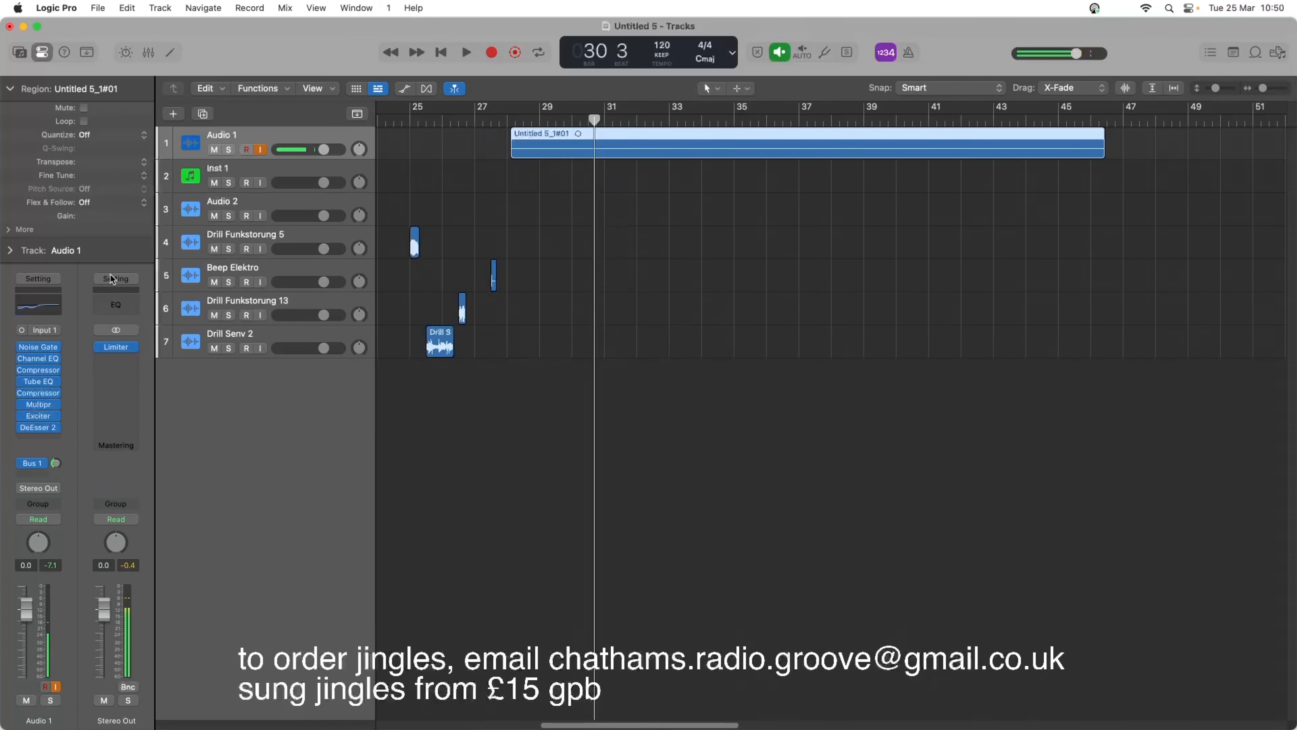
Bounce the Audio 1 voice region in place to a new track named vo, and delete the original region.
key("ctrl+b")
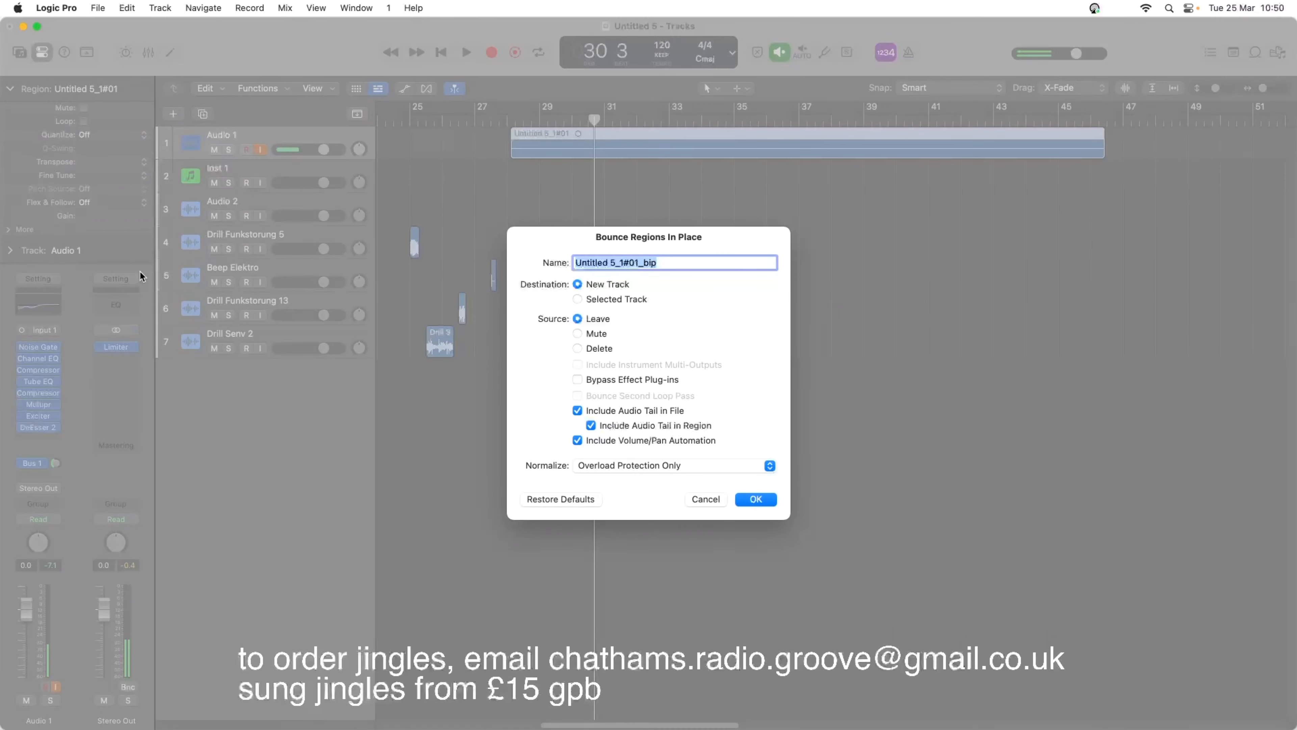
type("vo")
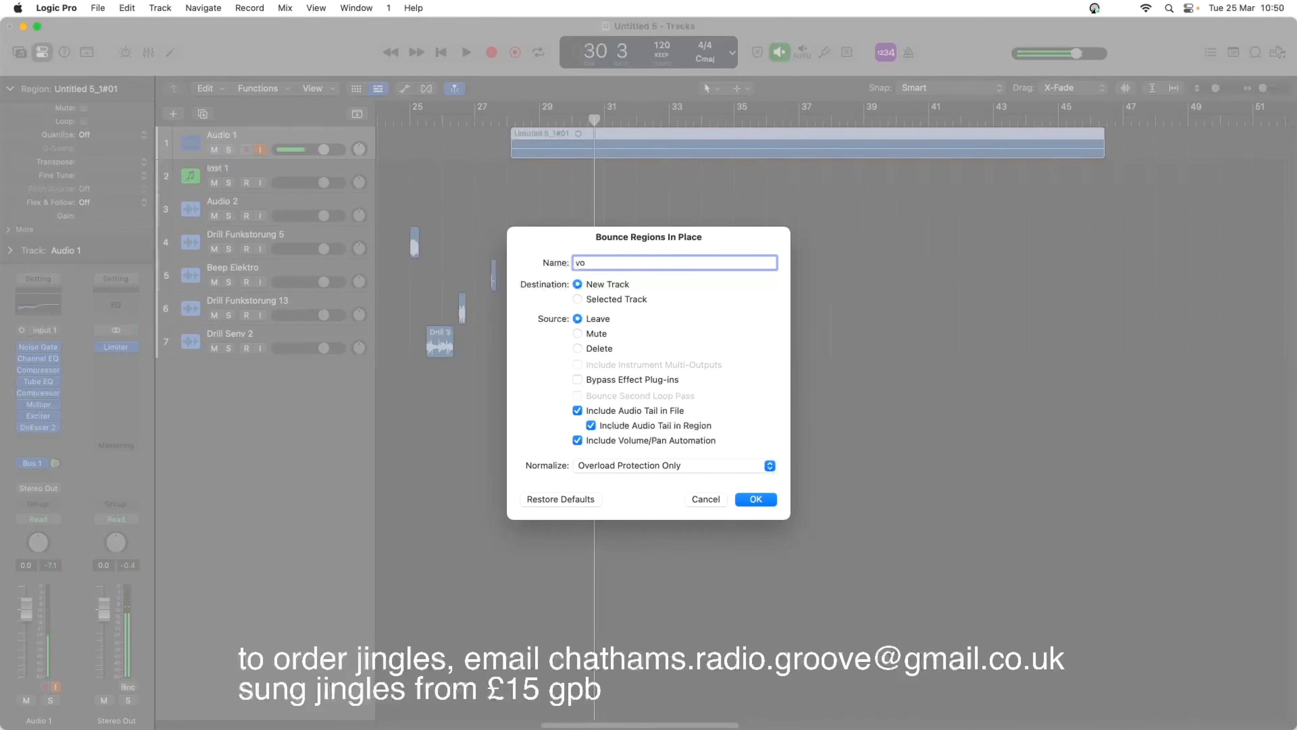
key("Return")
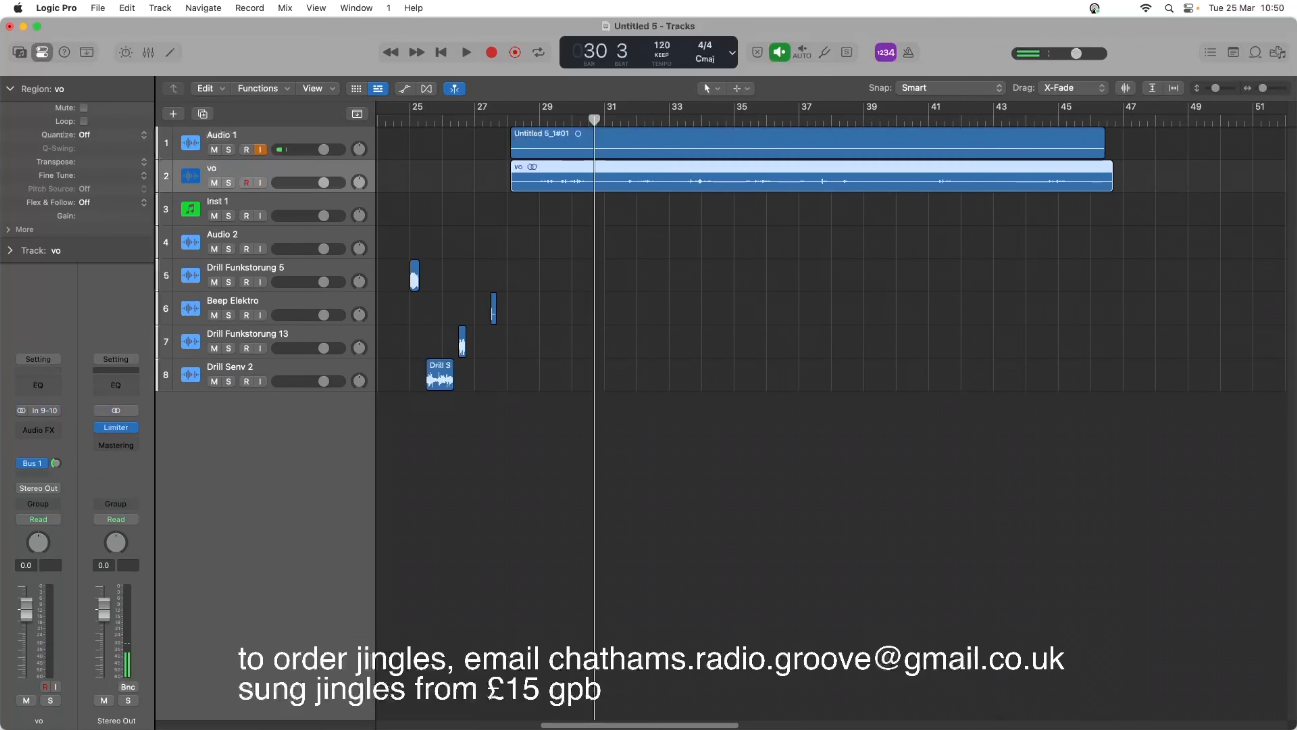
left_click(598, 132)
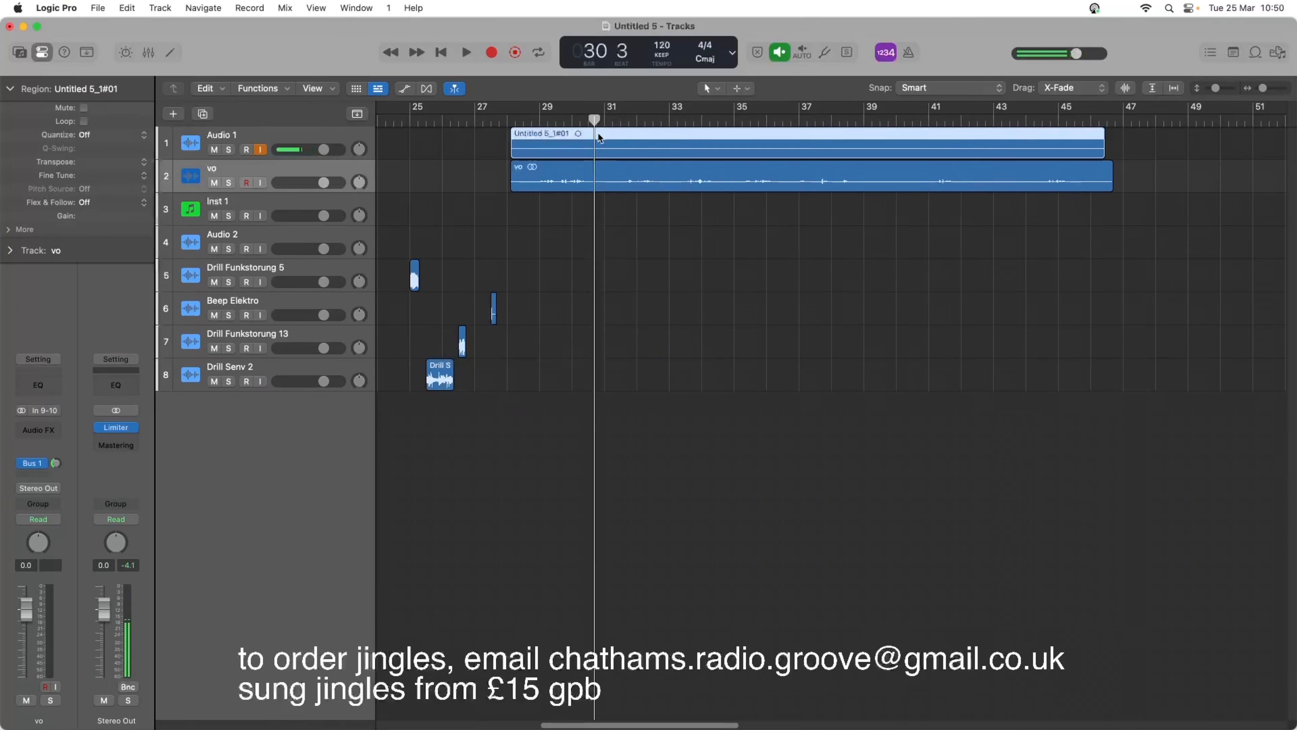
key("BackSpace")
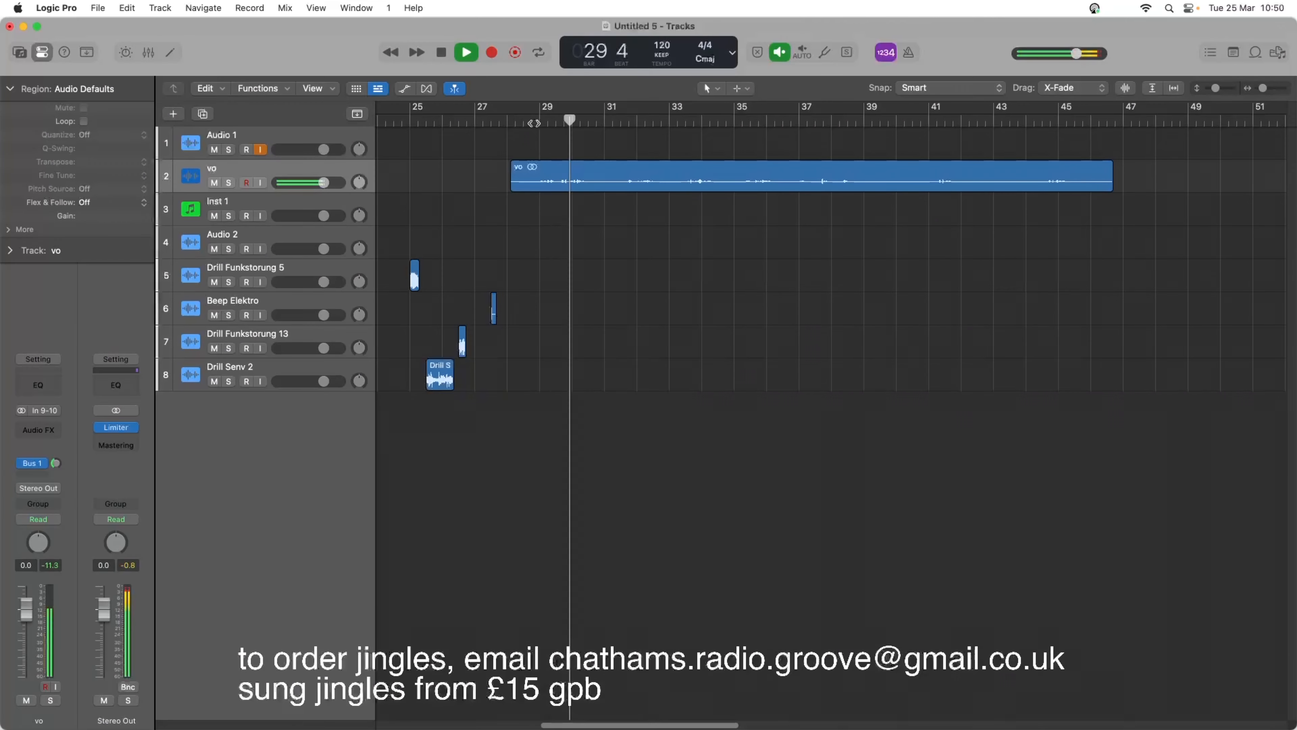
Set the vo region's gain to +1.9 dB and play it back up to bar 29.
key("space")
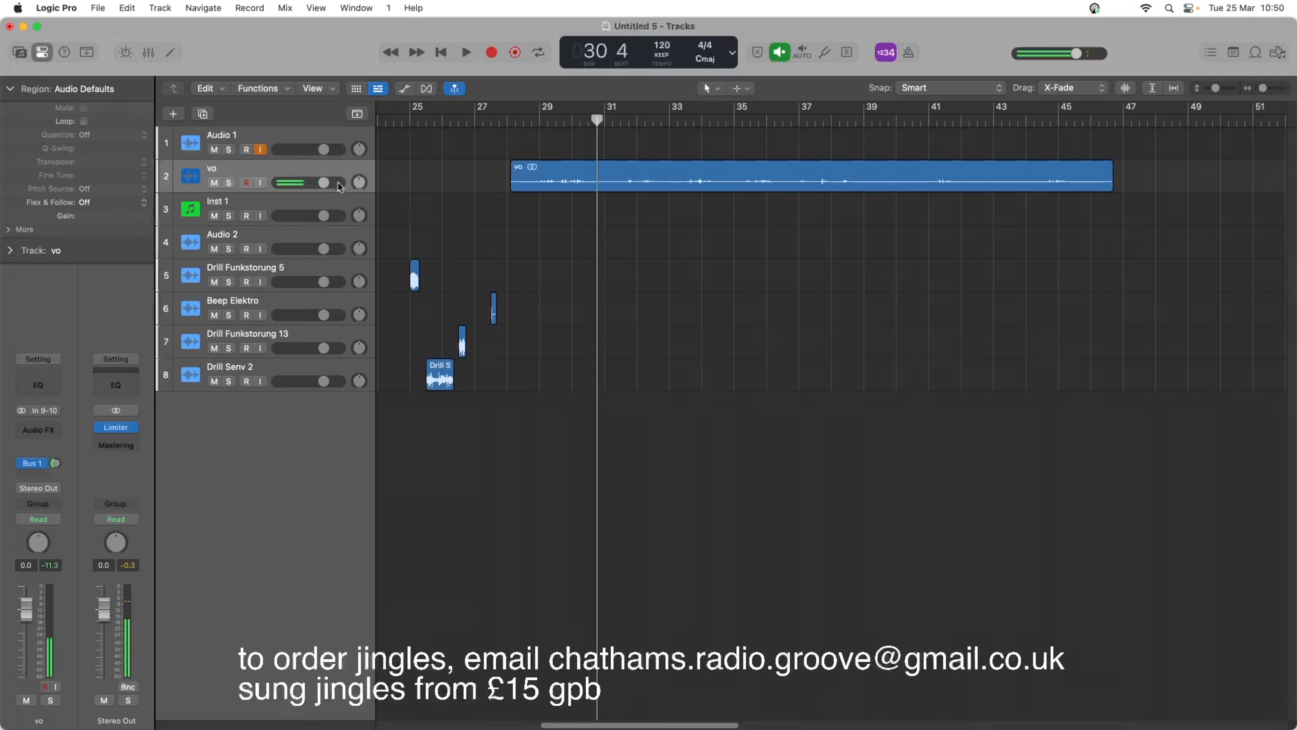
left_click(267, 182)
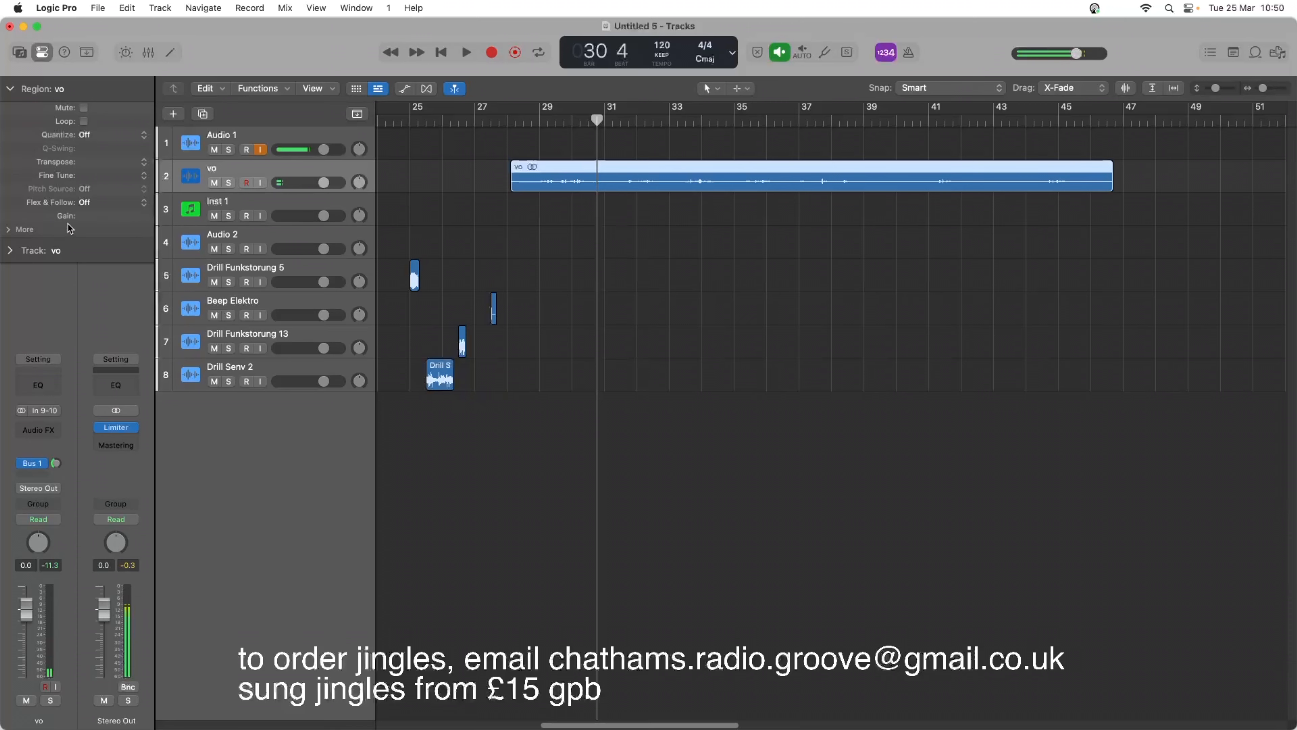
left_click_drag(91, 216, 113, 215)
key("space")
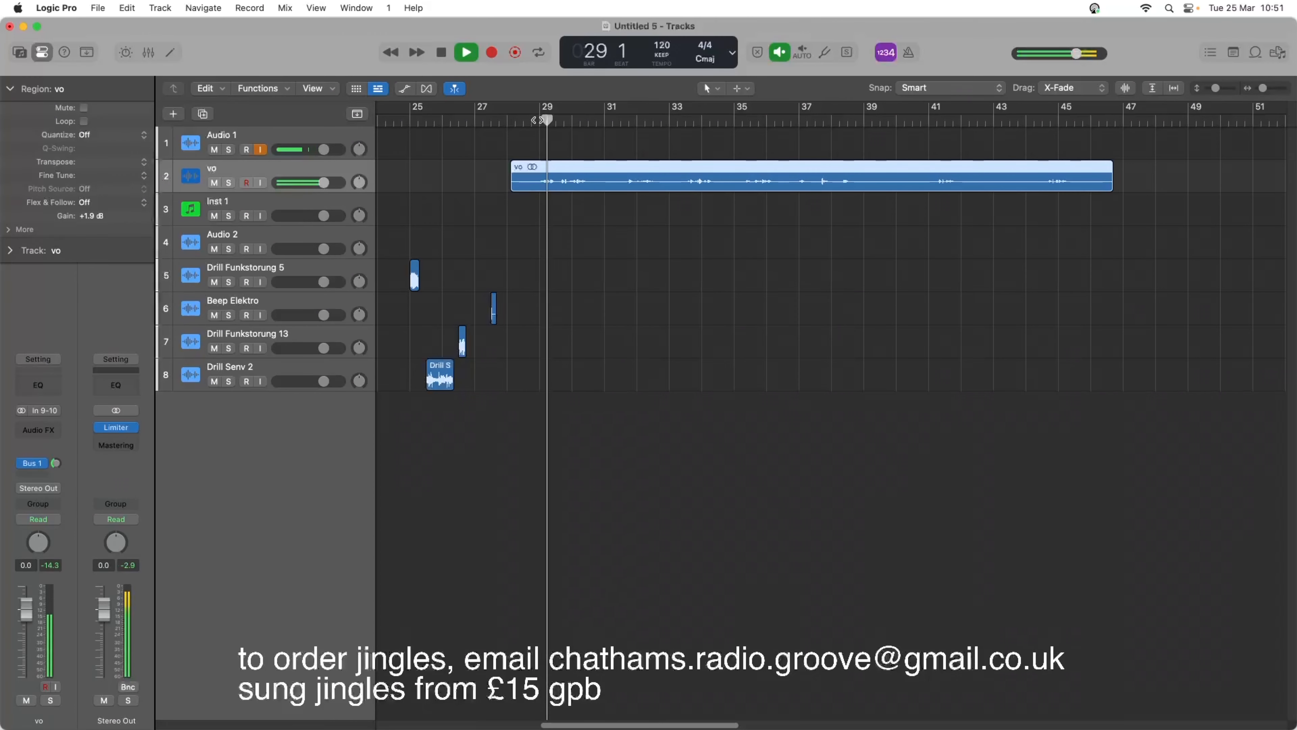
key("space")
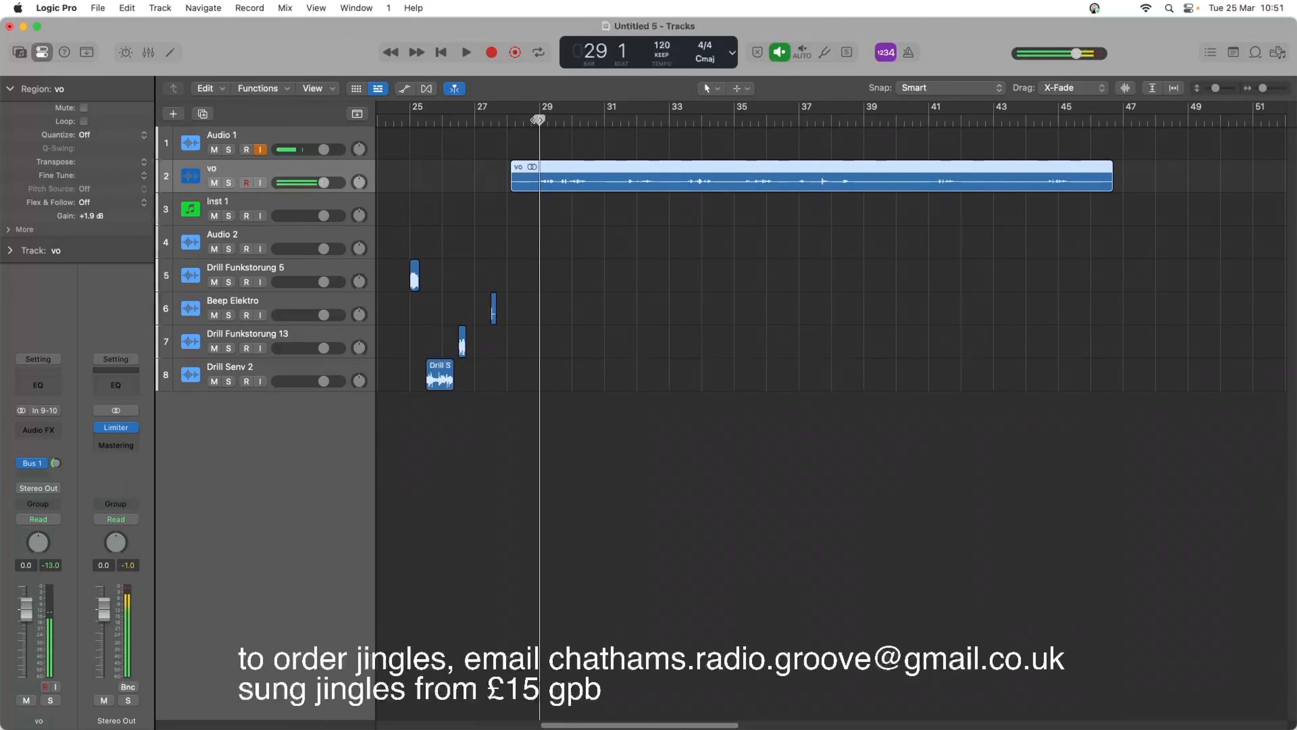
Split the vo region at bar 29 and delete the short piece before the split.
right_click(531, 181)
left_click(531, 182)
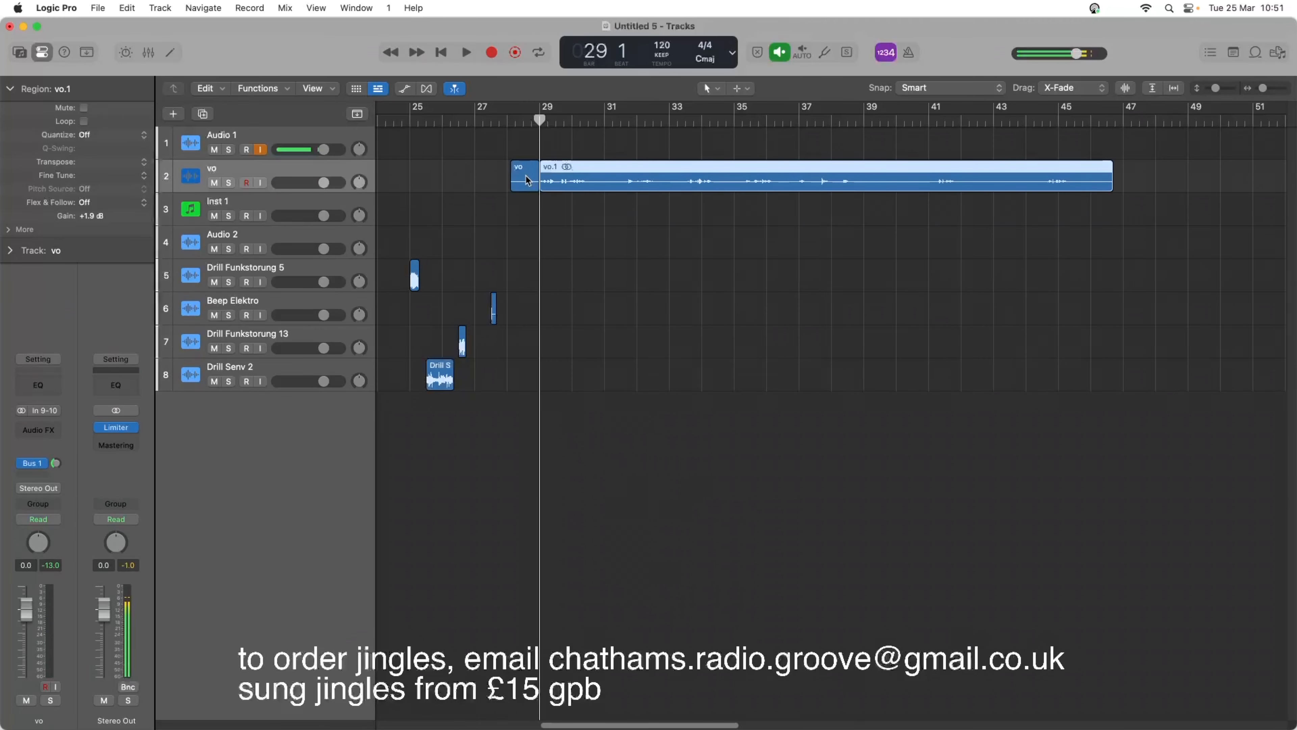
left_click(517, 179)
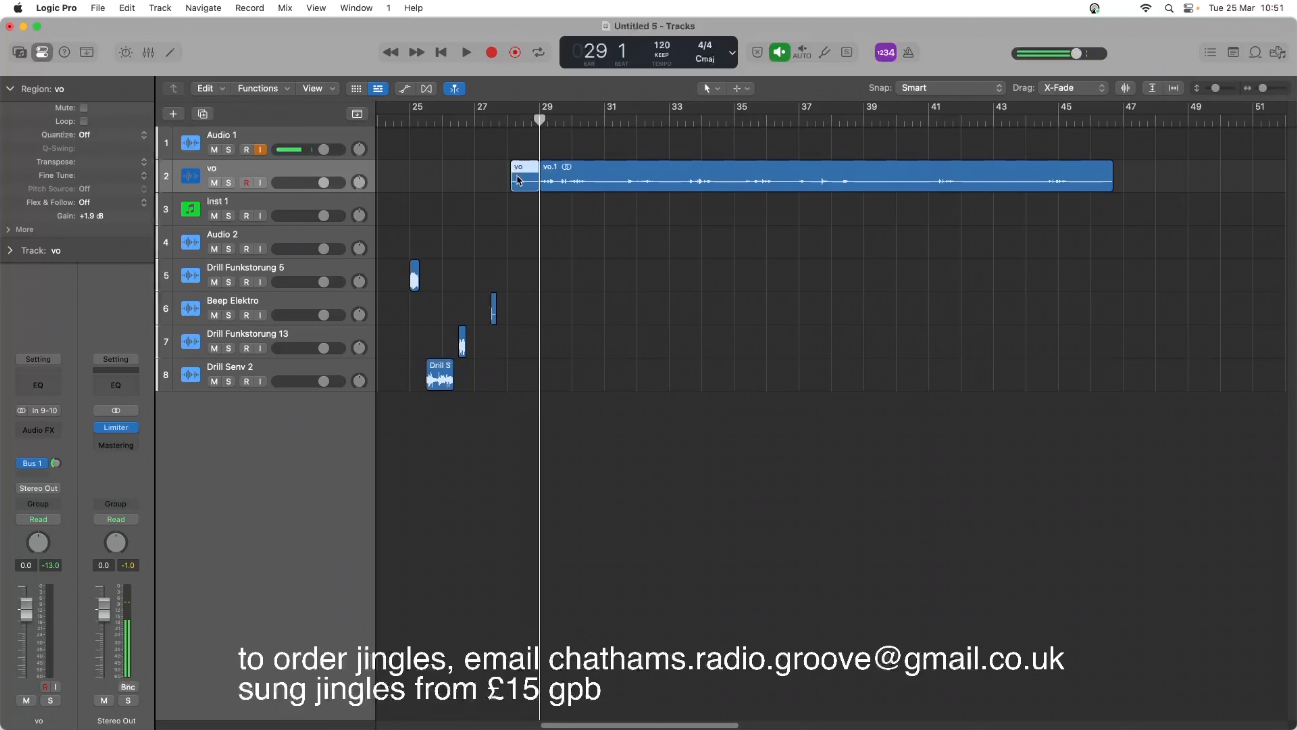
key("Delete")
Split the remaining vo region at bar 30 beat 2, where the first phrase ends.
left_click(585, 121)
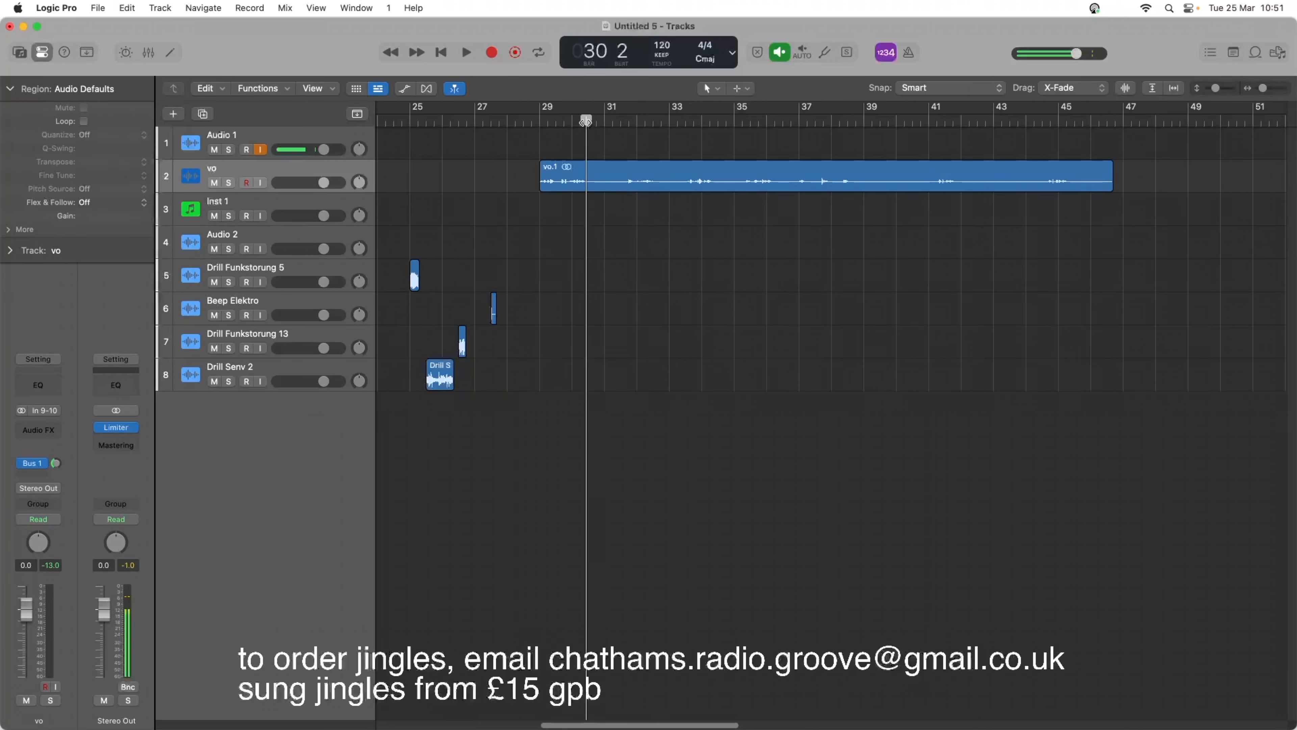
right_click(593, 174)
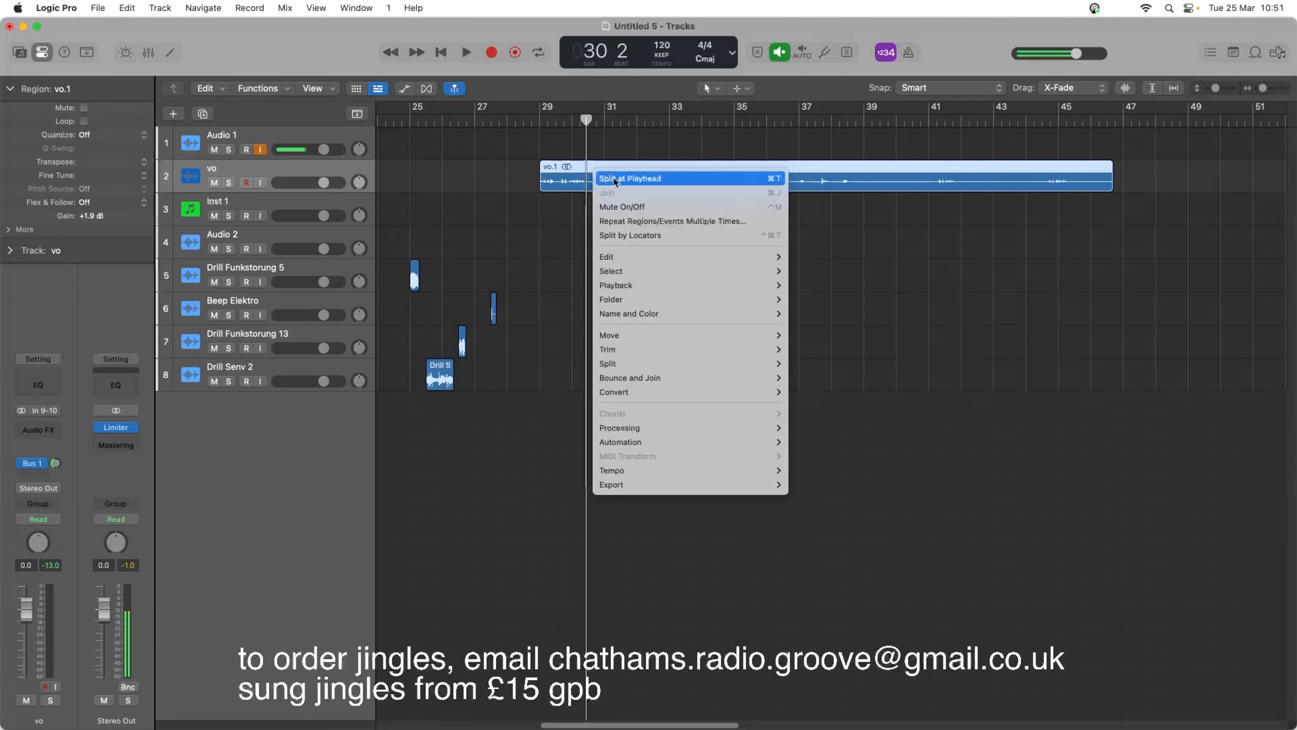
mouse_move(669, 362)
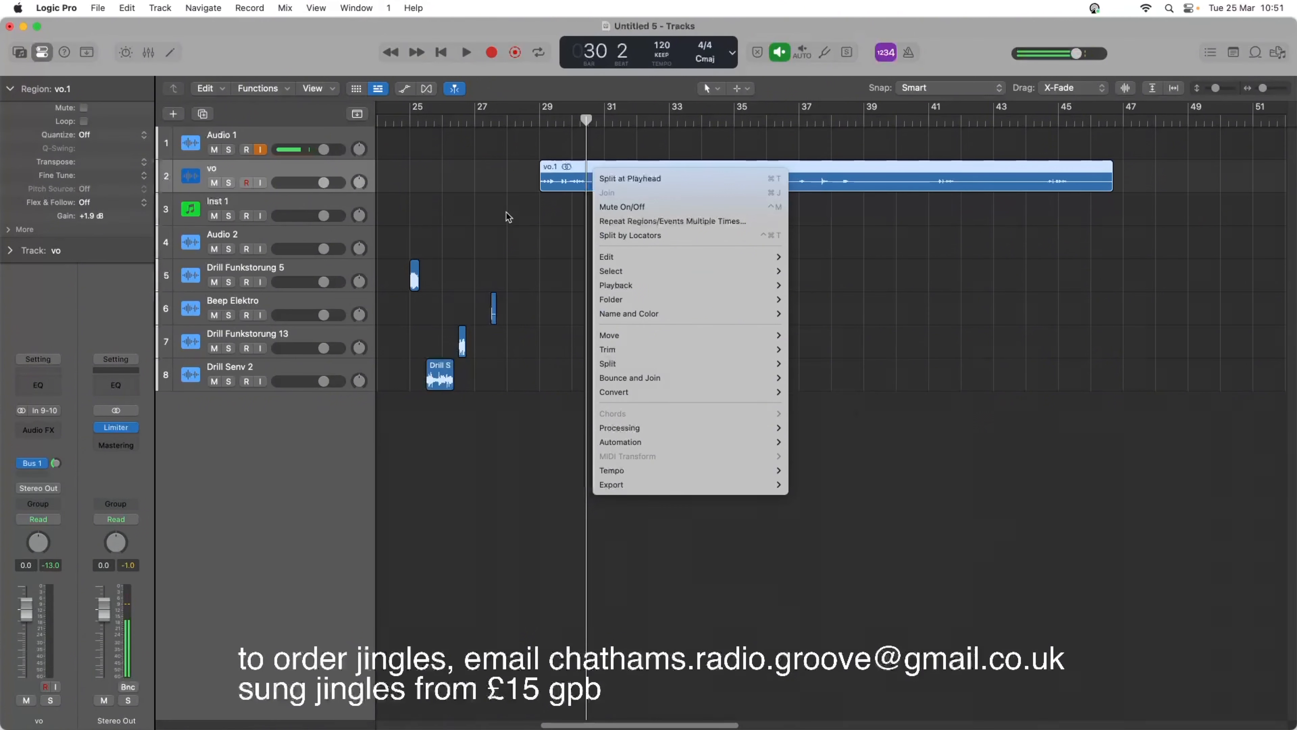
left_click(571, 261)
right_click(591, 178)
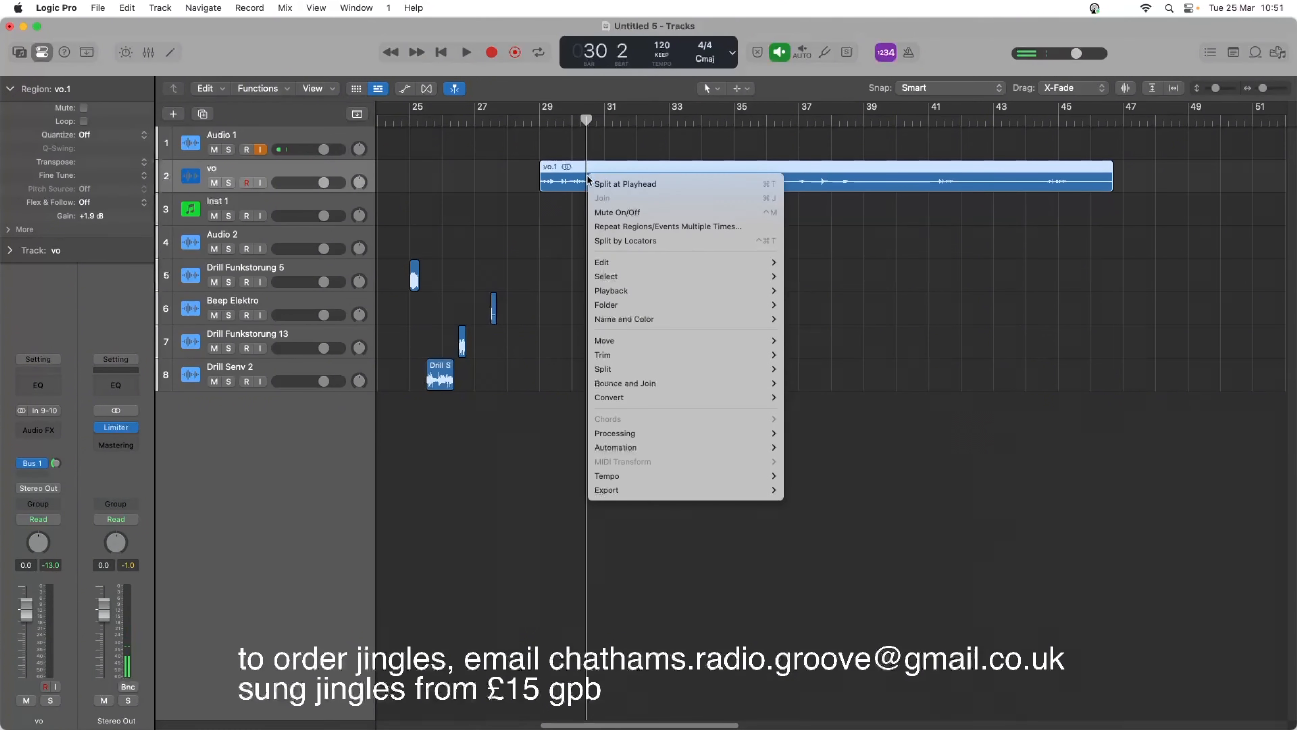
left_click(601, 183)
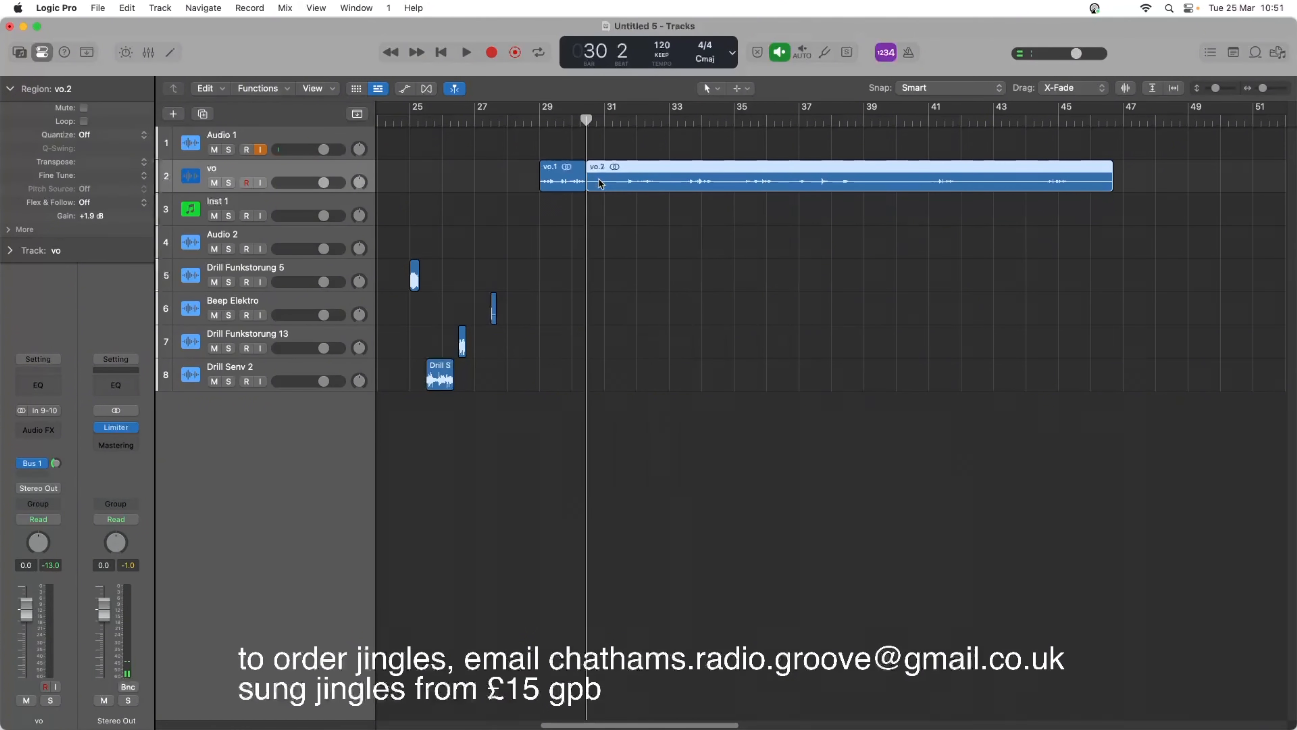
Split the voice region at bar 31 beat 4 and delete the piece between the first two phrases.
left_click(628, 121)
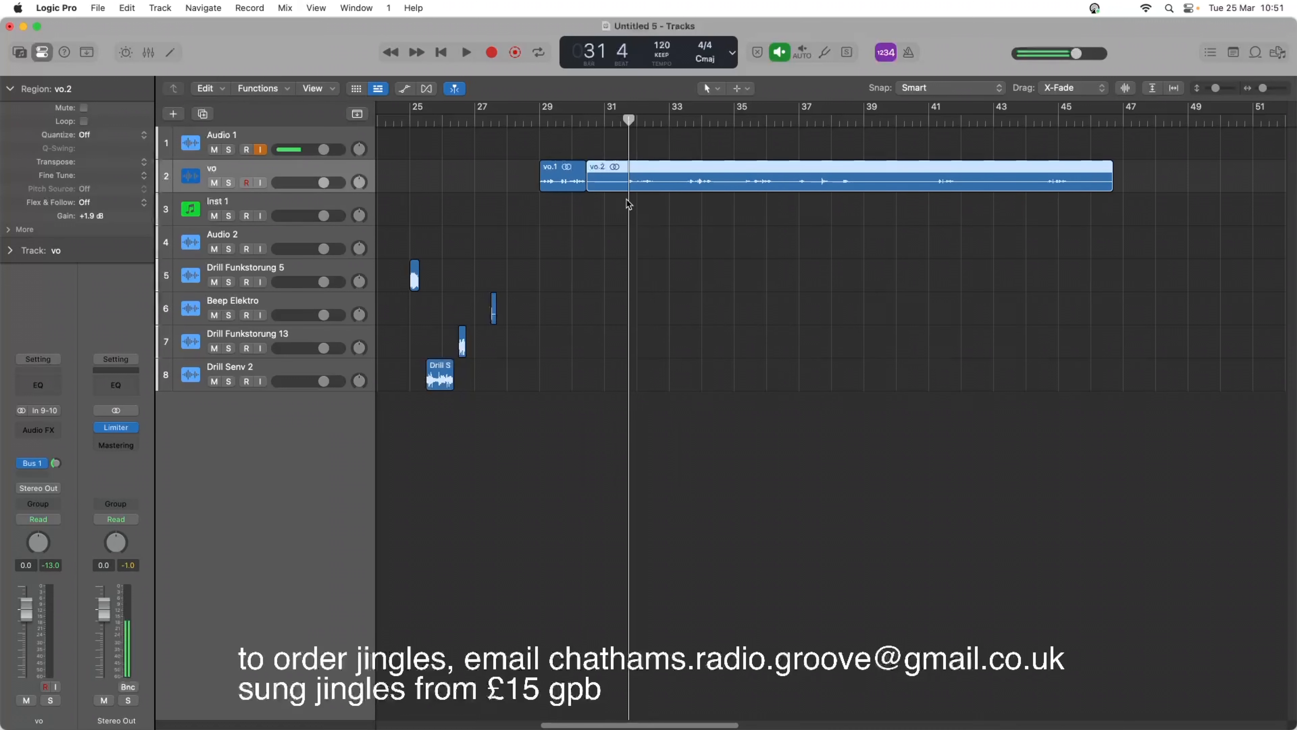
right_click(629, 186)
left_click(631, 186)
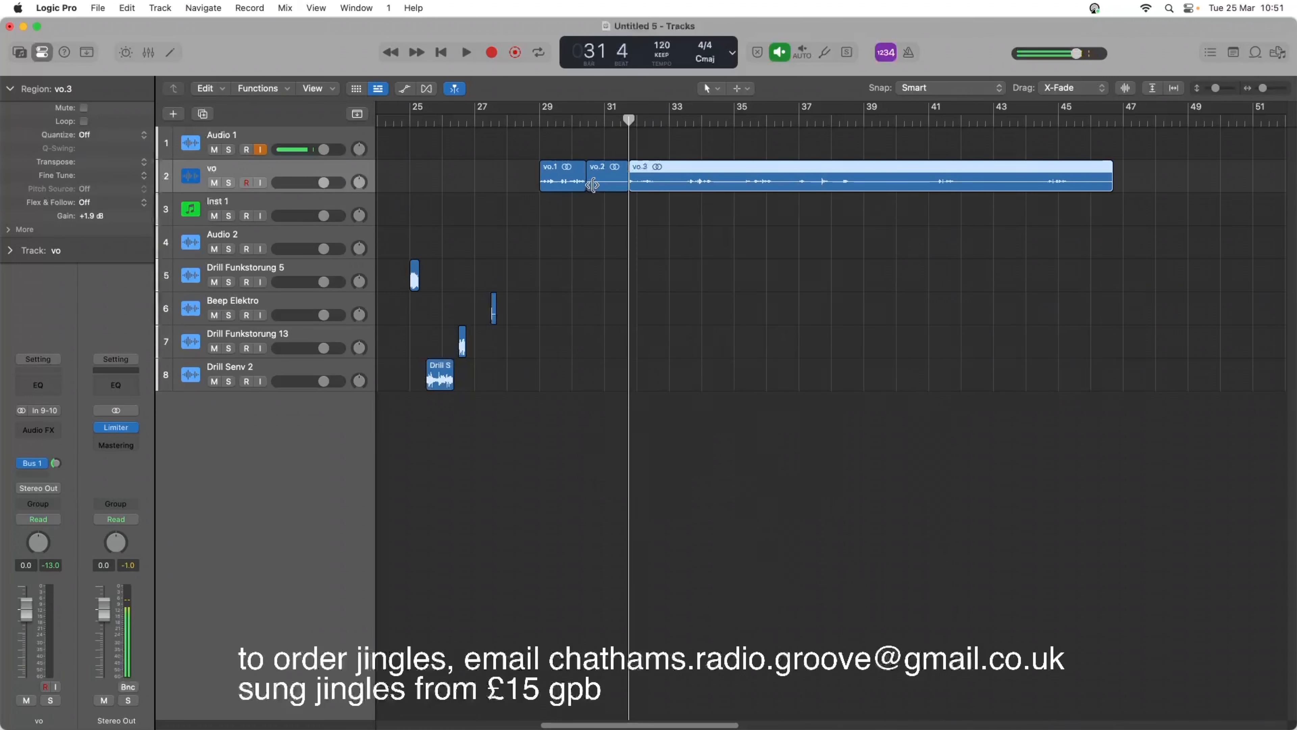
left_click(601, 186)
key("Delete")
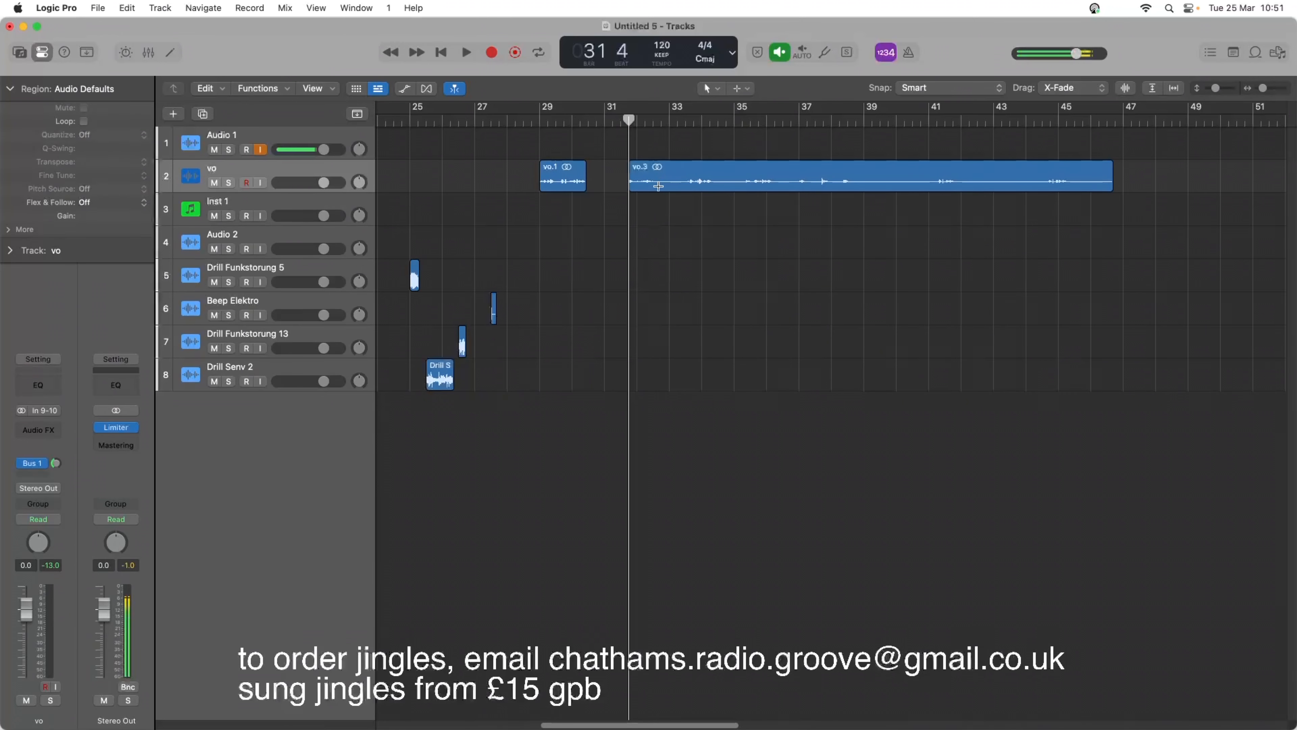
Cut the silent sections at about bars 32.5 to 33.5 and 34.3 to 35.2 out of the voice region.
left_click_drag(655, 181, 684, 194)
key("Delete")
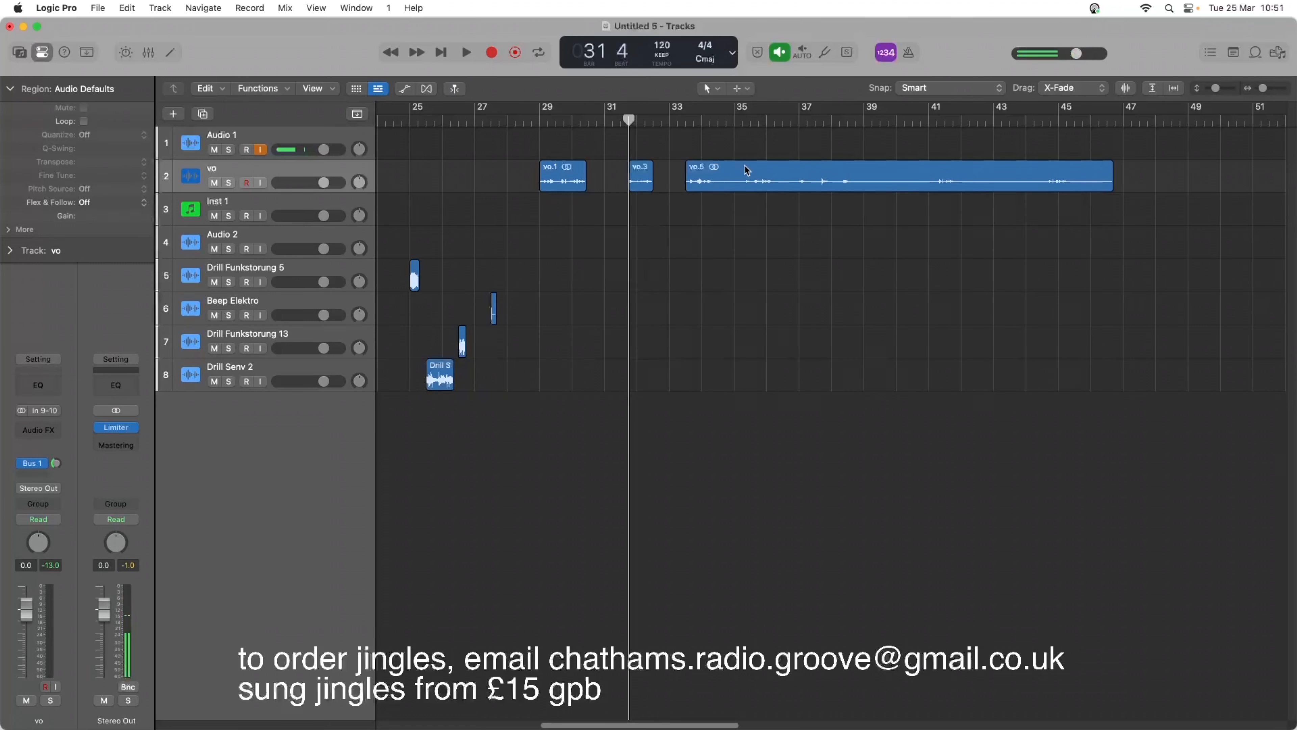
left_click_drag(714, 173, 740, 191)
left_click(732, 147)
key("Delete")
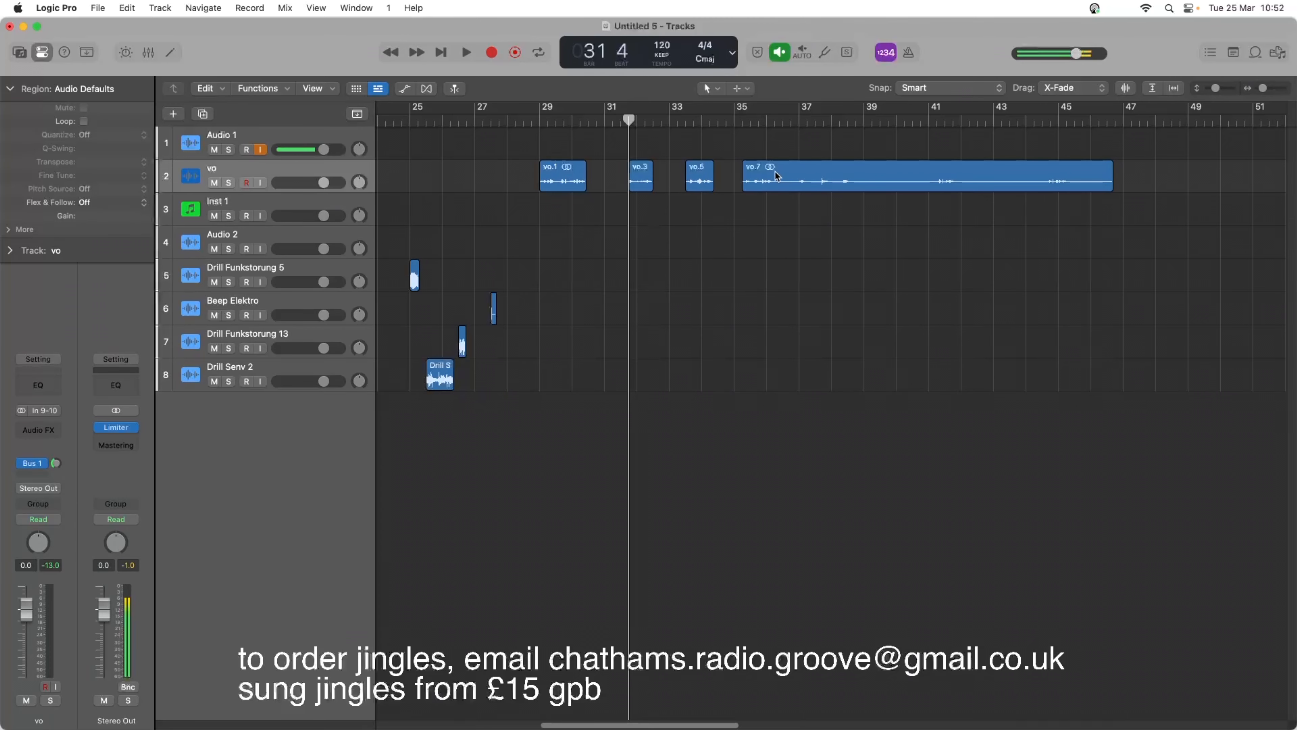
Place the playhead at bar 36 beat 2 and mark the silence after the fourth voice phrase for removal.
left_click(780, 187)
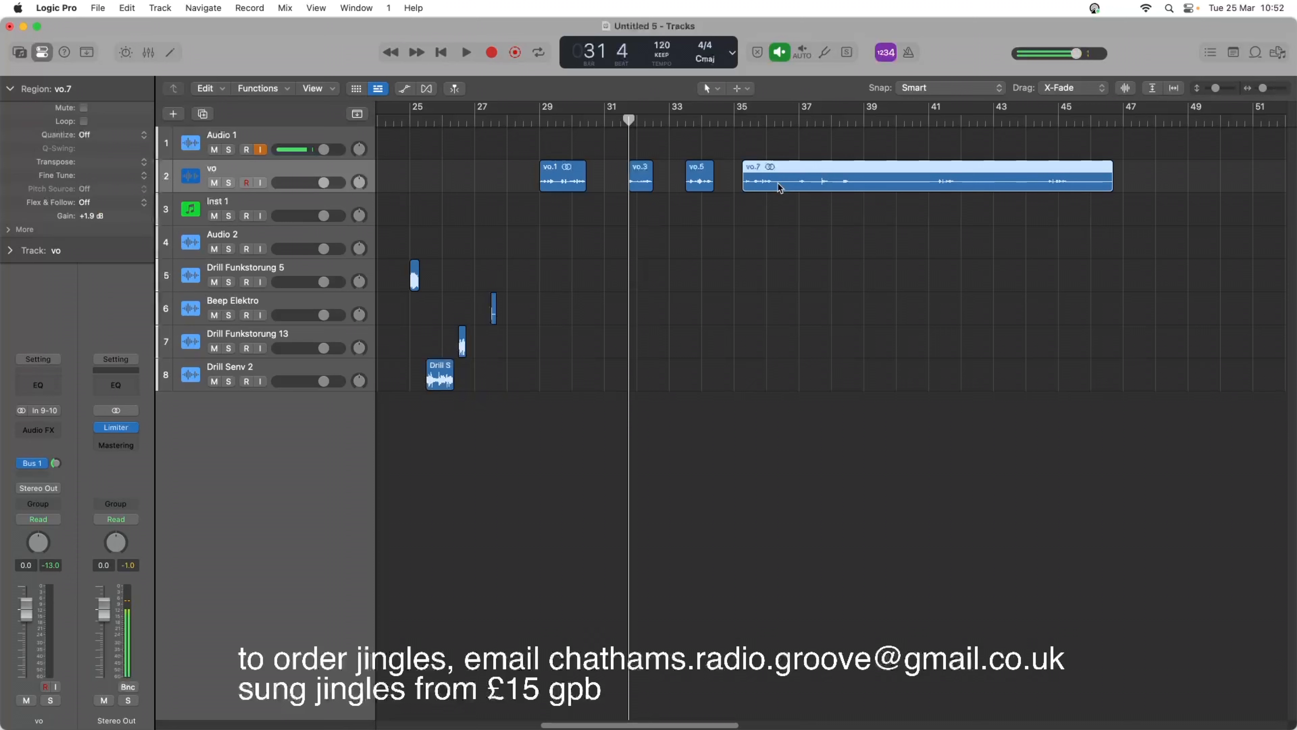
left_click(774, 145)
left_click(774, 121)
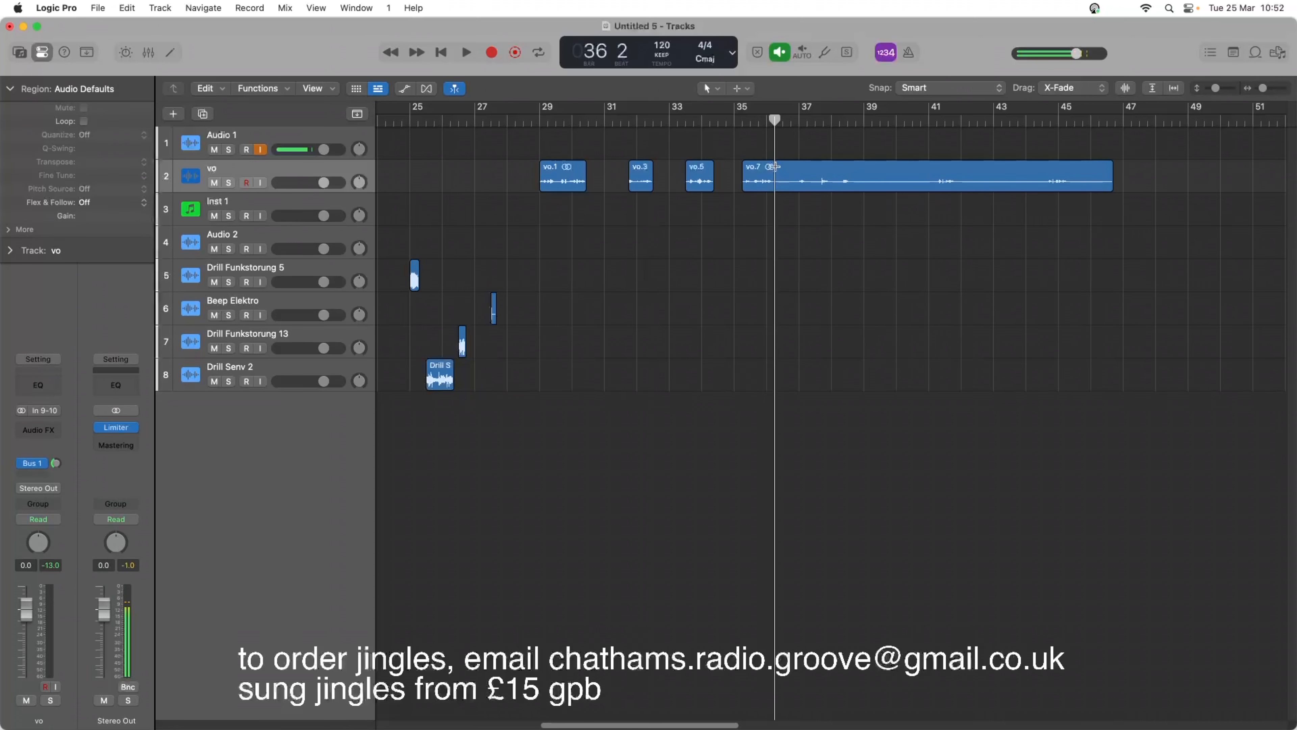
left_click_drag(775, 166, 789, 187)
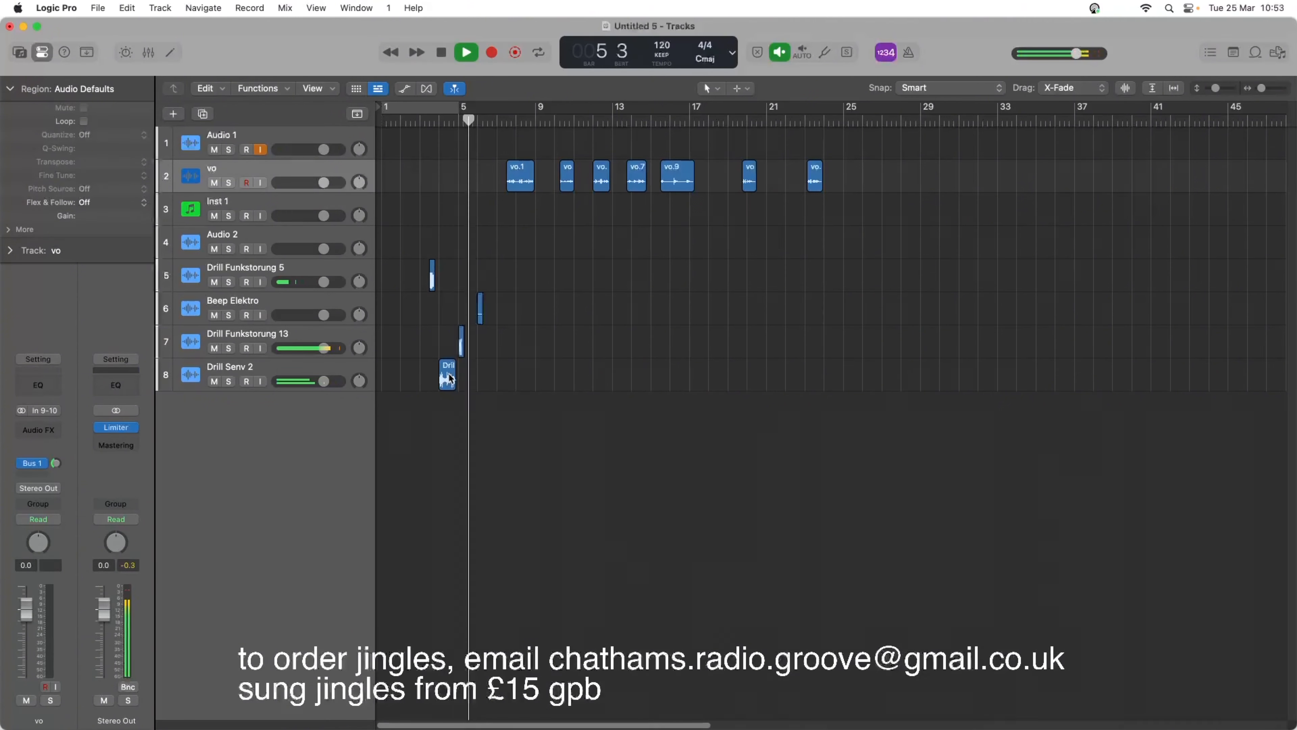
Move the Drill Senv 2 effect region to the start of bar 1 and play the project from the beginning.
key("space")
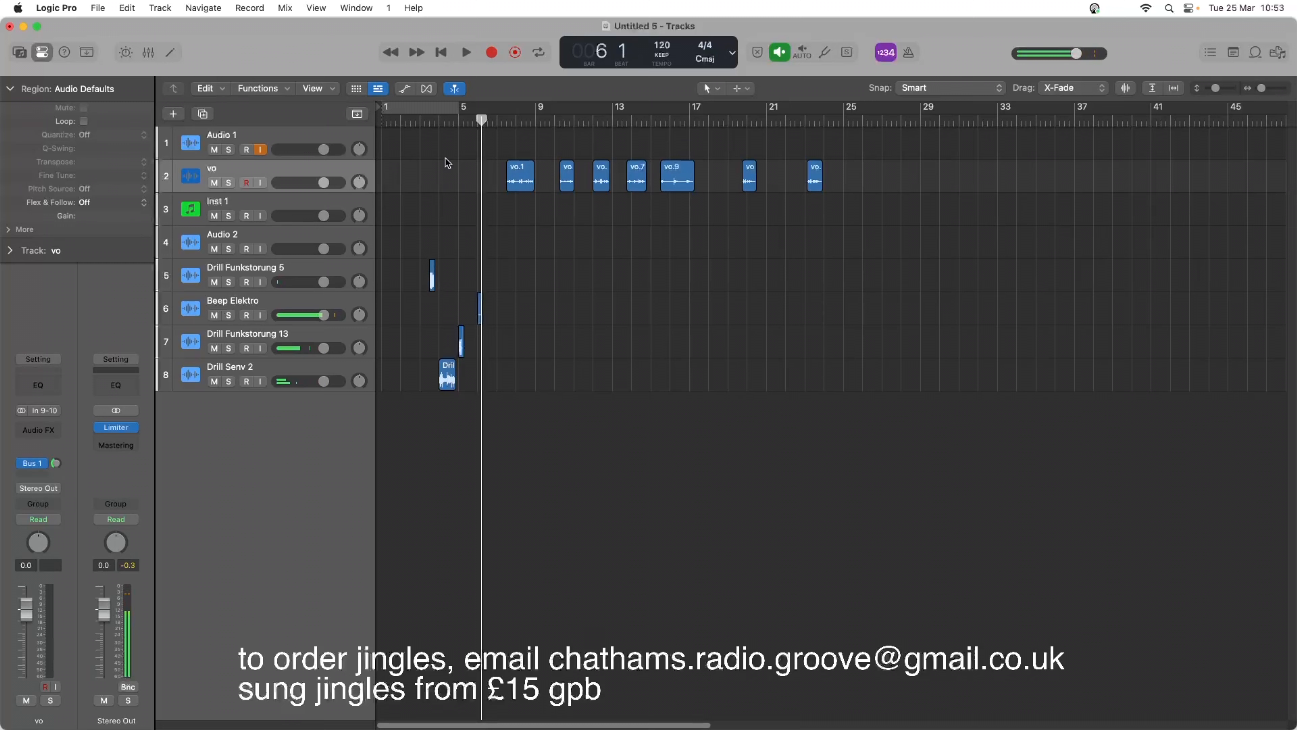
left_click_drag(444, 375, 389, 367)
key("space")
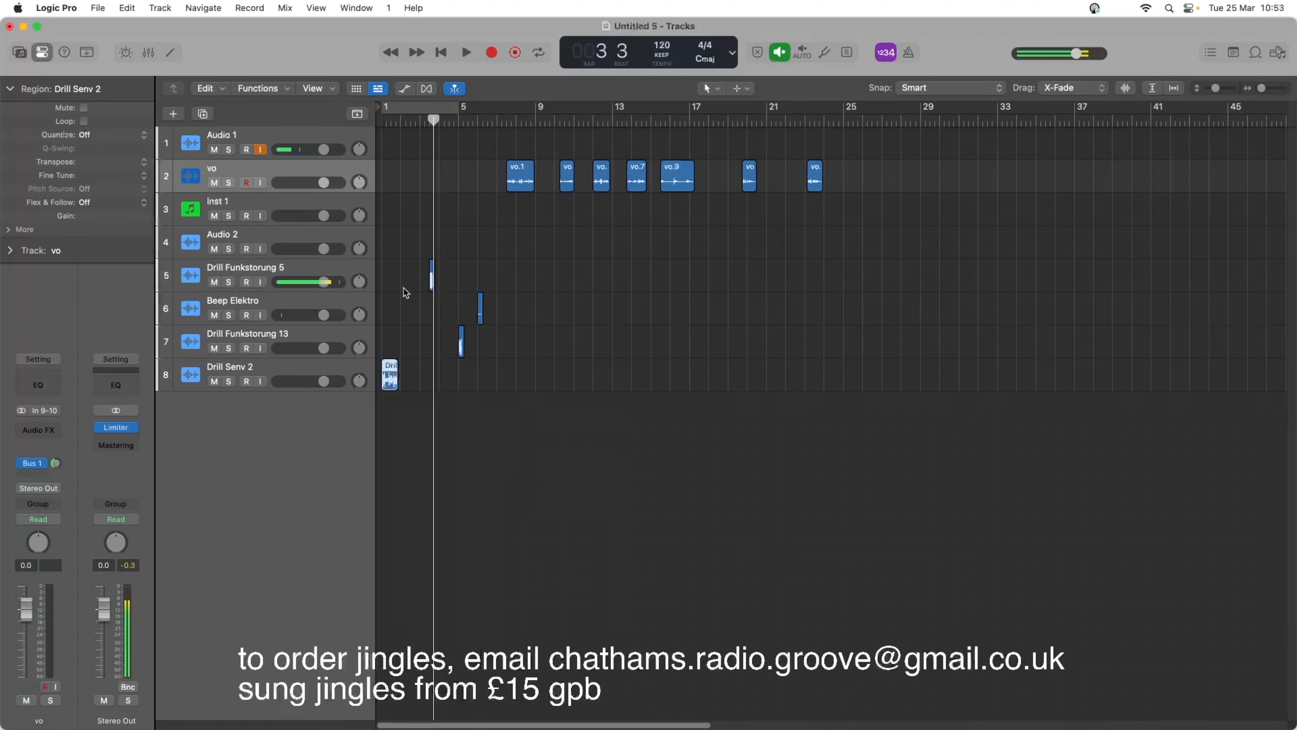
key("Return")
key("space")
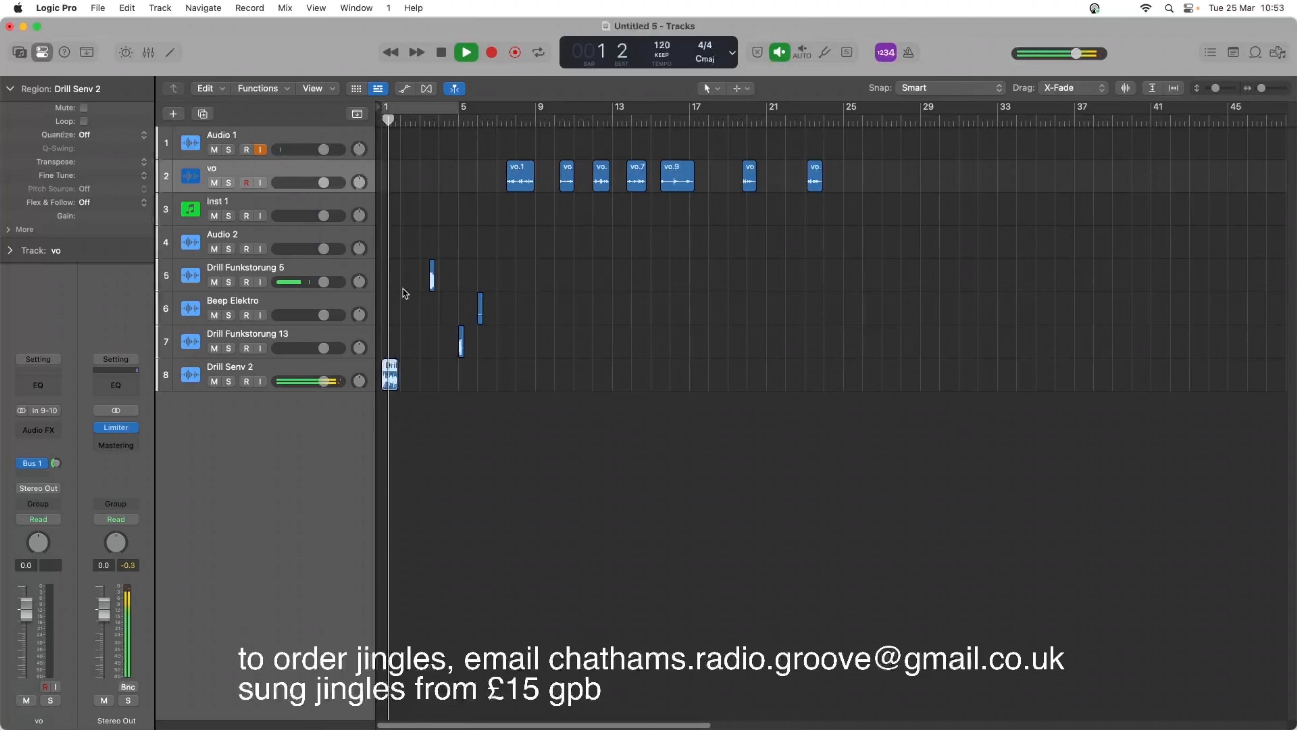
key("space")
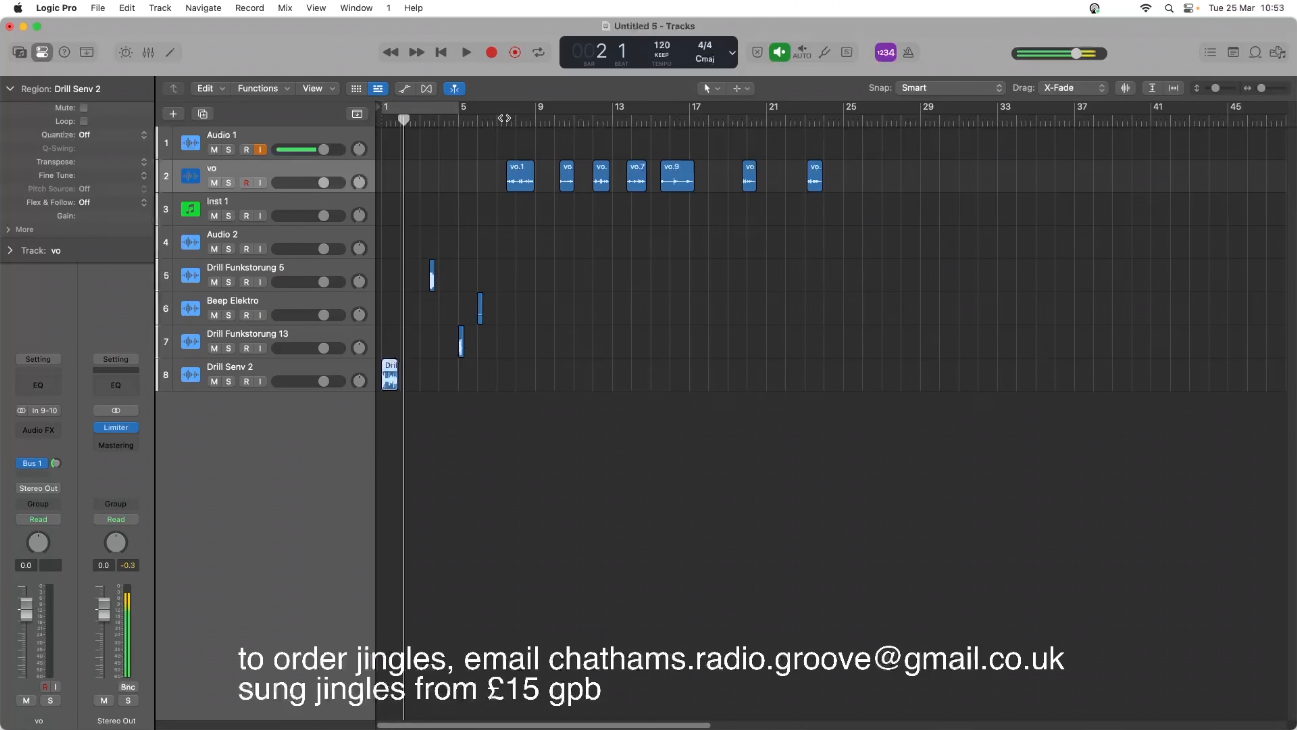
Extend the end of the first voice region to about bar 9 and play it back to check its ending.
double_click(504, 117)
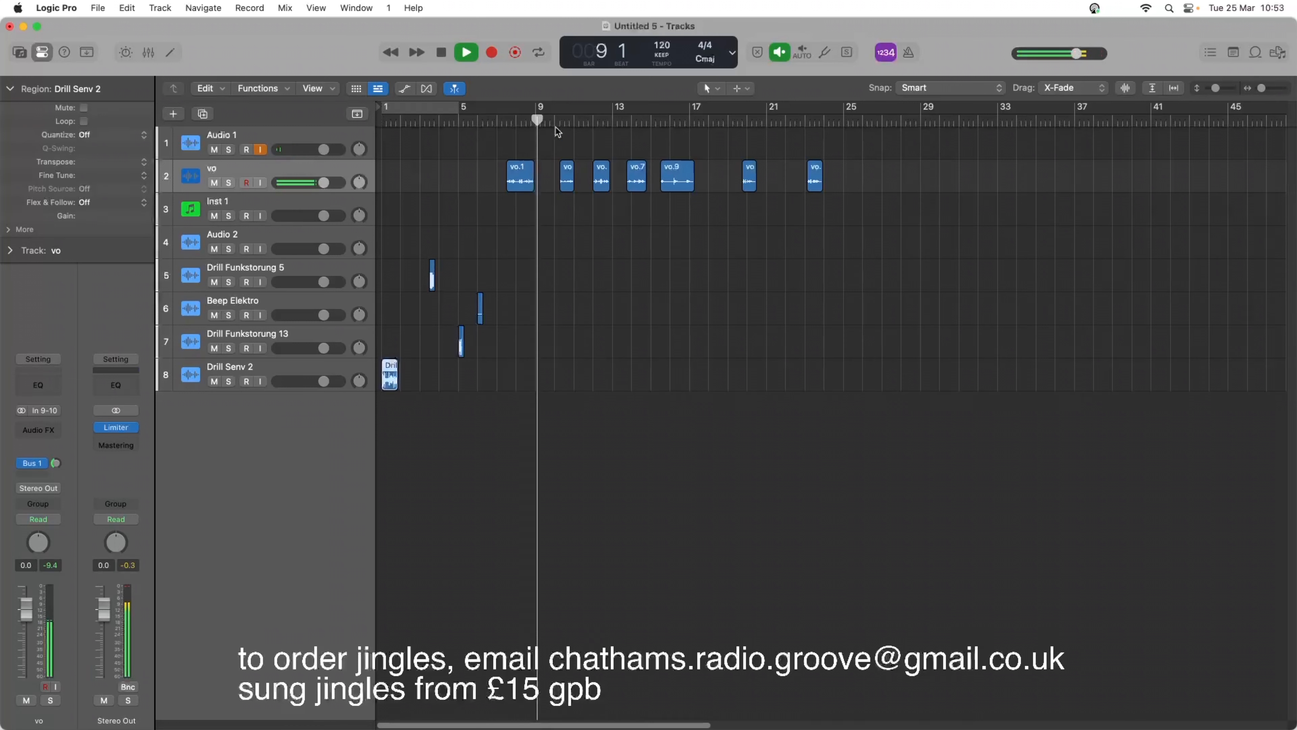
key("space")
left_click_drag(528, 177, 539, 179)
key("space")
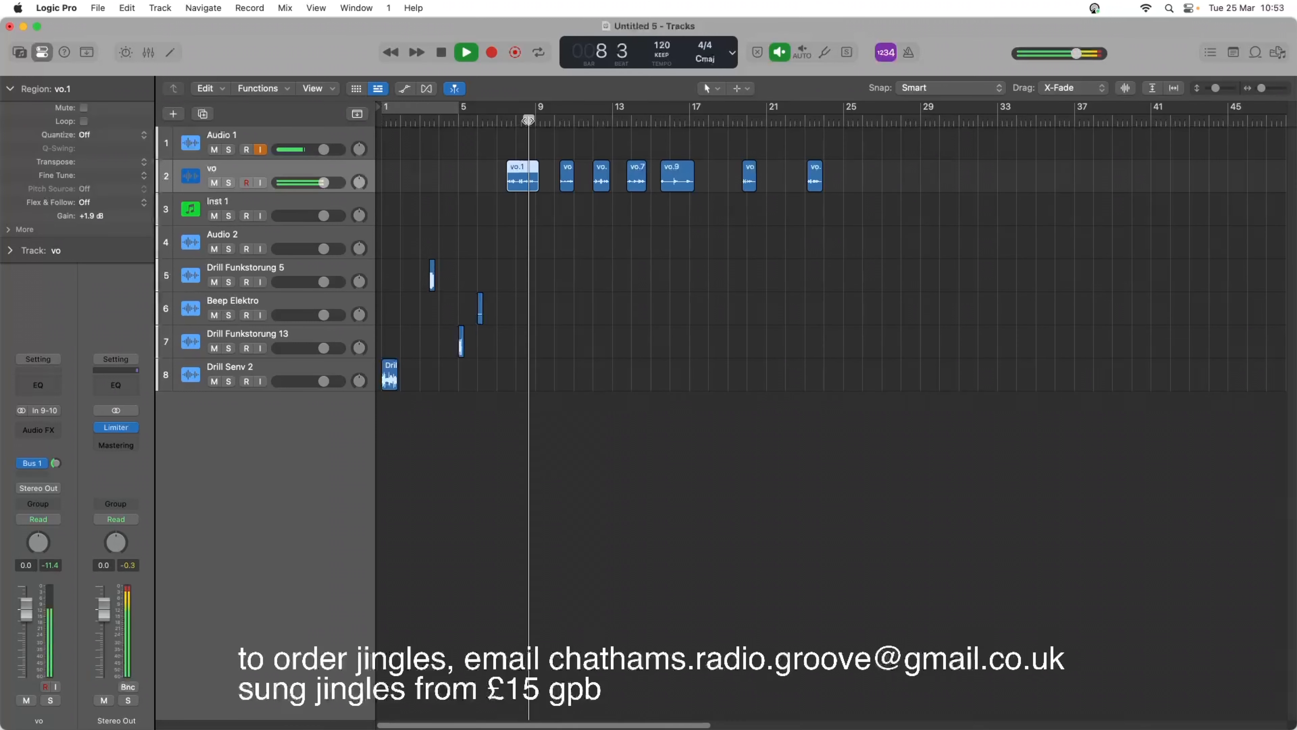
key("space")
Listen to the voice phrases, starting with the second one at bar 10 beat 2.
left_click(561, 125)
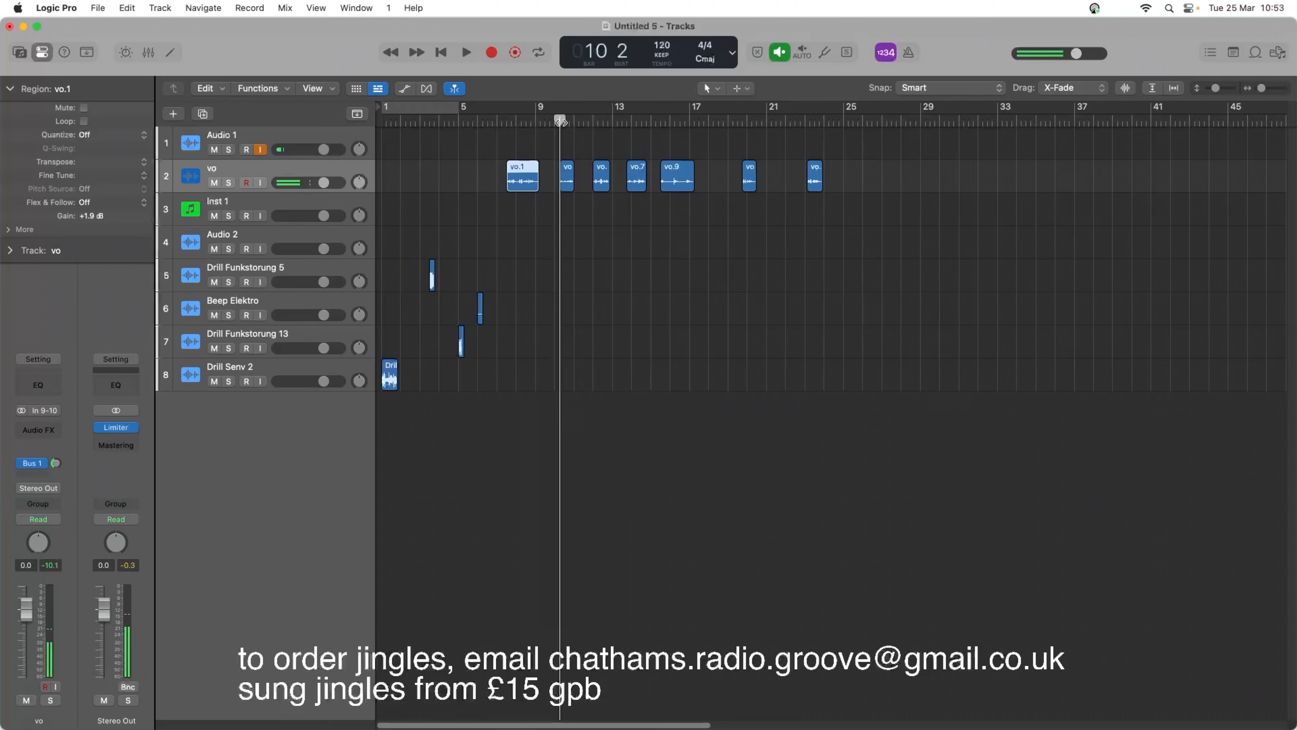
key("space")
key("space")
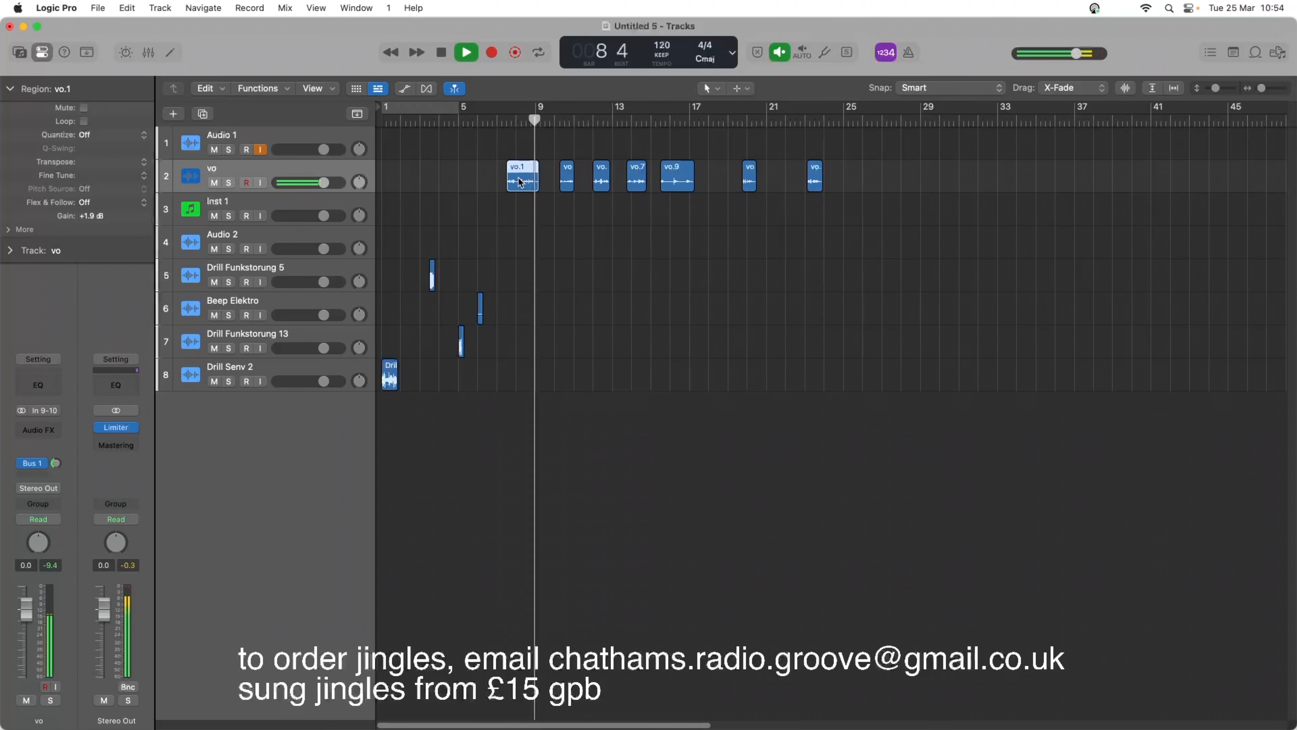
Move the first voice region to just before bar 2, overlapping the end of Drill Senv 2, and play from the start.
key("space")
left_click_drag(520, 176, 408, 176)
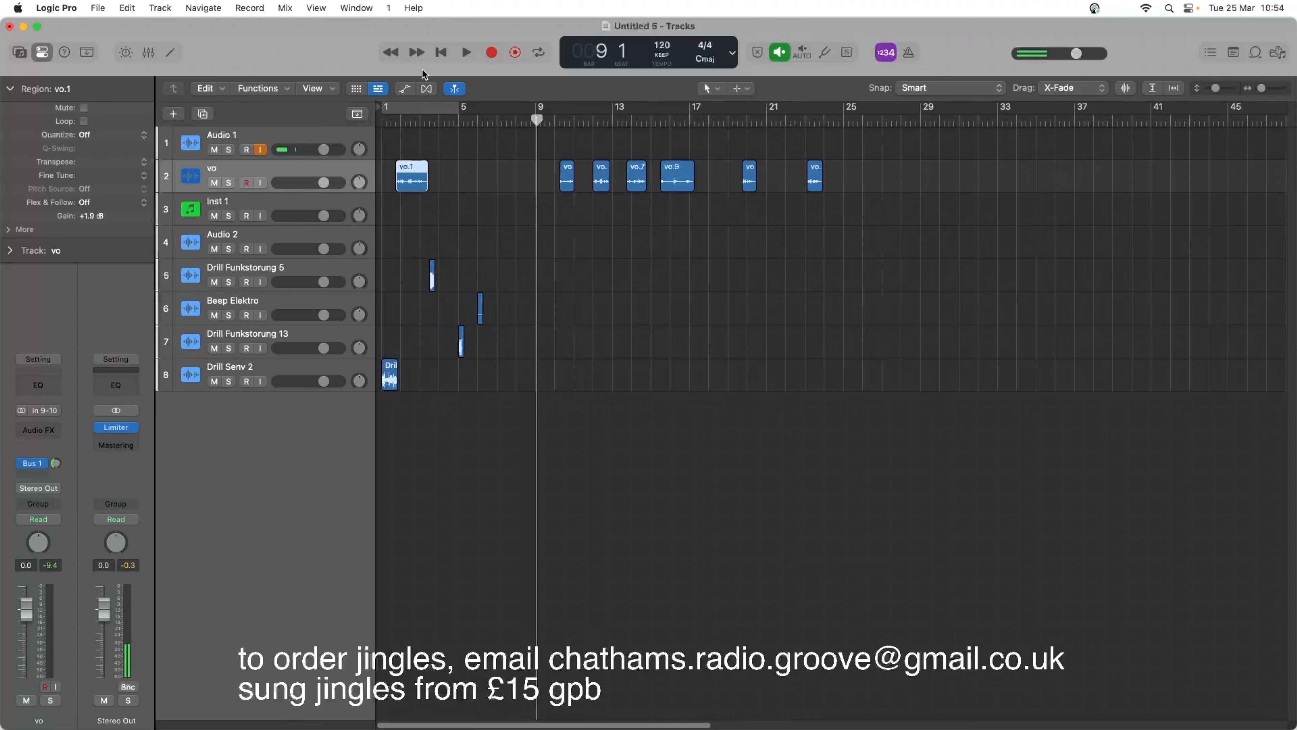
key("Return")
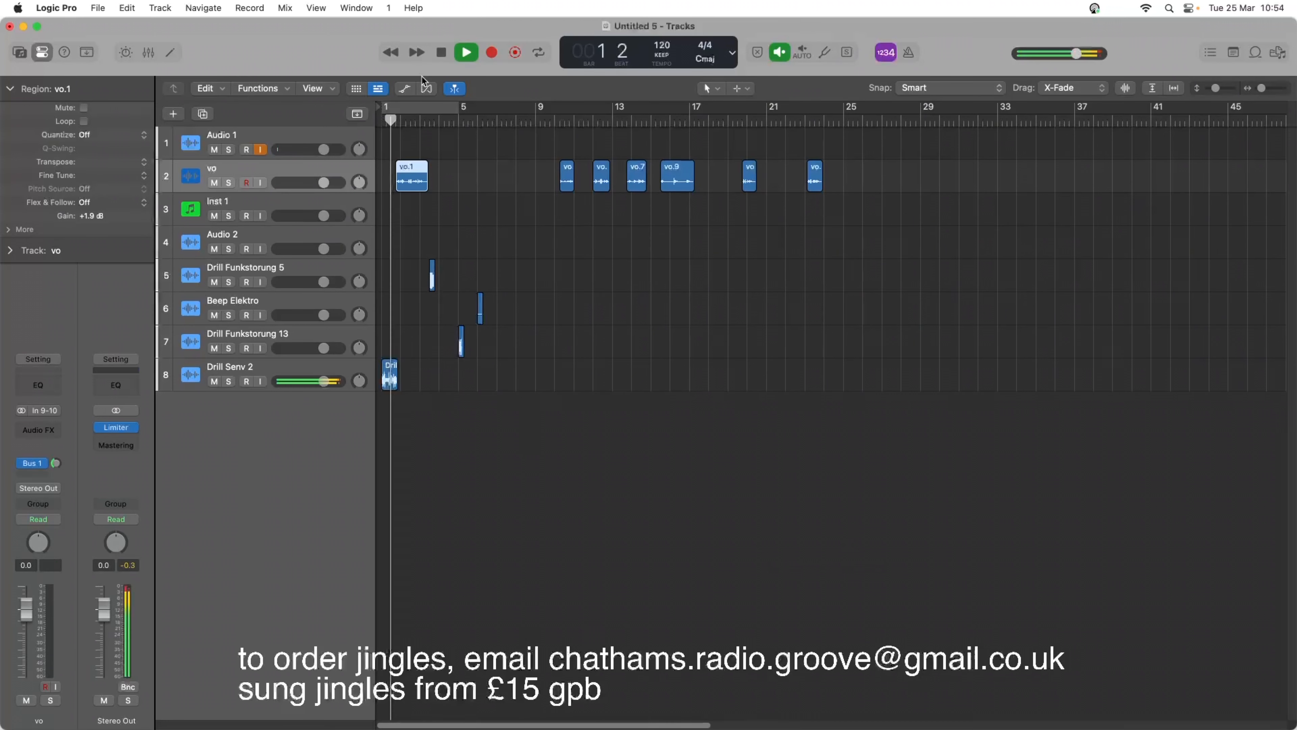
key("space")
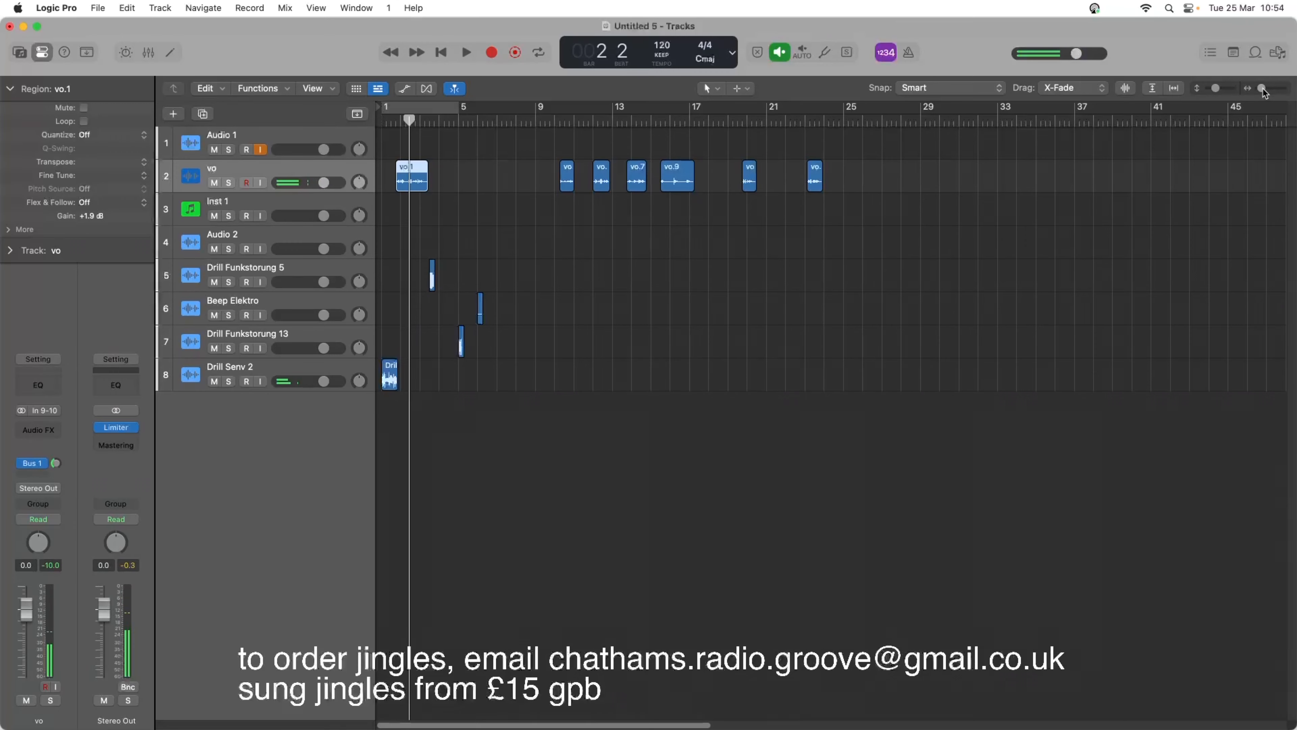
Move the first voice region earlier, to about bar 1 beat 2, and play the project from the start.
left_click_drag(1262, 91, 1264, 90)
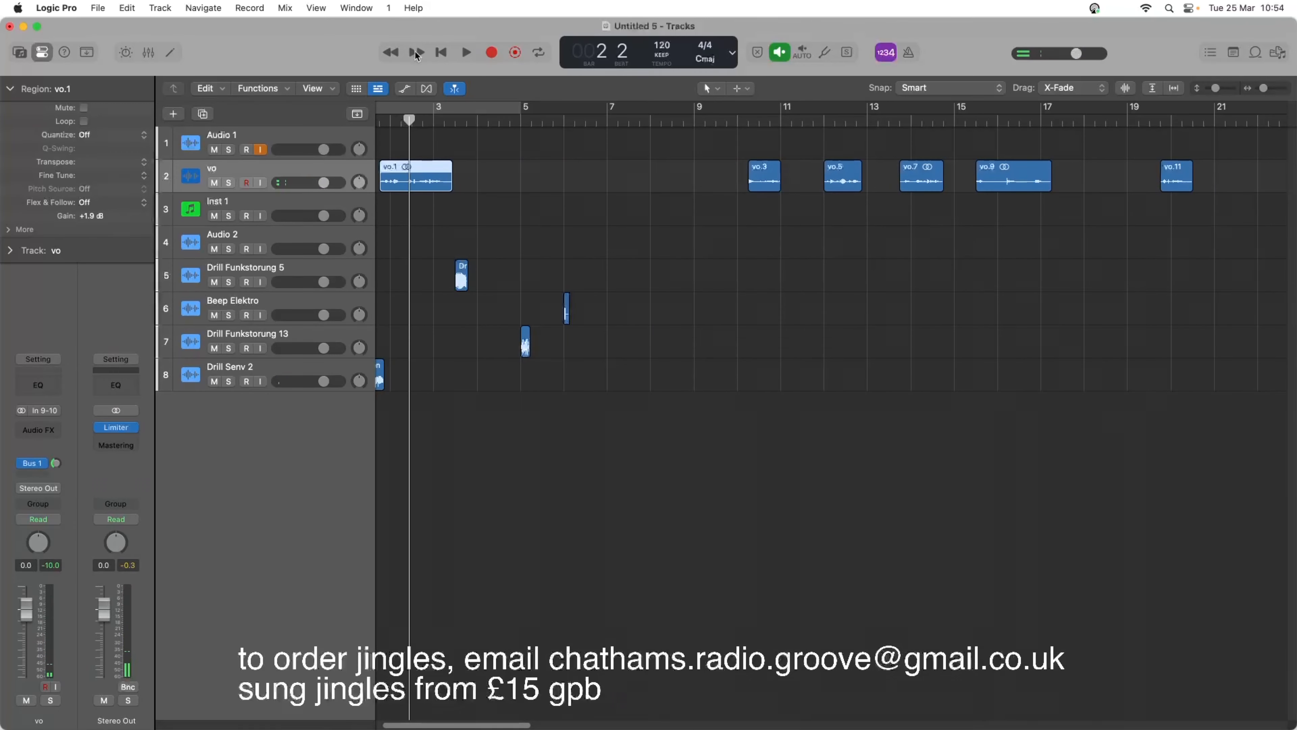
left_click(435, 53)
key("space")
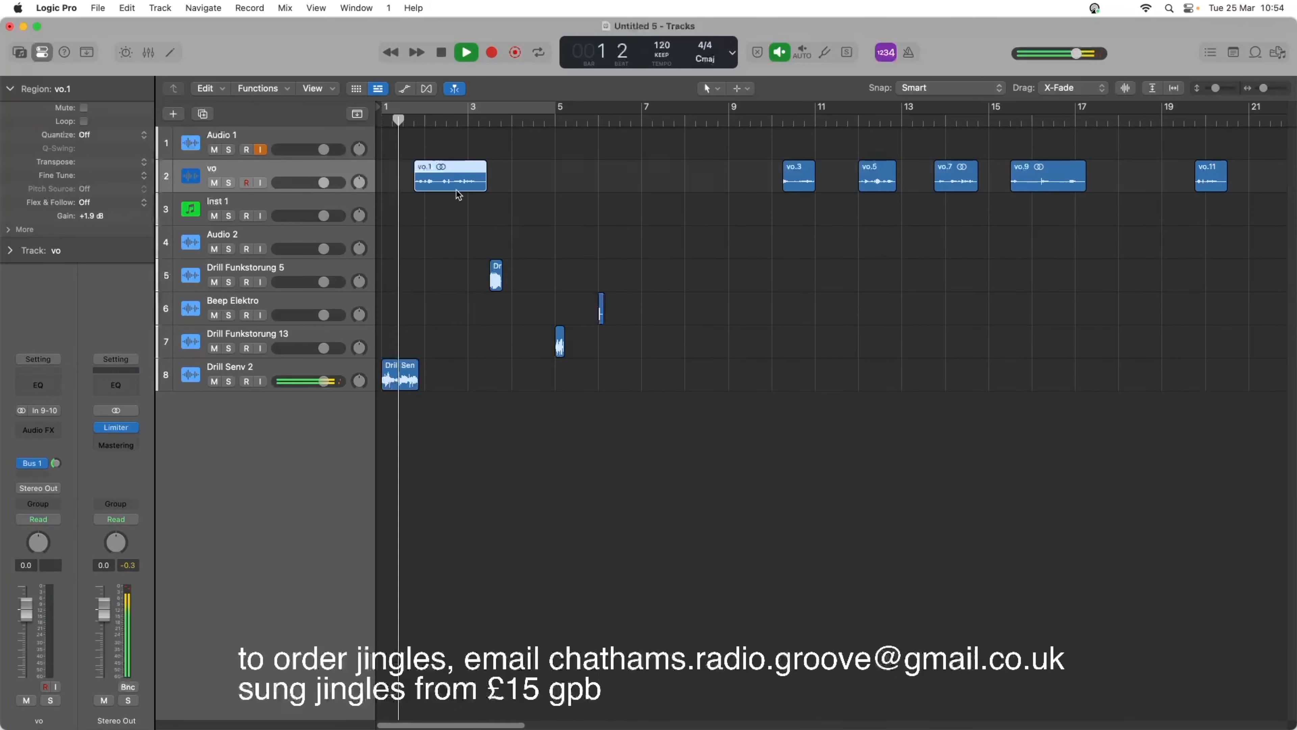
key("space")
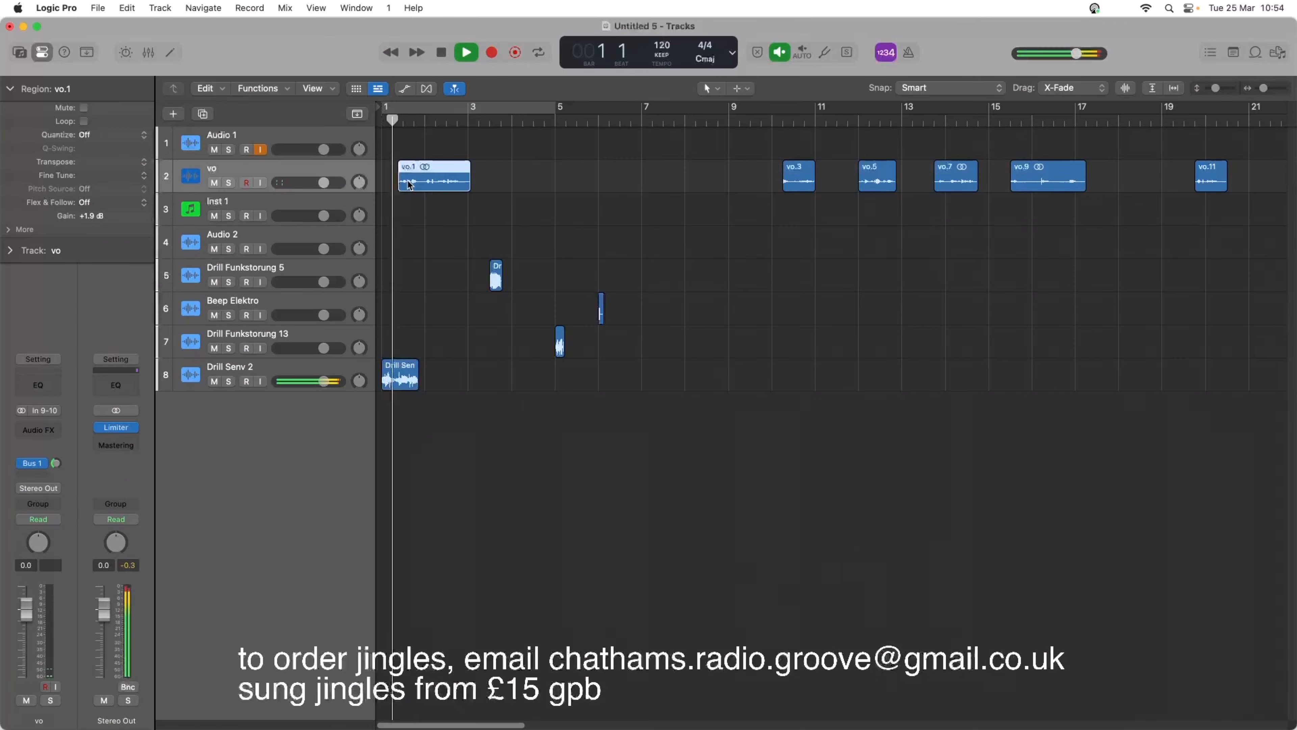
key("space")
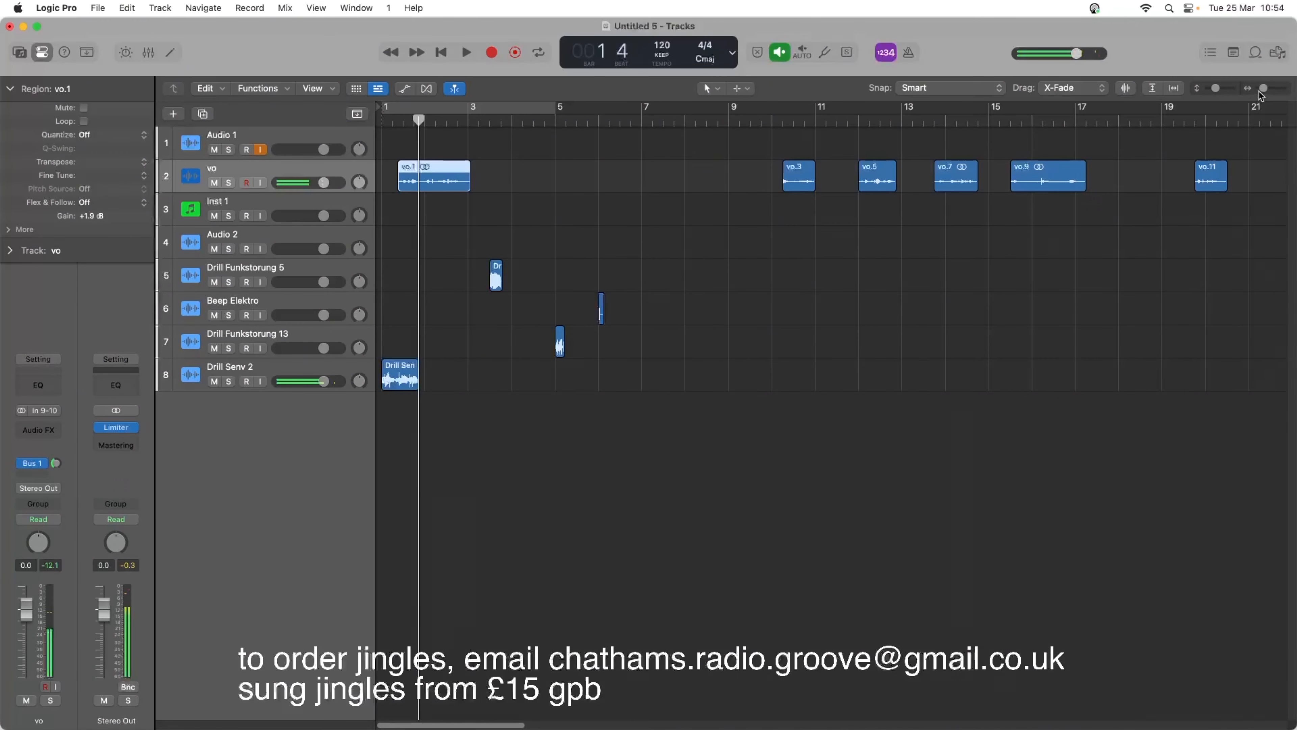
Nudge the first voice region slightly later, to just before bar 1 beat 3, and play it against Drill Senv 2.
left_click_drag(1262, 96, 1276, 94)
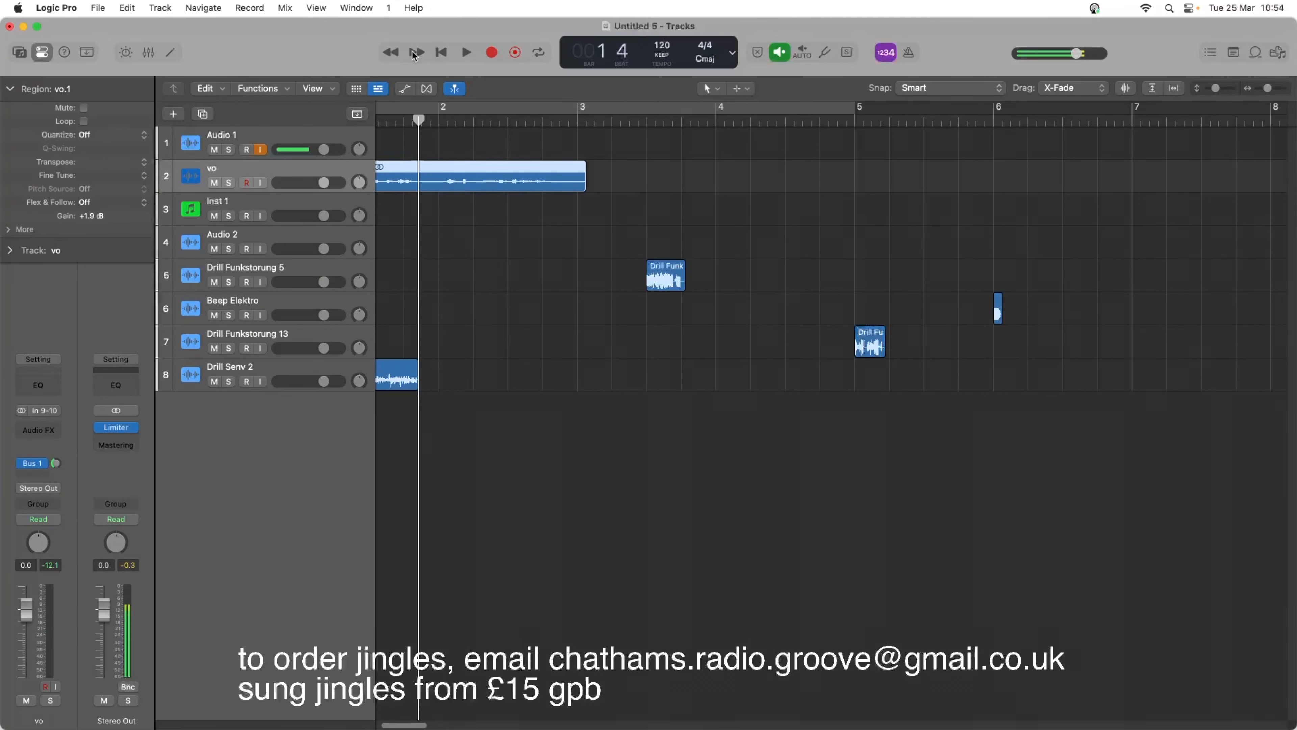
left_click(441, 53)
left_click(467, 53)
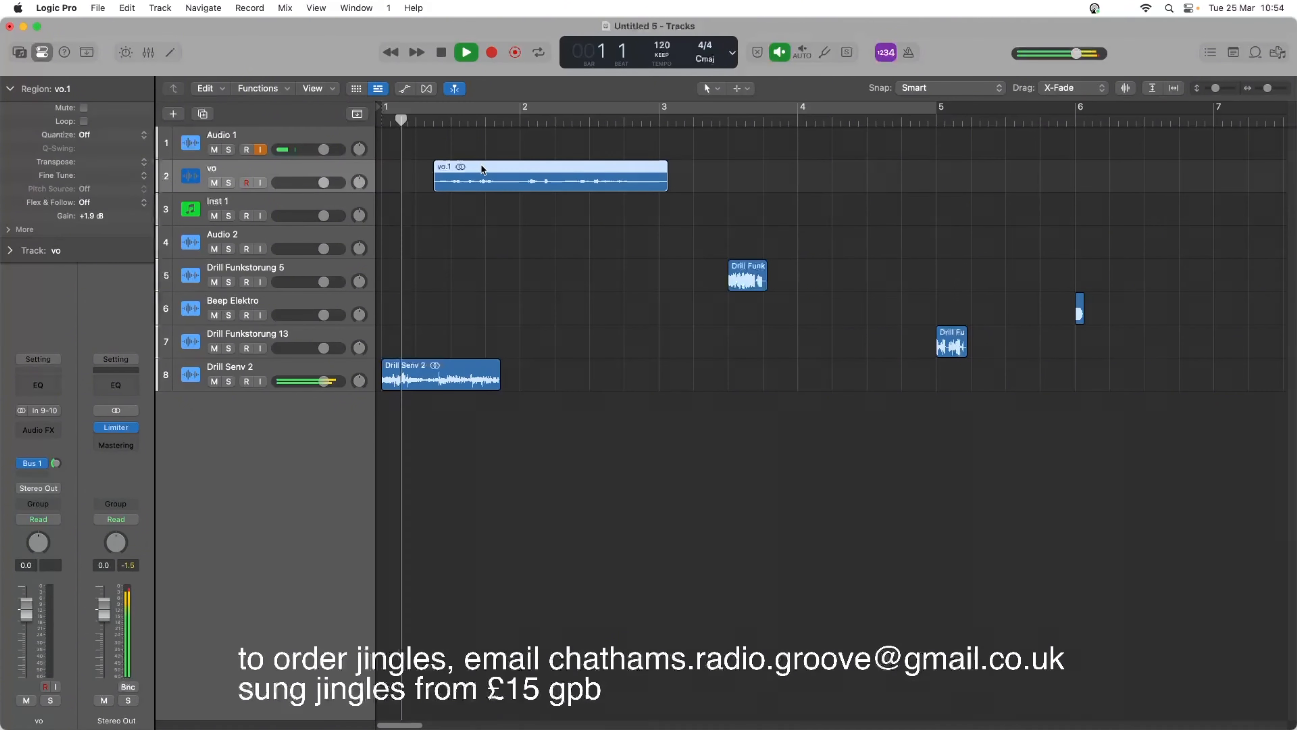
key("space")
left_click_drag(483, 174, 489, 174)
key("space")
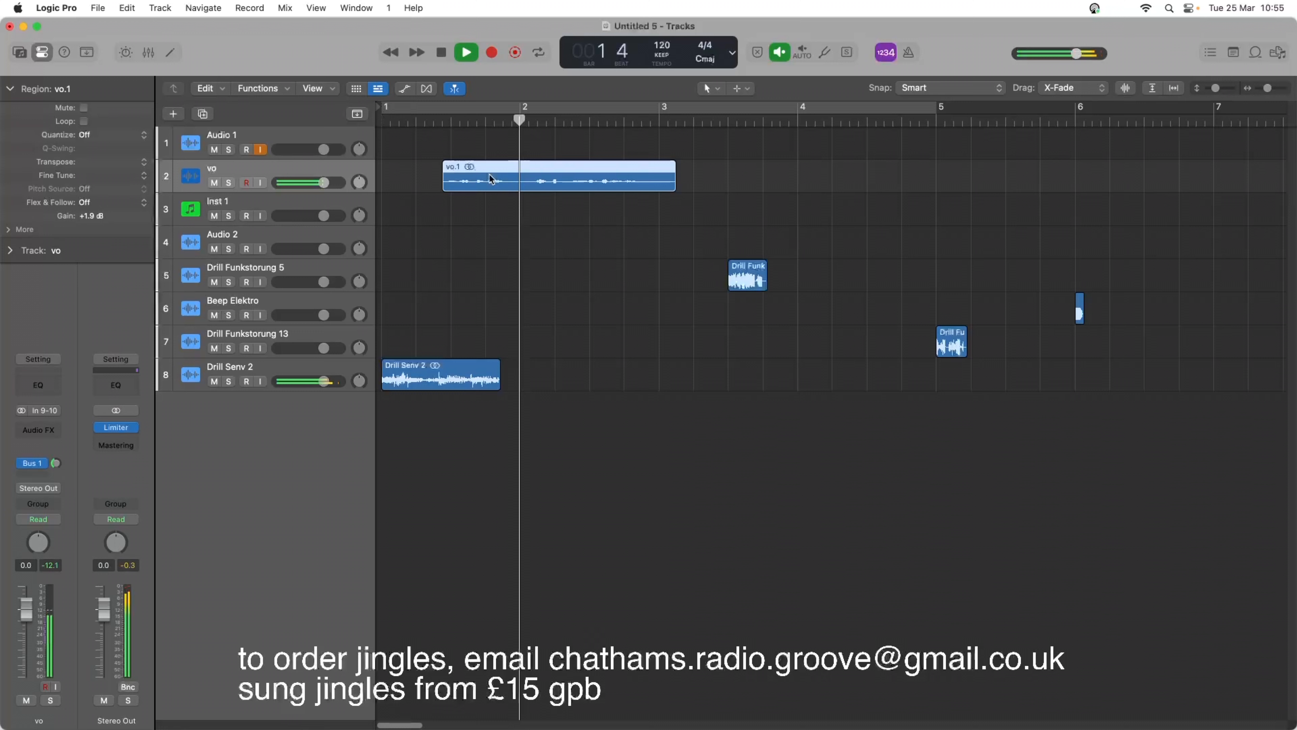
key("Return")
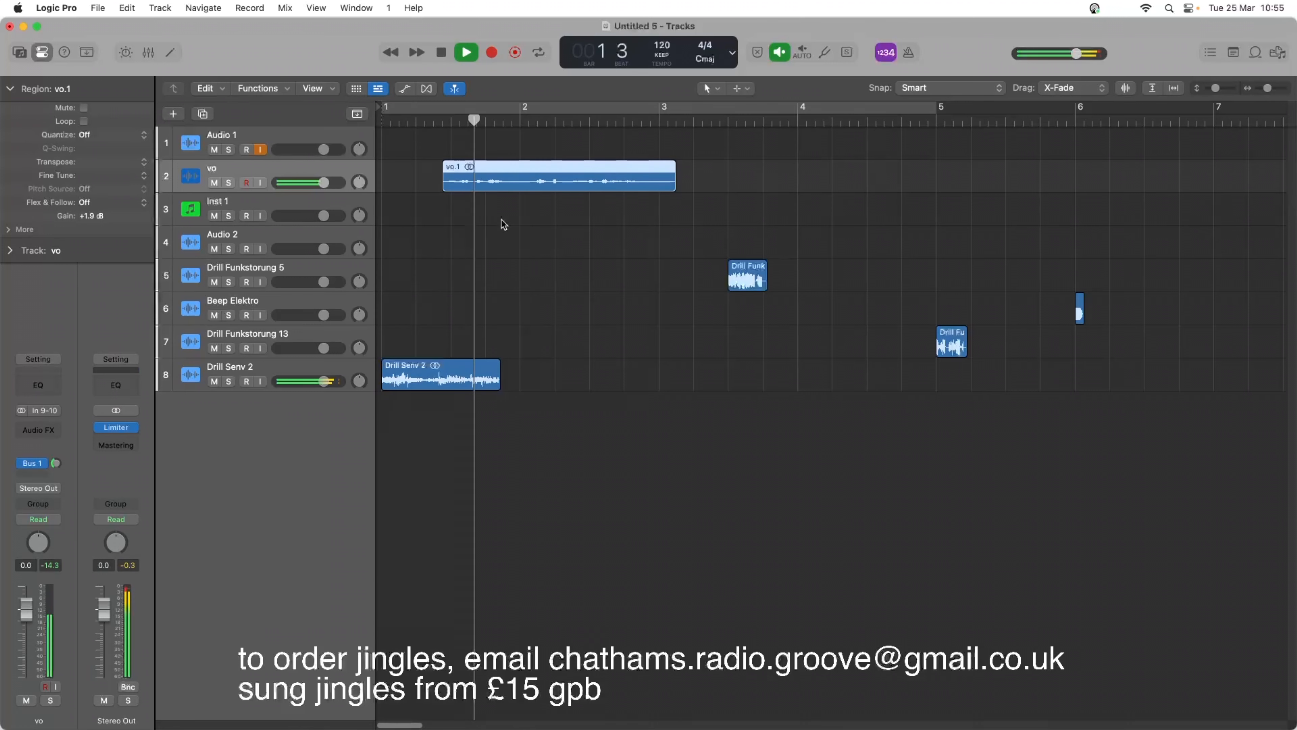
key("space")
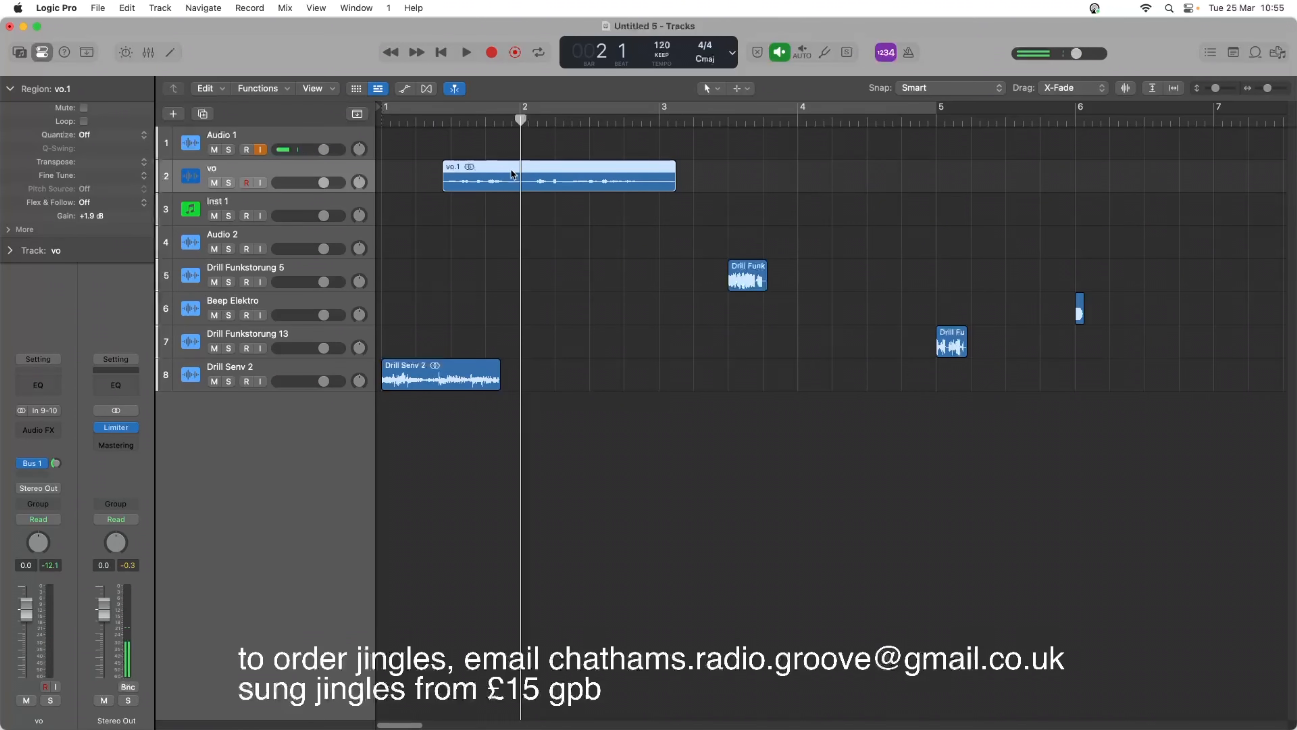
Delete the section from 1 4 4 1 to 2 1 2 1 of the first voice region, then trim the preceding part's end and play it.
left_click(511, 121)
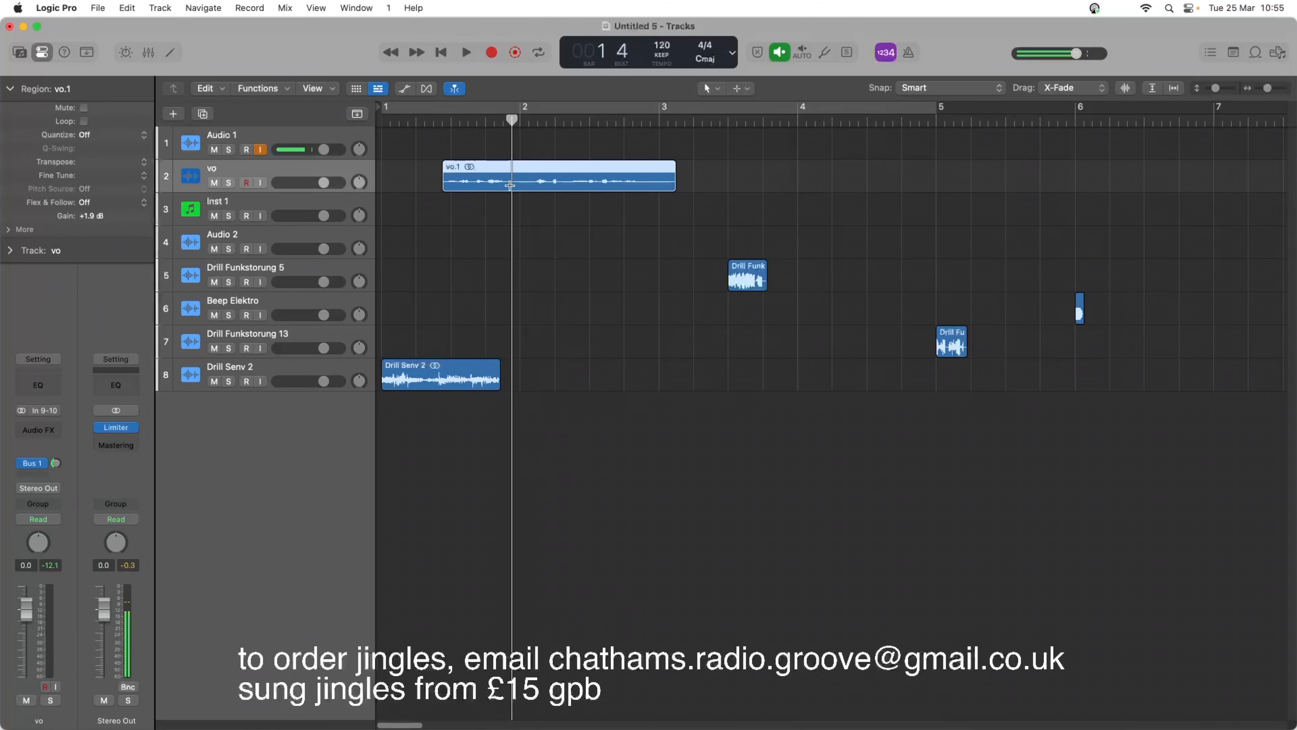
left_click_drag(510, 185, 529, 189)
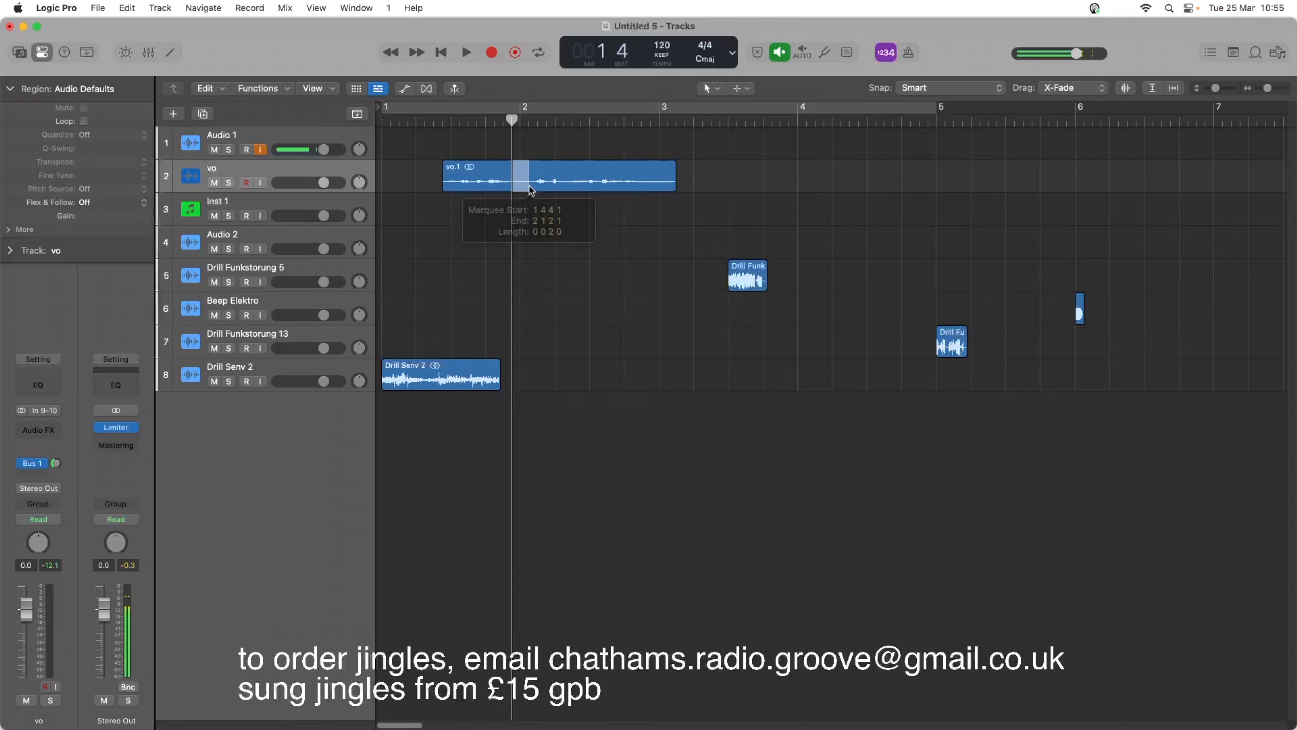
key("Delete")
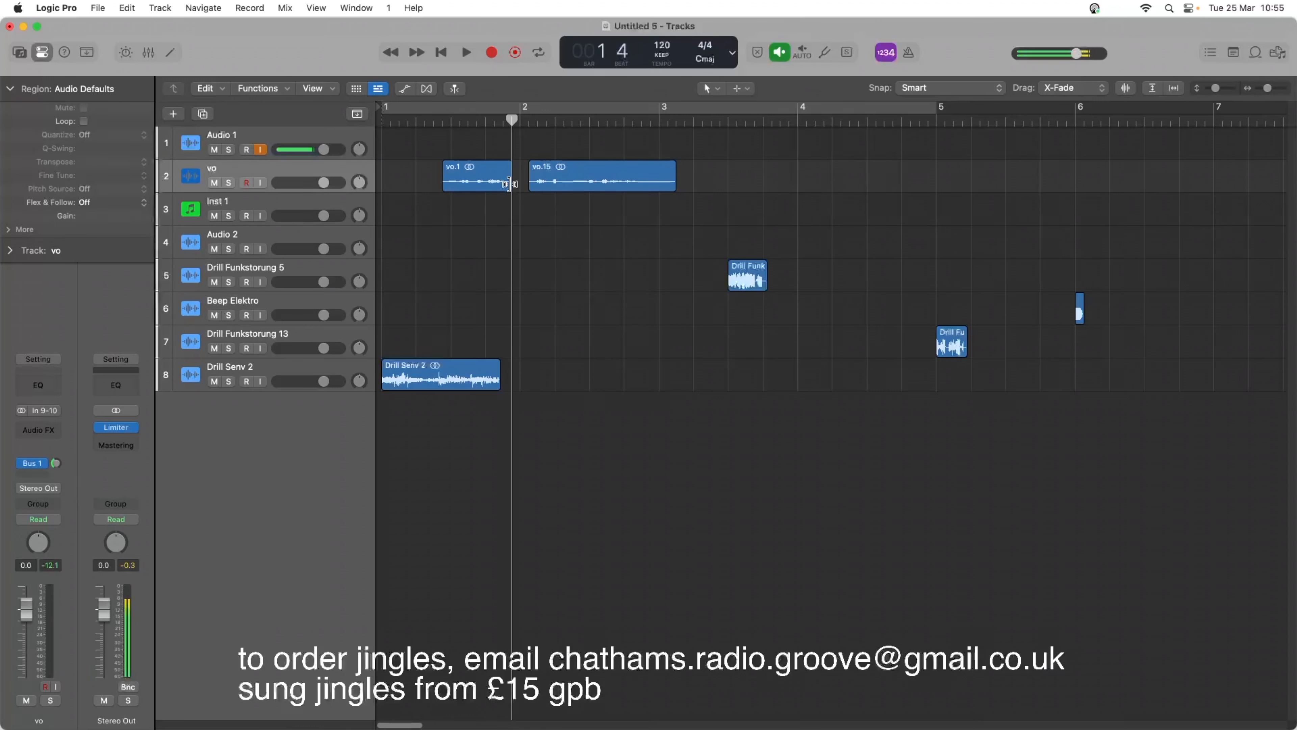
left_click(508, 184)
left_click_drag(508, 184, 504, 183)
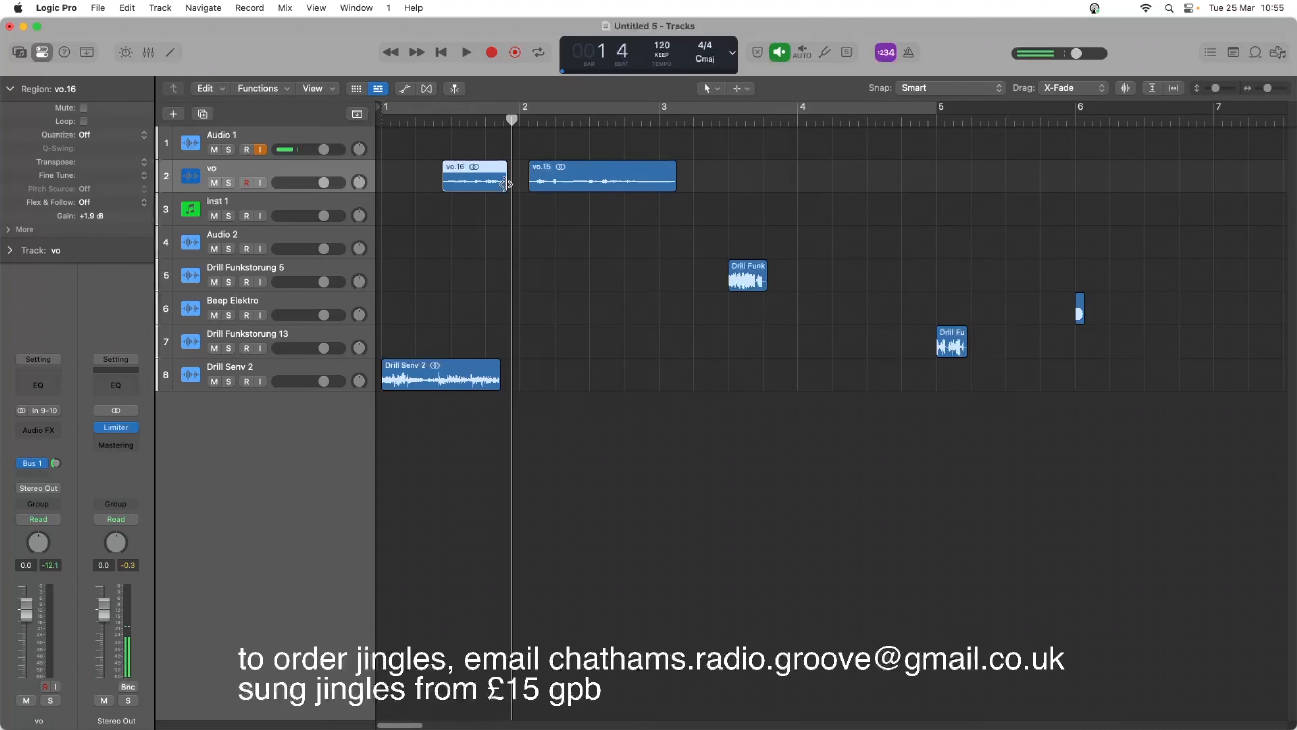
left_click(423, 121)
key("space")
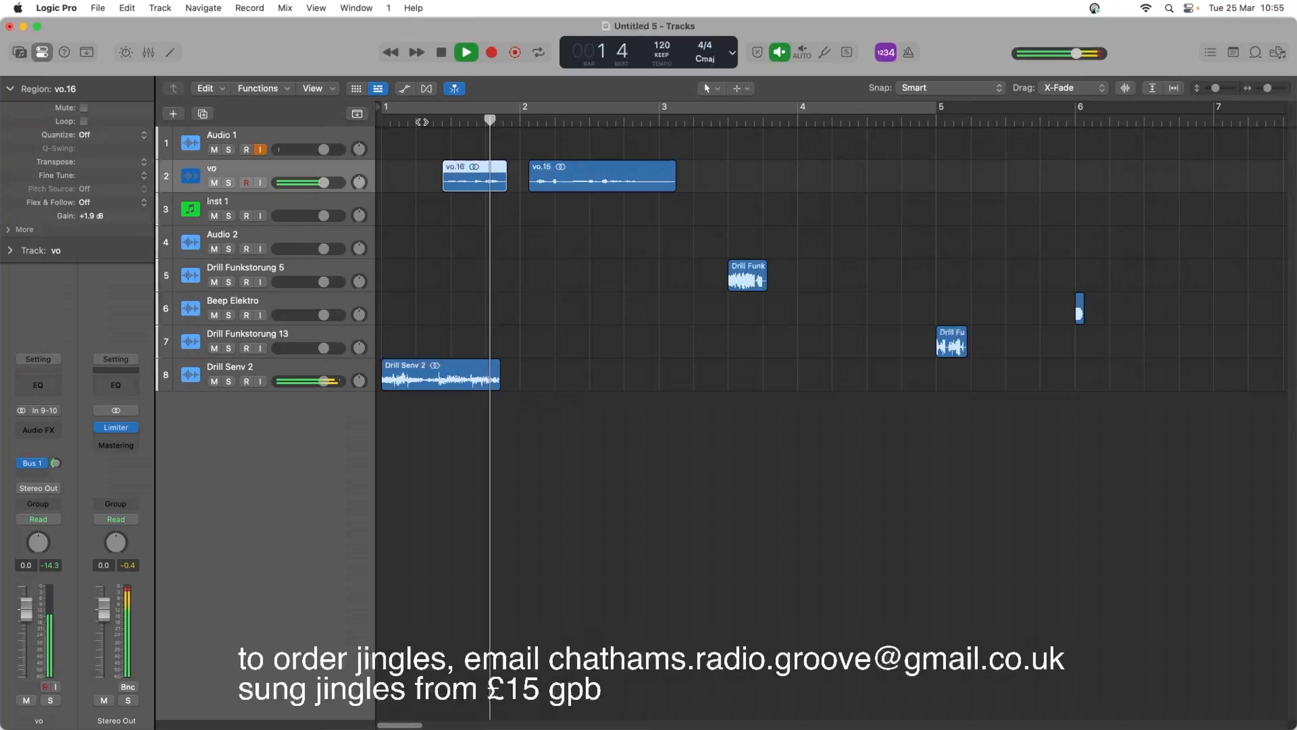
left_click(447, 136)
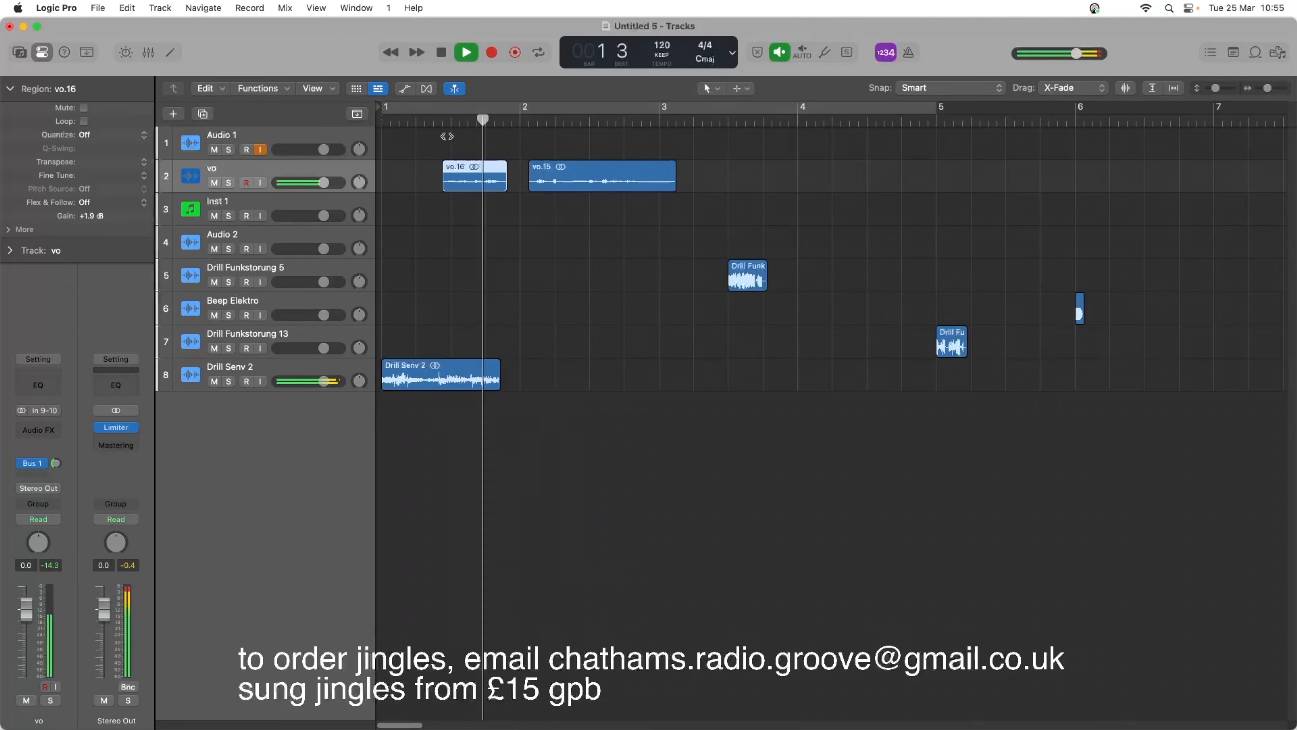
key("space")
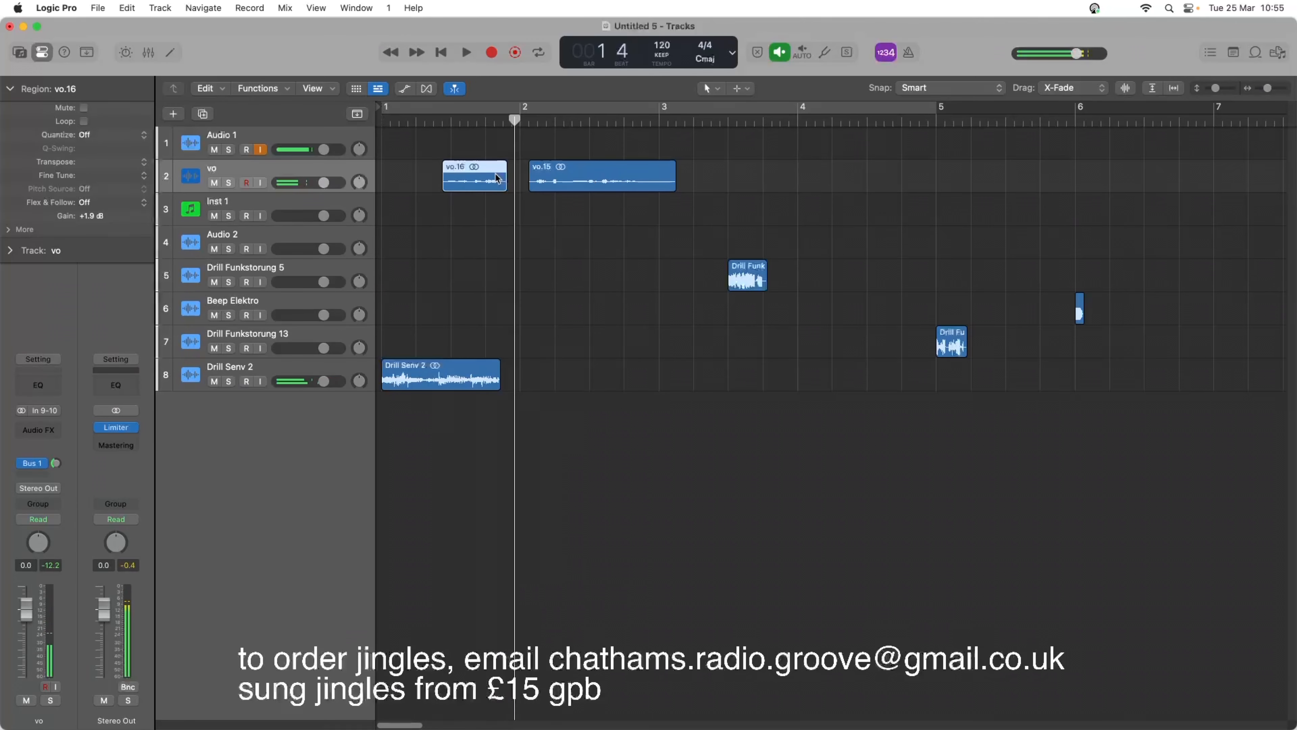
Time-stretch the short first voice phrase slightly longer and play it back.
left_click_drag(506, 184, 504, 182)
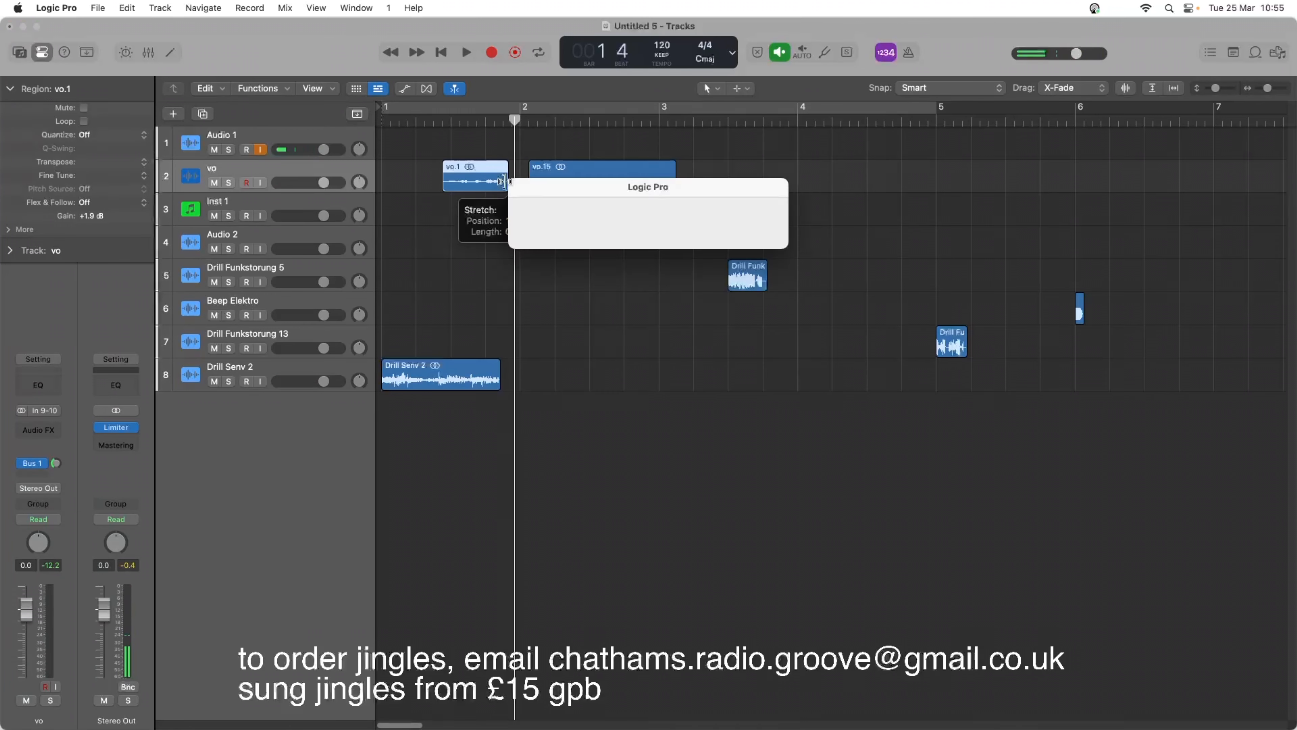
key("space")
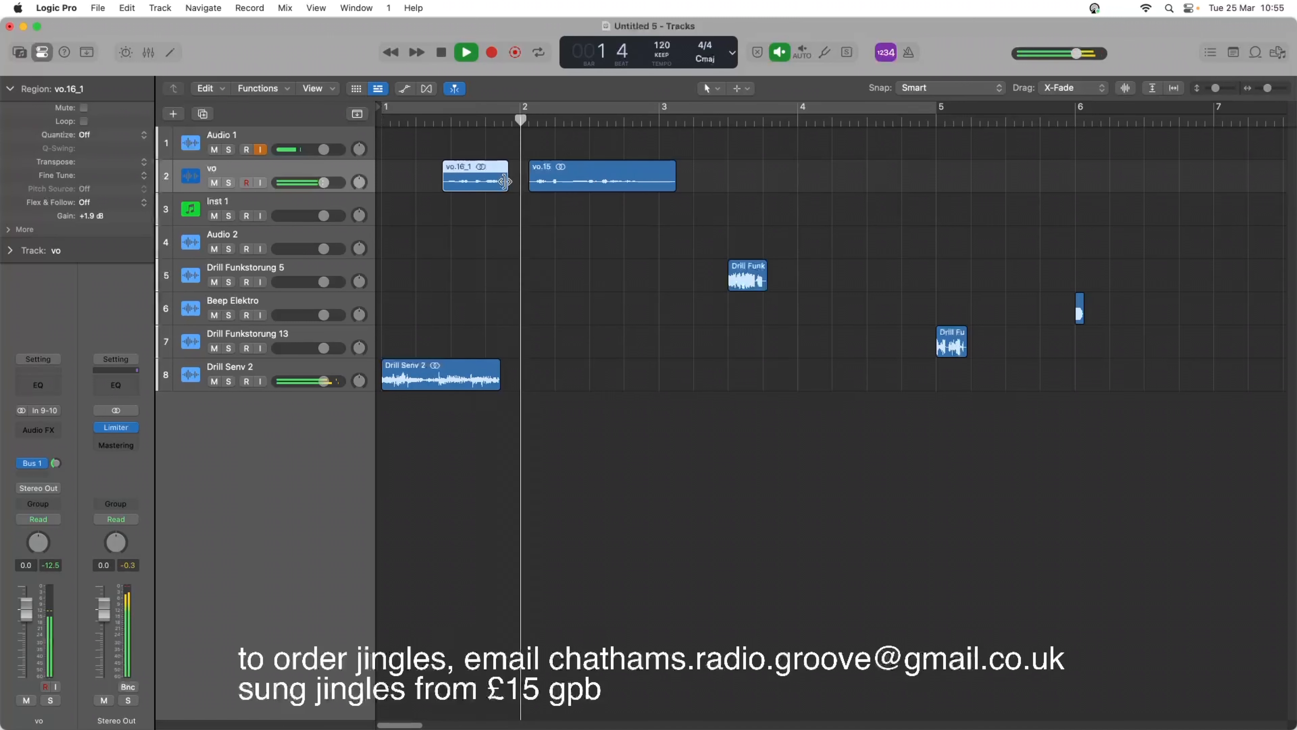
key("space")
key("space")
key("space")
key("space")
key("space")
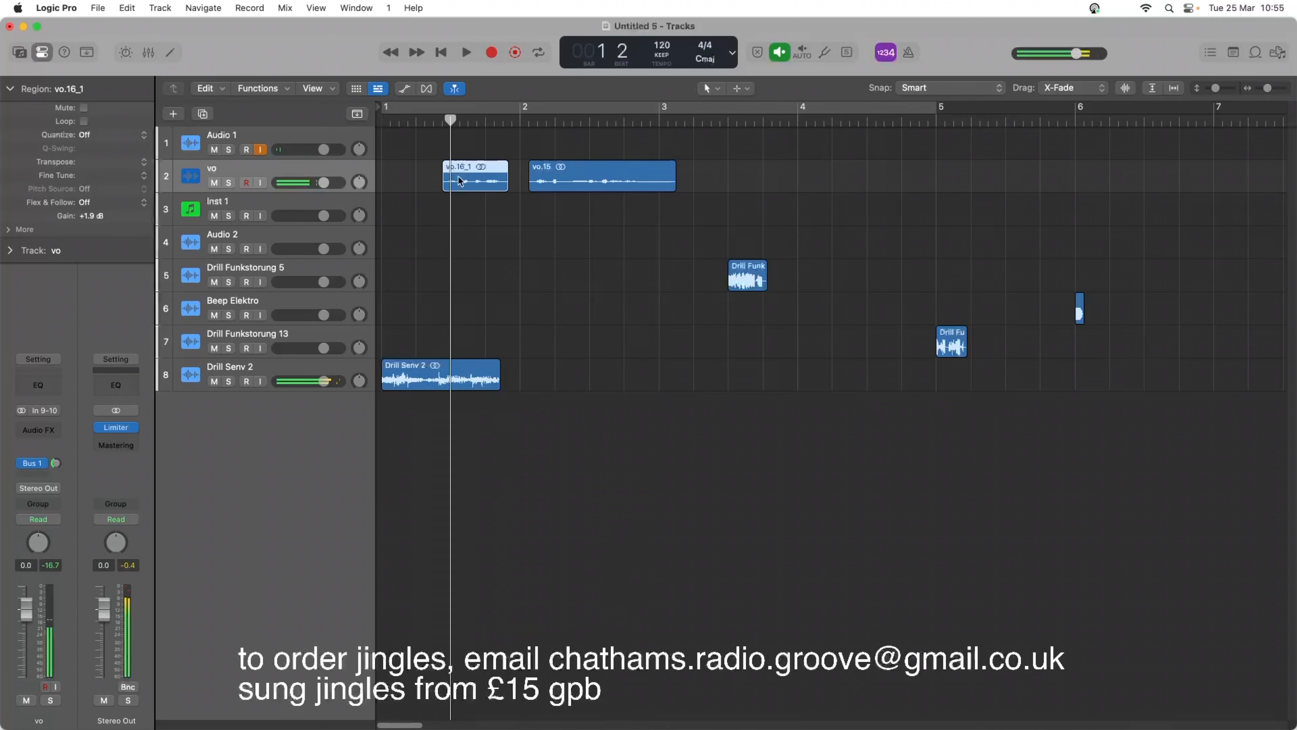
Move the stretched first phrase slightly earlier over Drill Senv 2 and play it back.
key("space")
left_click_drag(463, 179, 457, 179)
key("space")
key("space")
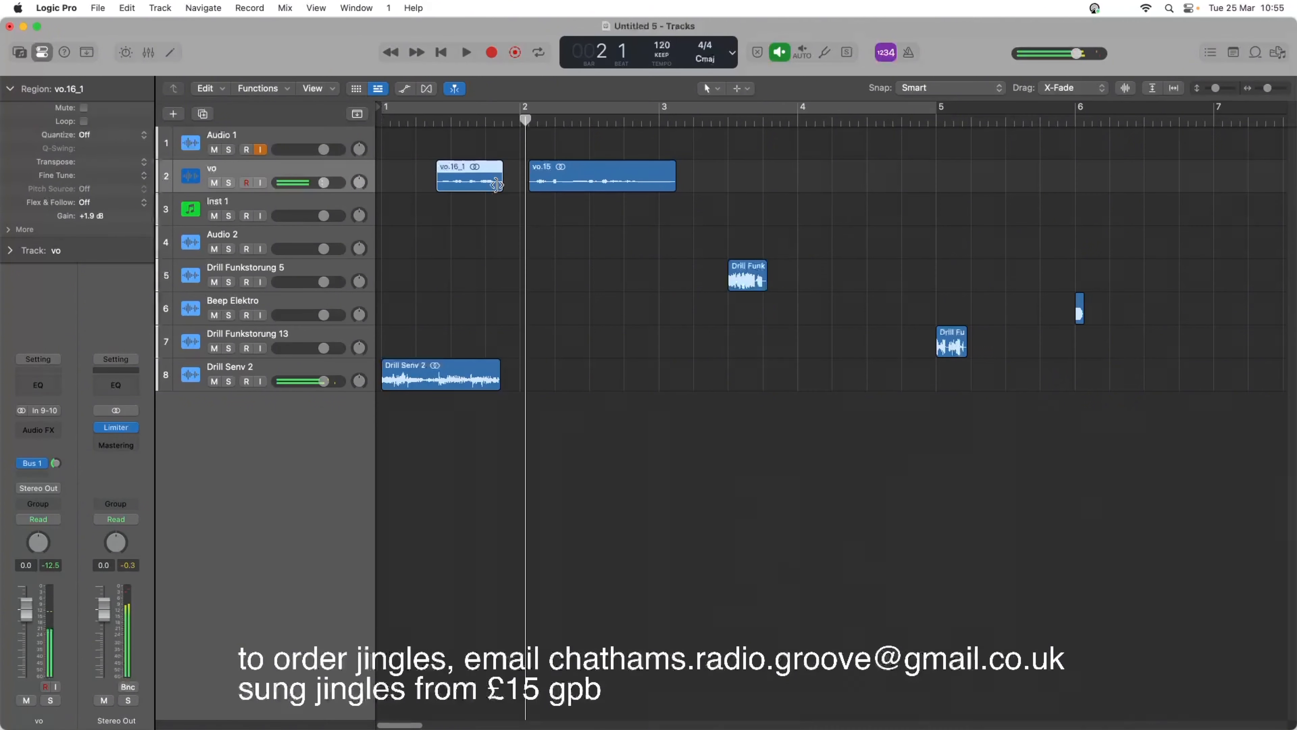
Split a short piece off the start of the second voice region and place it just before bar 2, behind the first phrase.
left_click_drag(531, 187, 536, 188)
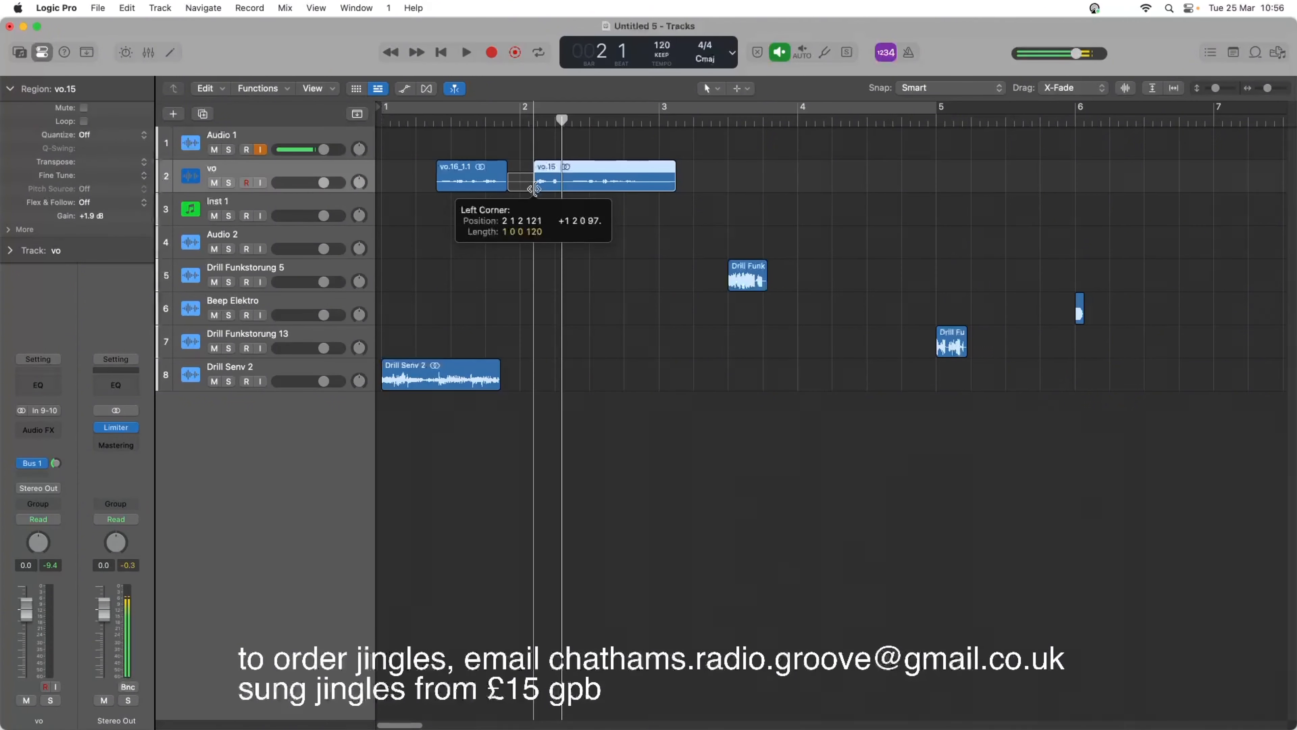
left_click(549, 120)
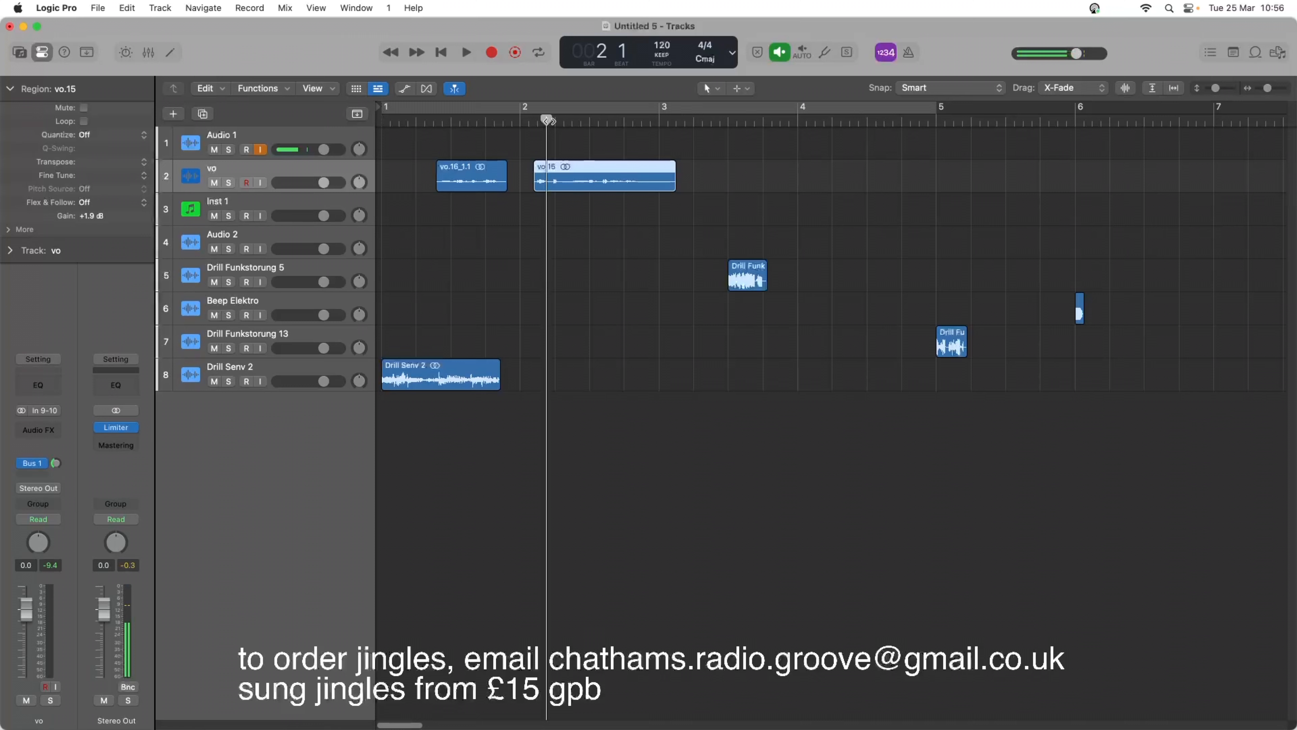
right_click(539, 179)
left_click(542, 181)
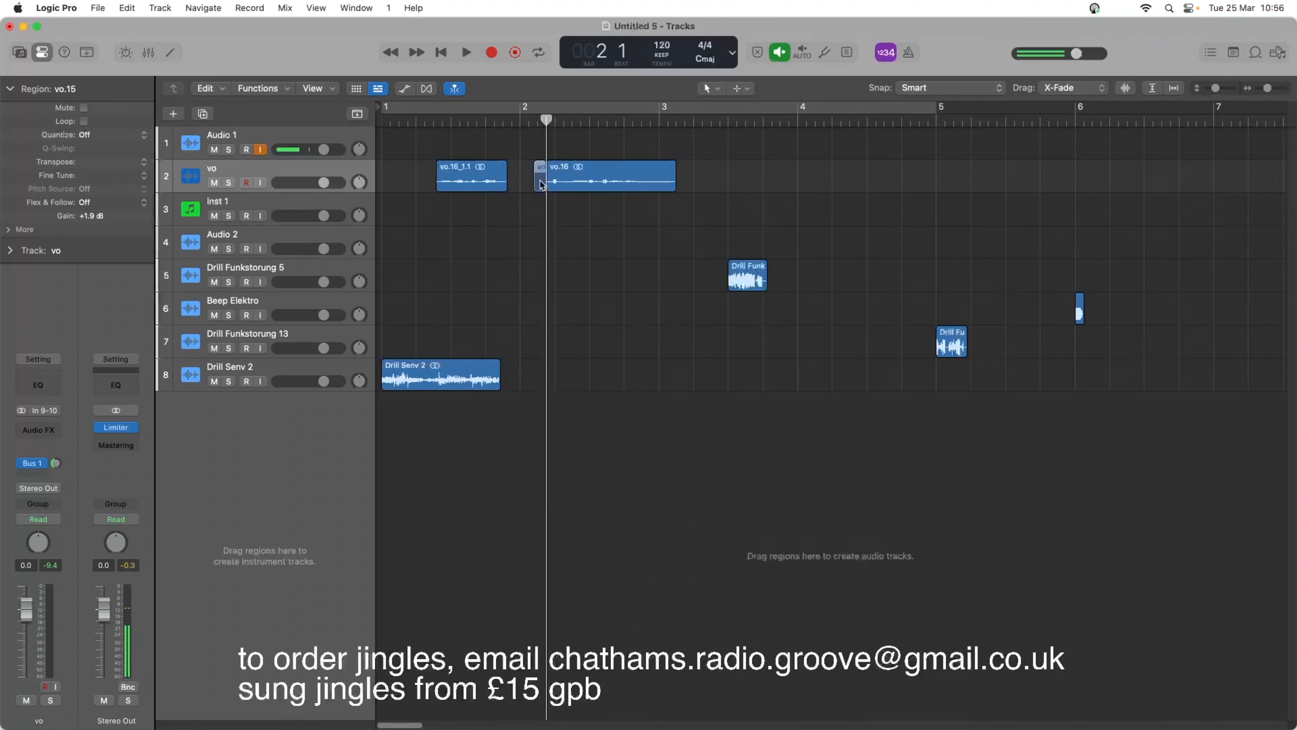
left_click_drag(541, 185, 515, 182)
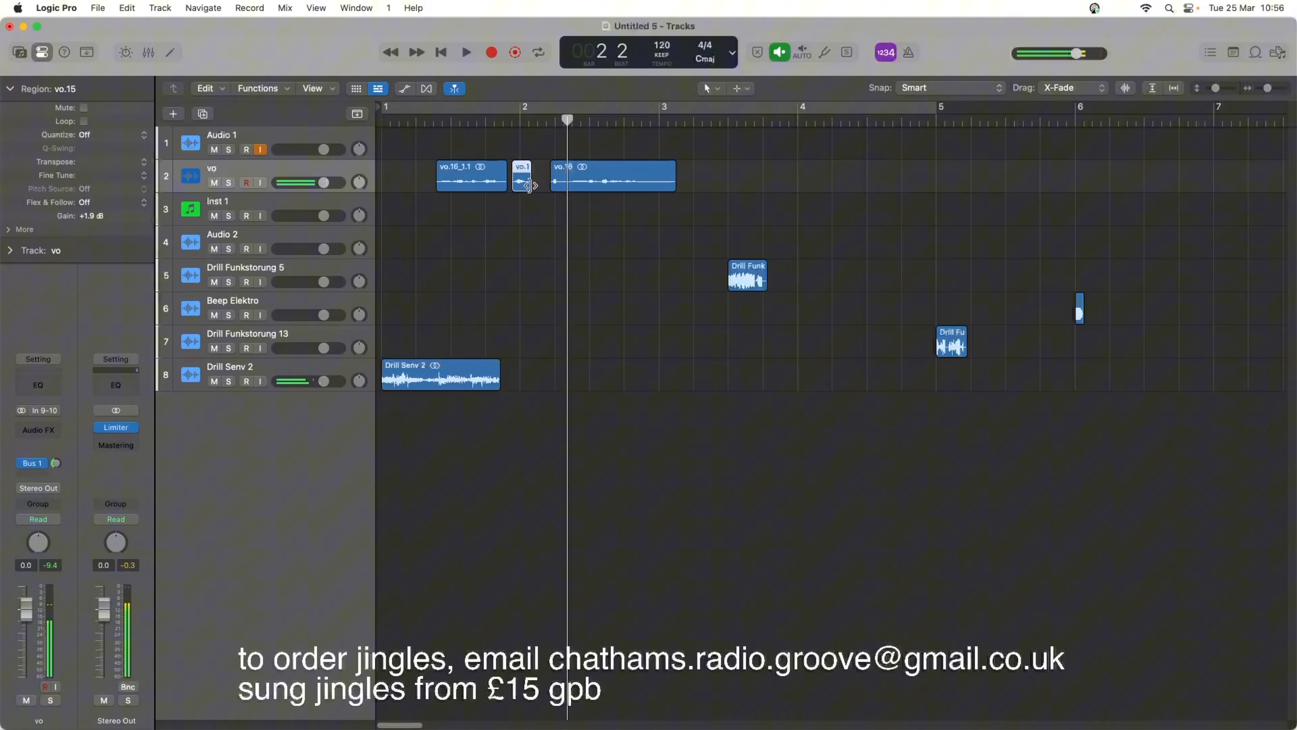
left_click_drag(530, 188, 560, 182)
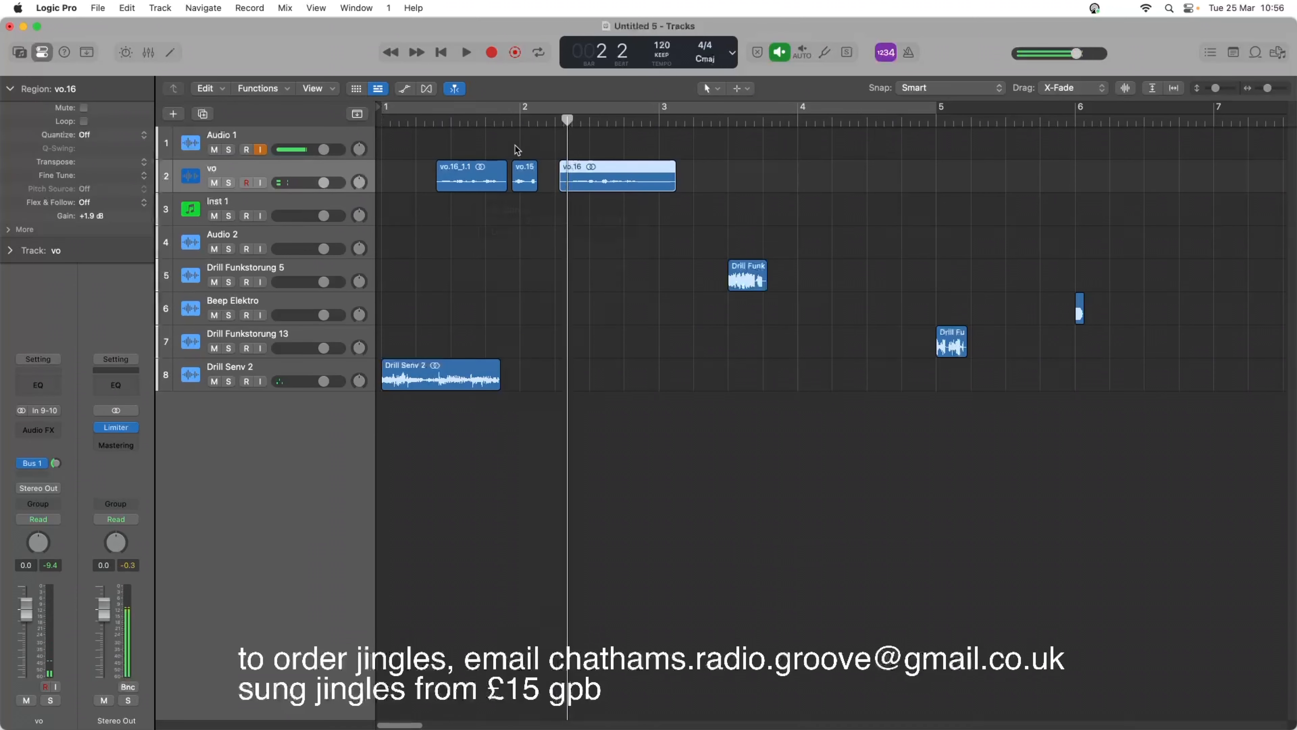
Play the short voice piece from just before bar 2 and move it slightly later.
double_click(509, 120)
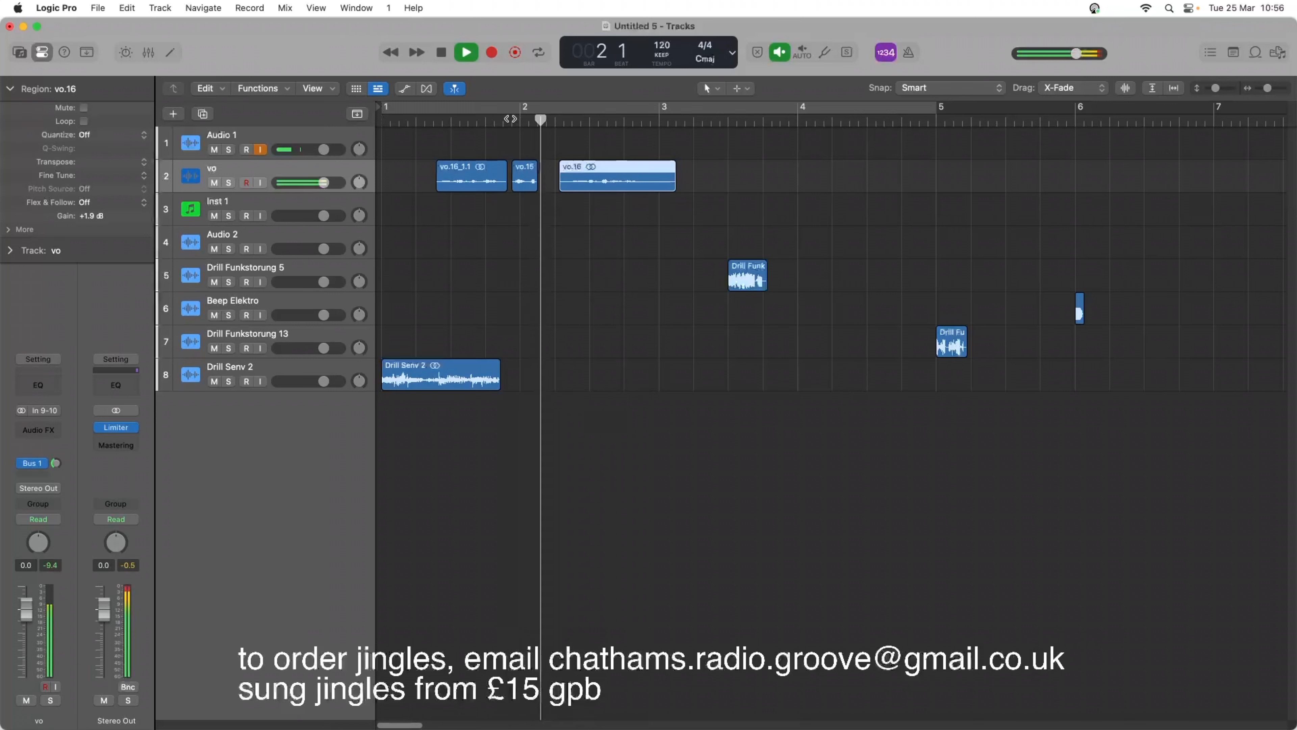
key("space")
key("space")
key("space")
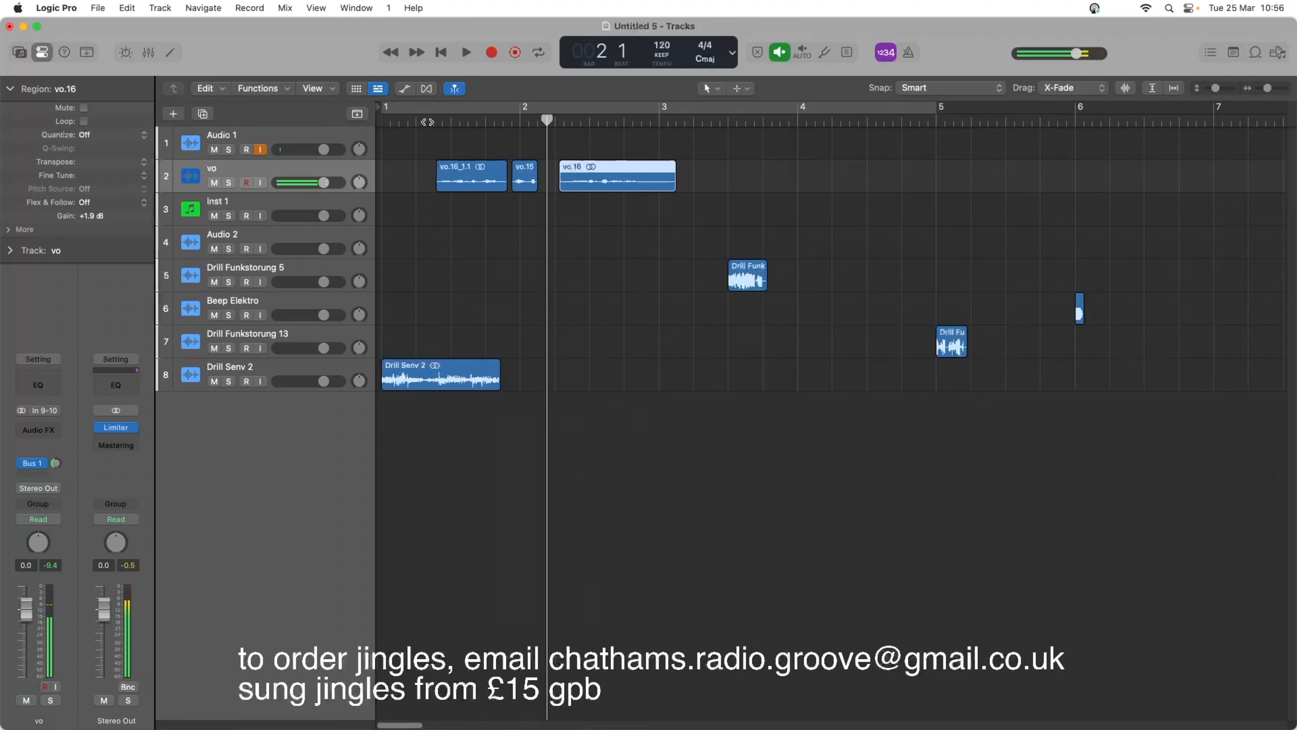
left_click_drag(525, 178, 531, 179)
Split the short voice piece just after bar 2 and delete the fragment before the cut.
left_click_drag(1271, 91, 1272, 91)
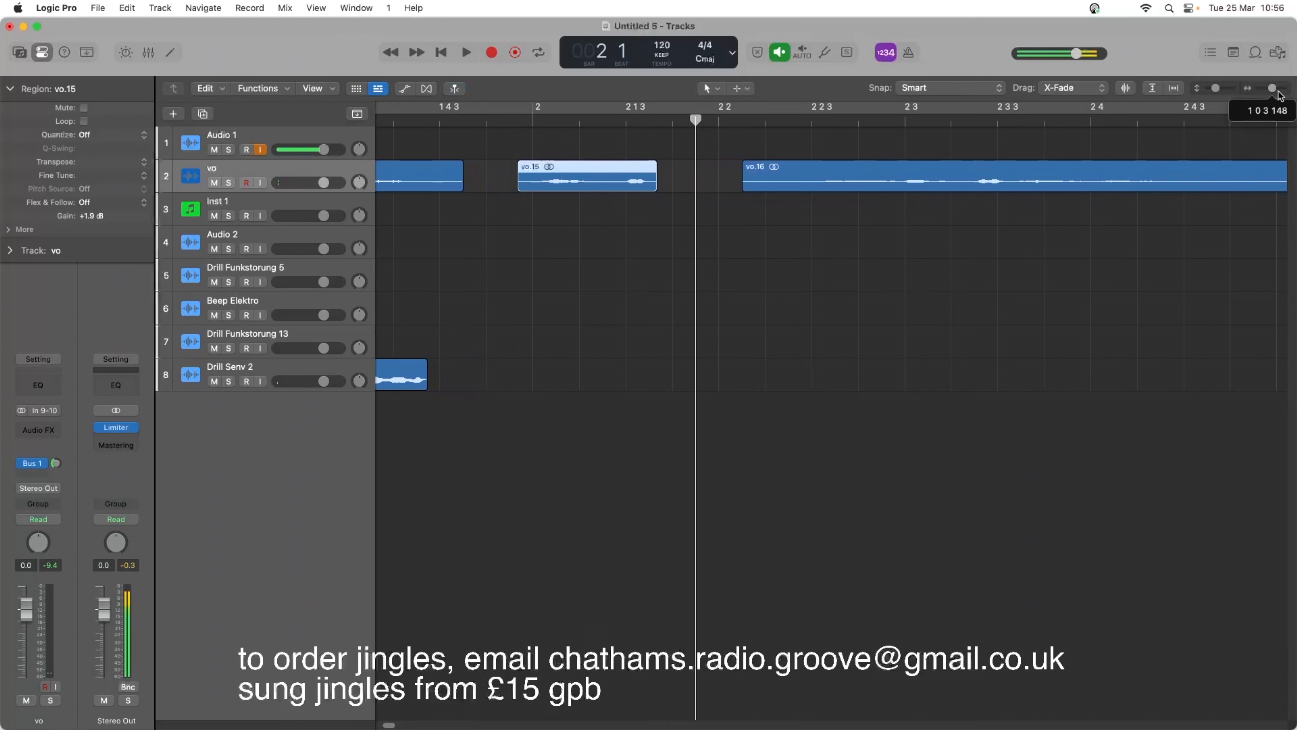
left_click(543, 120)
key("space")
key("space")
left_click(542, 120)
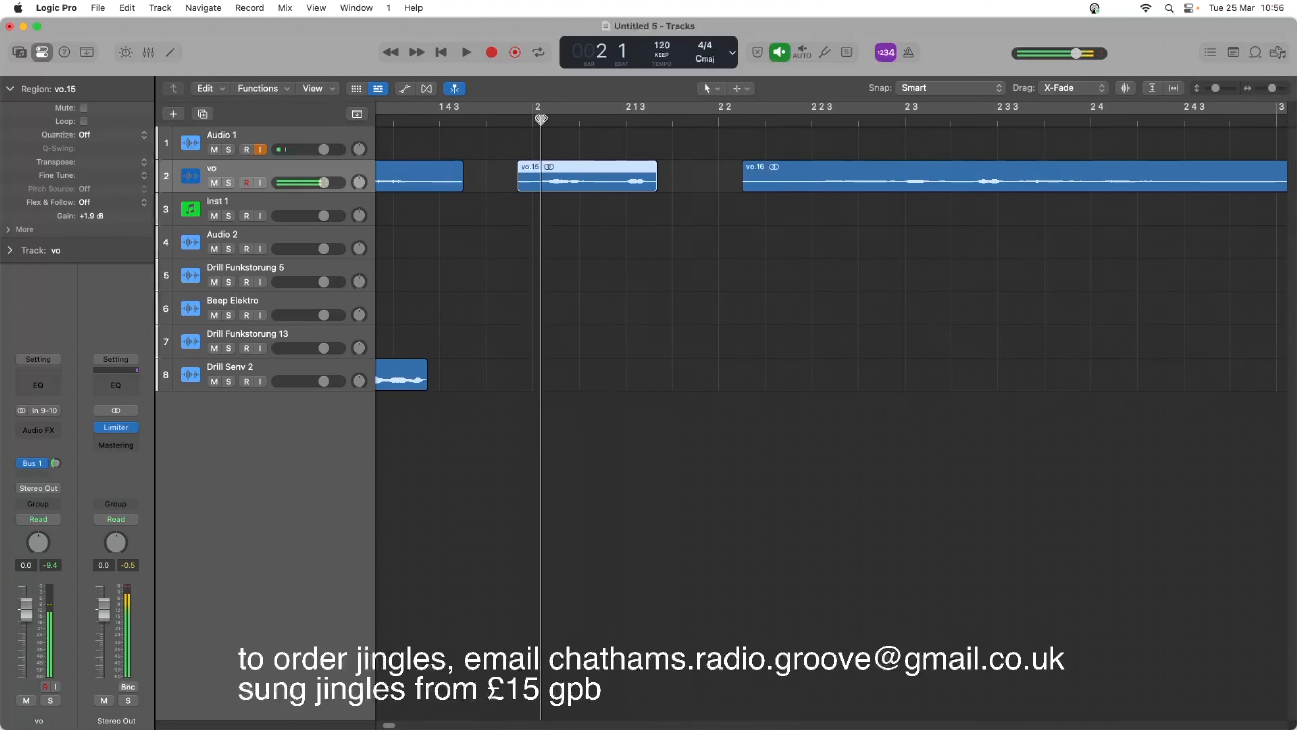
right_click(539, 177)
left_click(546, 178)
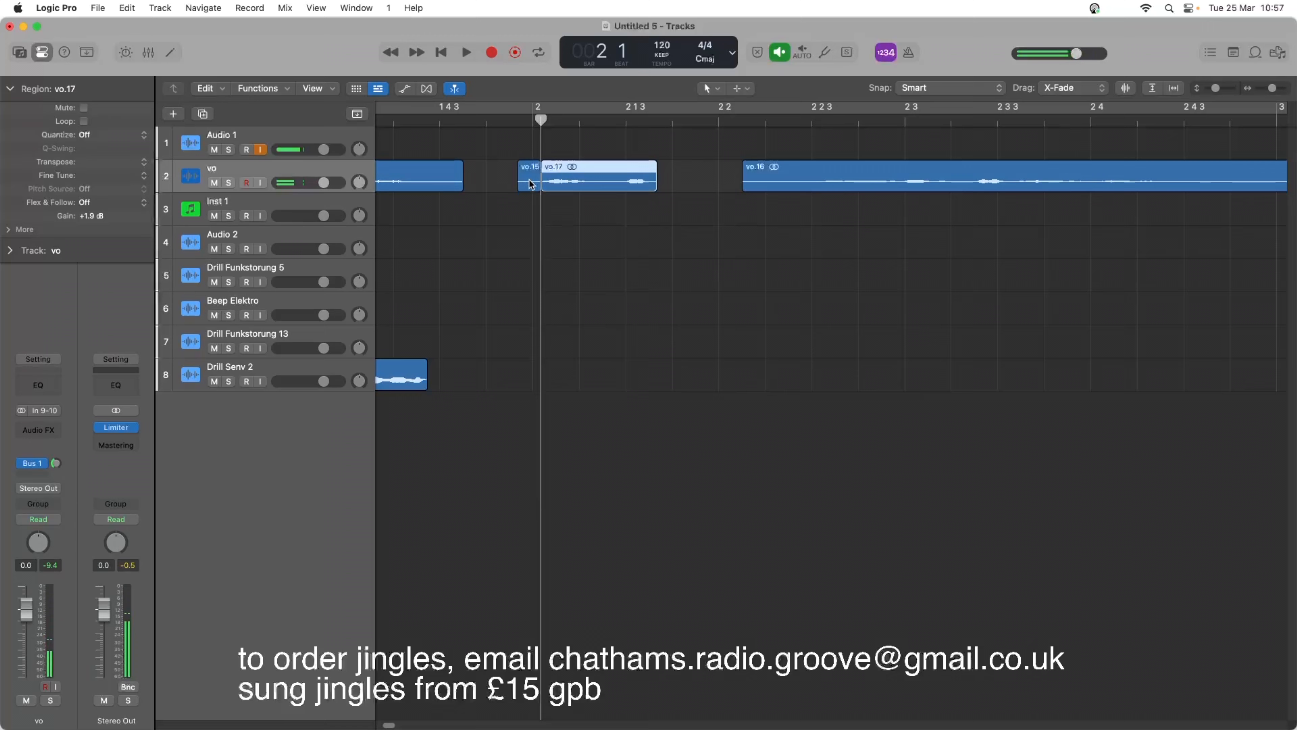
left_click(529, 179)
key("Delete")
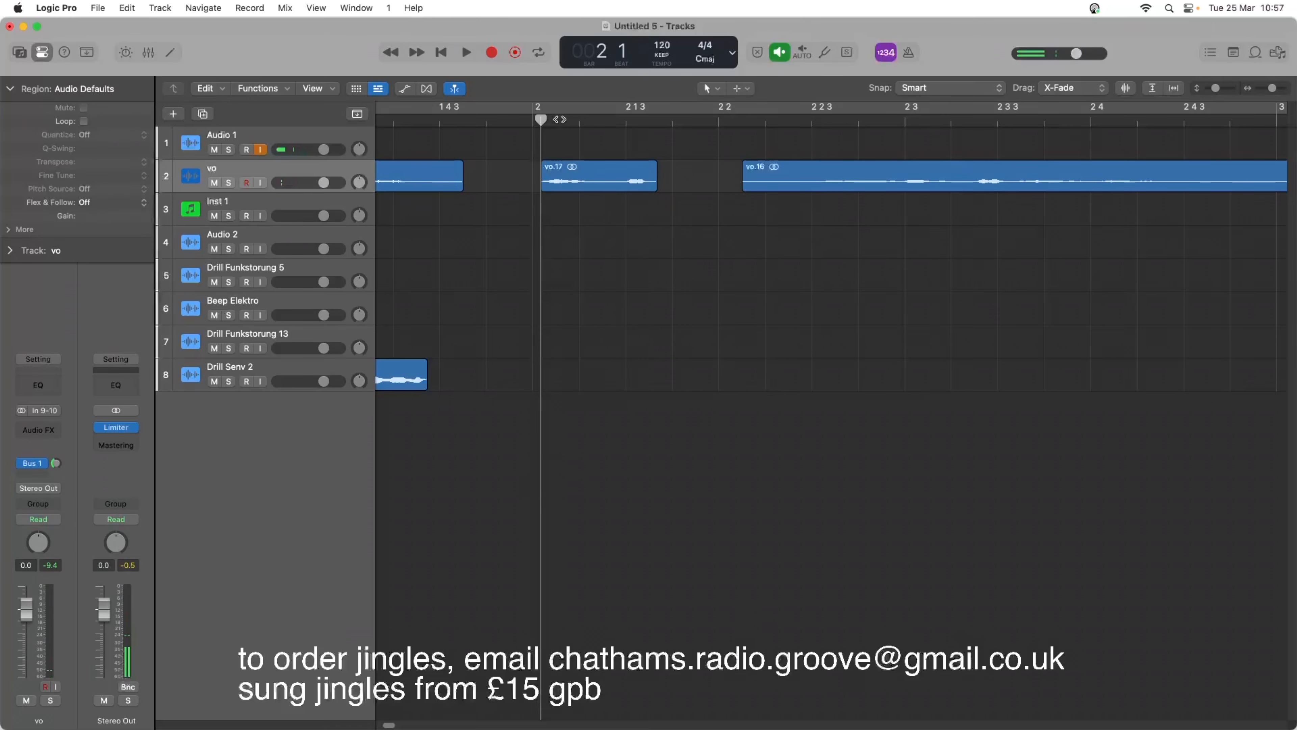
Split off the opening sound of the short voice piece and place three copies in front of it as a stutter.
left_click(560, 118)
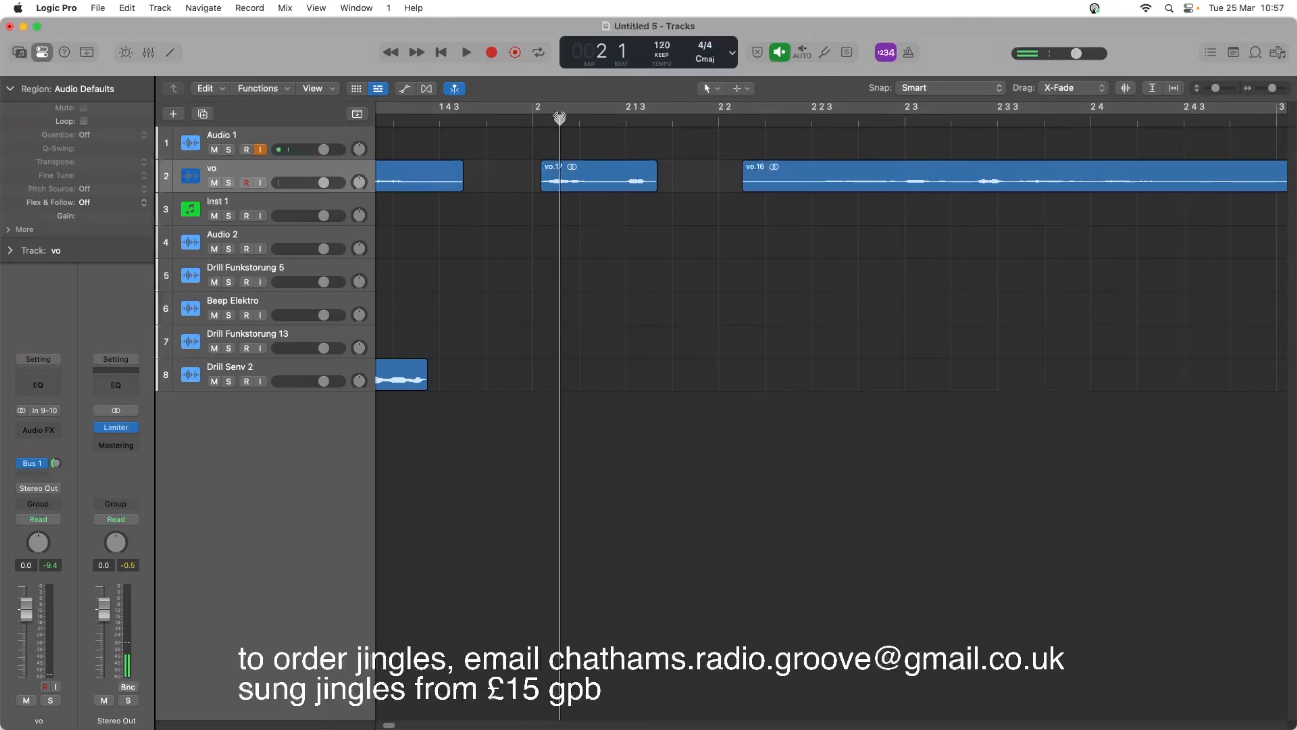
right_click(559, 177)
left_click(563, 182)
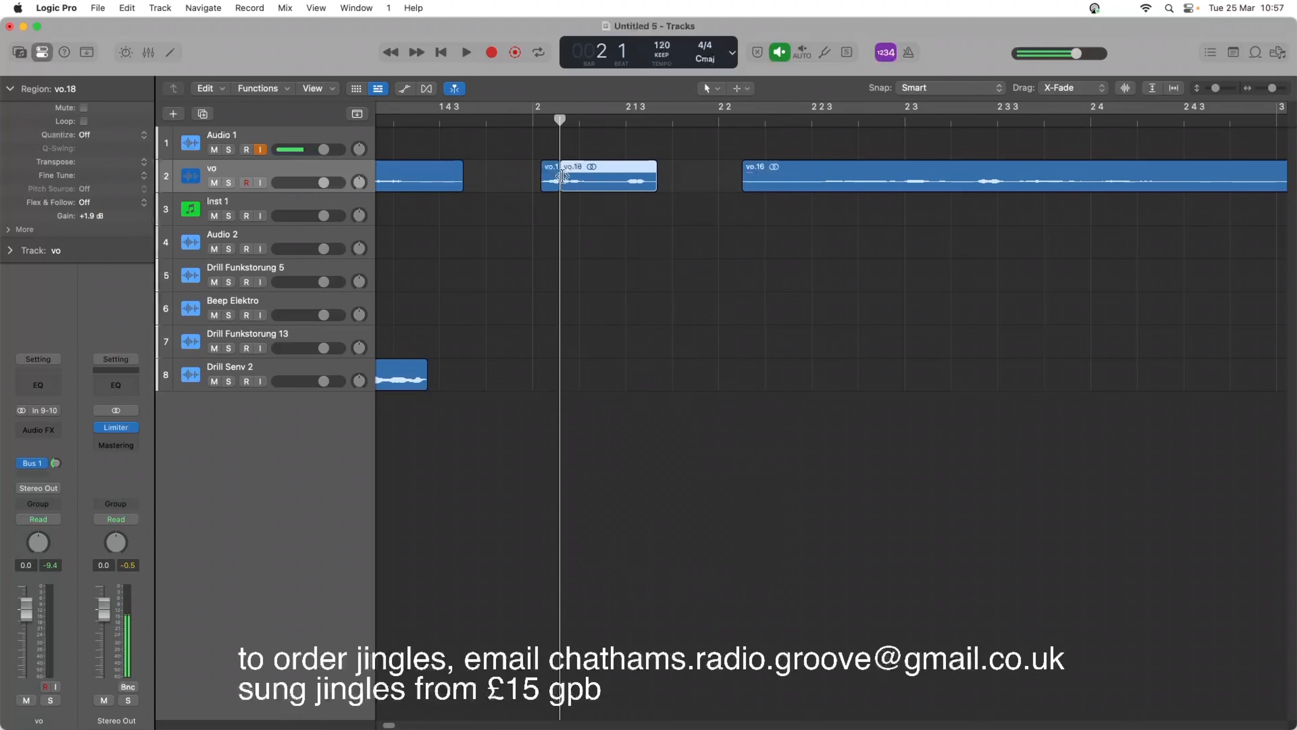
left_click_drag(551, 185, 531, 178)
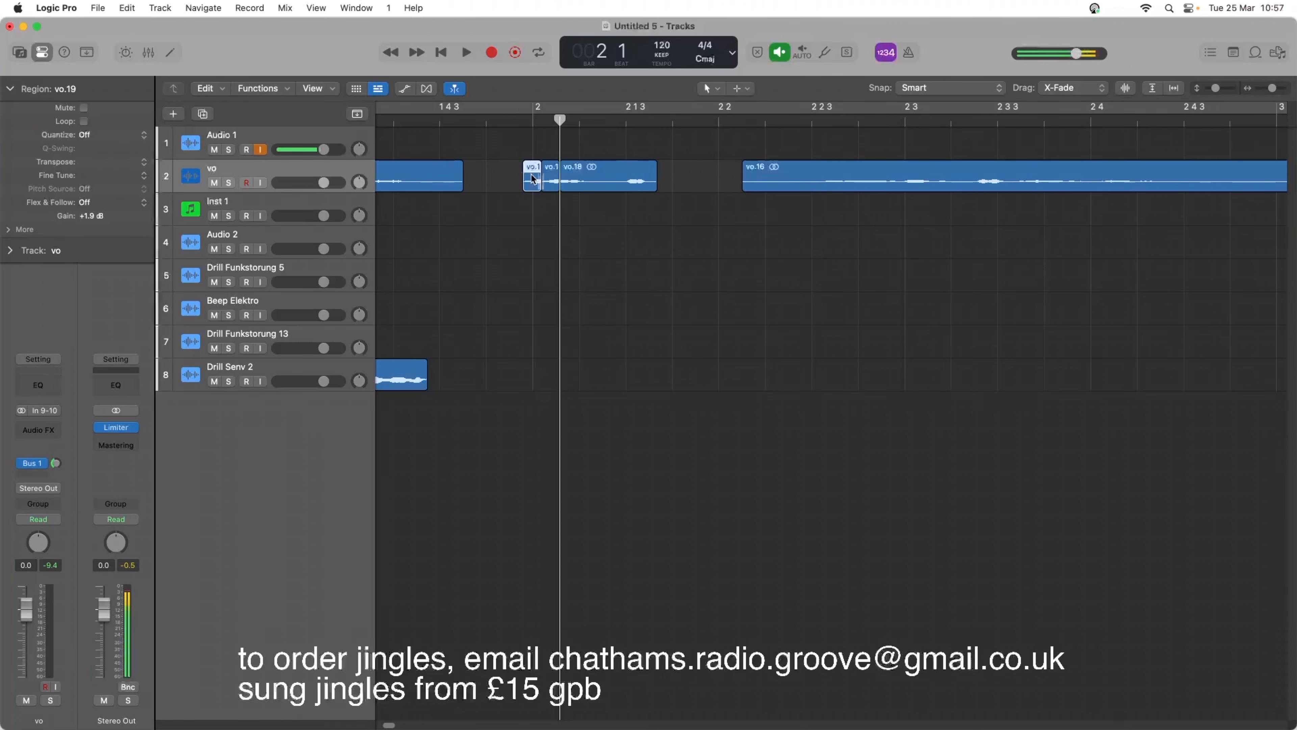
left_click_drag(531, 178, 487, 176)
Play the stuttered voice section, then play the jingle again from the project start.
key("space")
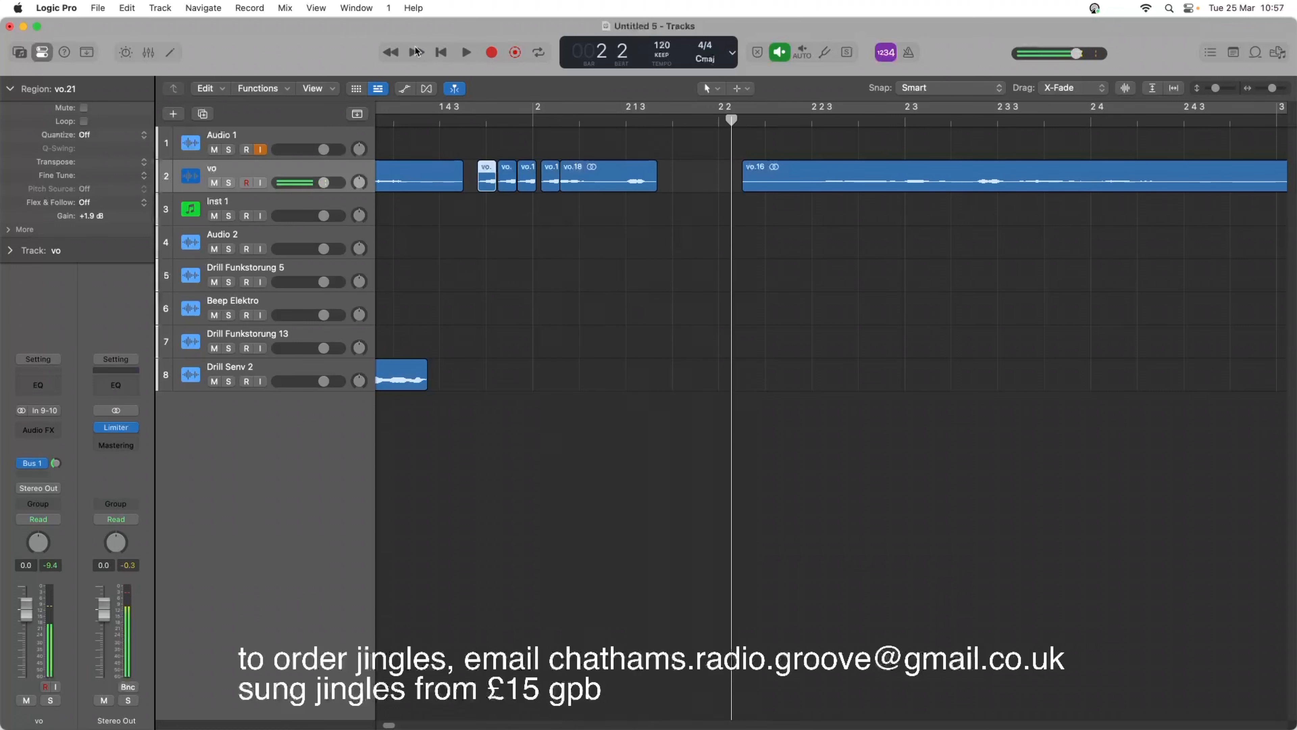
left_click(395, 52)
left_click(394, 52)
key("space")
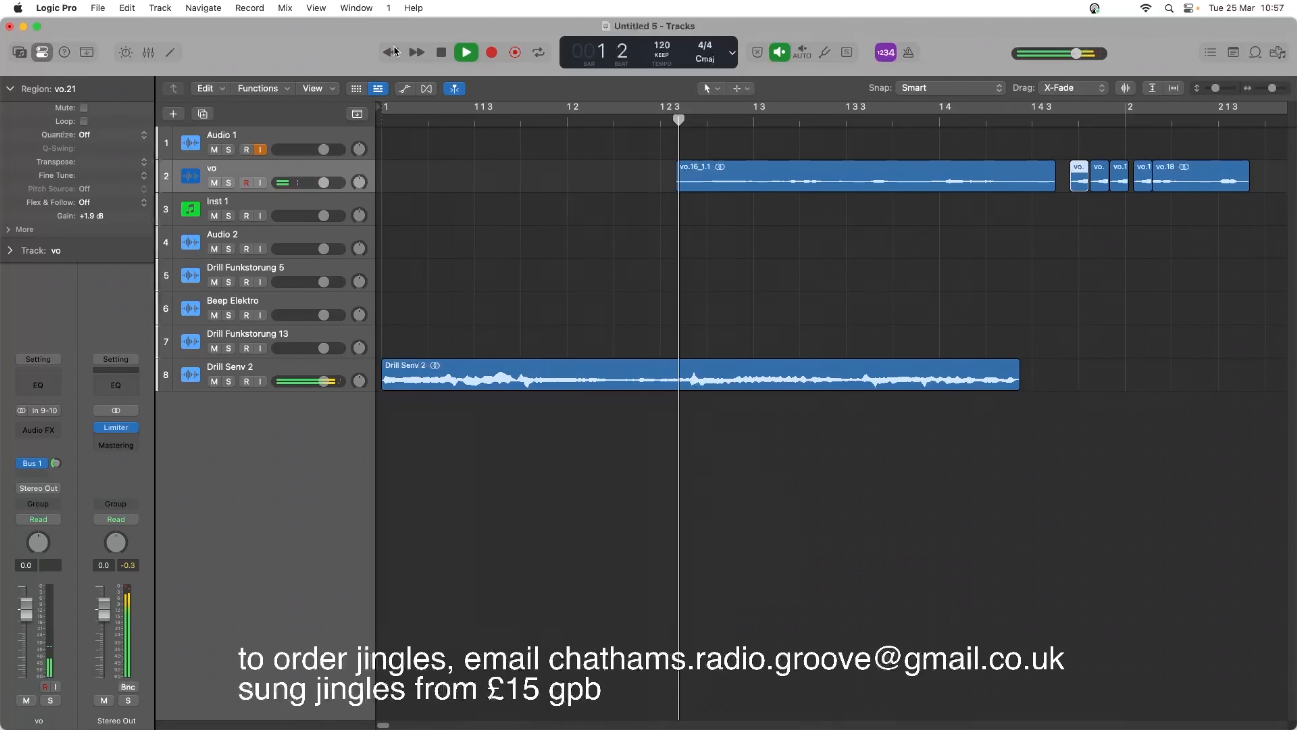
Give the three stuttered voice copies before bar 2 a fade-in of 2 and a fade-out of 2.
key("space")
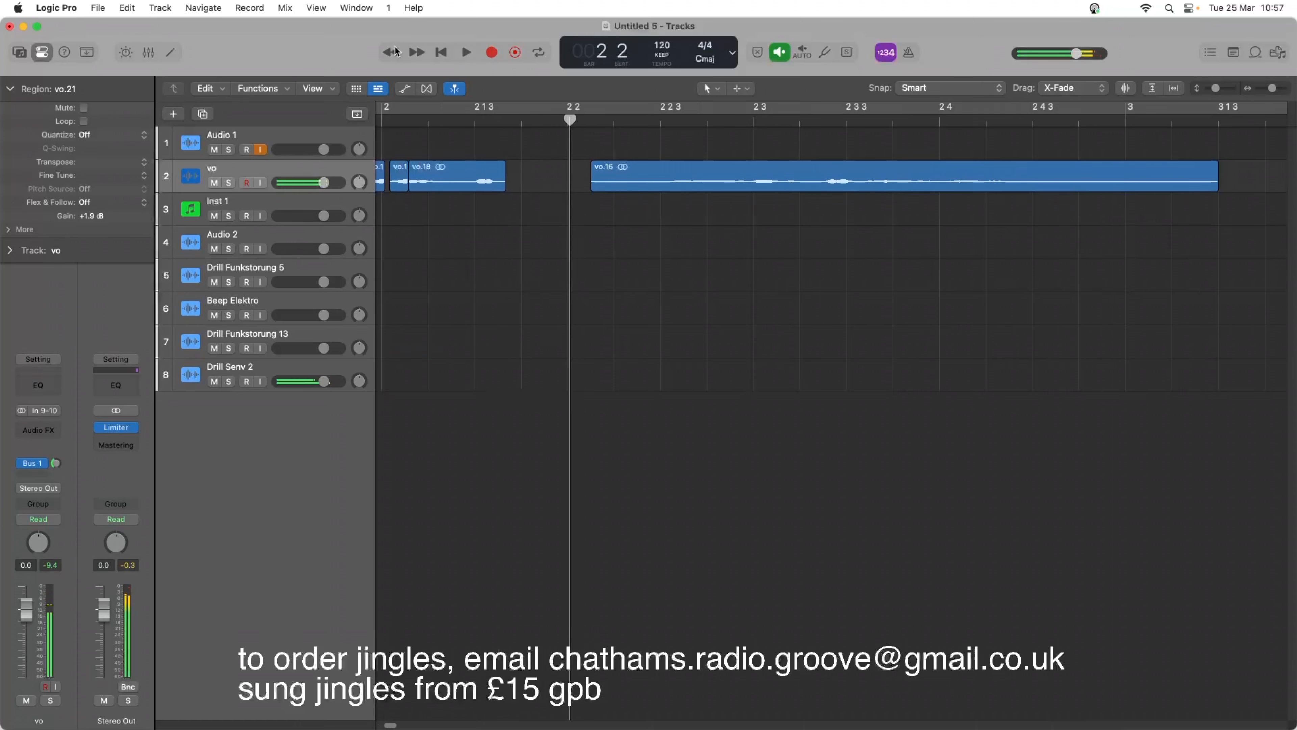
scroll(613, 230, "left", 5)
left_click_drag(600, 152, 659, 192)
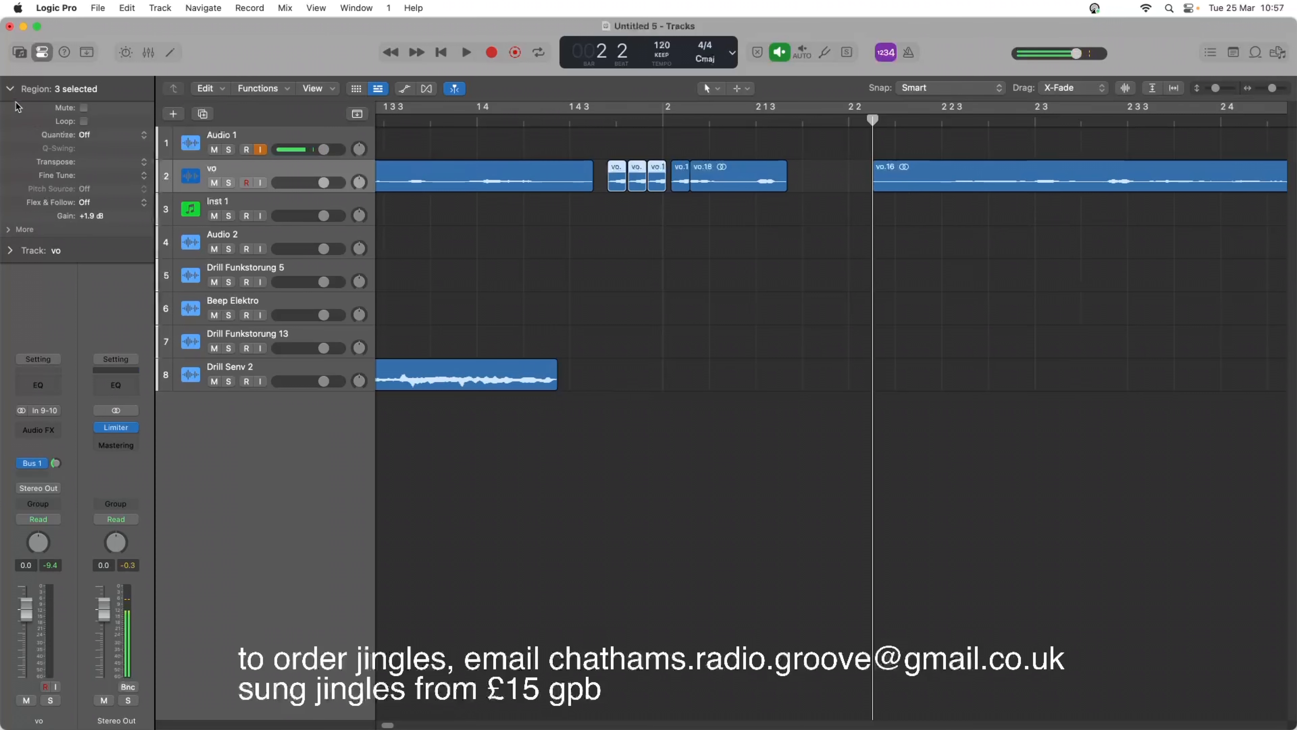
left_click(10, 230)
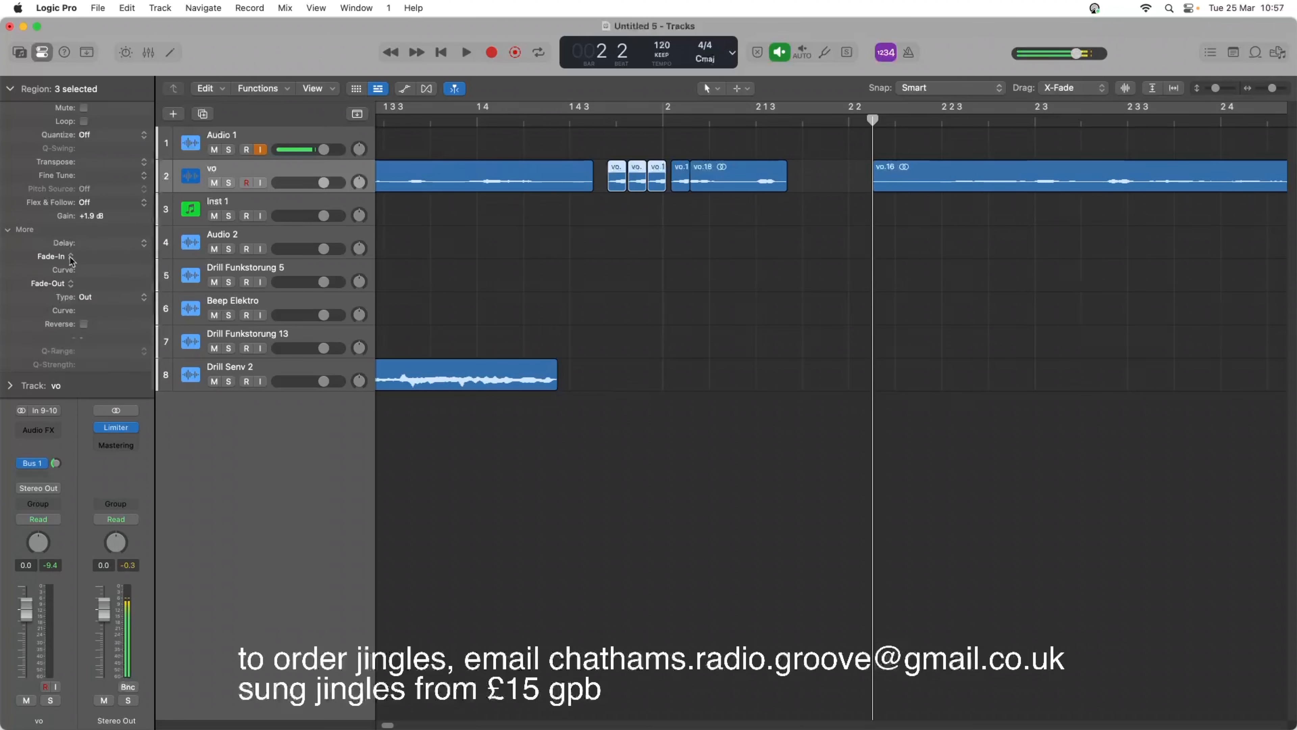
left_click(72, 257)
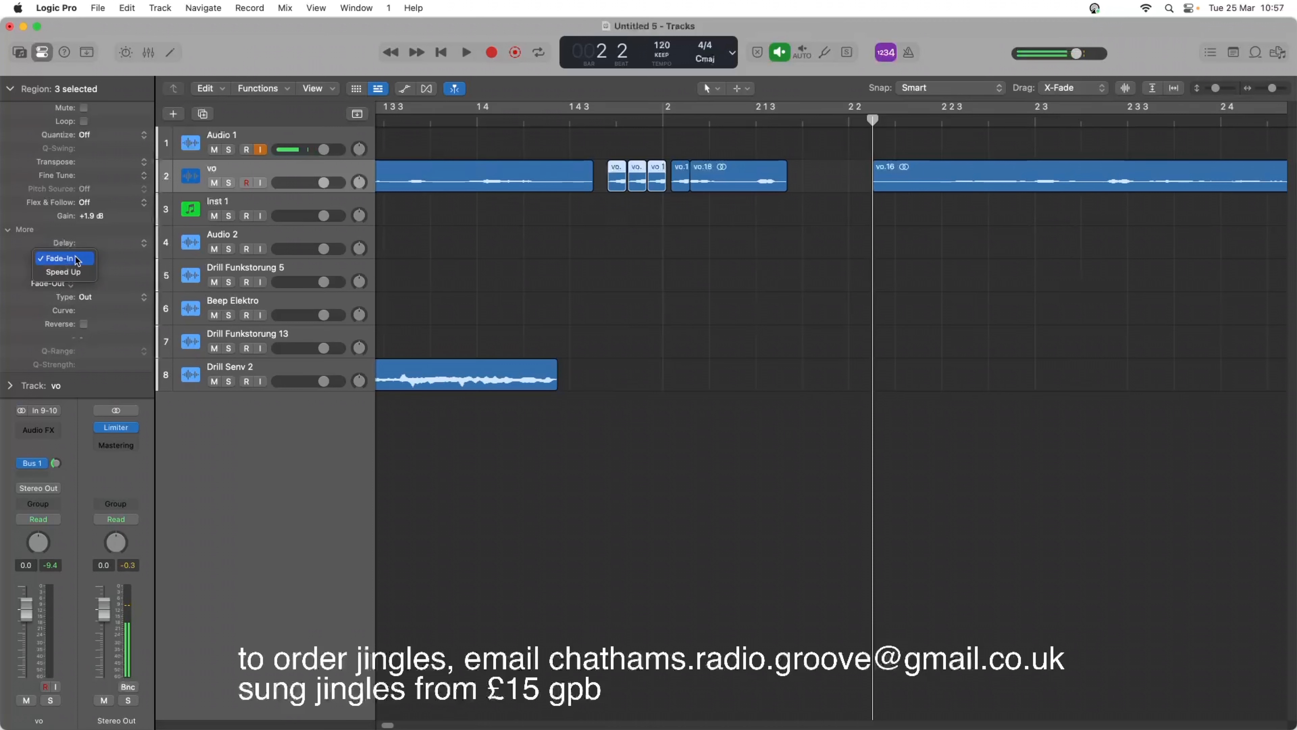
left_click(76, 259)
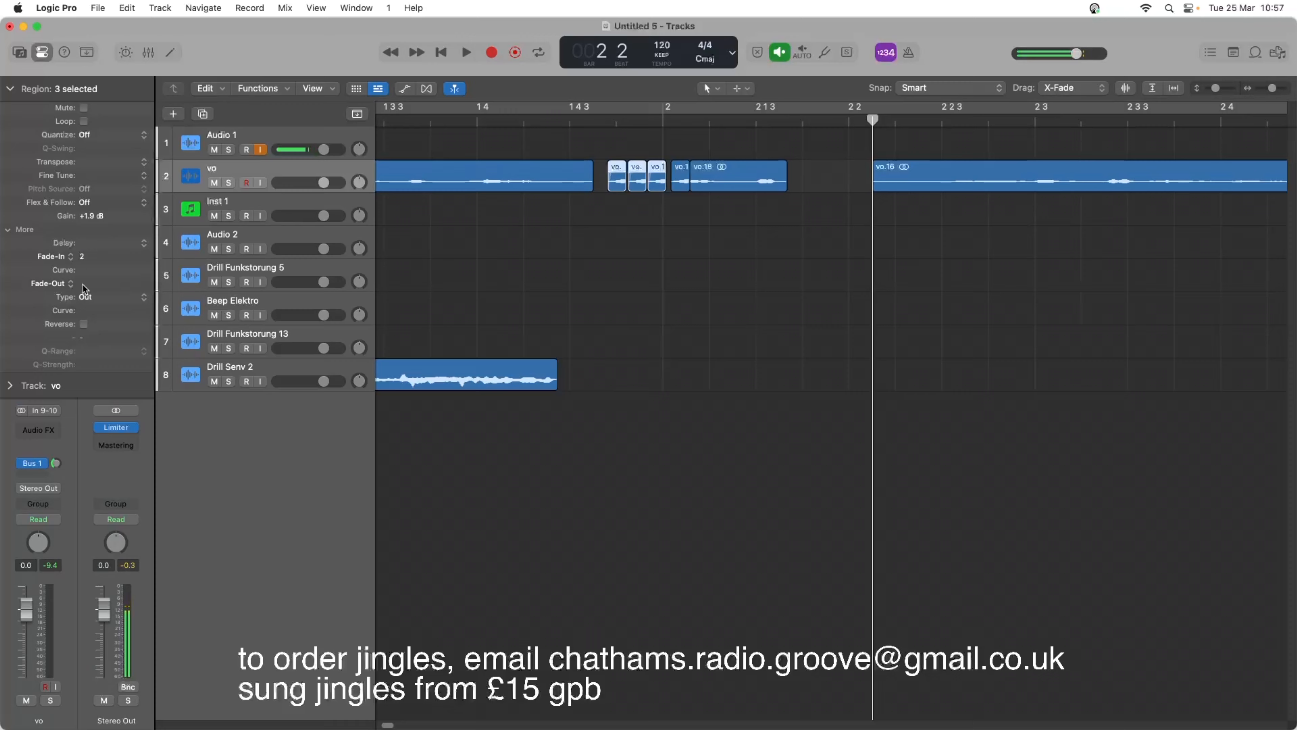
left_click_drag(84, 289, 84, 284)
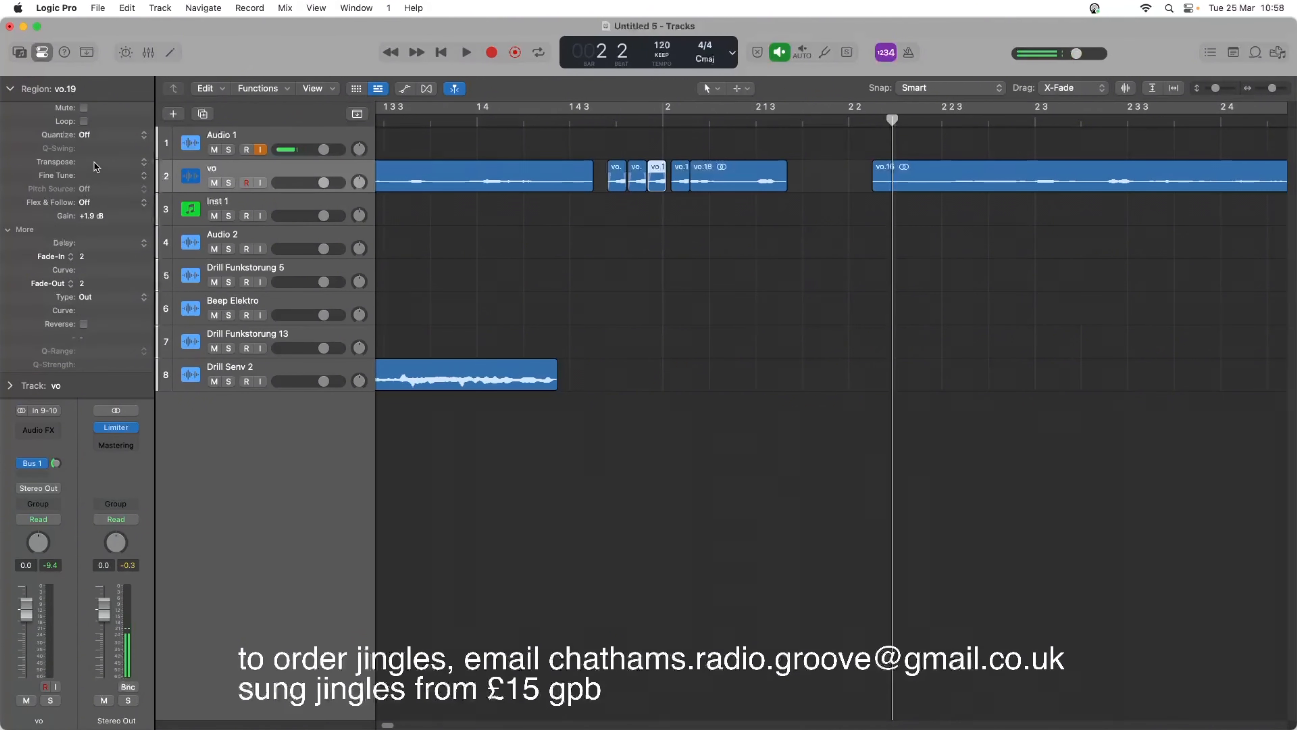
Transpose the three stutter copies individually, with 6 on the middle one and 9 on the first, and play them.
left_click_drag(95, 167, 98, 159)
key("Left")
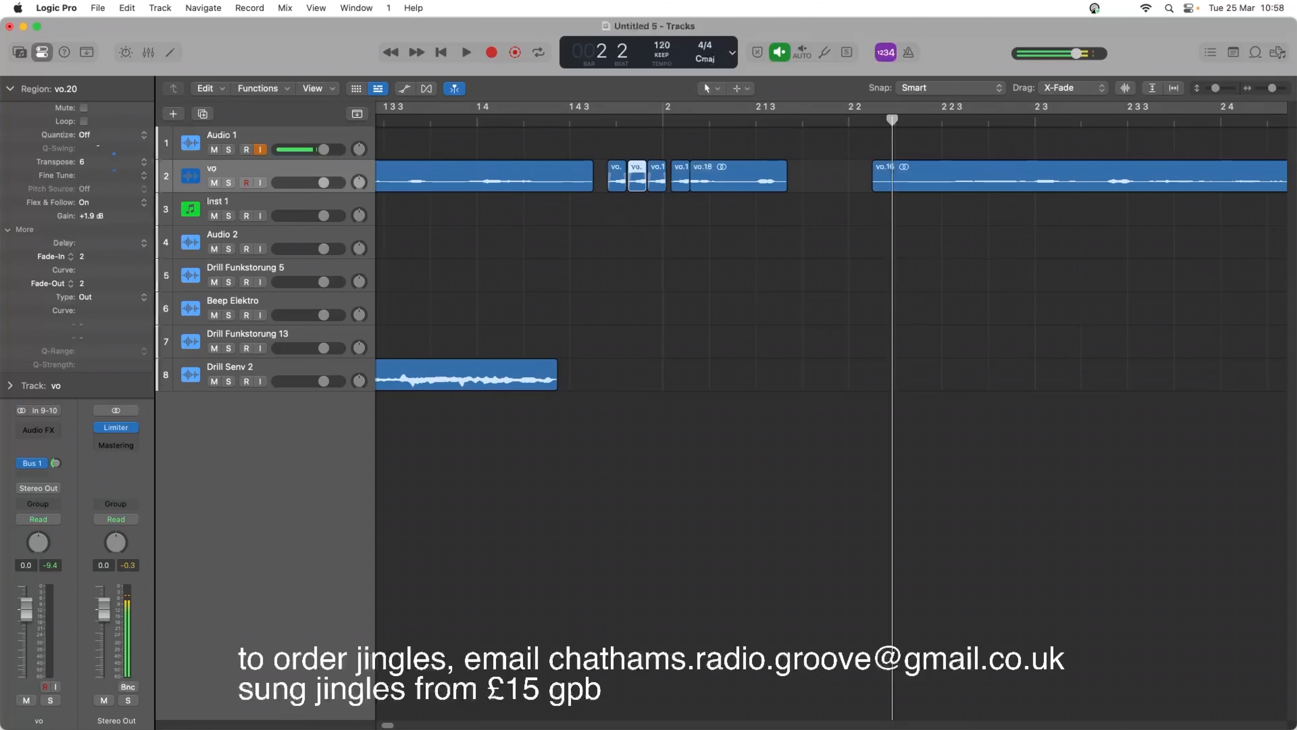
key("Left")
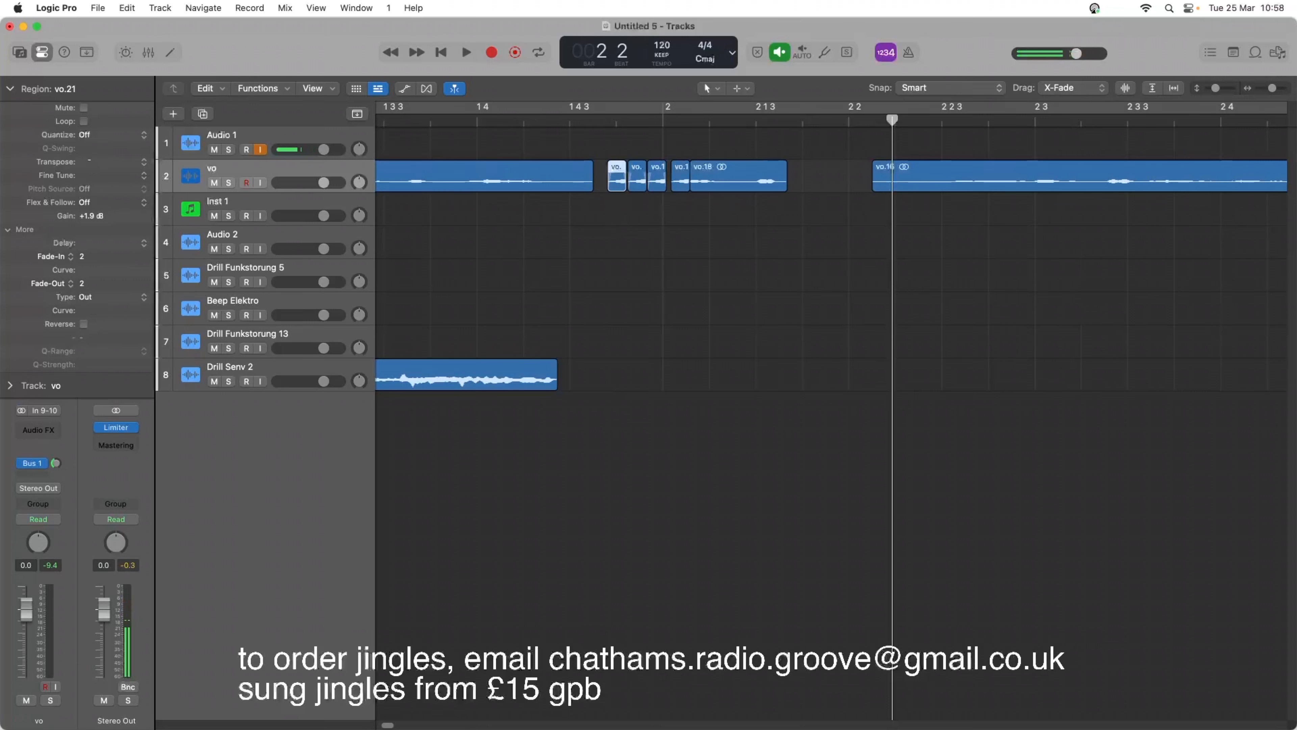
left_click_drag(92, 137, 93, 134)
left_click(551, 124)
key("space")
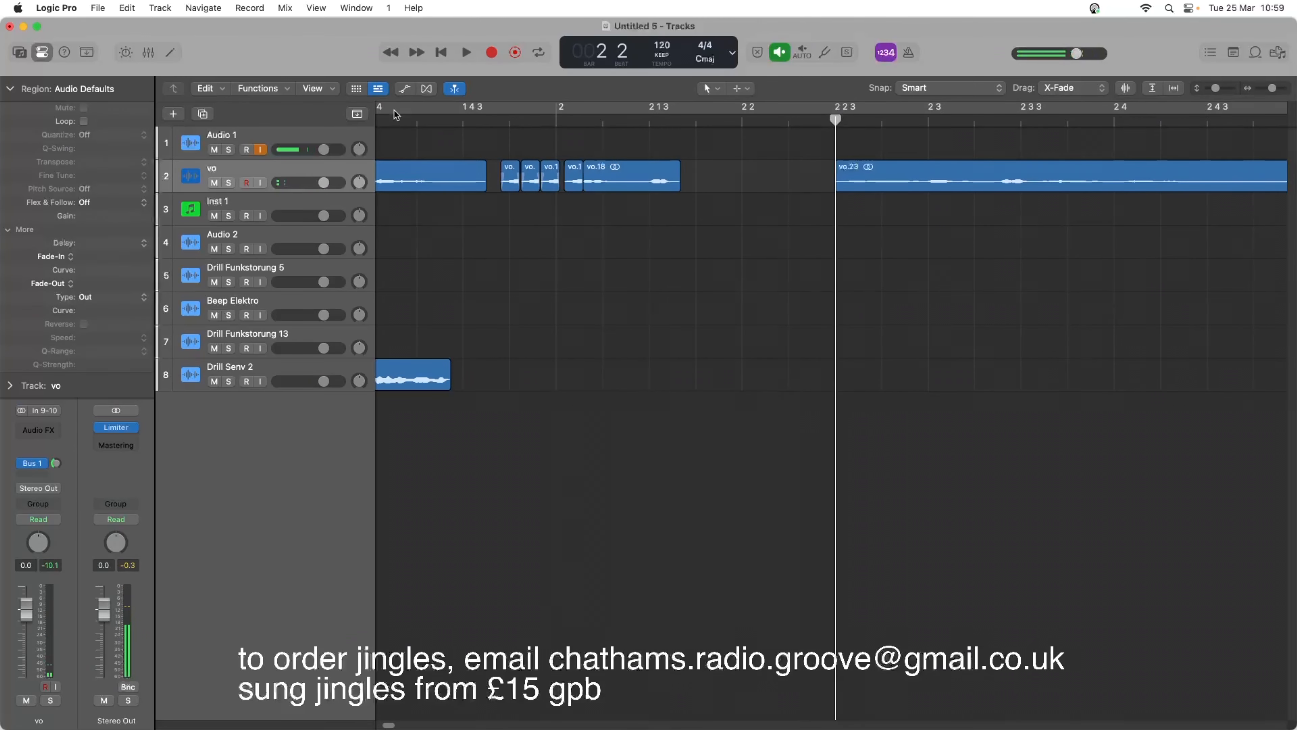
Move the long voice phrase earlier to leave only a small gap after the short voice piece, and play the transition.
left_click(391, 119)
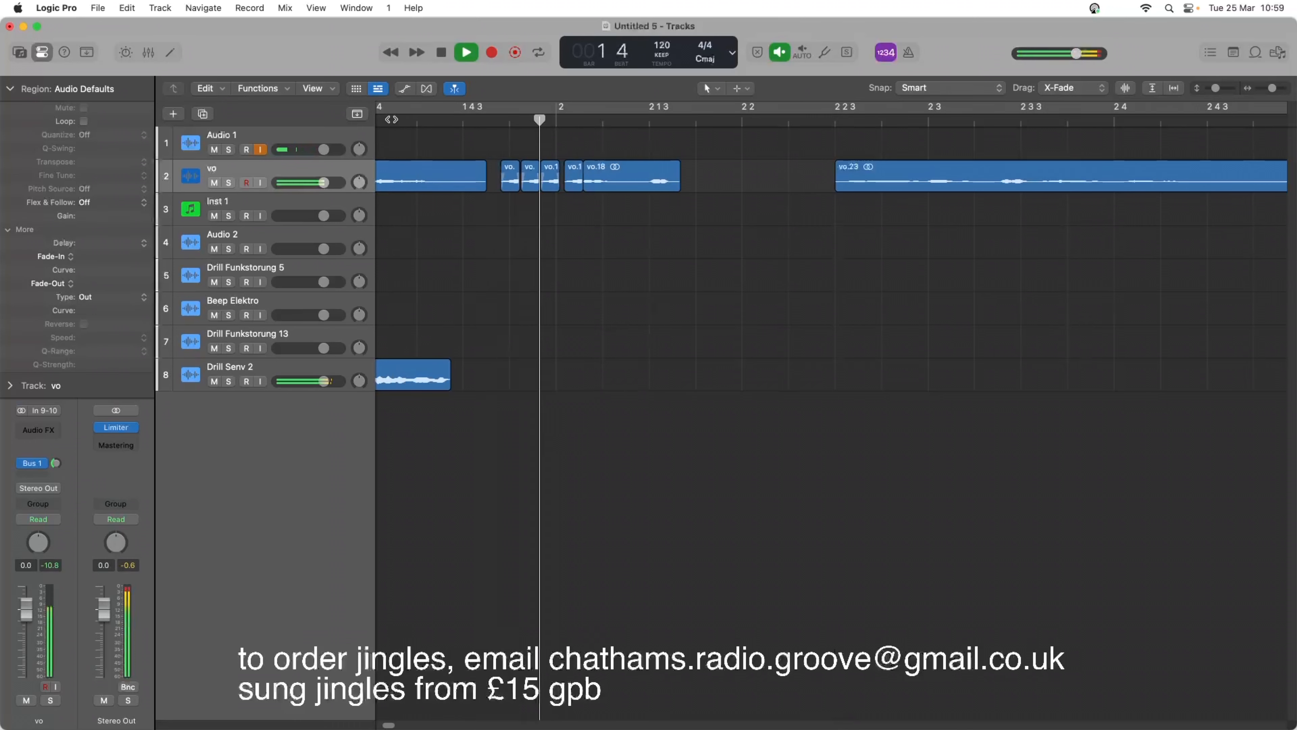
key("space")
left_click_drag(884, 182, 731, 169)
key("space")
left_click_drag(730, 166, 743, 173)
key("space")
key("space")
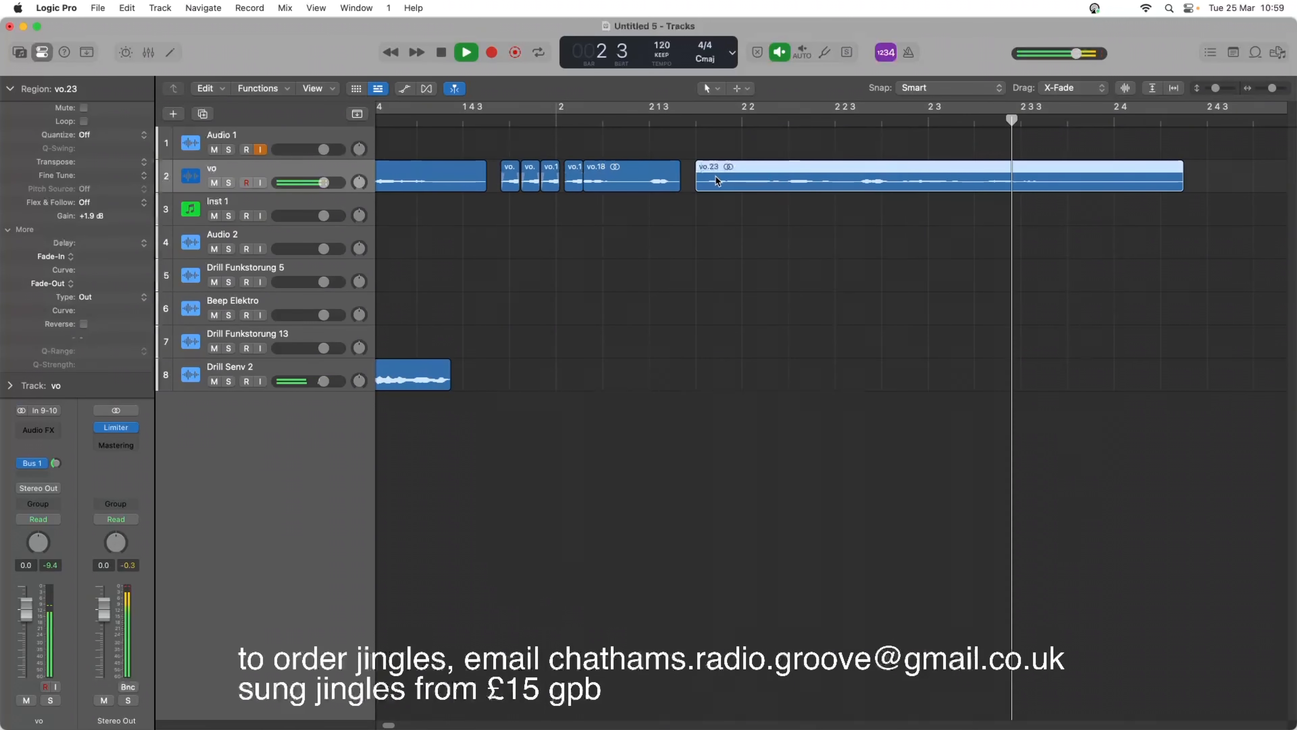
key("space")
Give the long voice phrase a fade-in of 2 and the short voice piece before it a fade-out of 2.
right_click(707, 183)
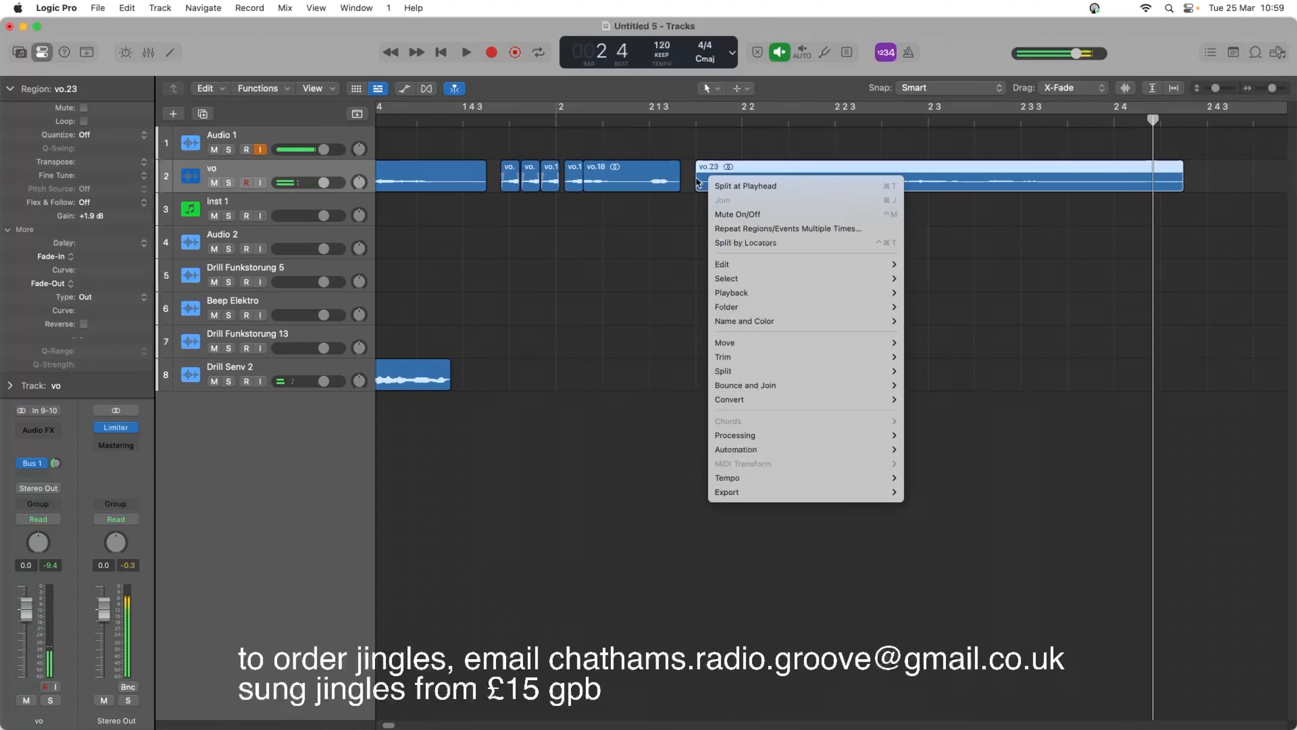
left_click(657, 146)
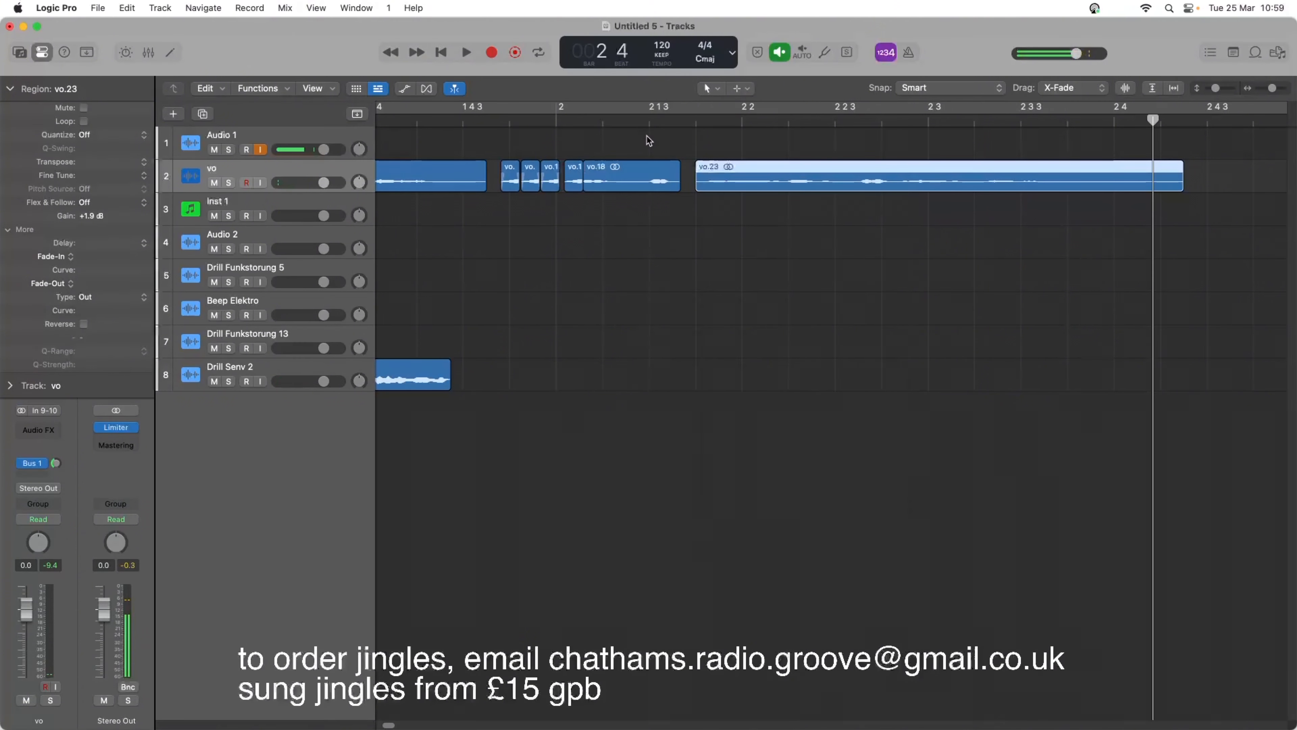
left_click(73, 258)
left_click(107, 258)
double_click(560, 119)
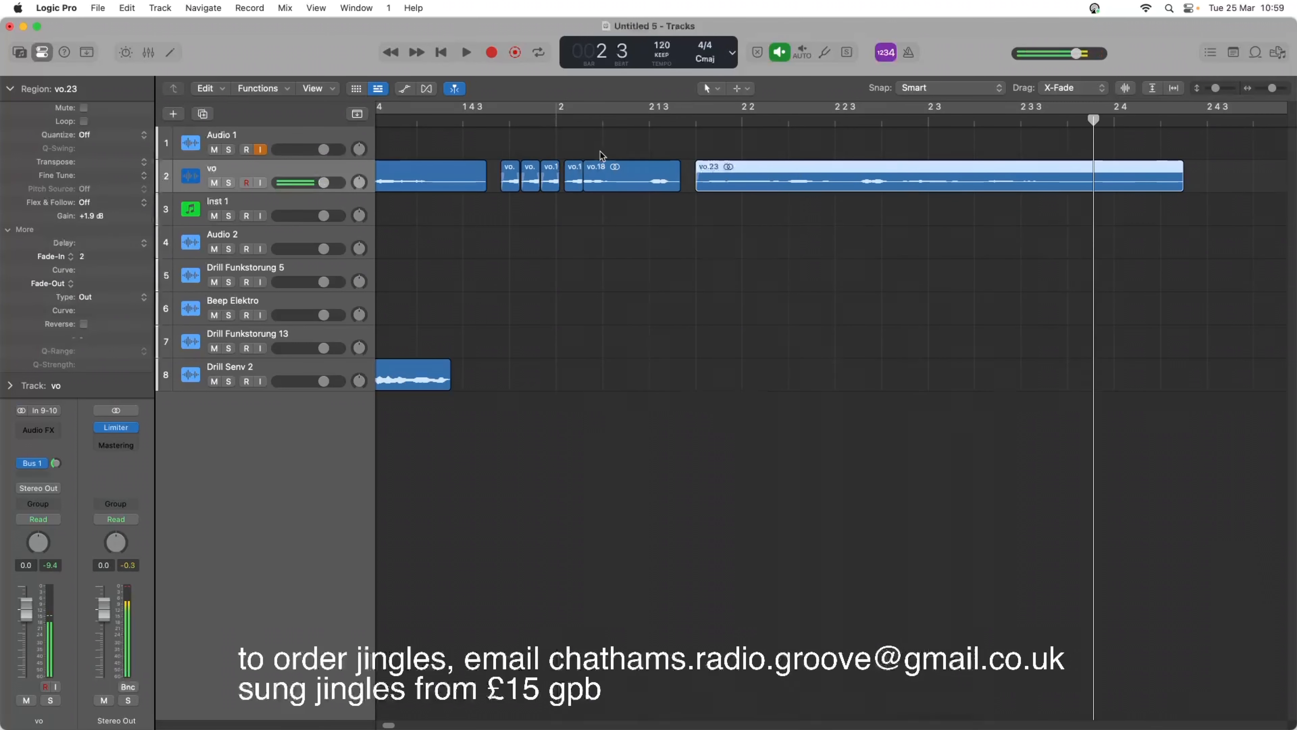
left_click(658, 183)
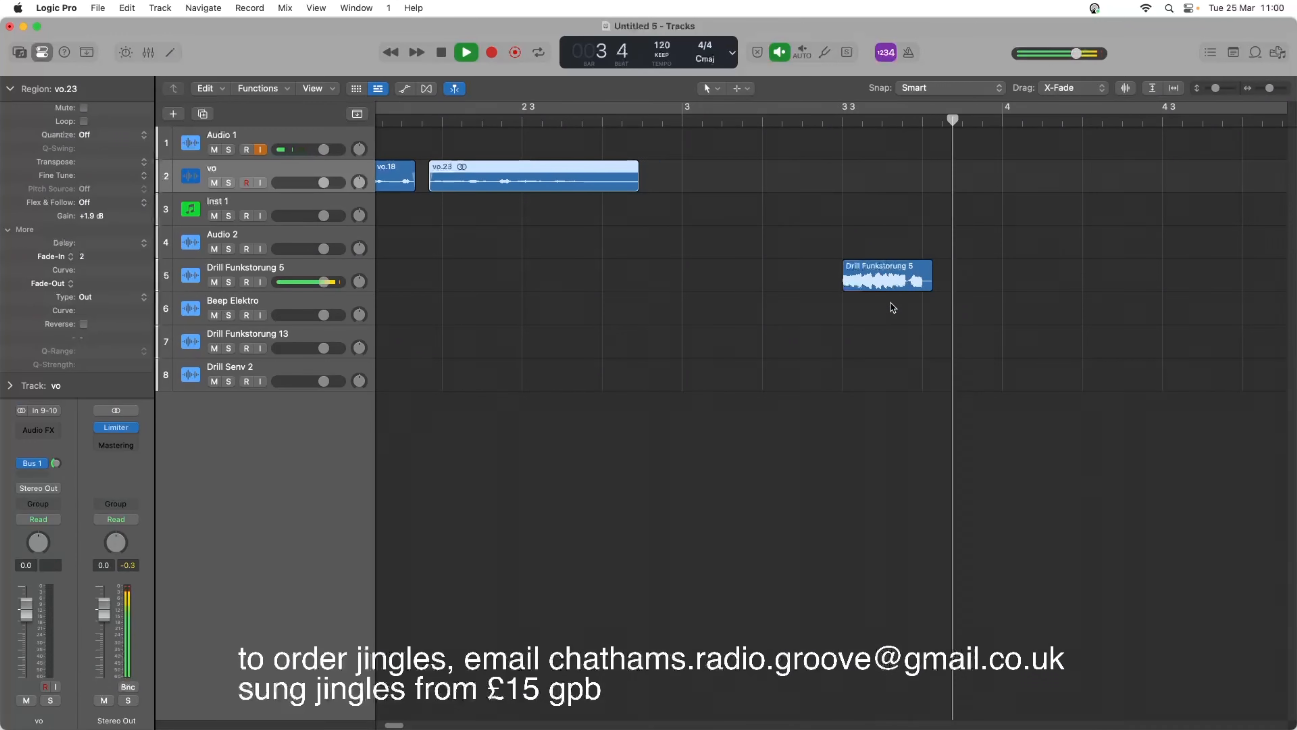
Move the Drill Funkstorung 5 effect earlier to the start of bar 2, under the short voice piece, and play the section.
key("space")
left_click_drag(872, 284, 690, 273)
key("space")
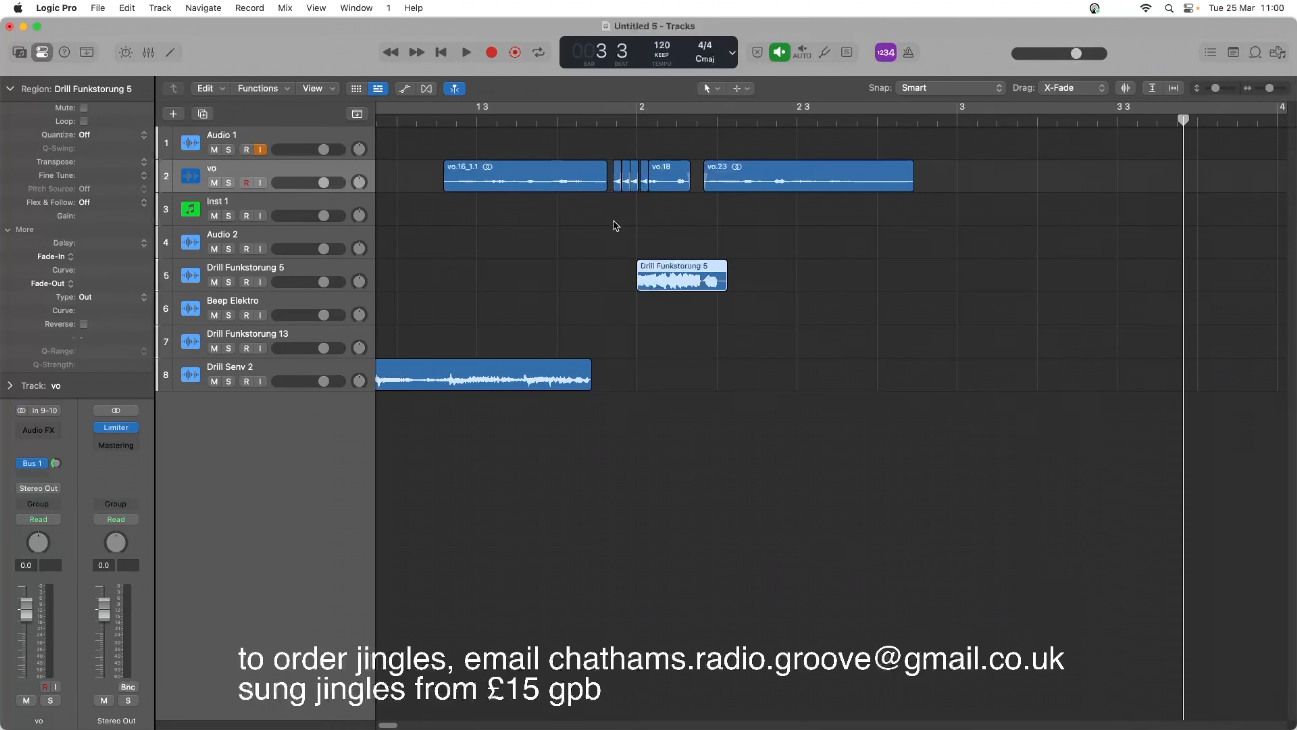
key("space")
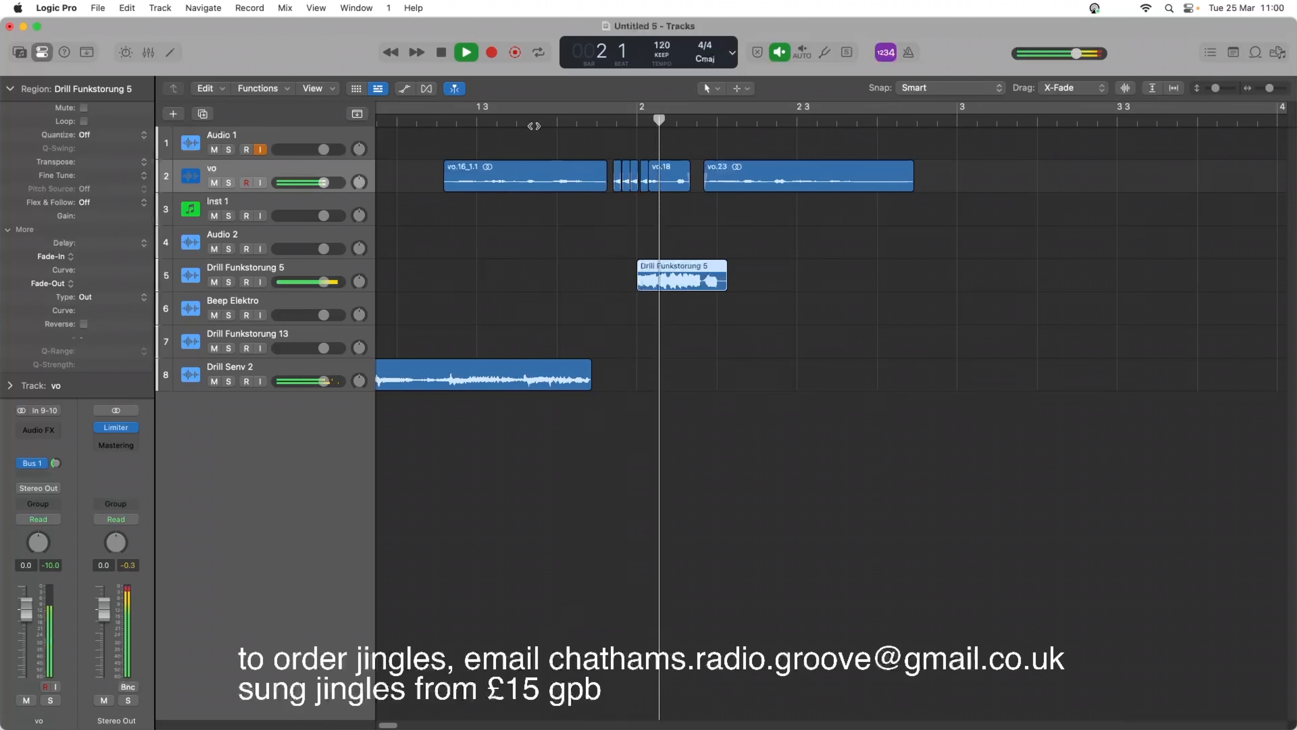
key("space")
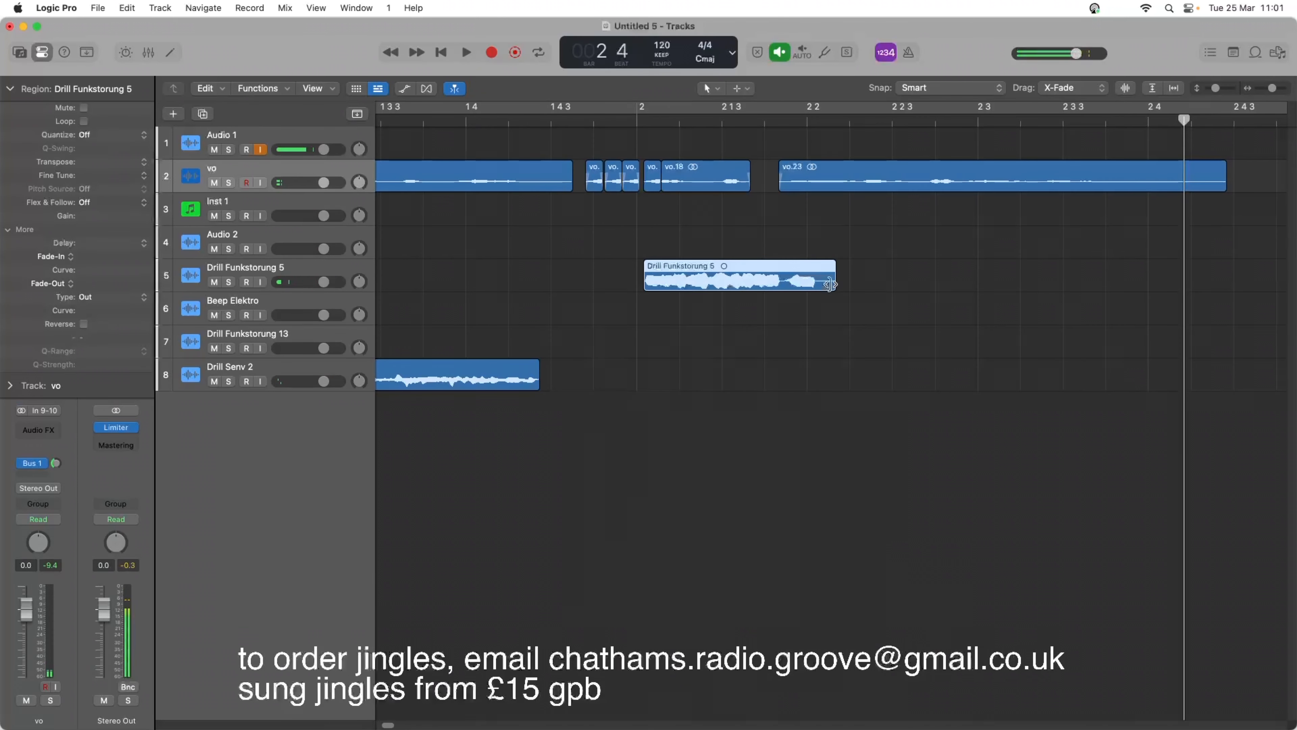
Time-compress the Drill Funkstorung 5 effect to about one beat, then shorten it further, playing the section after each change.
left_click_drag(828, 286, 813, 284)
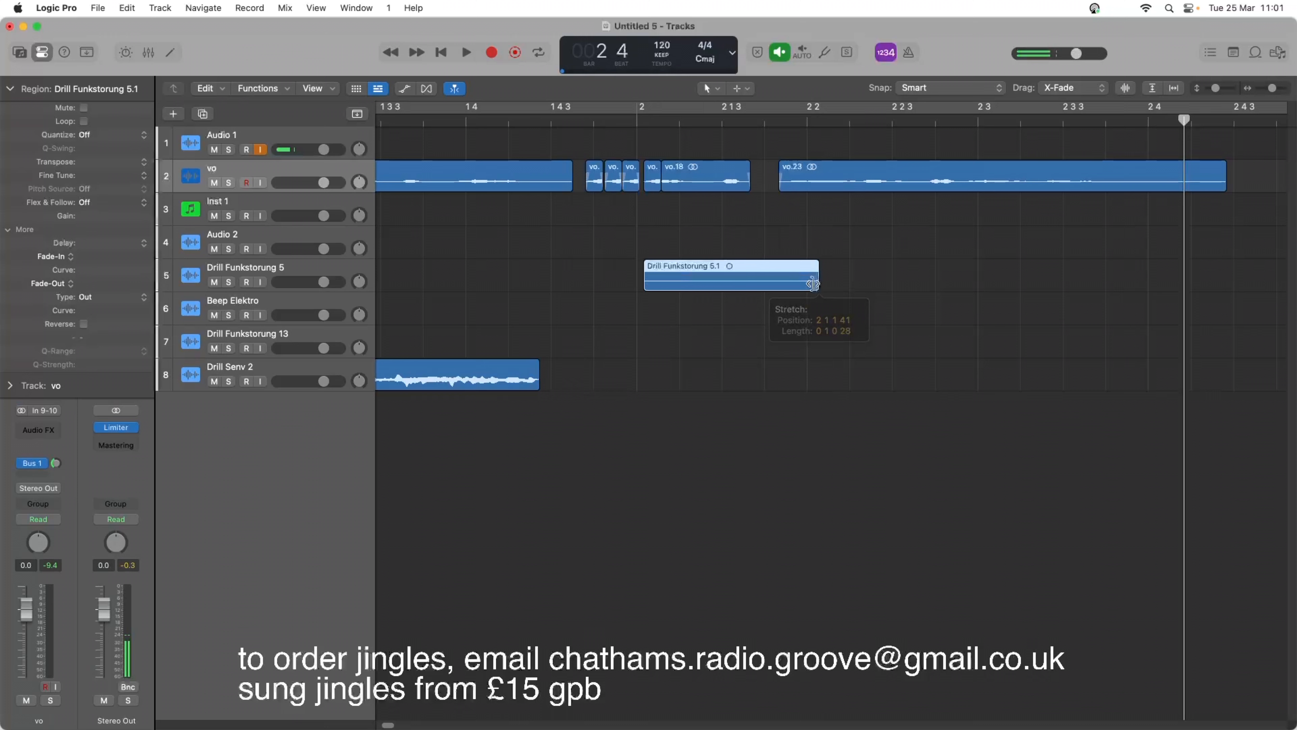
key("space")
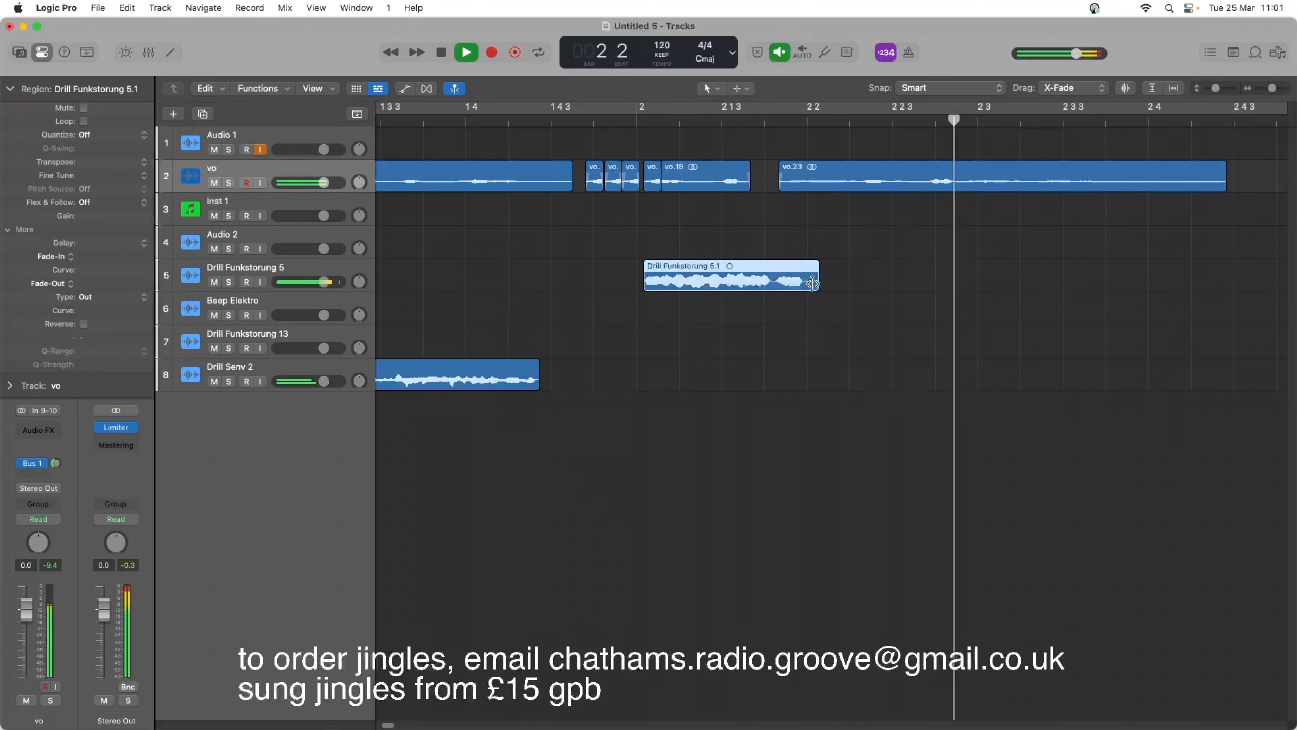
key("space")
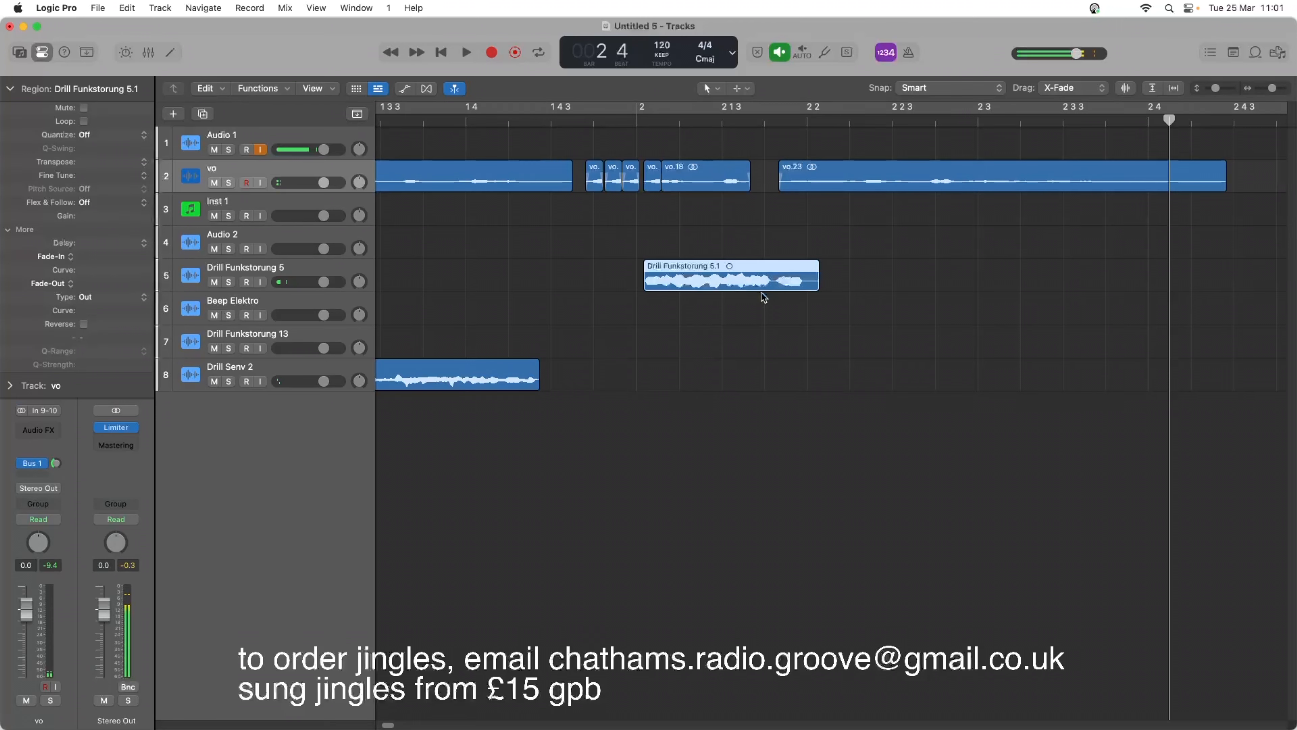
left_click_drag(818, 278, 787, 278)
key("space")
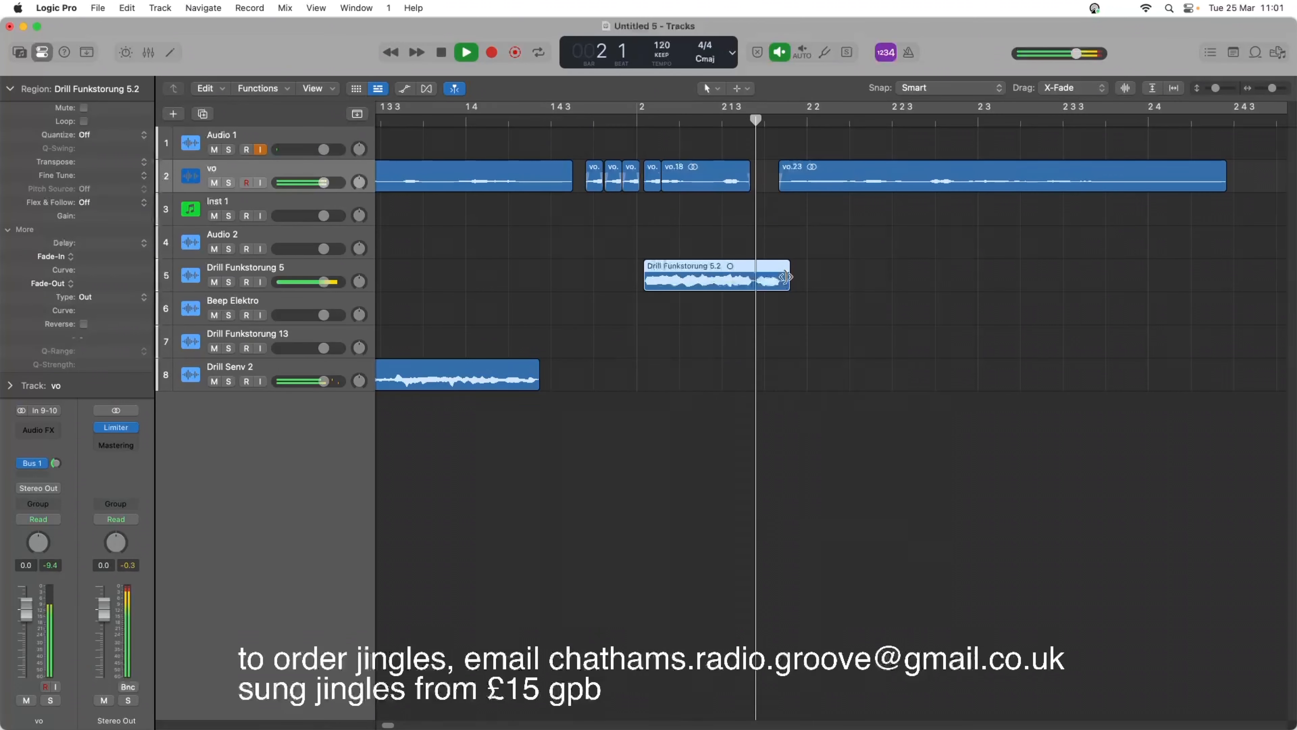
key("space")
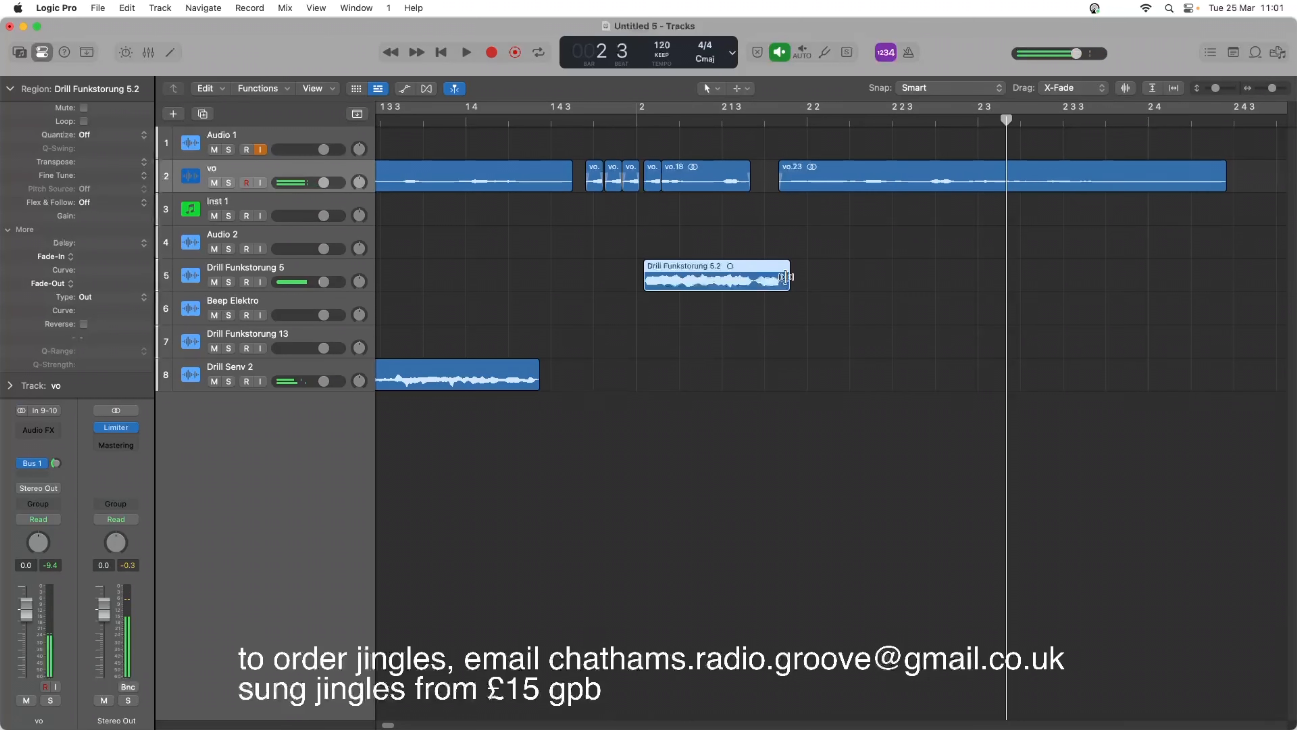
Stretch the Drill Funkstorung 5 effect slightly longer and play it against the voice-over.
left_click_drag(787, 277, 794, 278)
key("space")
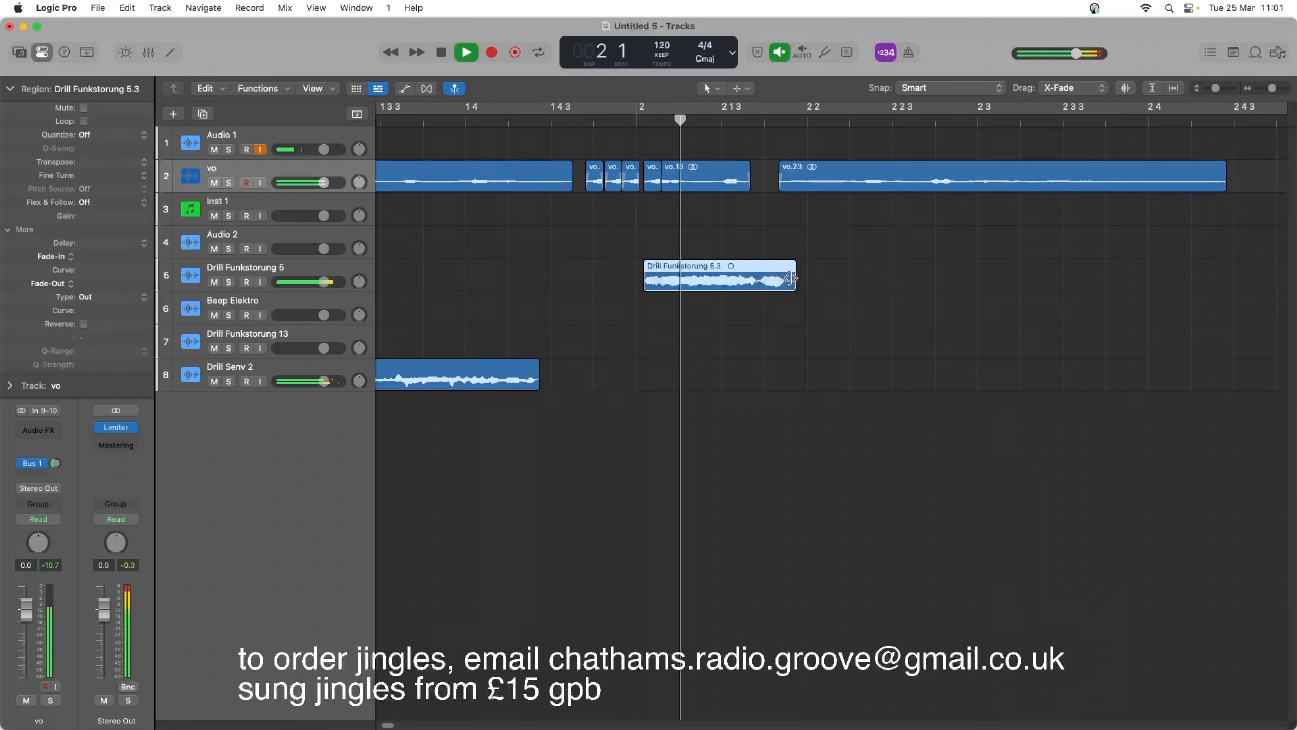
key("space")
key("space")
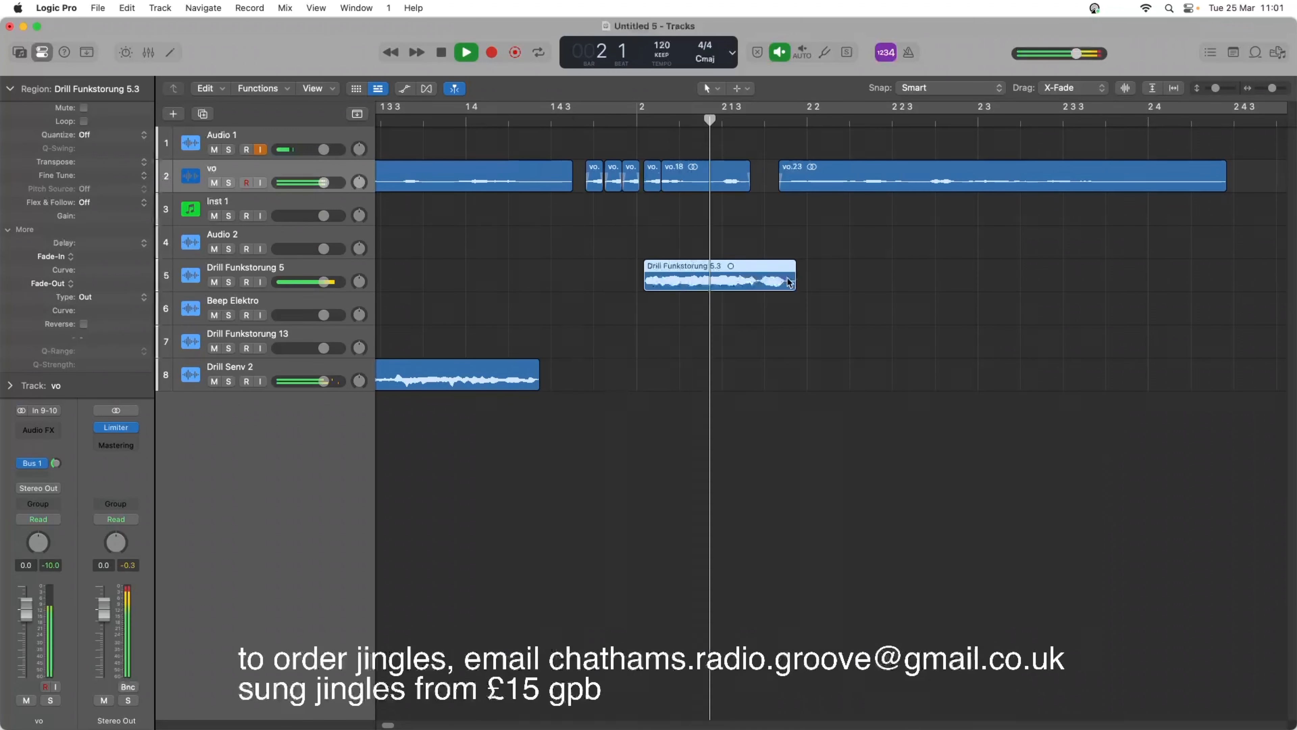
key("space")
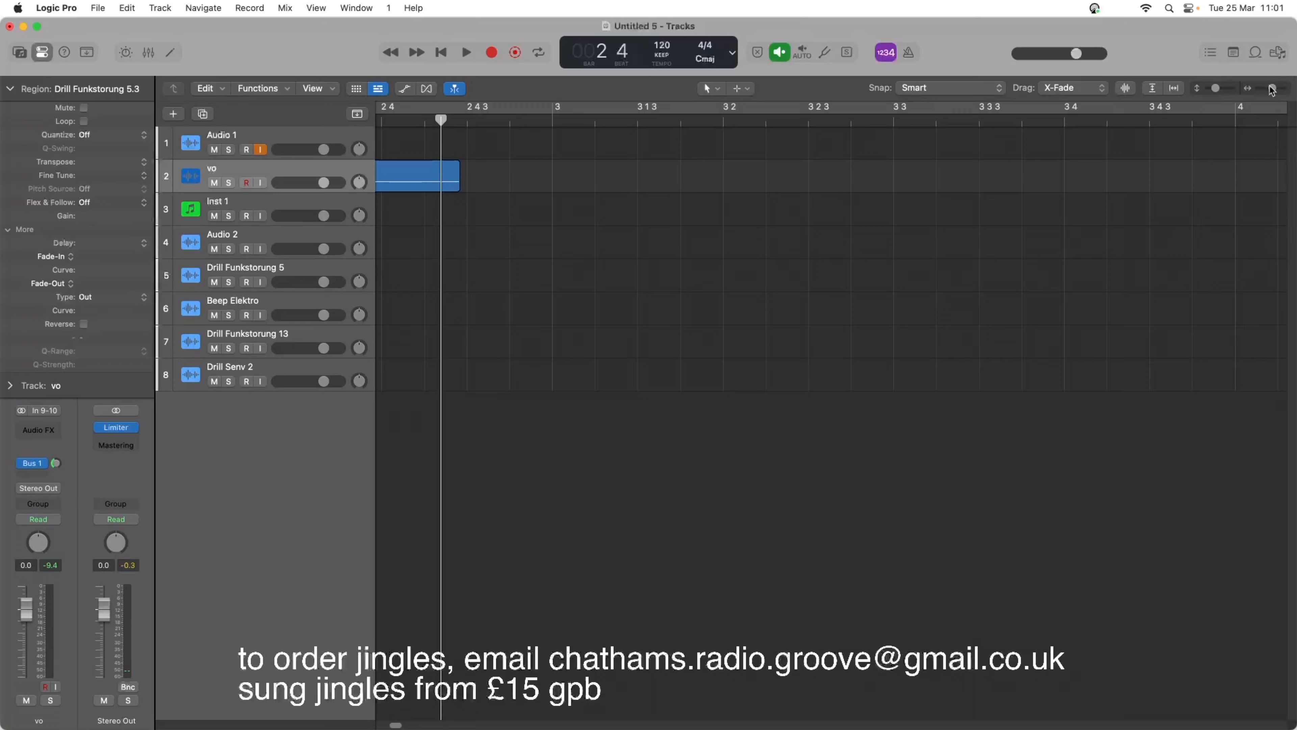
Audition the Beep Elektro effect at bar 6, move it to bar 2 beat 4, and play it with the voice ending.
left_click_drag(1271, 88, 1266, 87)
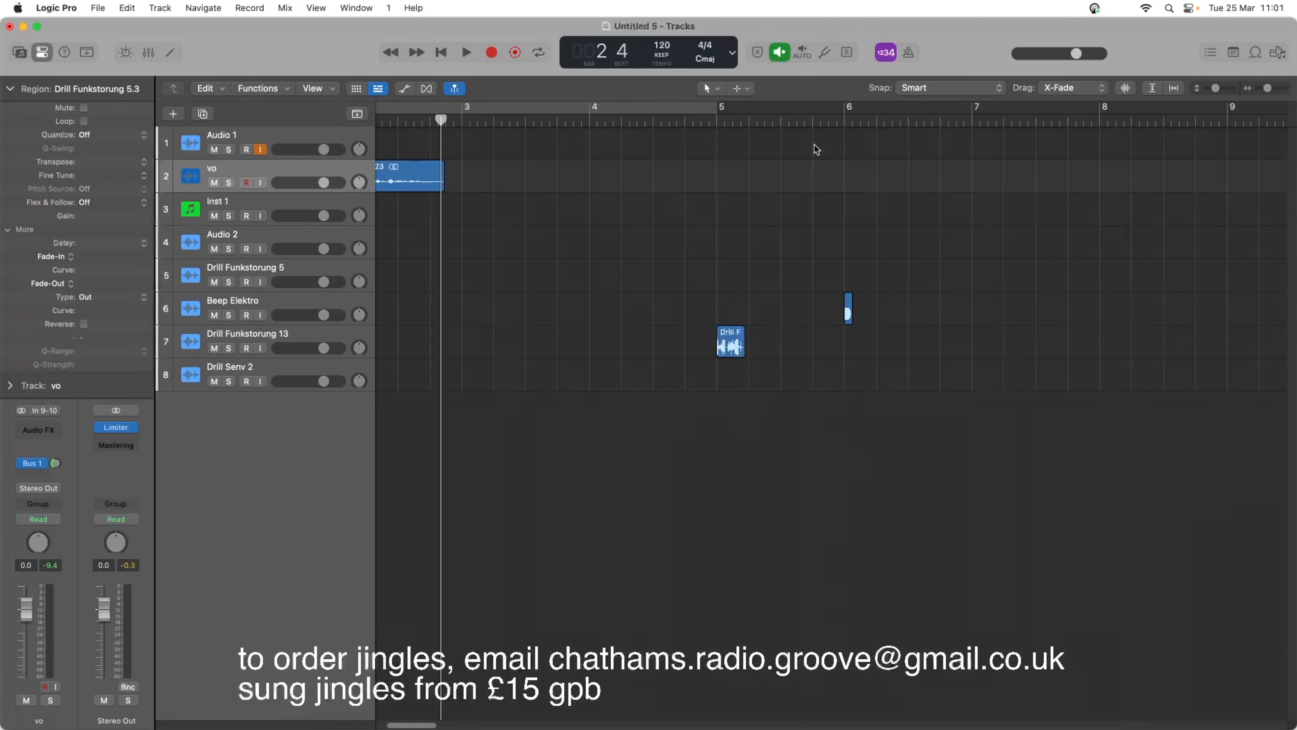
left_click(842, 118)
key("space")
key("space")
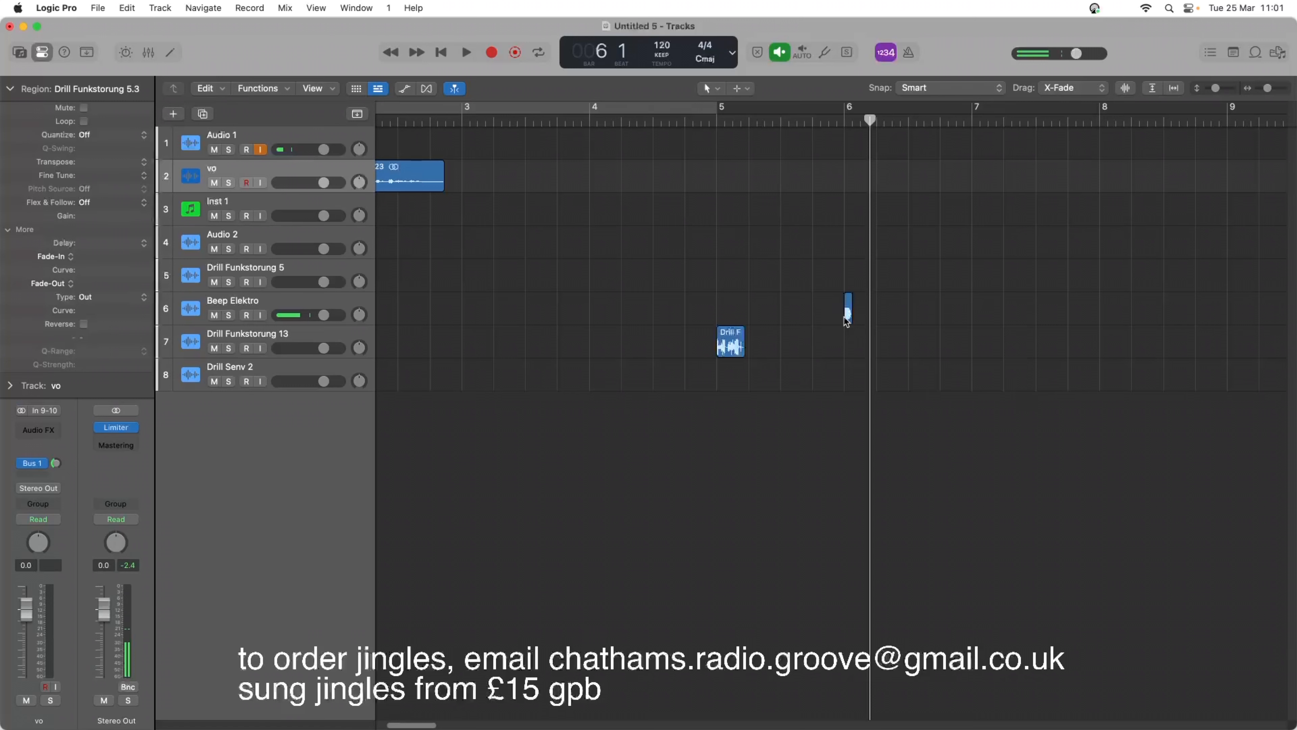
left_click_drag(846, 317, 435, 327)
left_click(380, 114)
key("space")
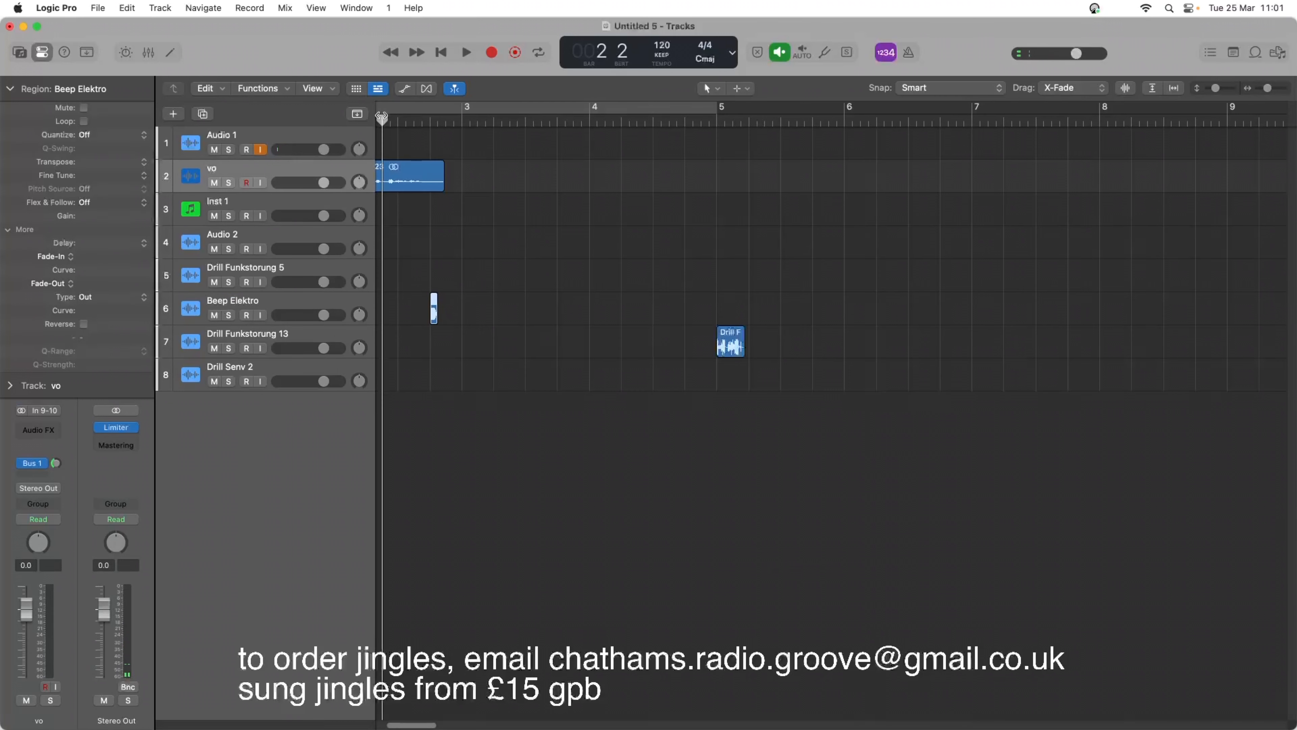
key("space")
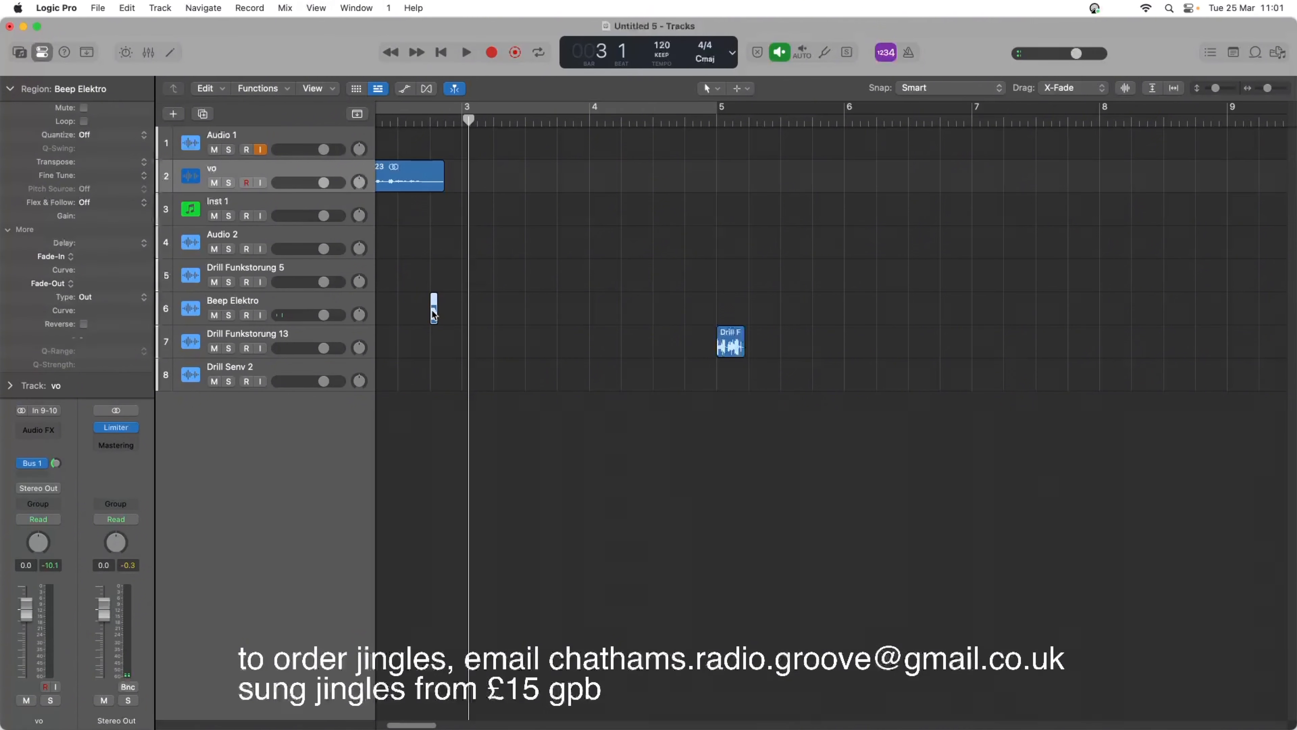
Place copies of the Beep Elektro effect at bar 3 beat 2 and bar 3 beat 4, checking the spacing by playback.
left_click_drag(434, 314, 465, 314)
key("space")
key("space")
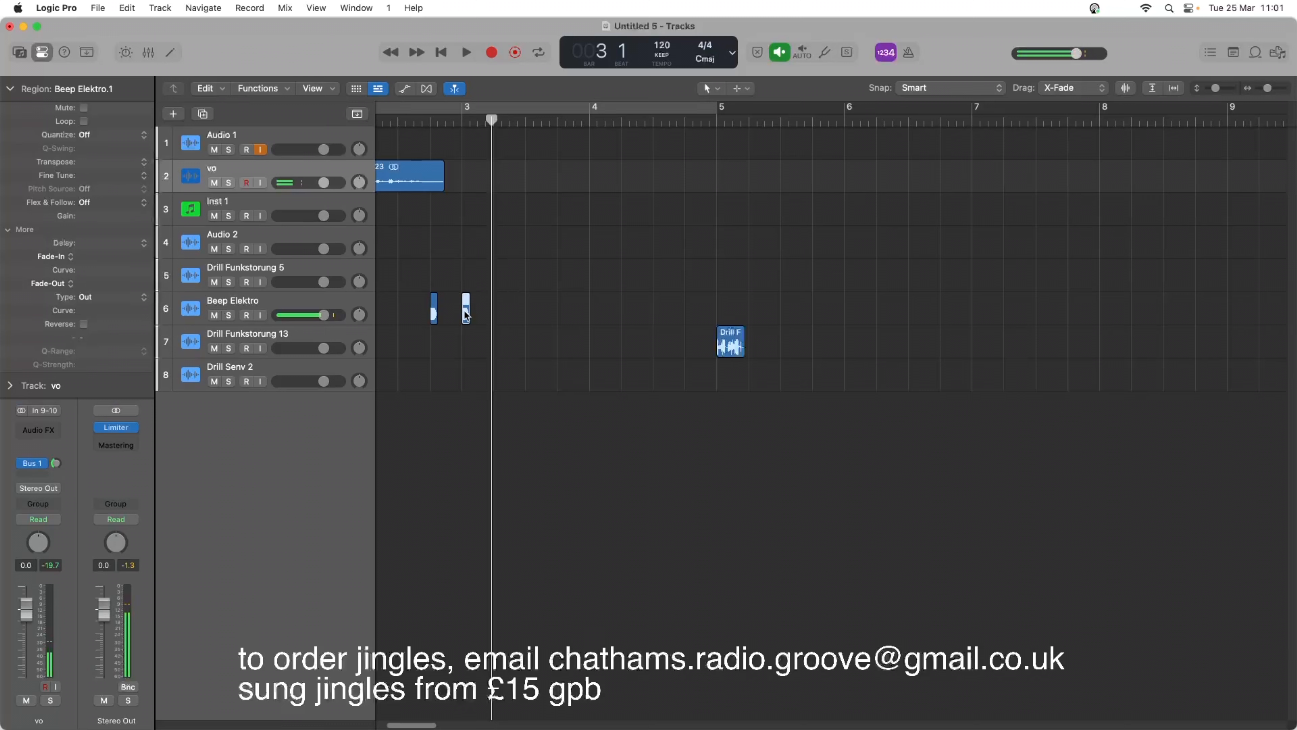
left_click_drag(466, 313, 496, 313)
key("space")
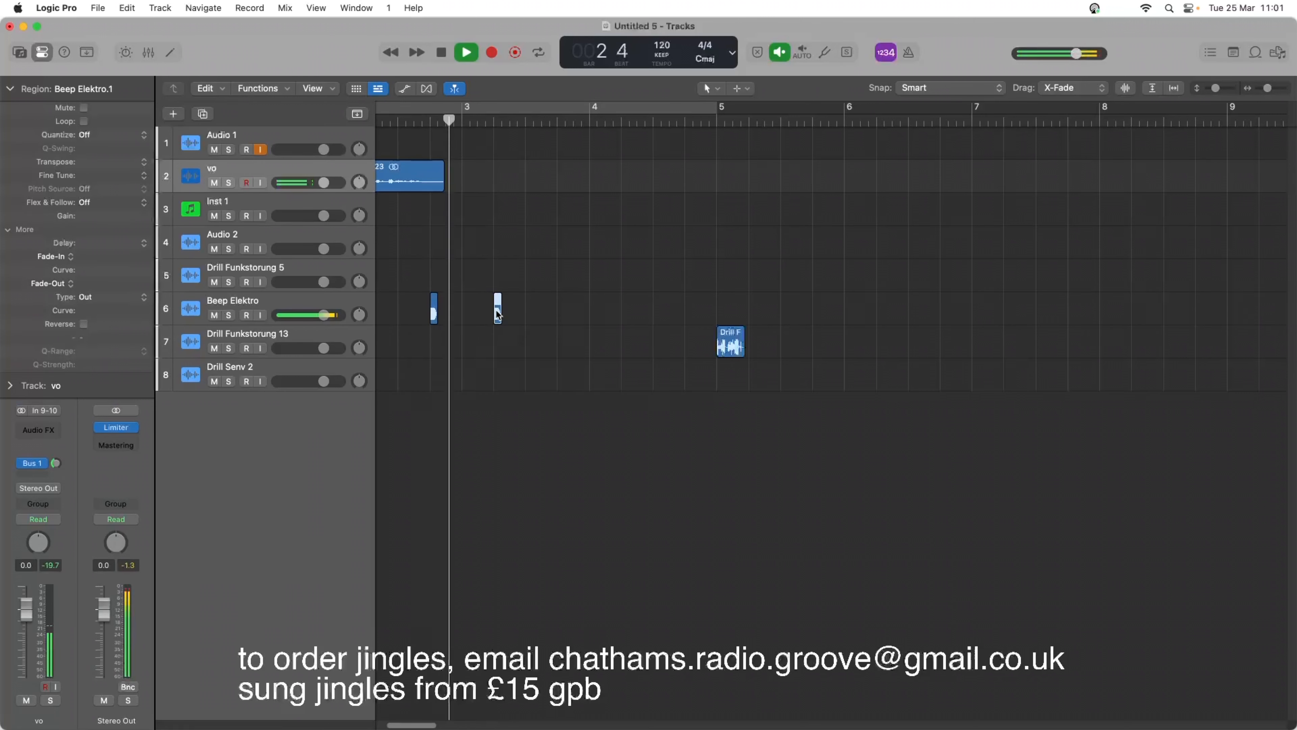
key("space")
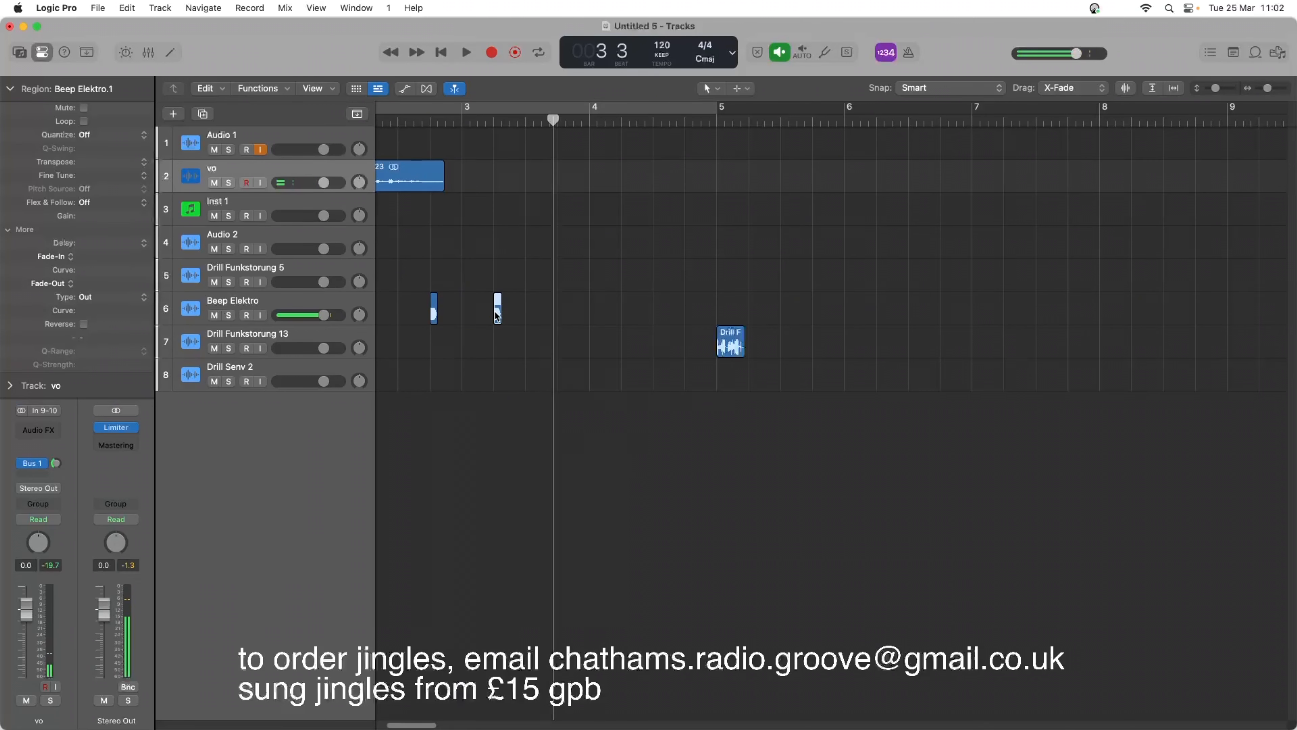
left_click_drag(497, 316, 562, 319)
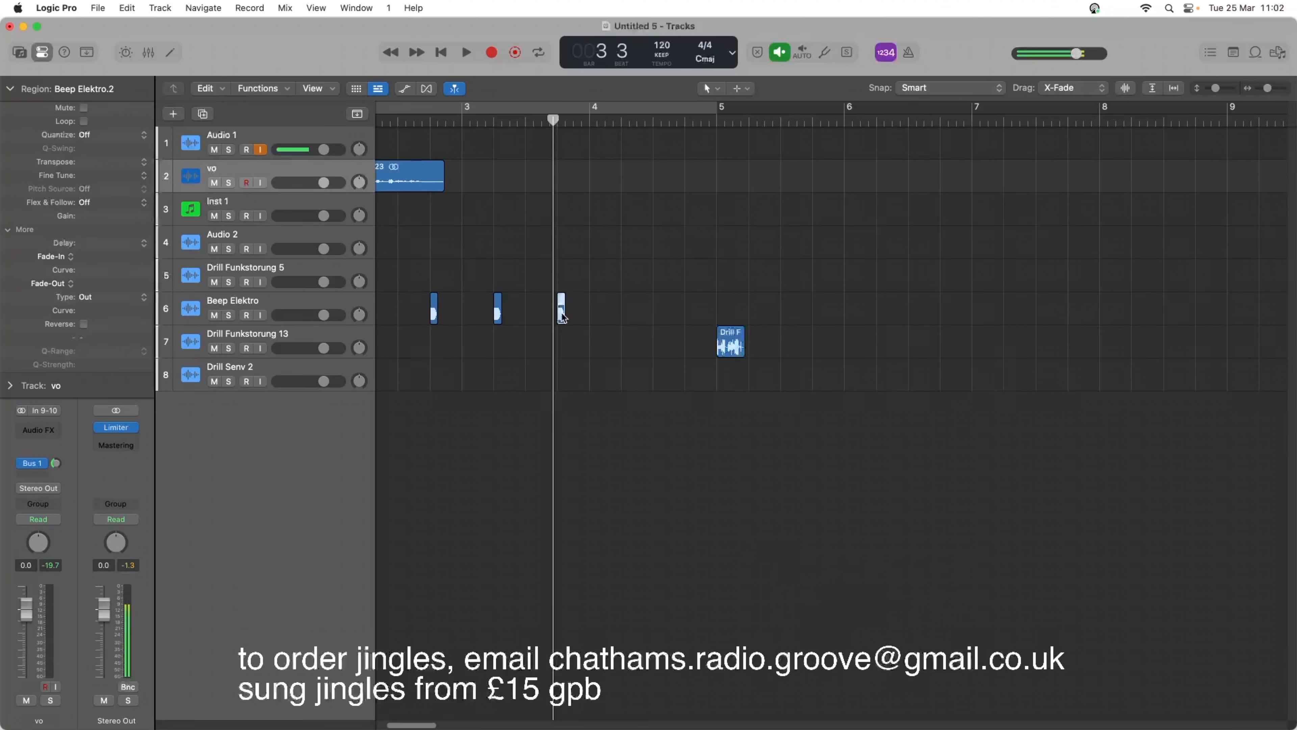
Try filling bar 3 beat 4 with four full-length Beep Elektro copies back to back, and play the result.
left_click_drag(560, 313, 560, 313)
scroll(560, 313, "up", 5)
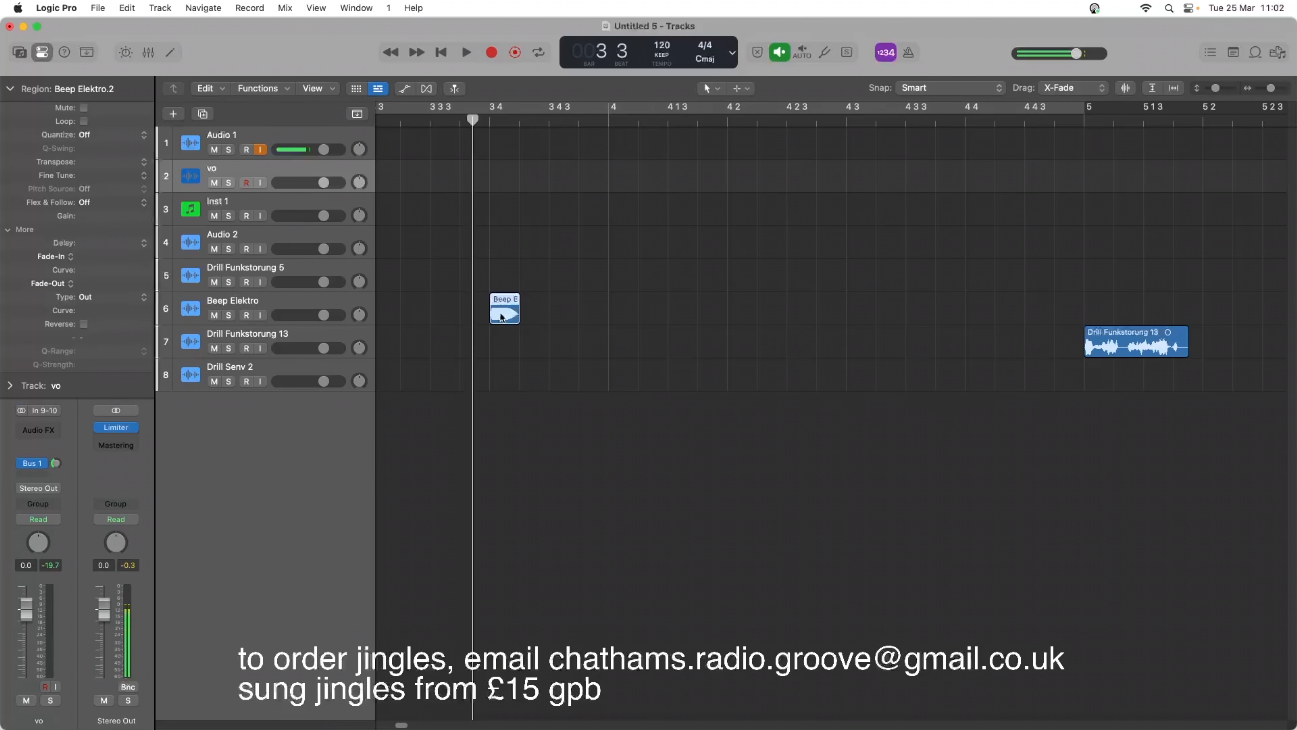
left_click_drag(501, 317, 531, 316)
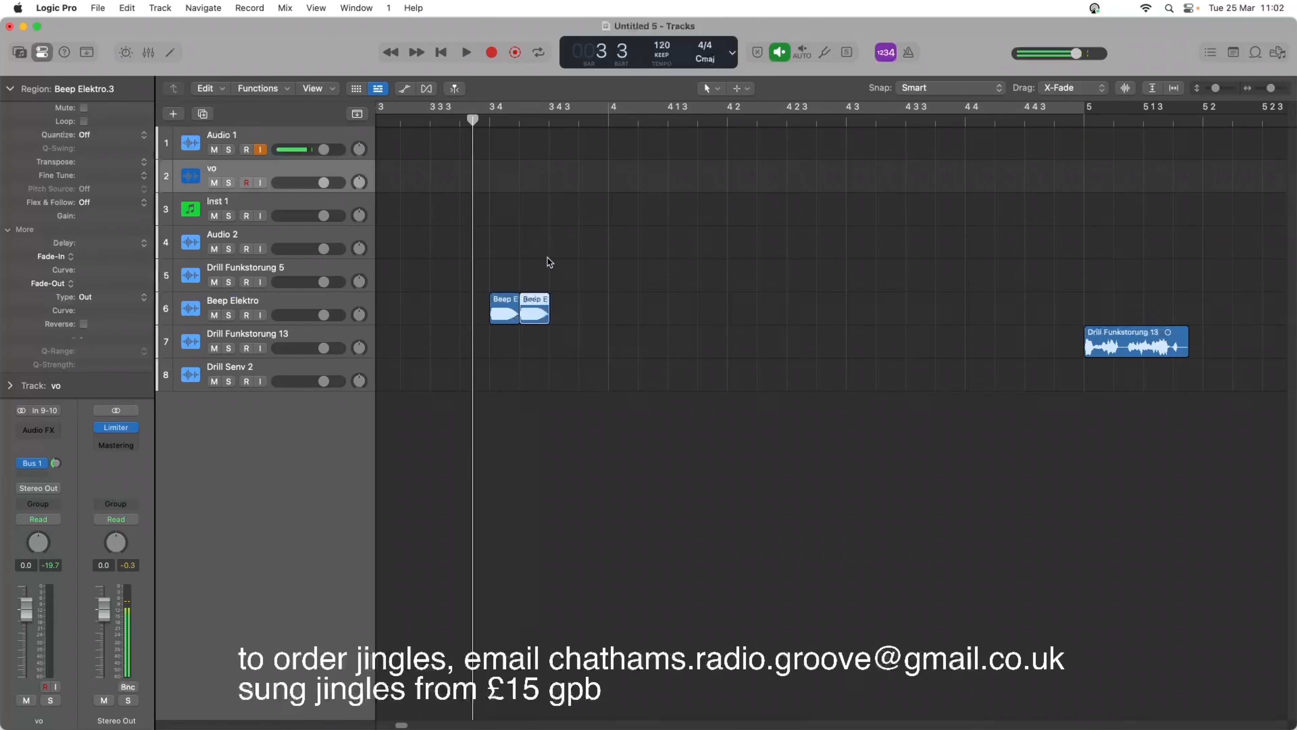
left_click_drag(533, 248, 561, 313)
left_click(435, 123)
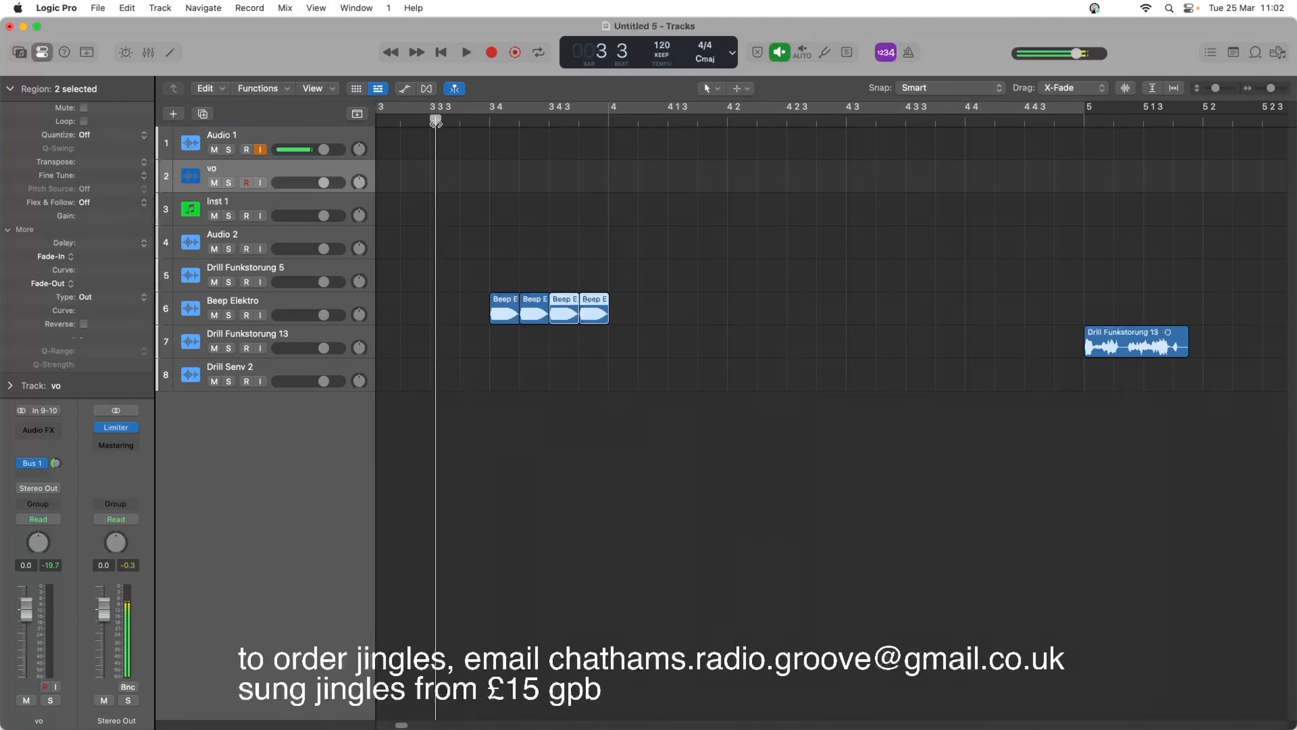
key("space")
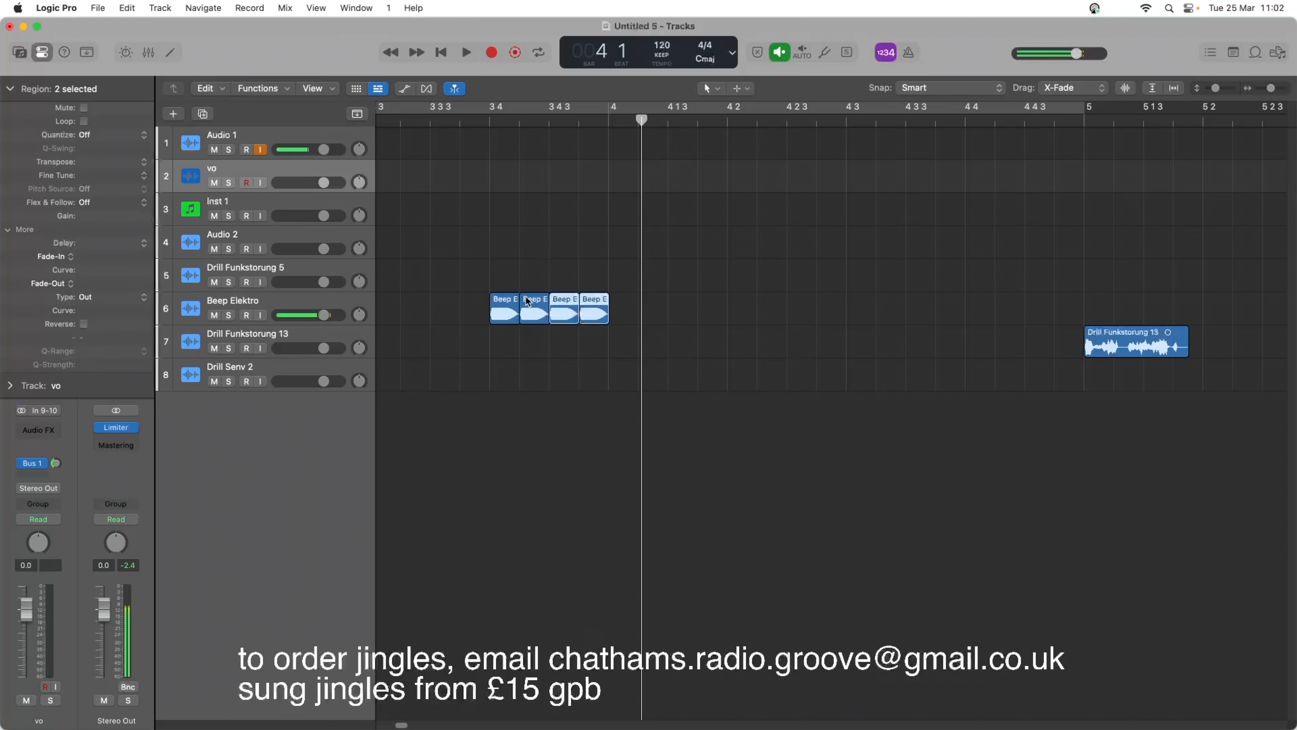
left_click_drag(523, 248, 594, 323)
key("Delete")
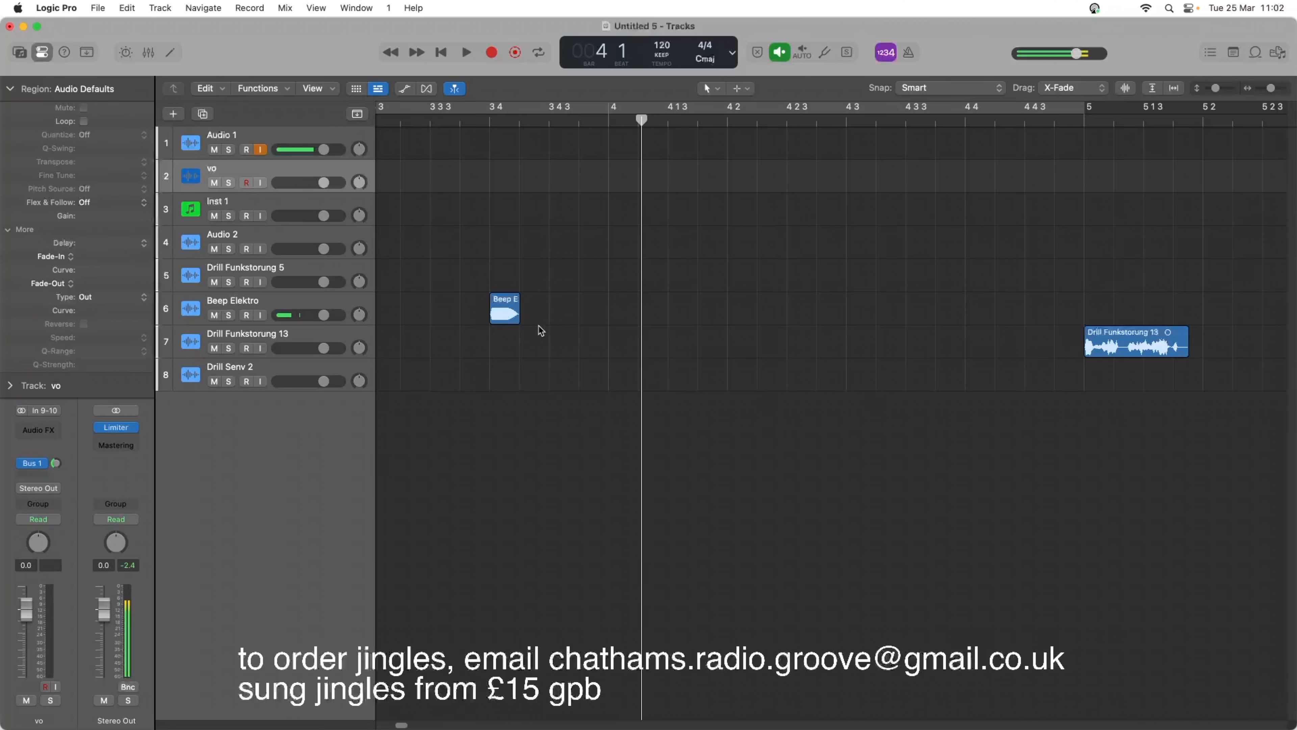
Shorten the beep at bar 3 beat 4, repeat it as four rapid hits, and trim them to leave gaps, checking by playback.
mouse_move(512, 310)
left_mouse_down()
mouse_move(496, 312)
mouse_move(528, 317)
mouse_move(516, 314)
left_mouse_up()
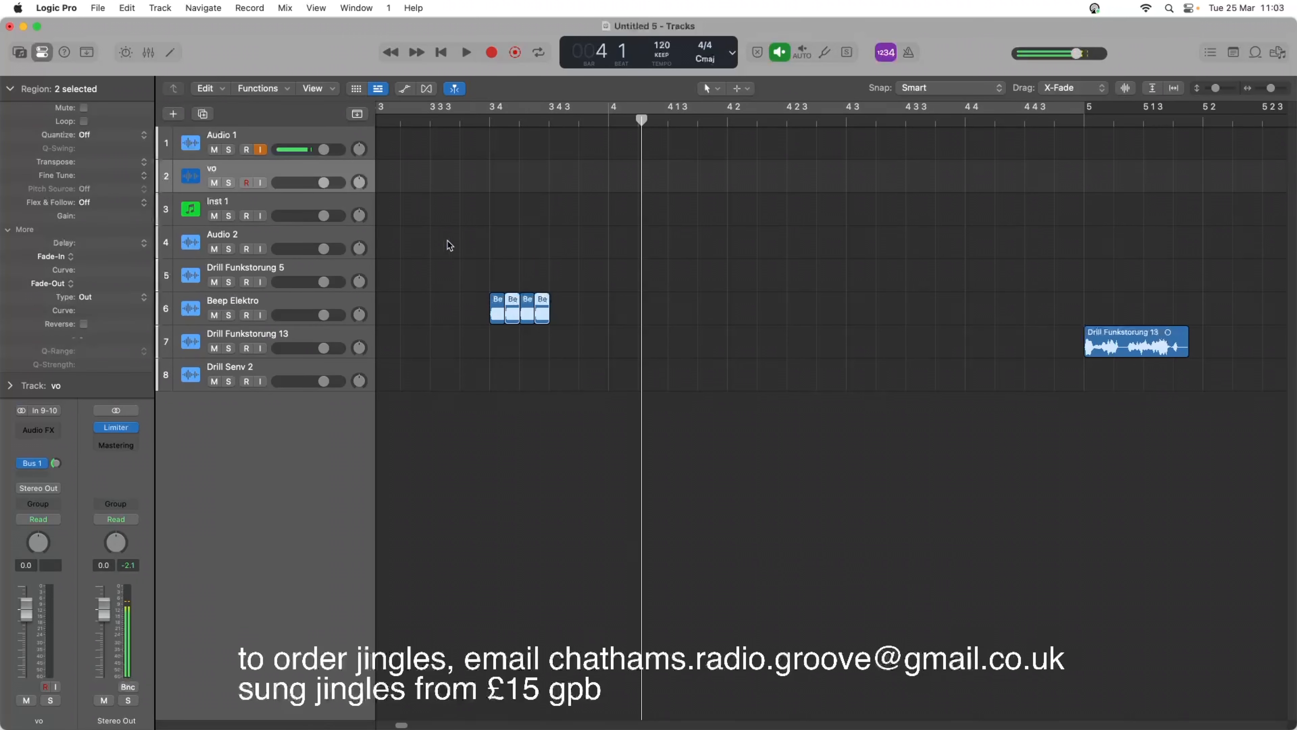
left_click(430, 120)
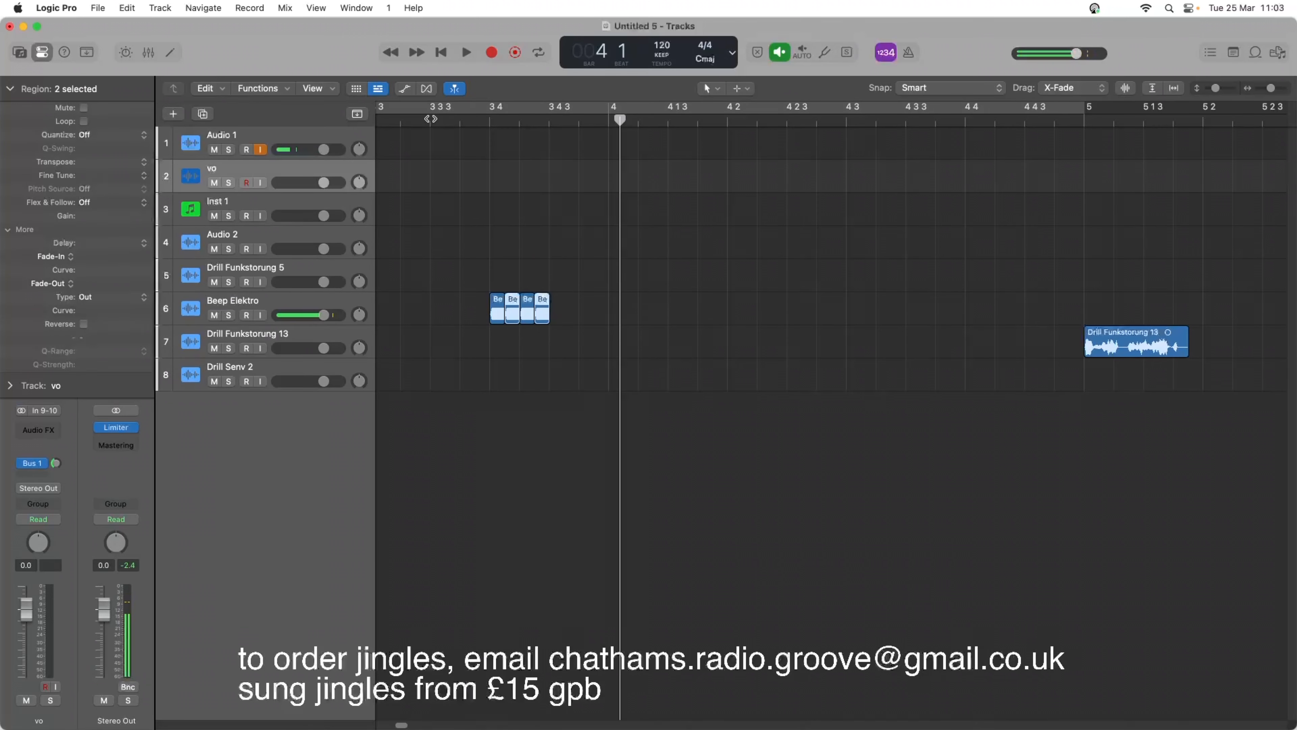
left_click_drag(470, 228, 546, 317)
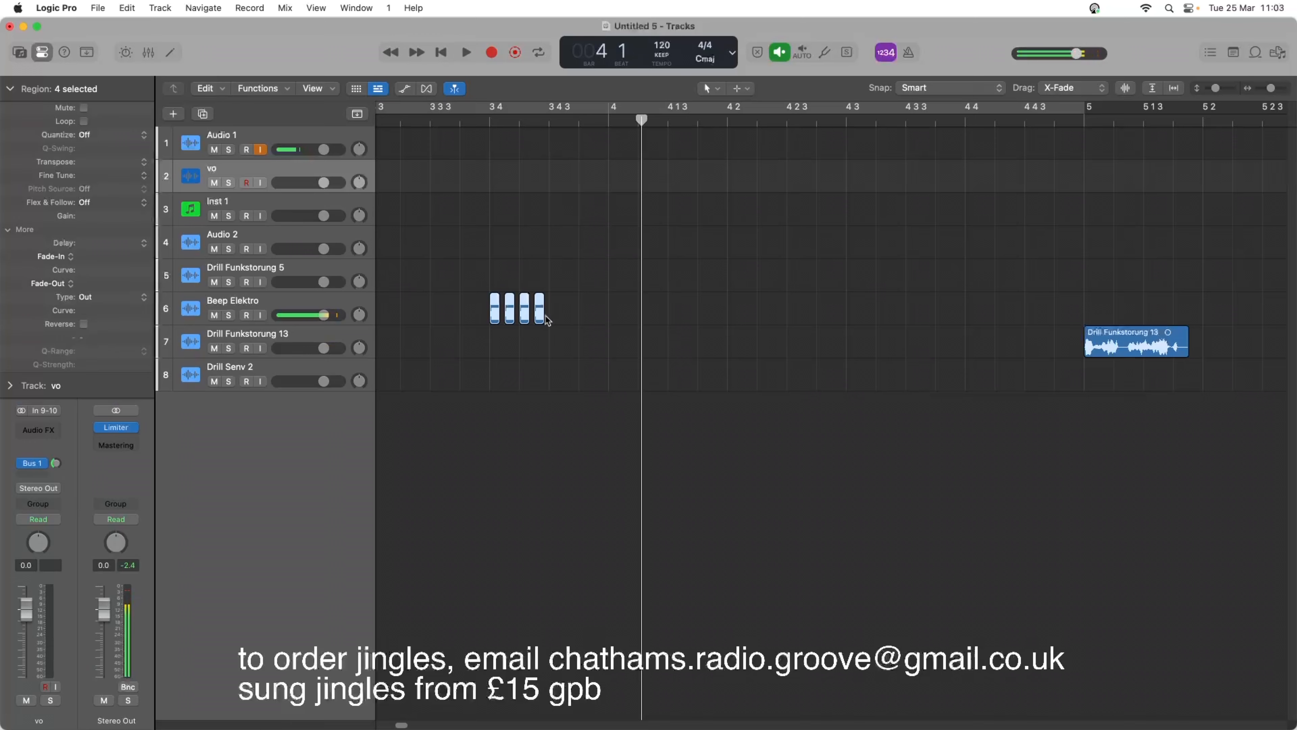
key("space")
key("space")
left_click(555, 284)
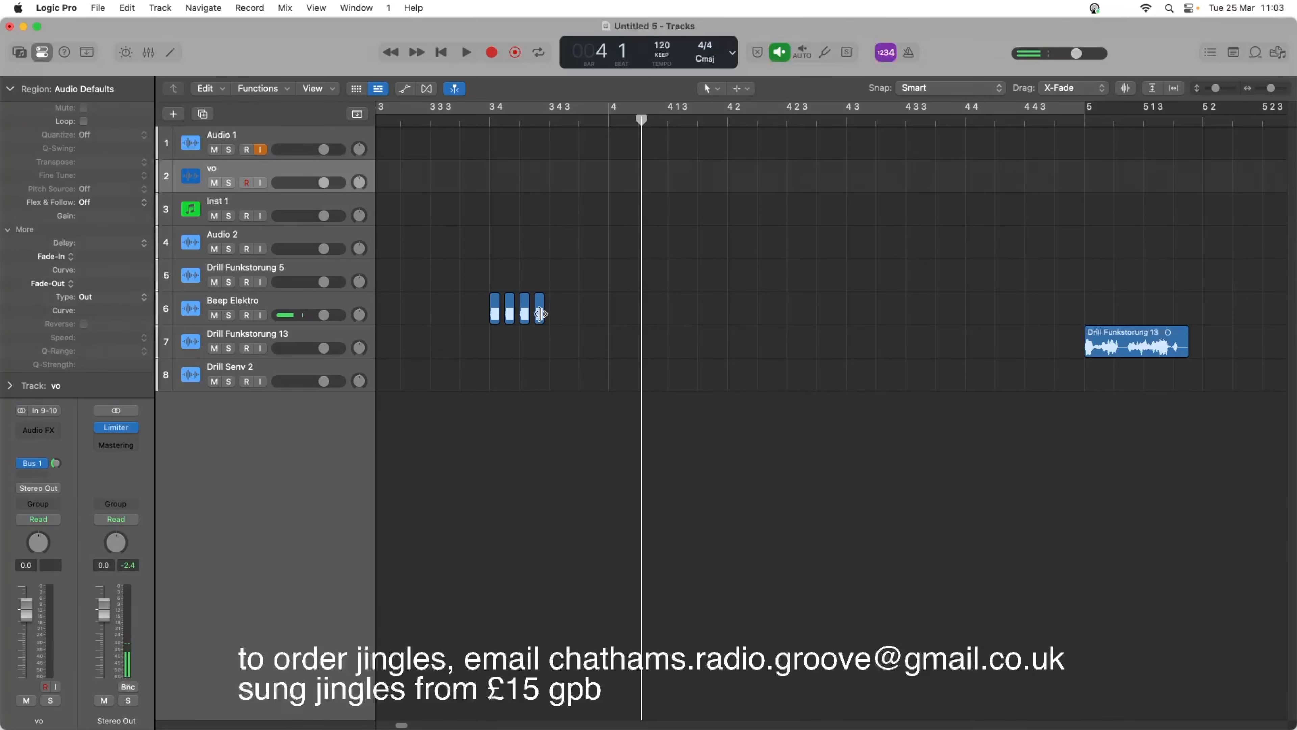
Lengthen the last of the four rapid beeps until it ends at bar 4, playing the roll after each change.
left_click_drag(539, 313, 563, 317)
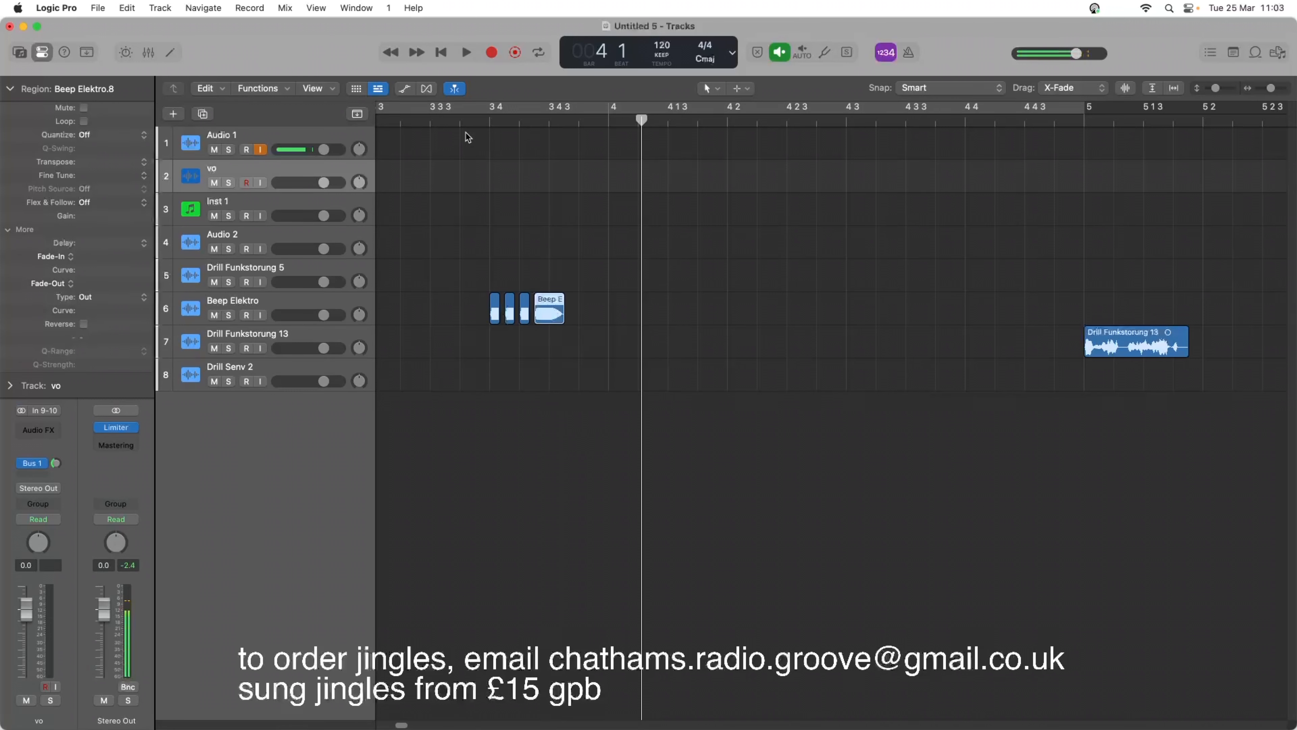
left_click(452, 123)
key("space")
key("space")
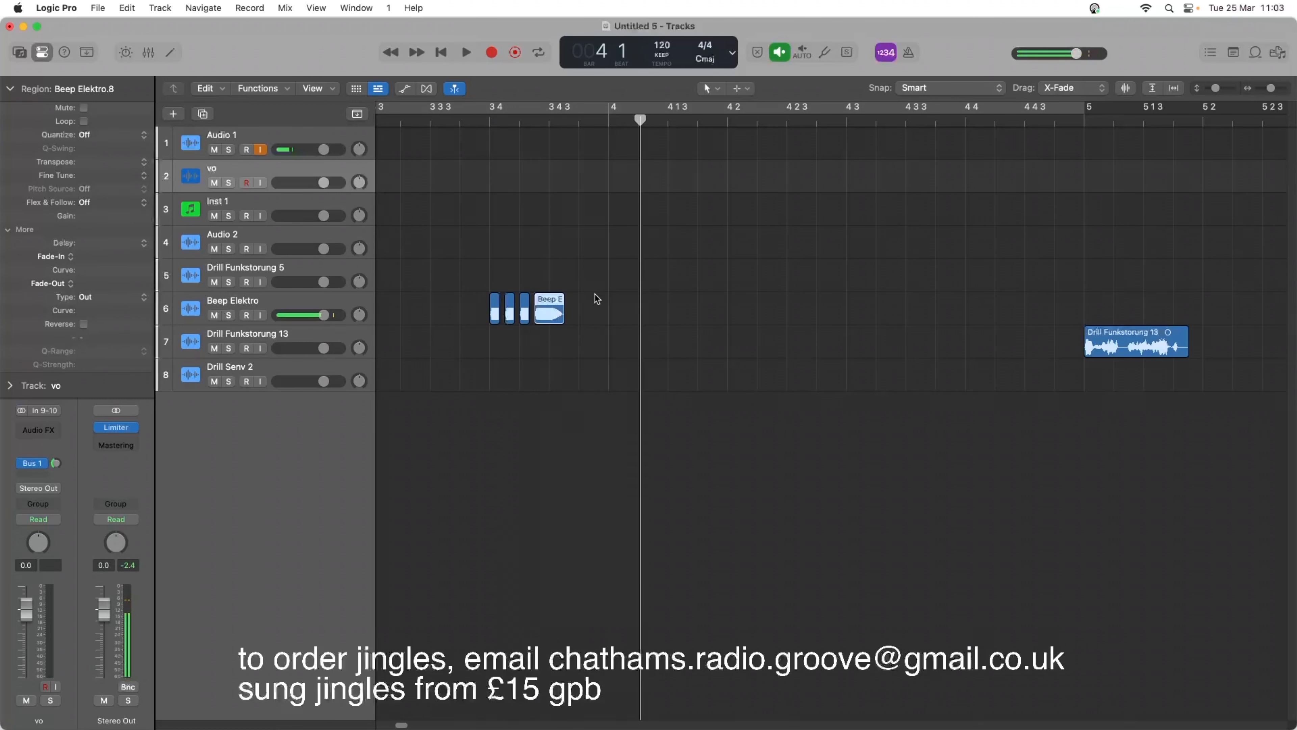
left_click_drag(564, 313, 608, 313)
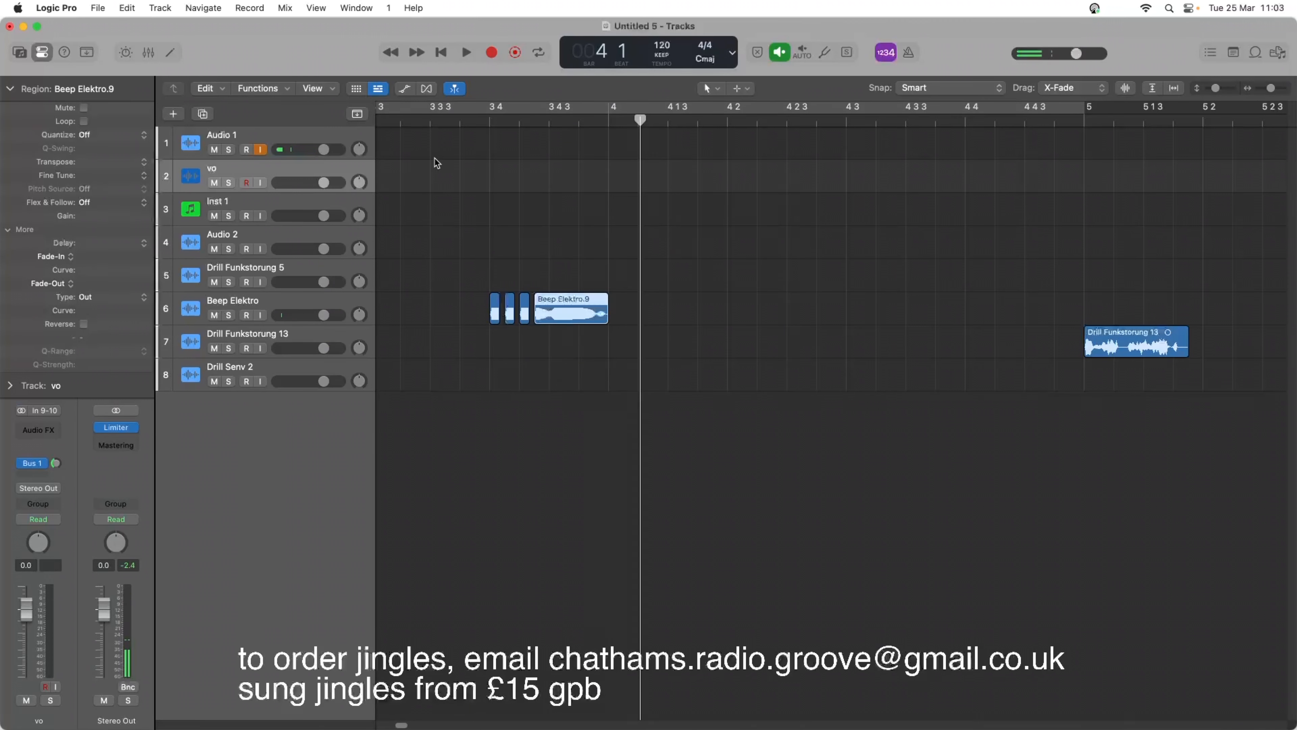
left_click(446, 126)
key("space")
key("space")
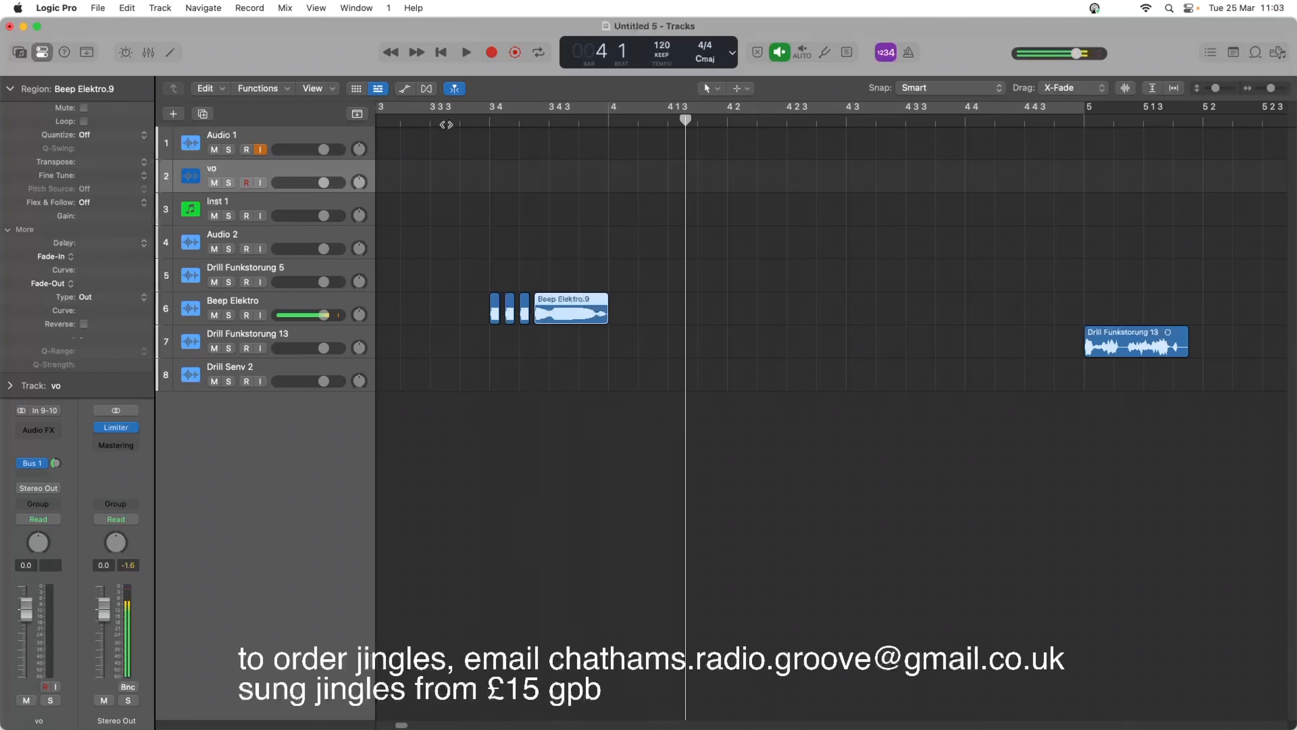
Add a fade-out of 207 to the extended last beep with the Fade tool, change it to Slow Down, and play it.
right_click(636, 310)
left_click(616, 284)
key("t")
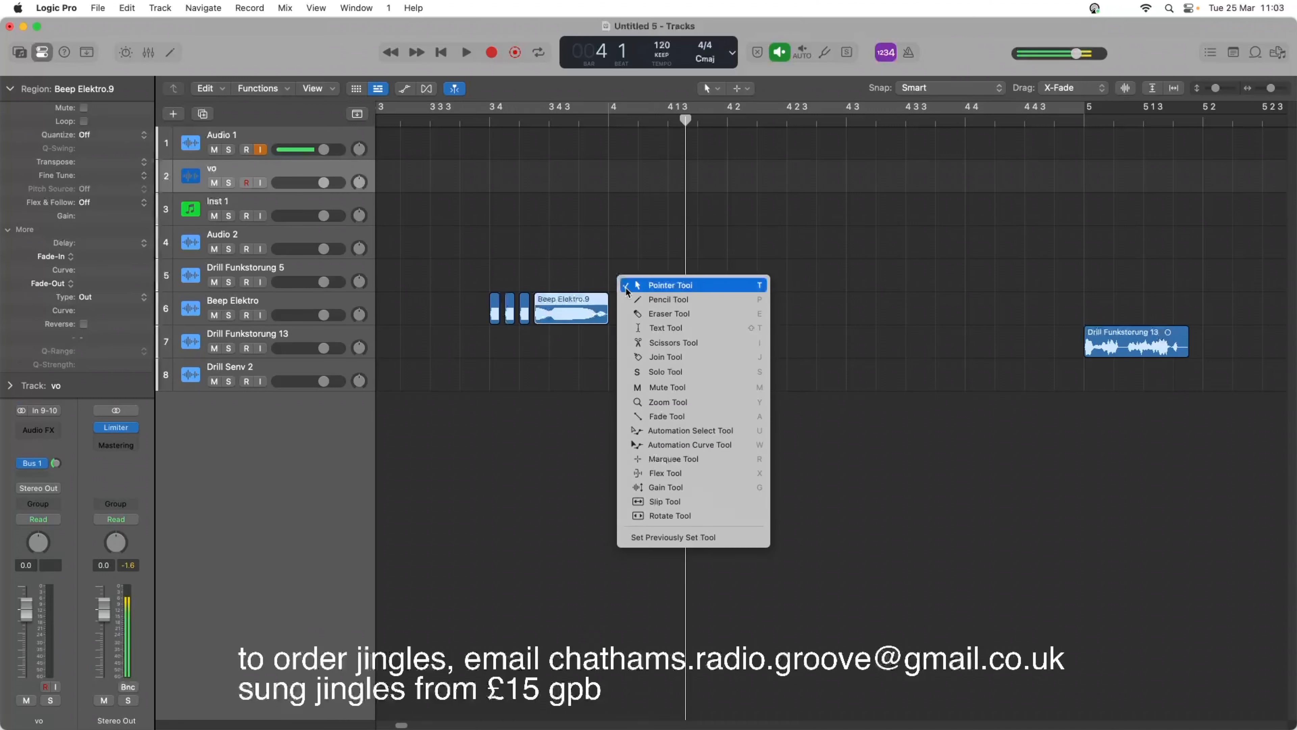
left_click(673, 416)
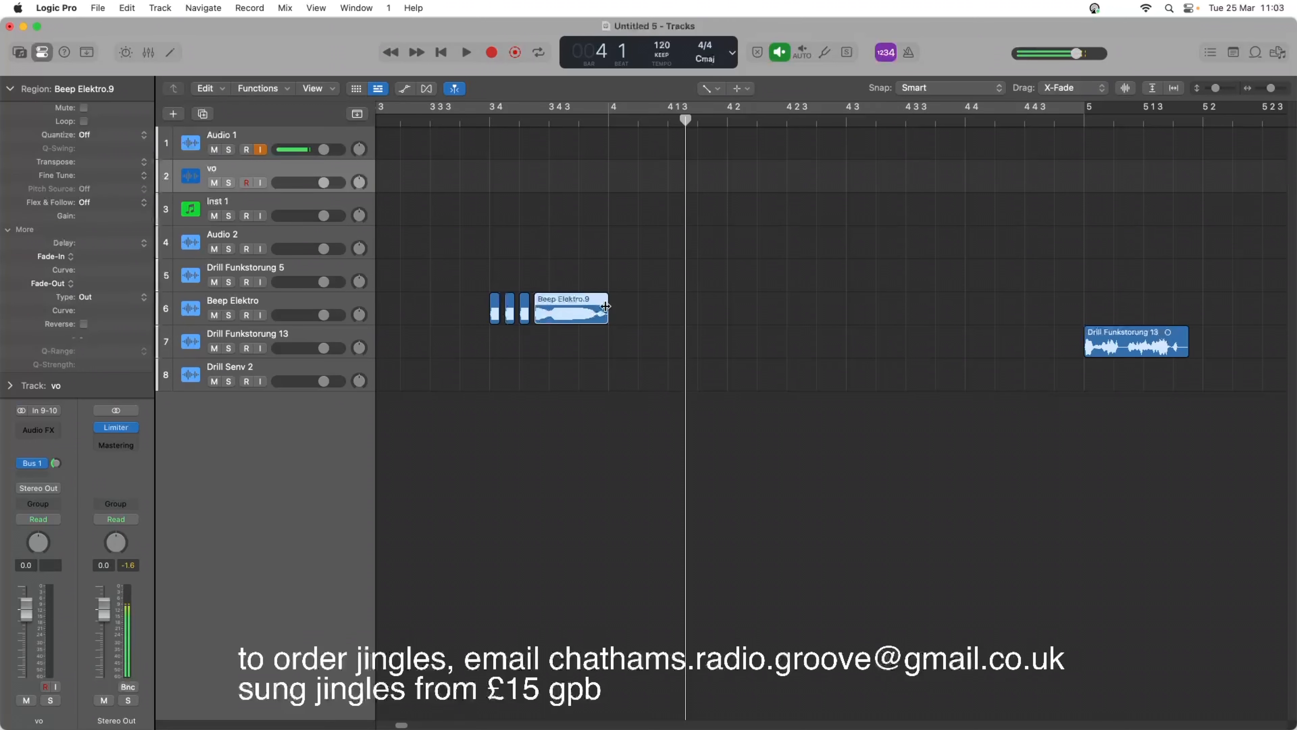
left_click_drag(606, 310, 558, 307)
right_click(593, 307)
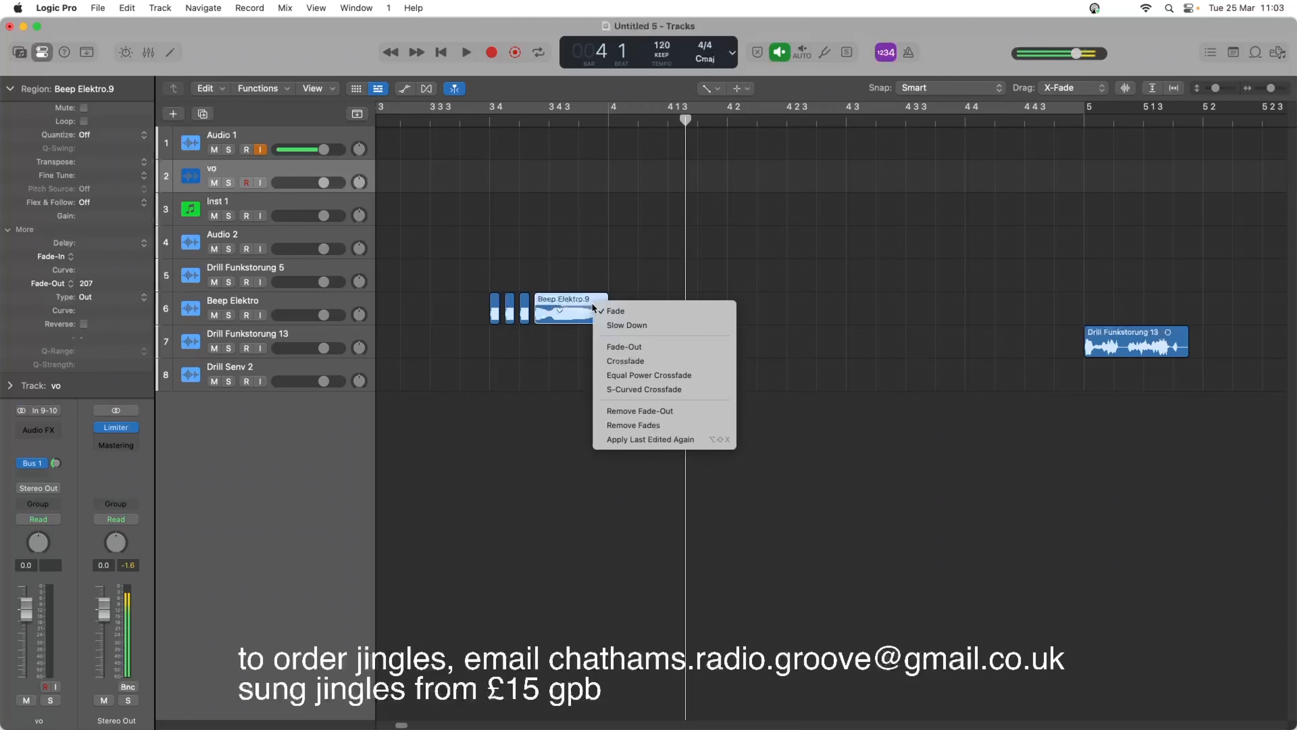
left_click(613, 324)
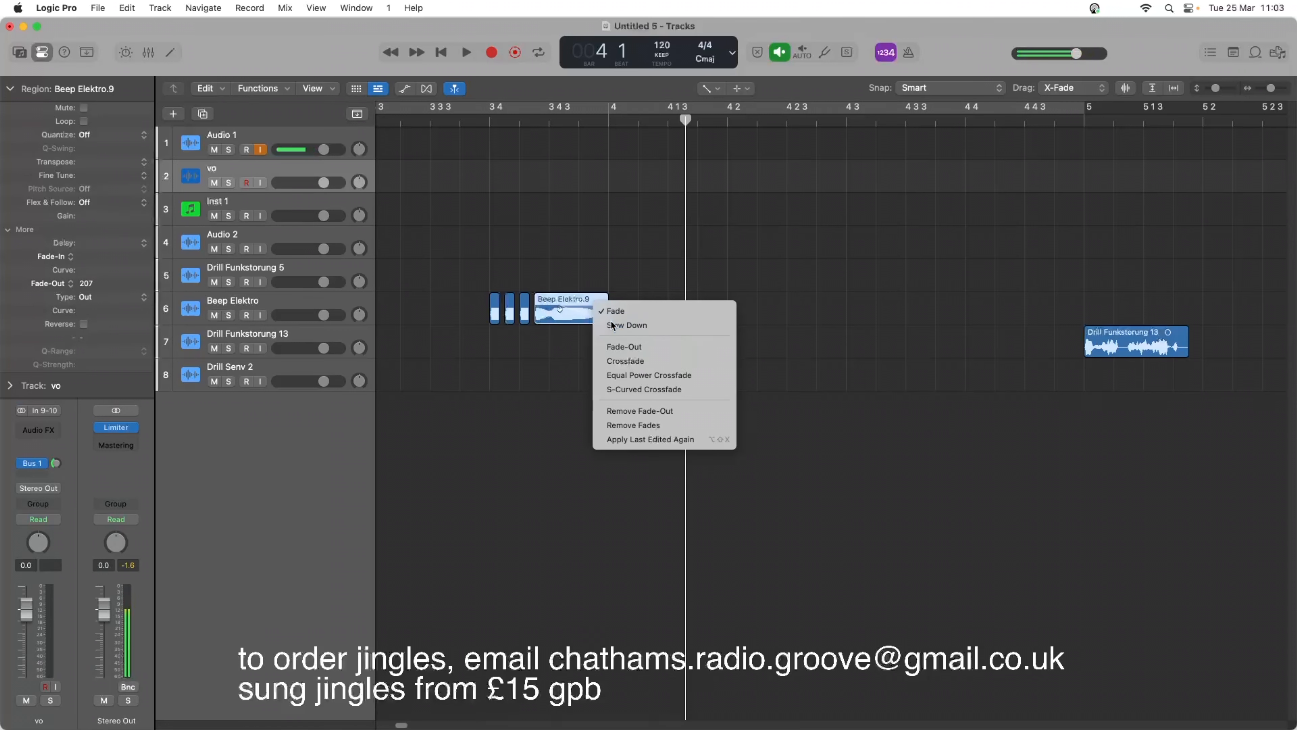
left_click(472, 126)
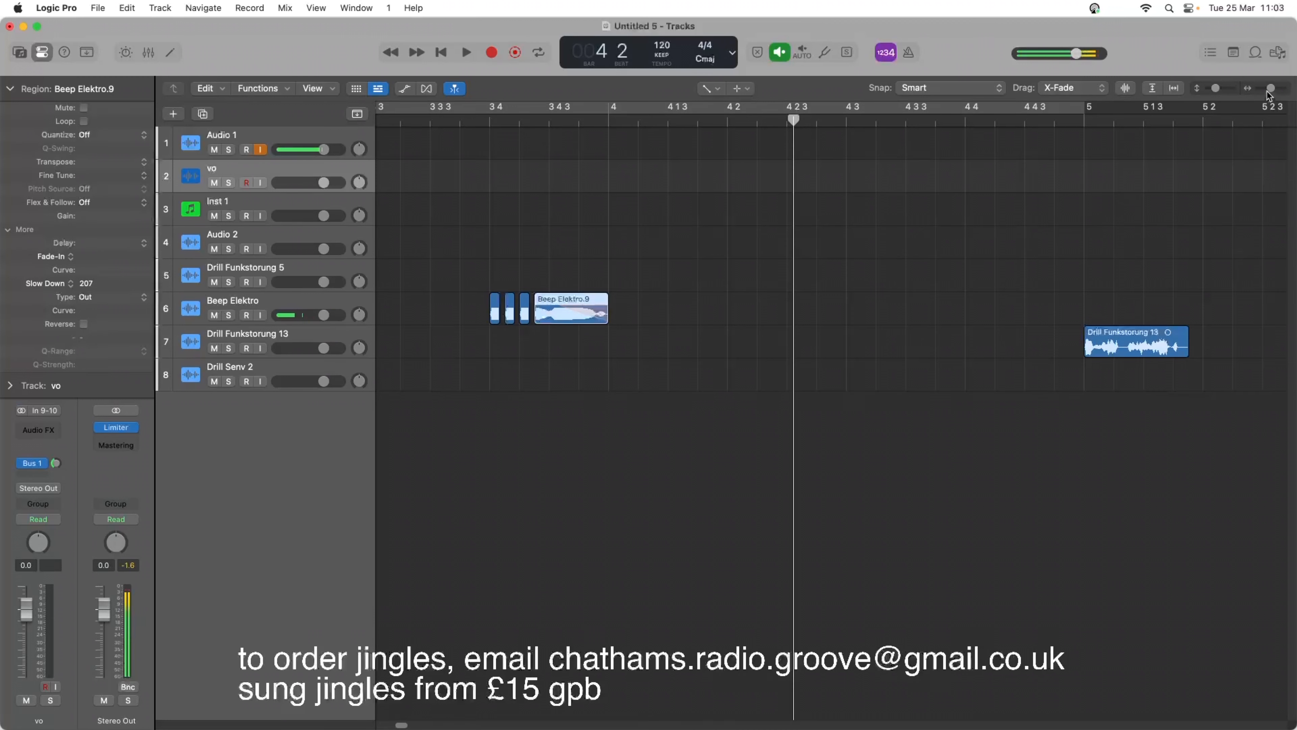
left_click_drag(1271, 92, 1266, 91)
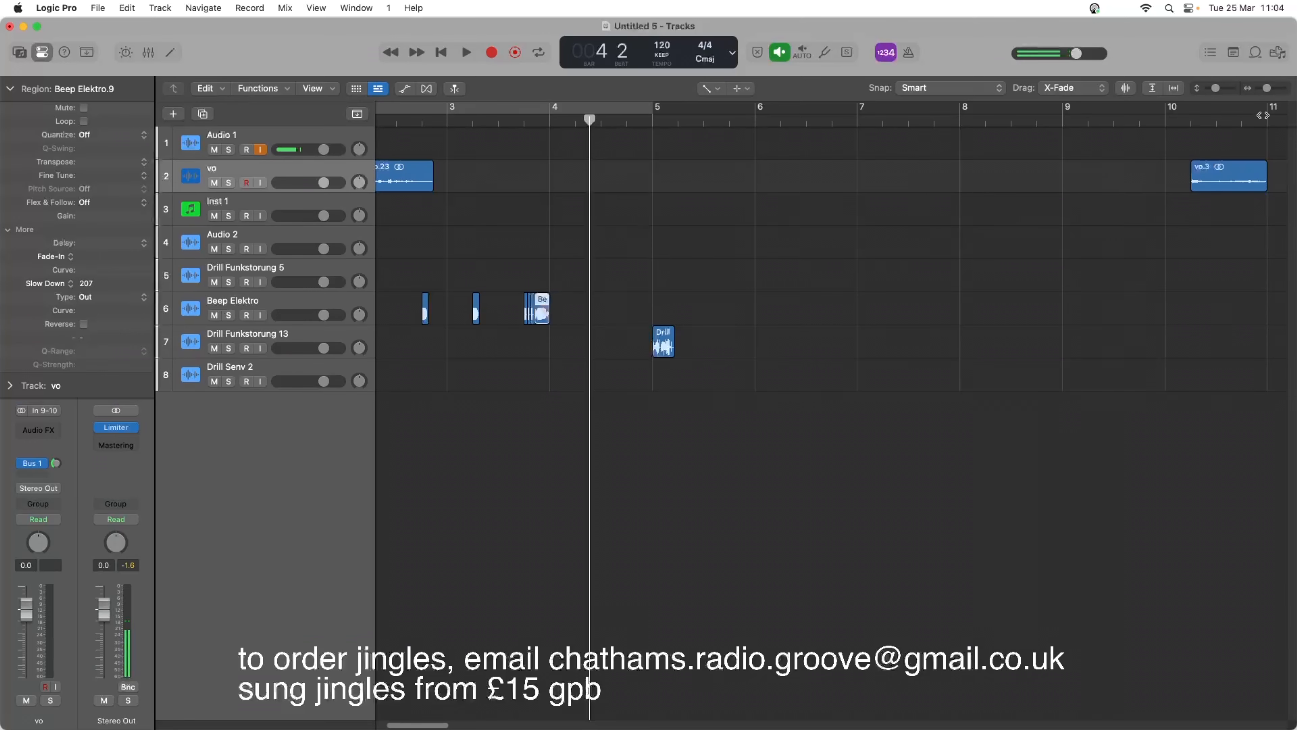
key("t")
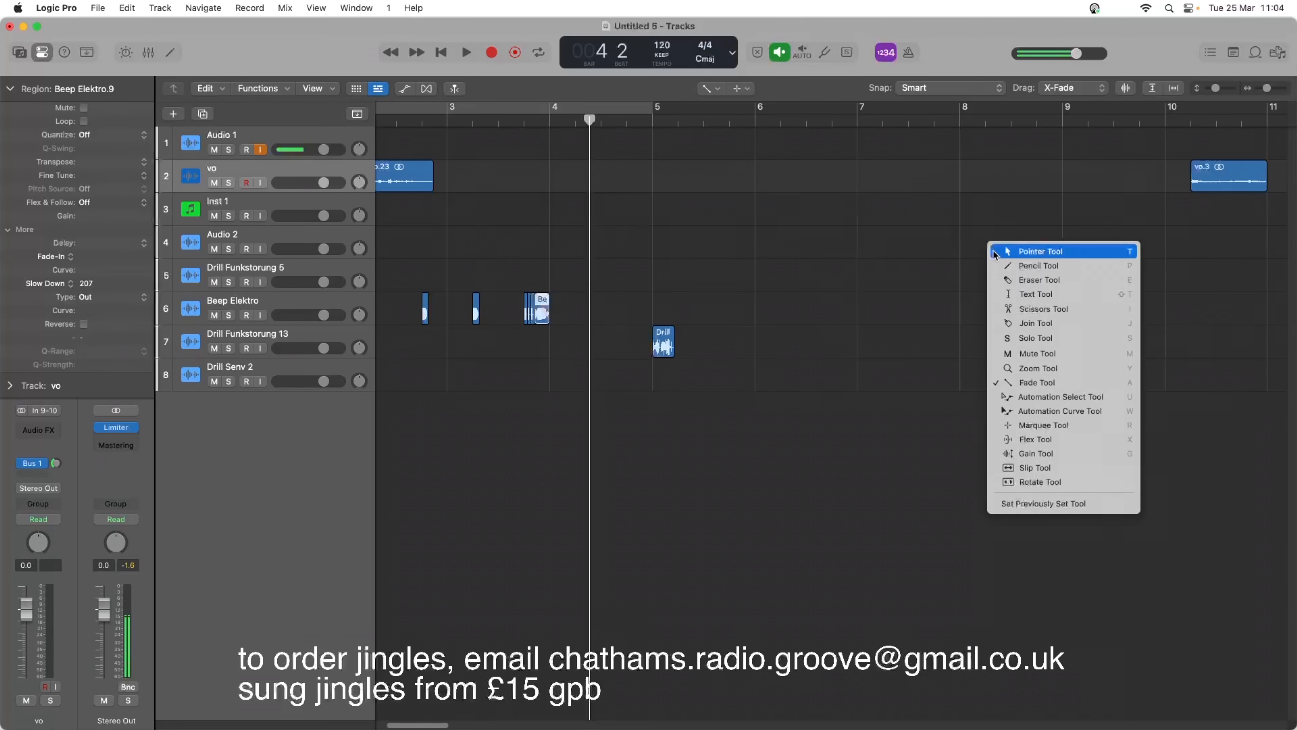
left_click(1023, 252)
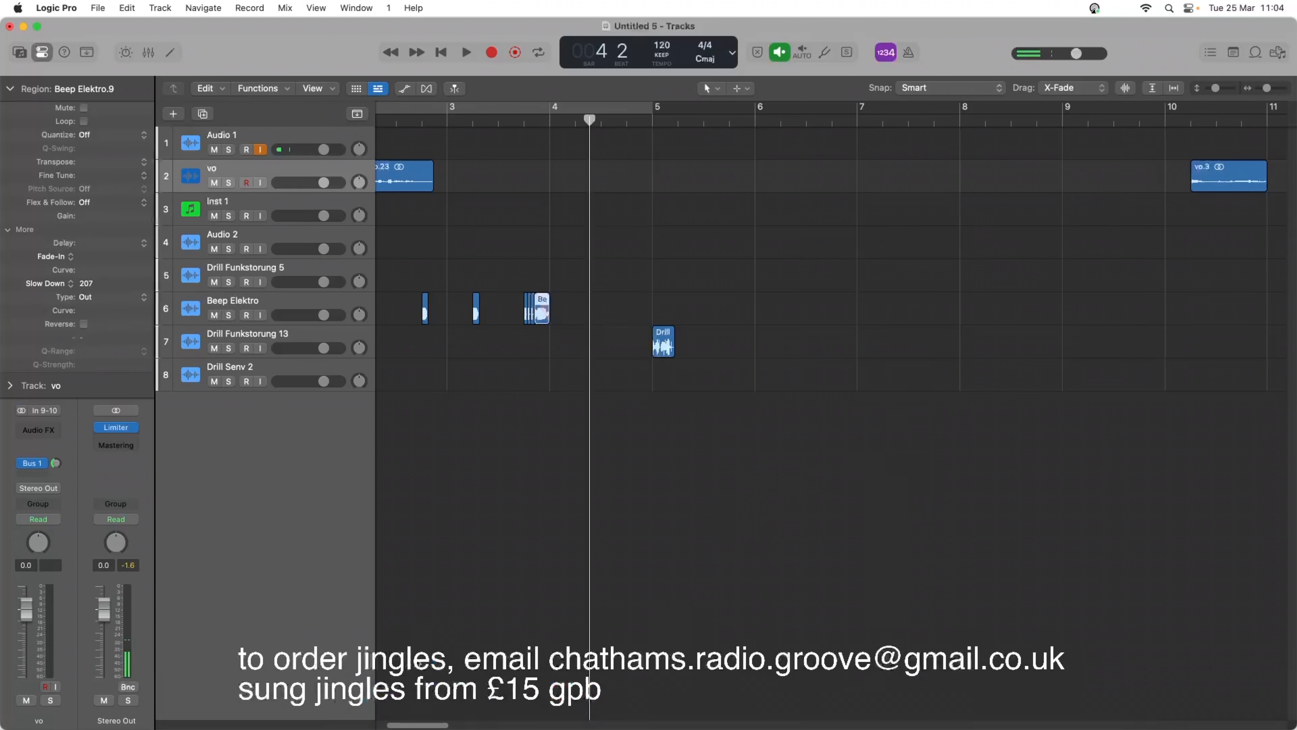
Audition the vo.9 phrase starting in bar 15, move it directly behind the vo.23 phrase, and play the arrangement.
left_click_drag(424, 726, 463, 727)
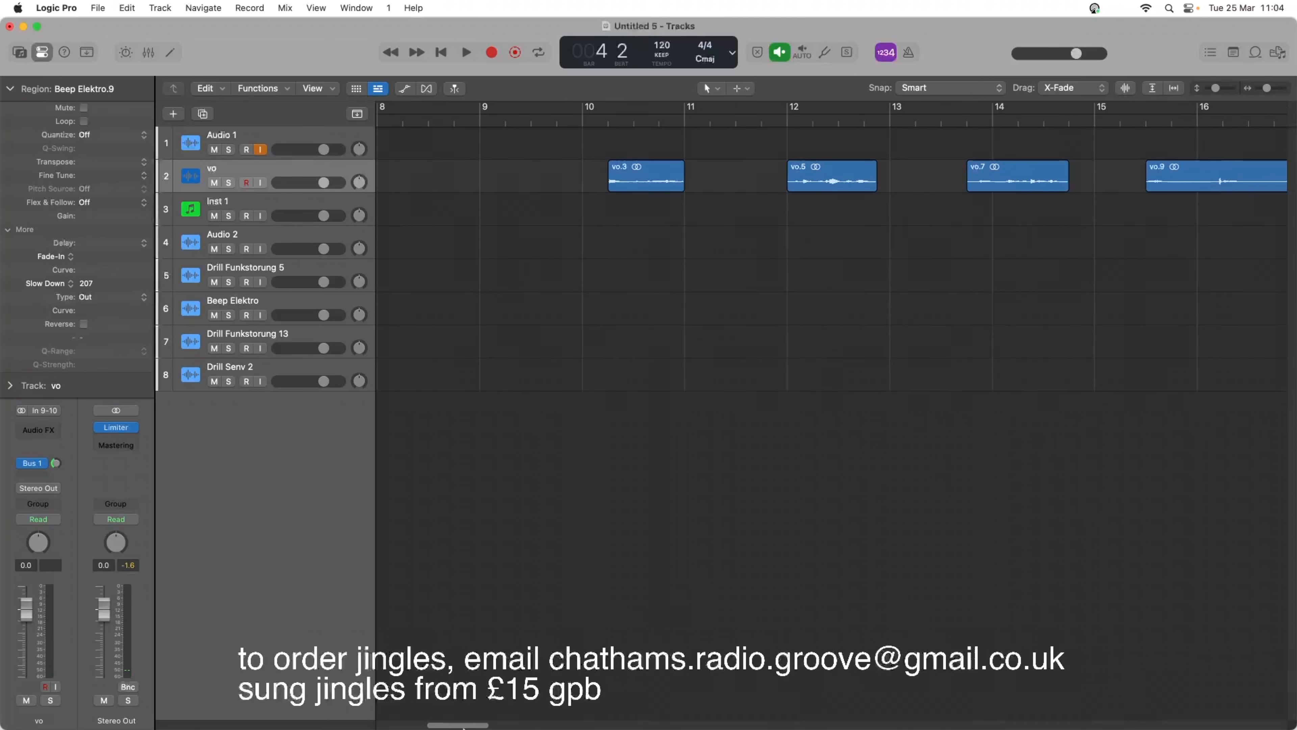
double_click(1139, 123)
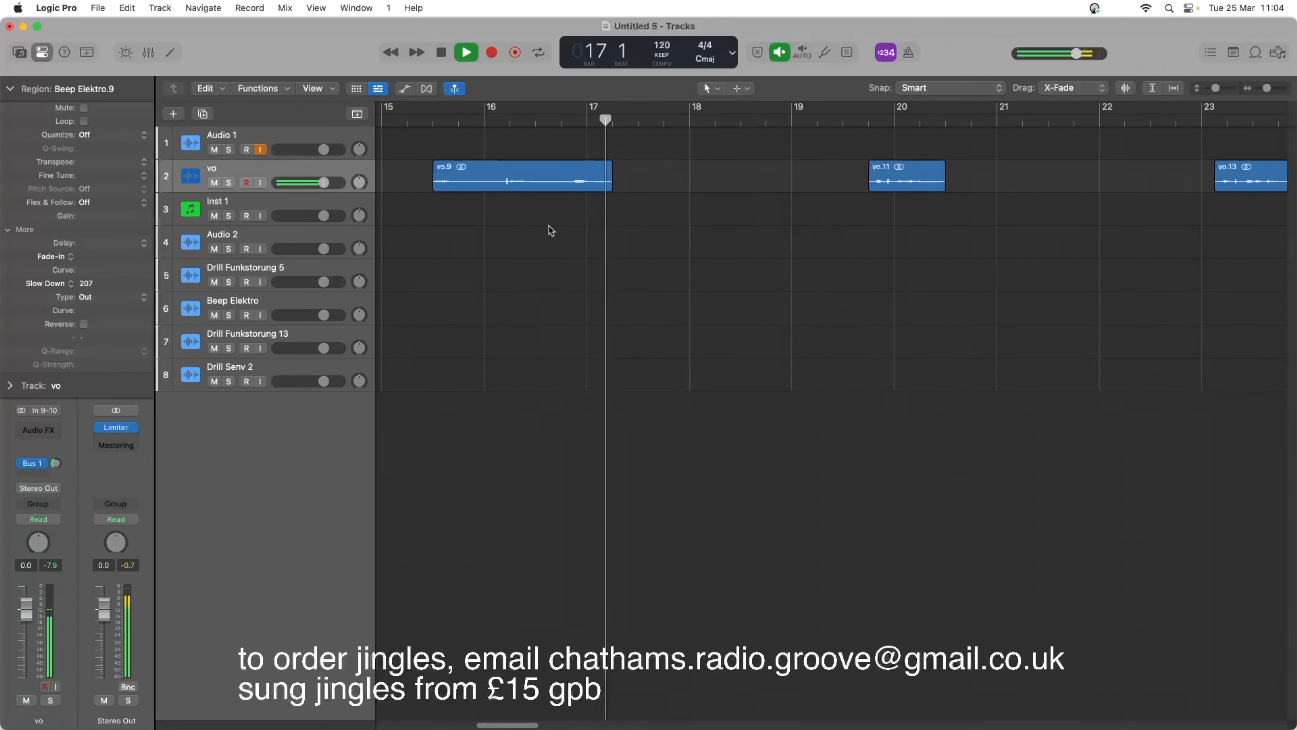
key("space")
left_click_drag(549, 176, 692, 168)
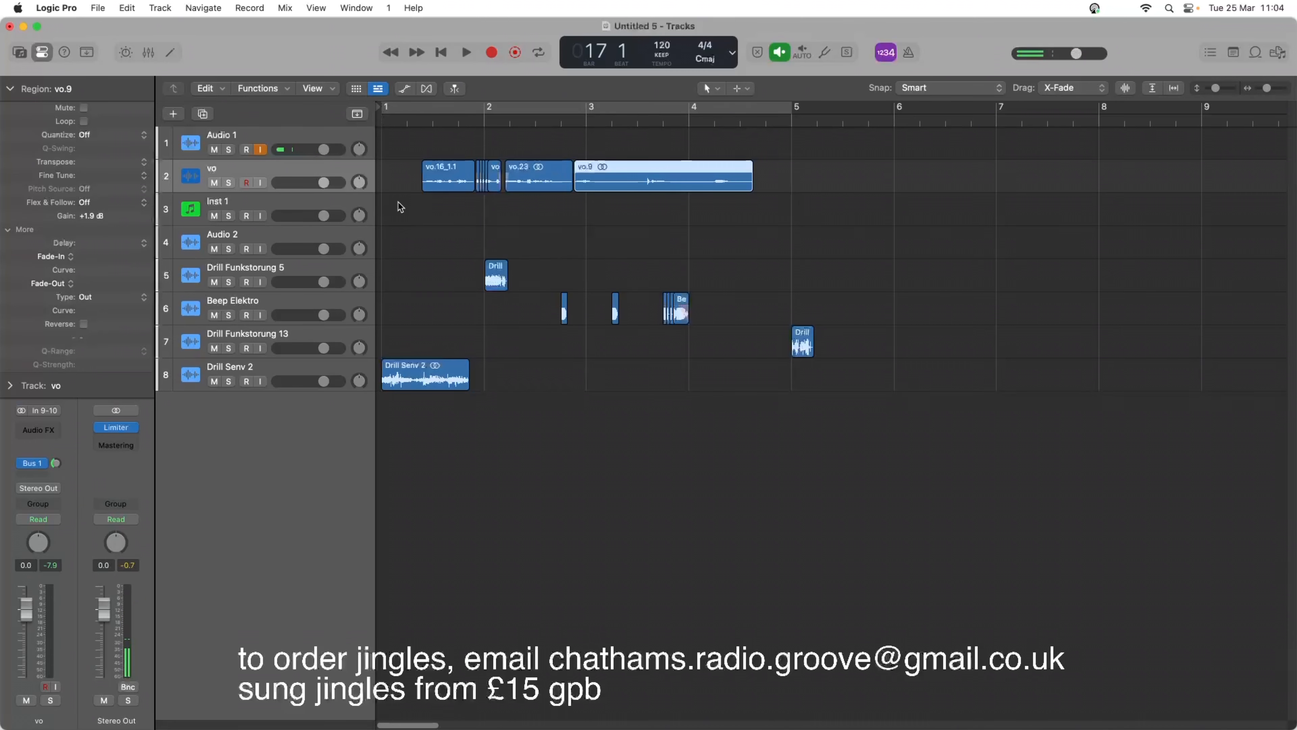
double_click(520, 124)
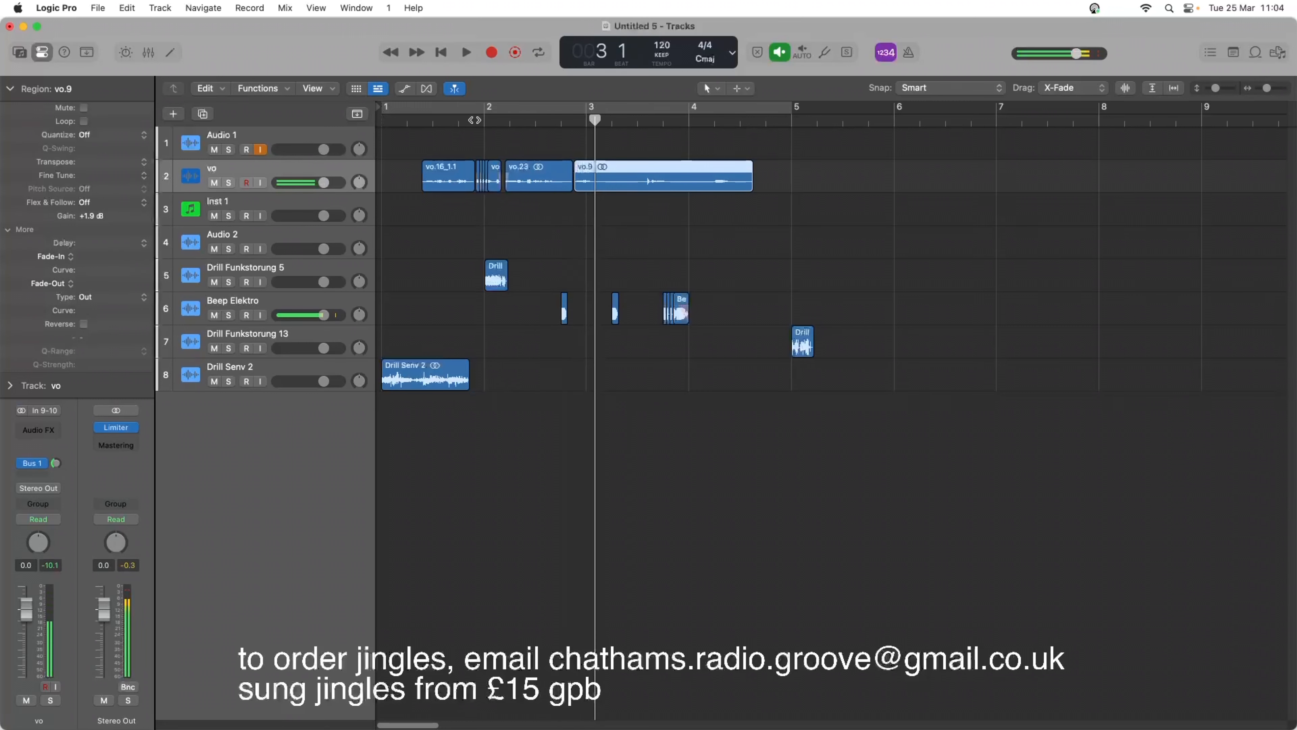
double_click(411, 118)
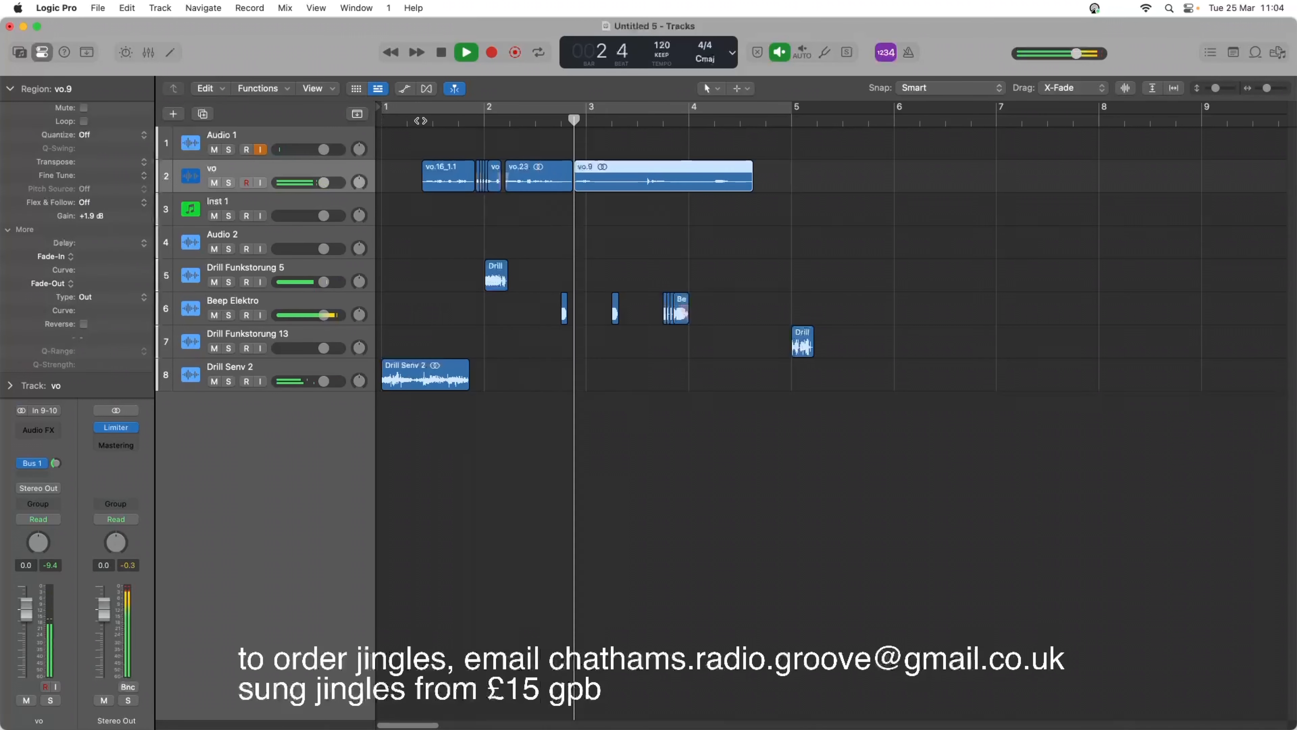
key("space")
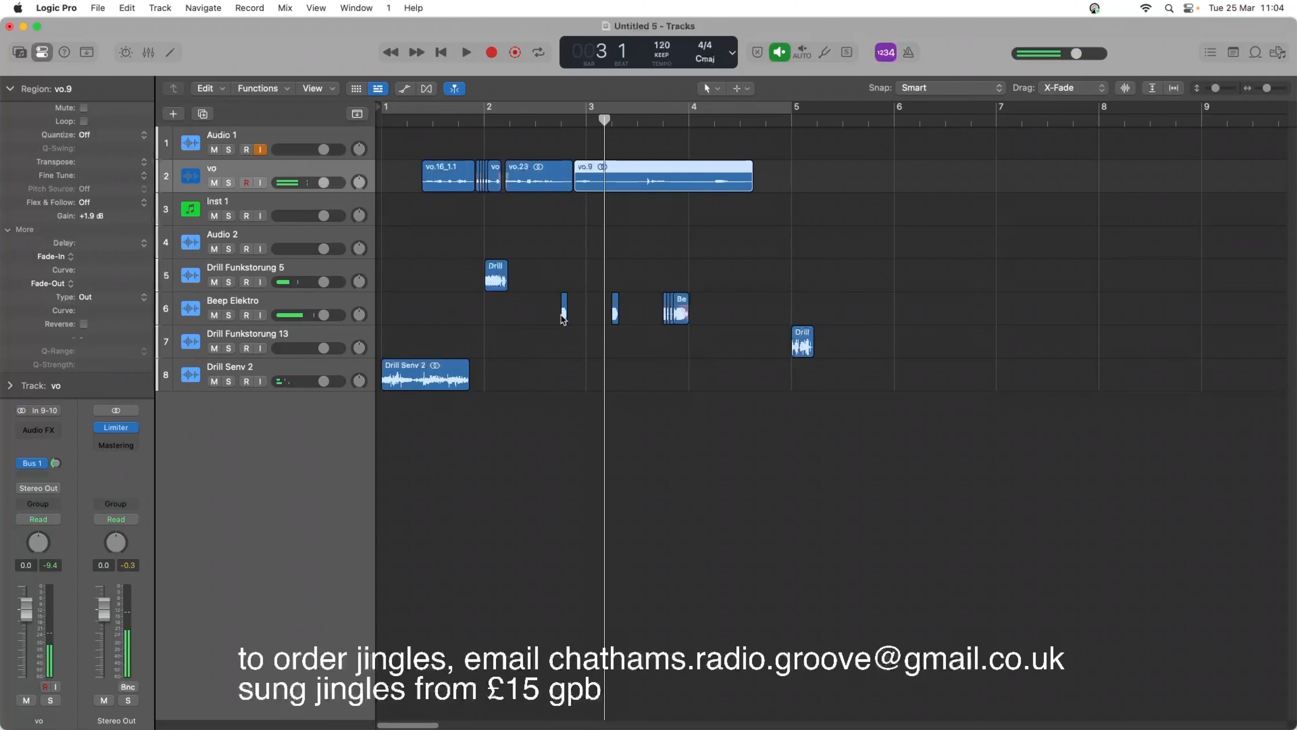
Move all six Beep Elektro regions together about half a beat later, and play the jingle from the start.
left_click_drag(546, 264, 703, 332)
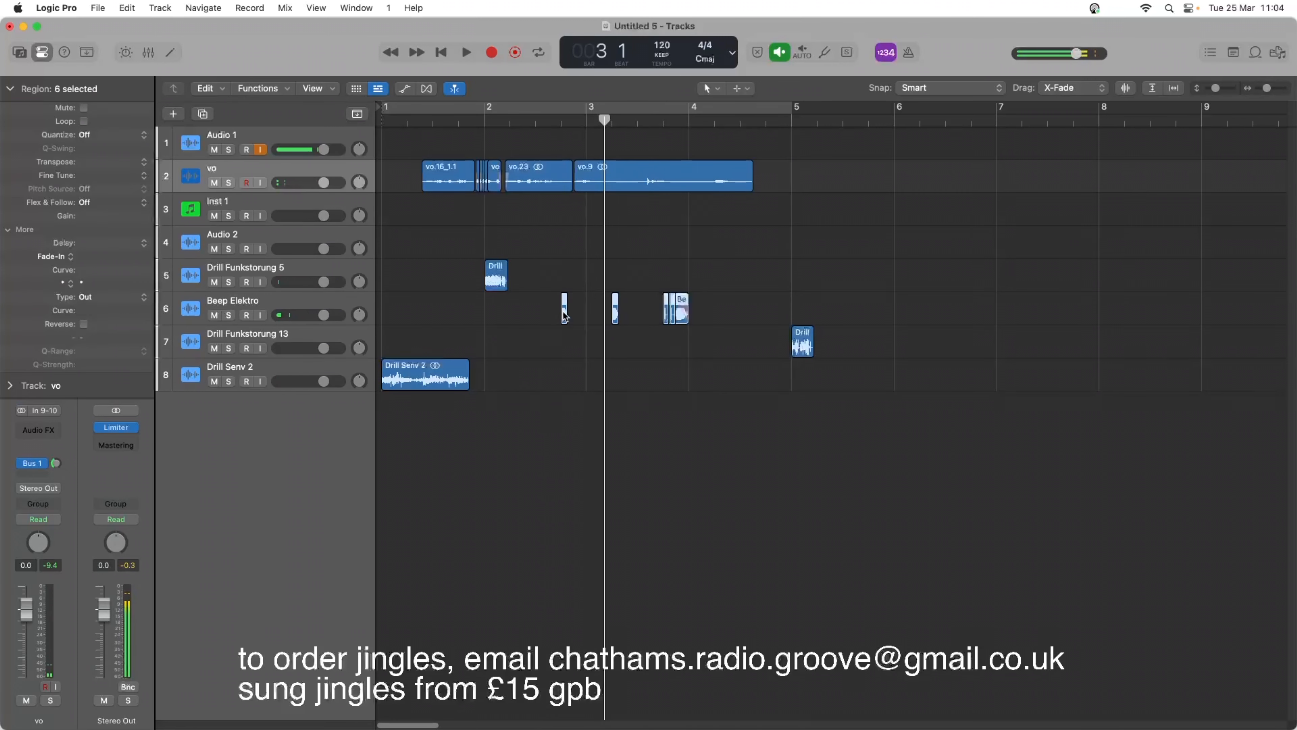
left_click_drag(564, 315, 578, 316)
key("Return")
key("space")
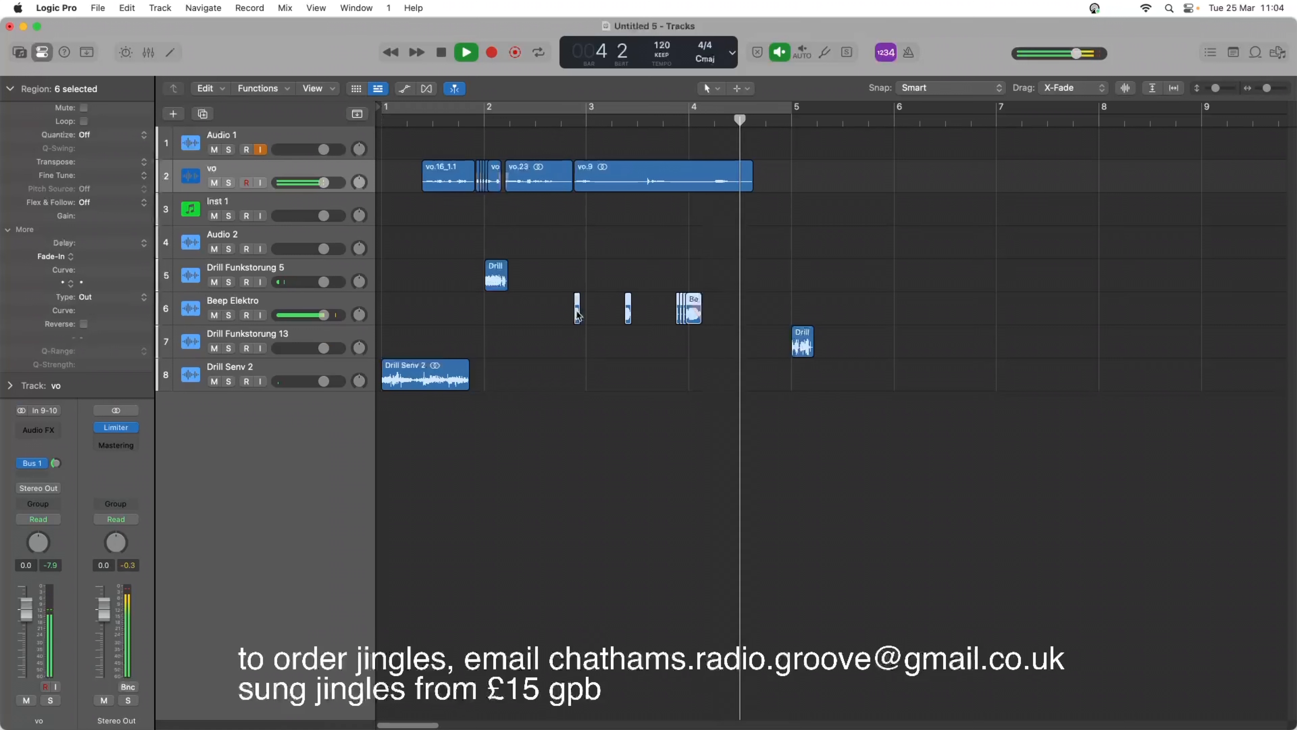
key("space")
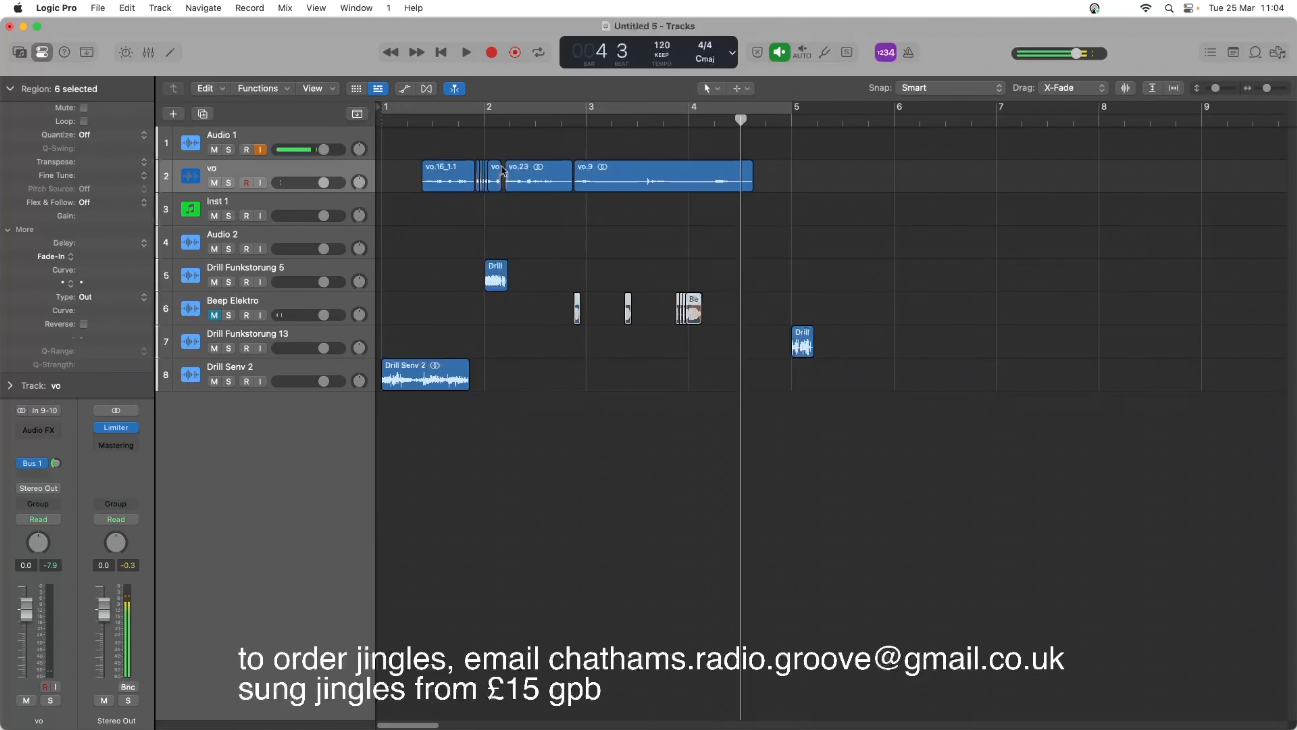
Play the voice-over with the Beep Elektro track muted, move the vo.9 phrase about a quarter beat later, and check the timing.
left_click(479, 121)
key("space")
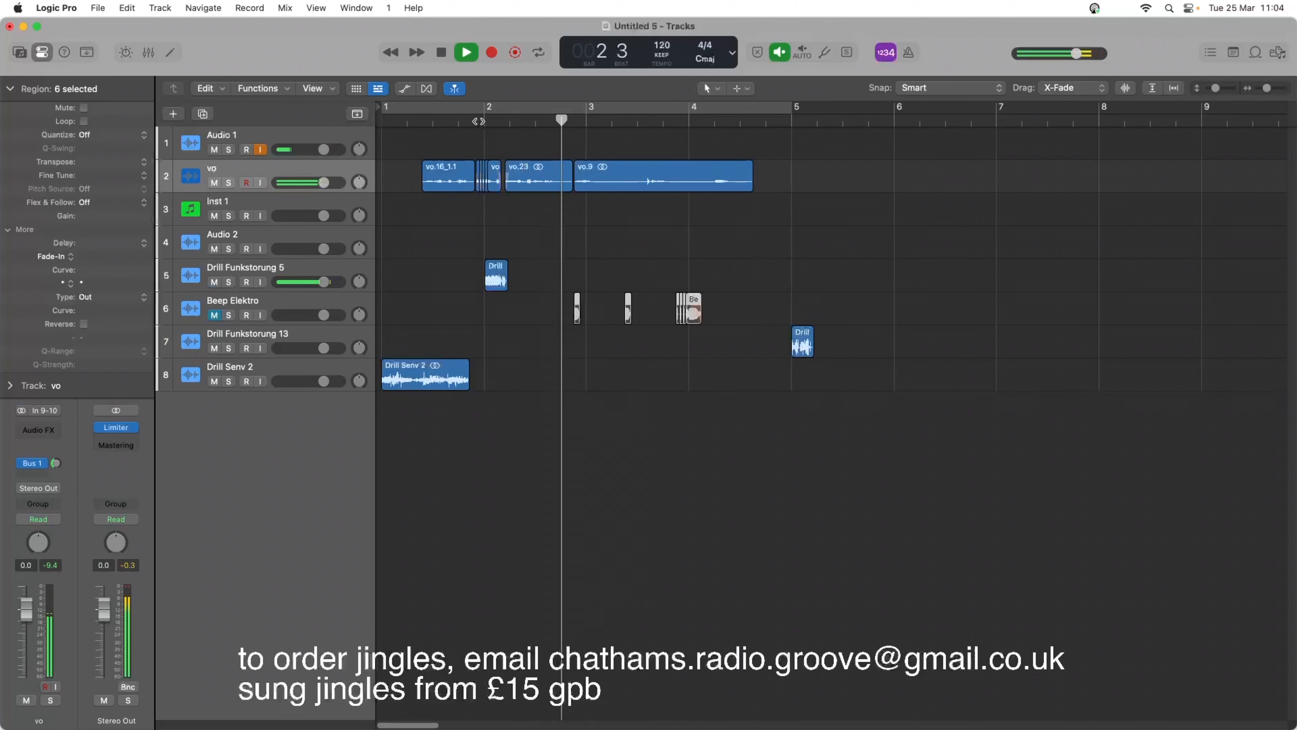
key("space")
left_click_drag(589, 177, 595, 178)
key("space")
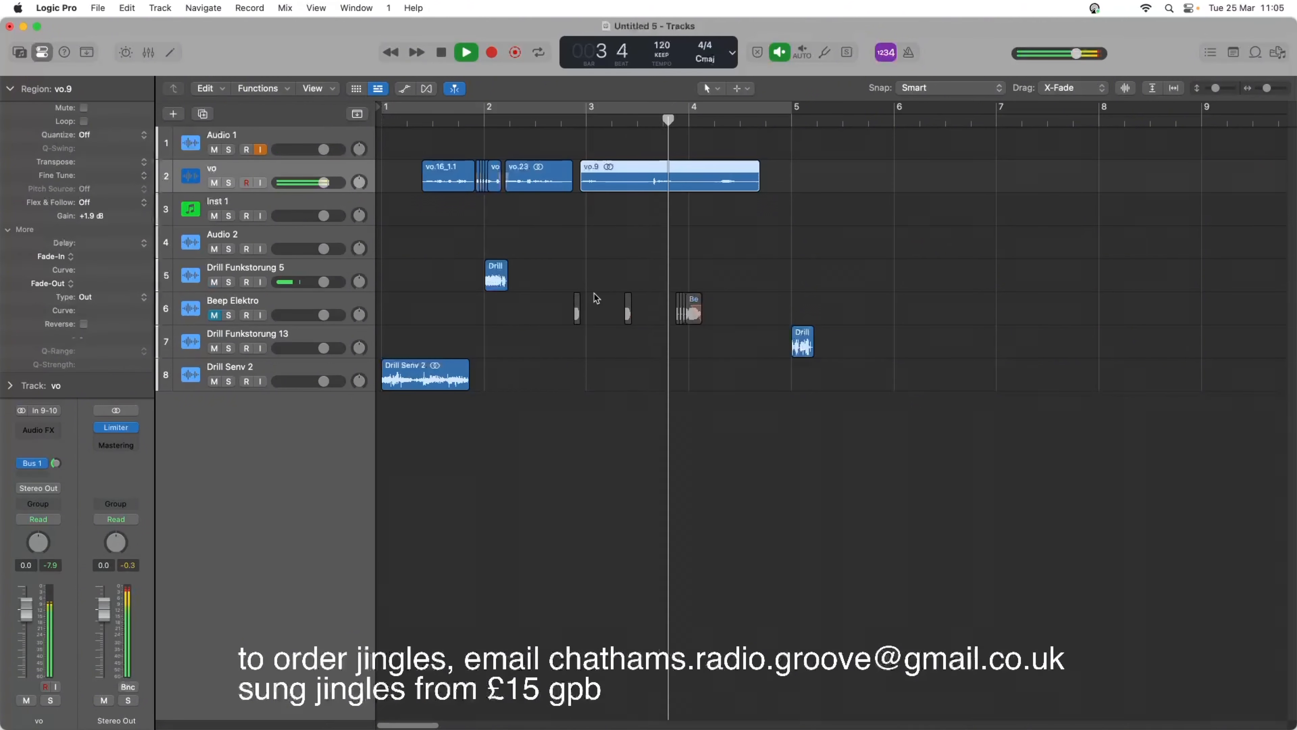
key("space")
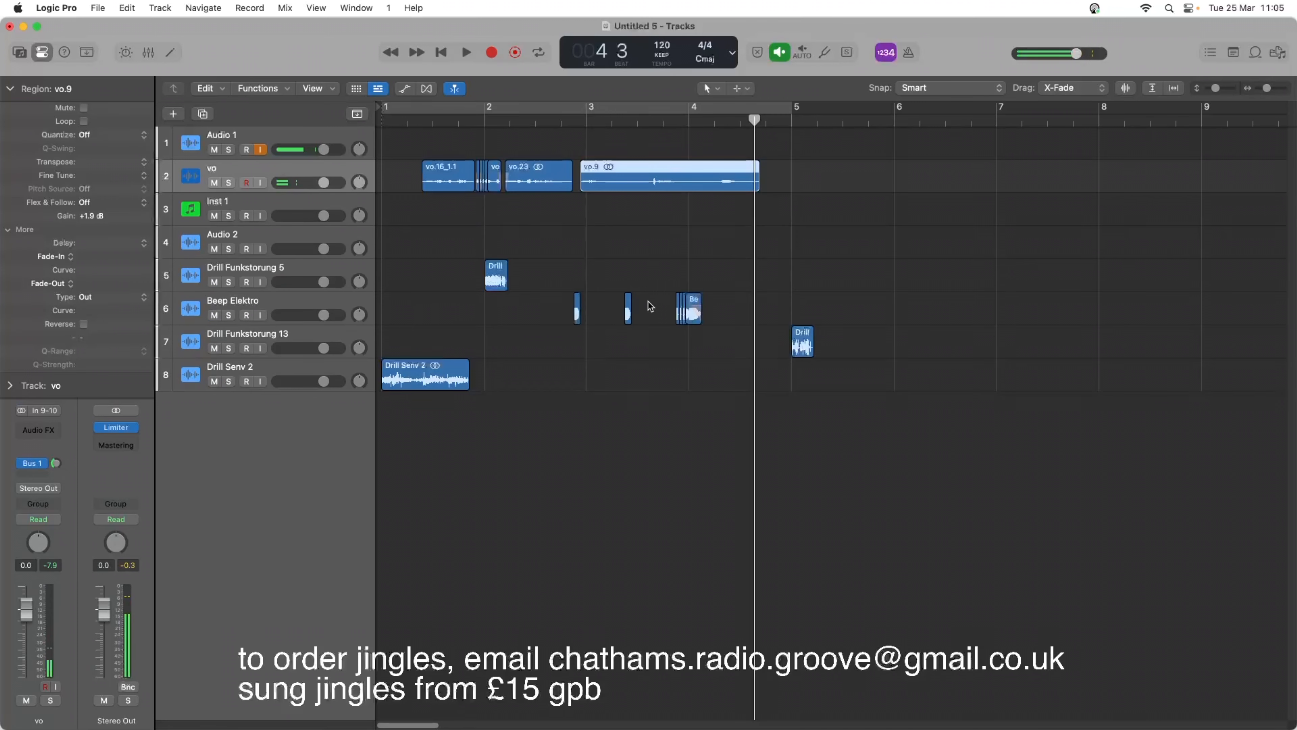
scroll(1269, 95, "up", 5)
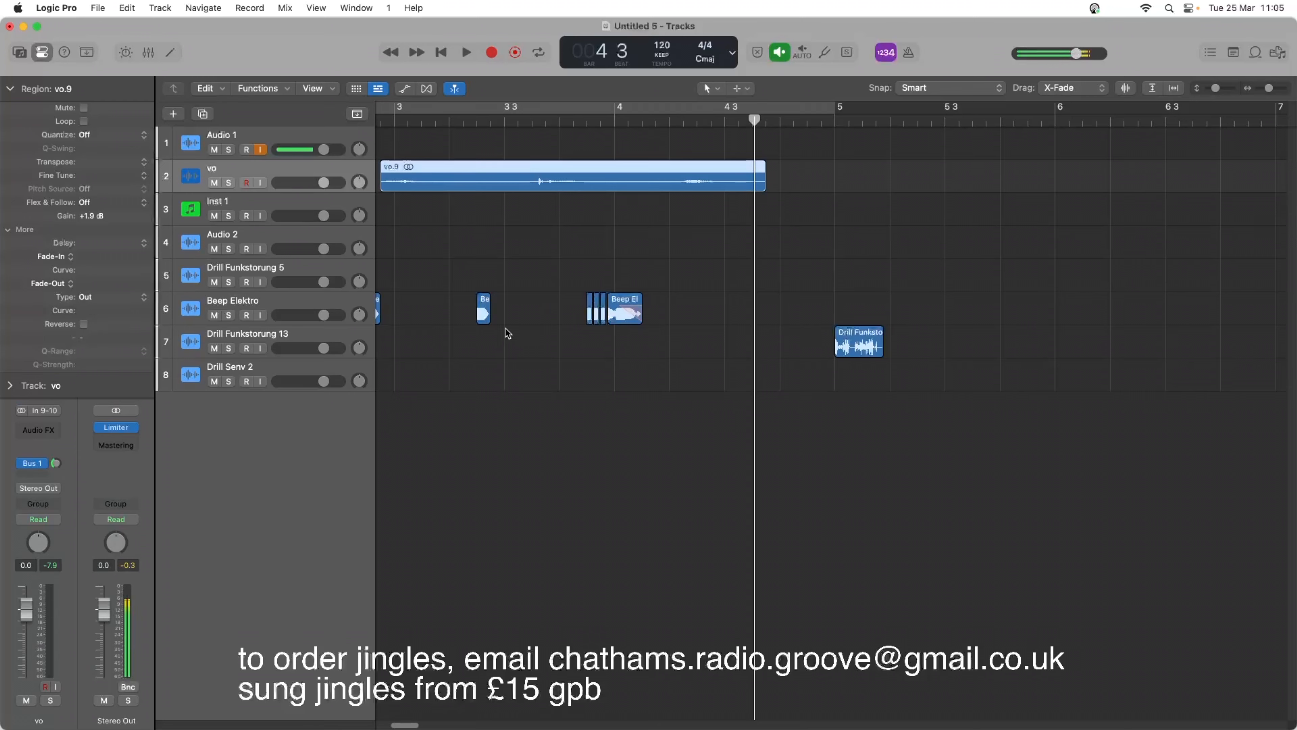
Move all six Beep Elektro regions together about a third of a beat later and play them with the vo.9 phrase from around bar 3.
left_click_drag(486, 317, 490, 312)
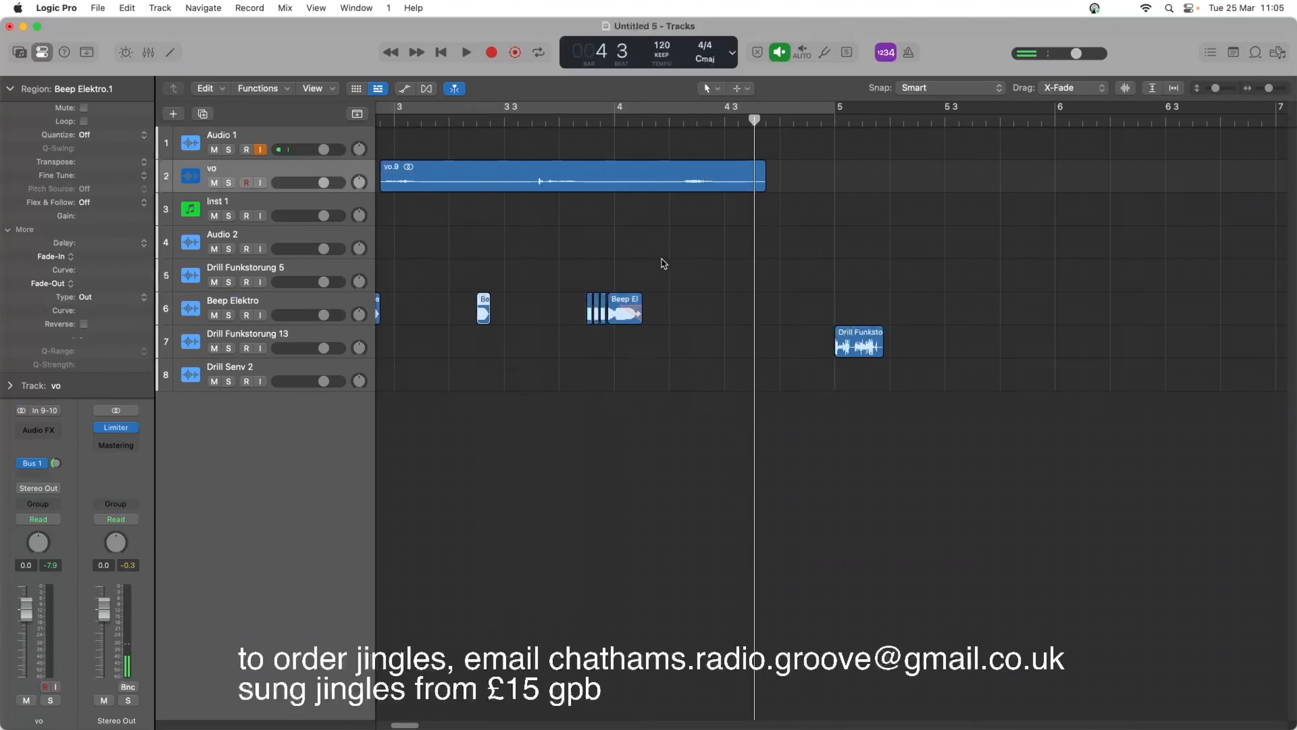
left_click_drag(663, 262, 381, 340)
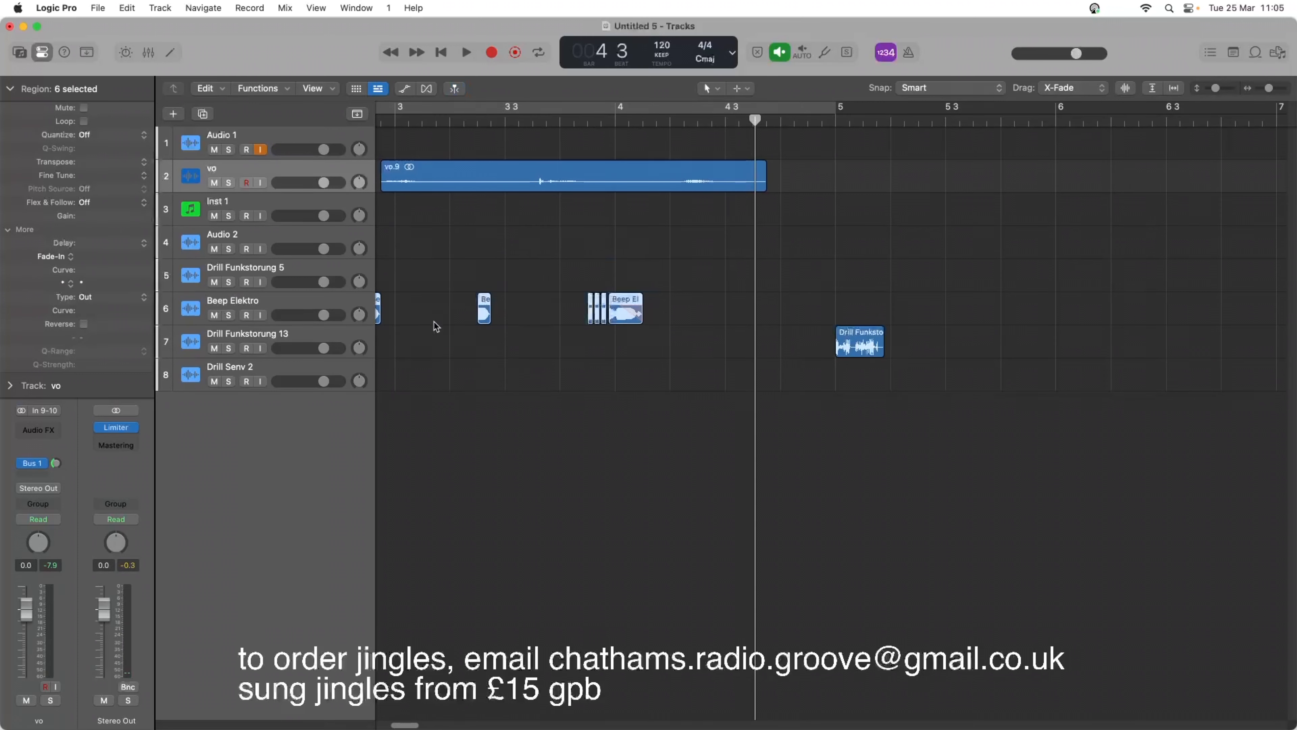
left_click_drag(484, 312, 503, 313)
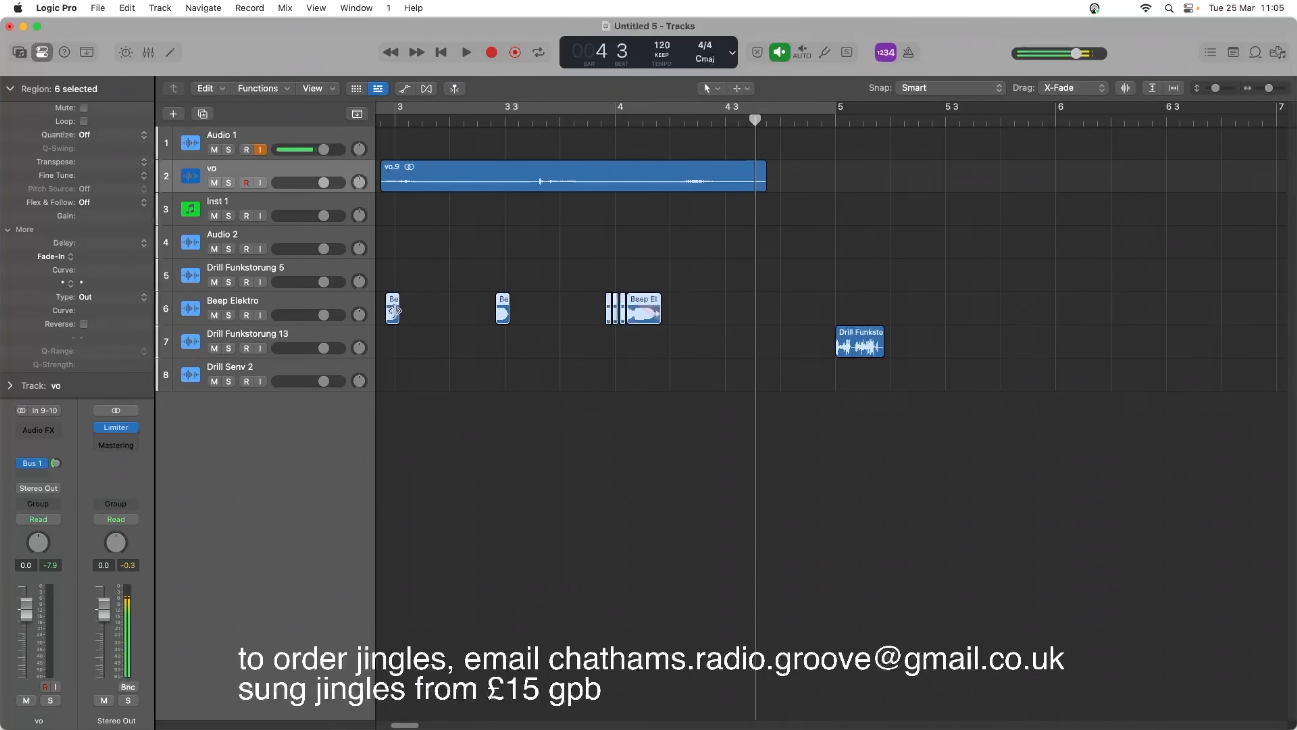
left_click(388, 122)
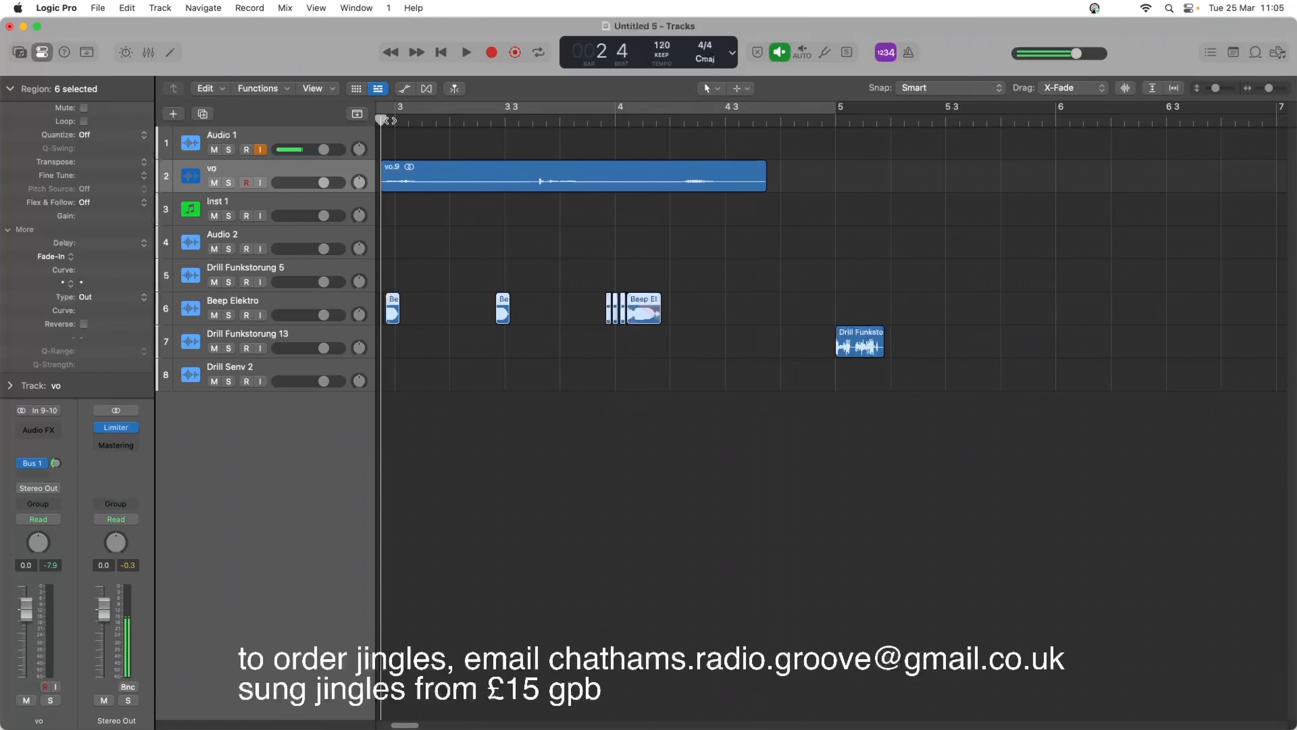
left_click_drag(390, 121, 385, 120)
key("space")
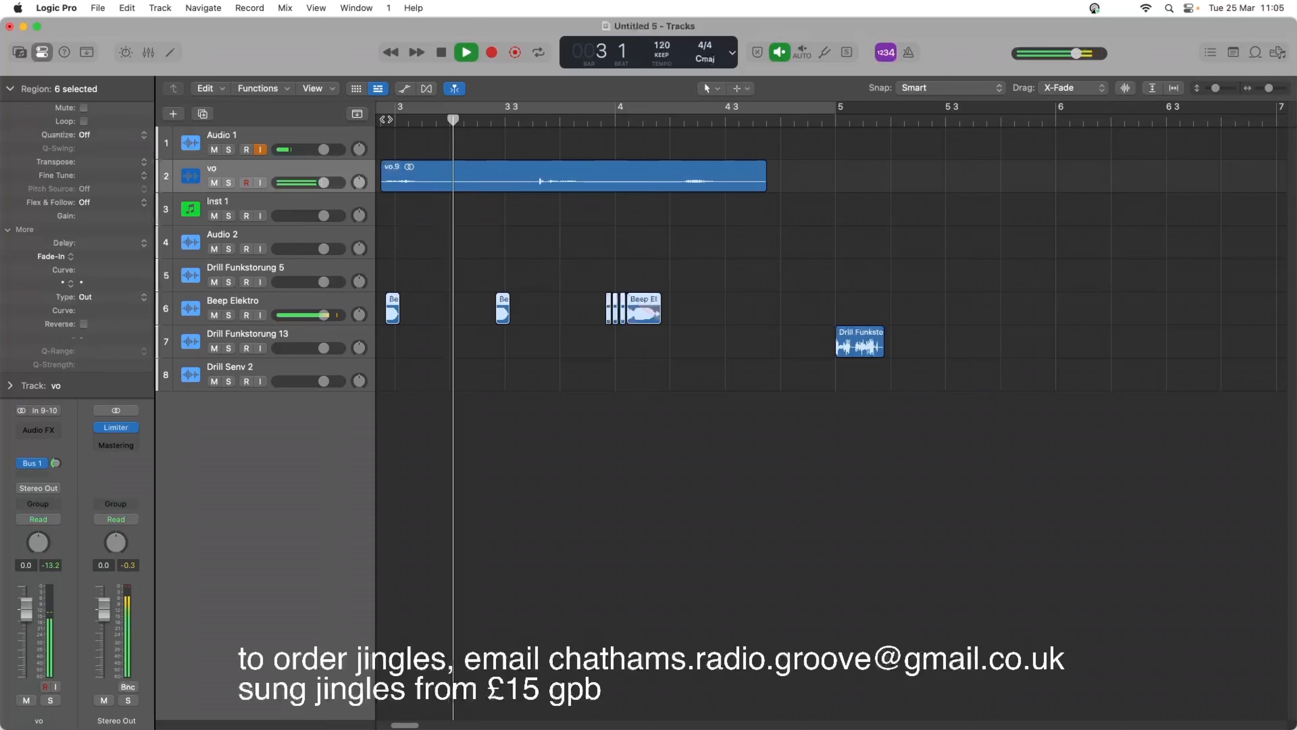
key("space")
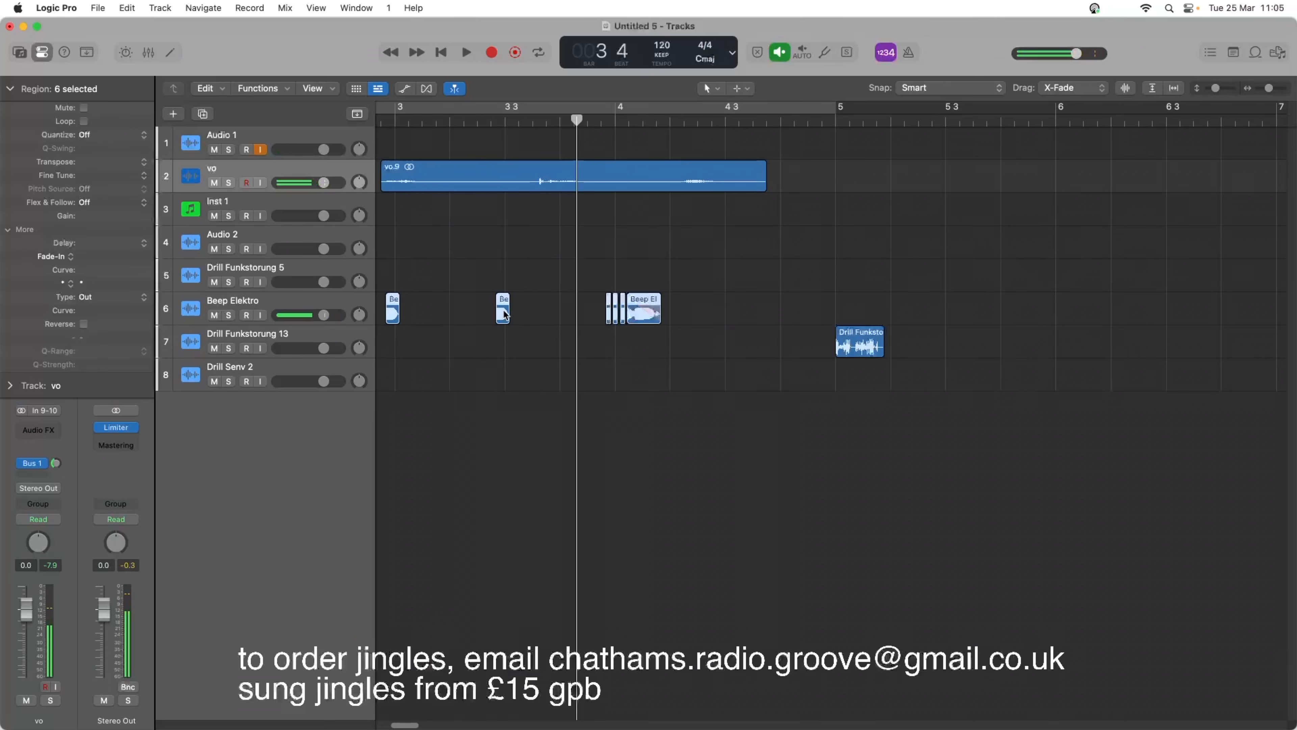
Split vo.9 at its second word, move the rear part earlier to start with the second beep, and play the result.
mouse_move(503, 313)
left_mouse_down()
mouse_move(531, 308)
mouse_move(504, 308)
left_mouse_up()
key("space")
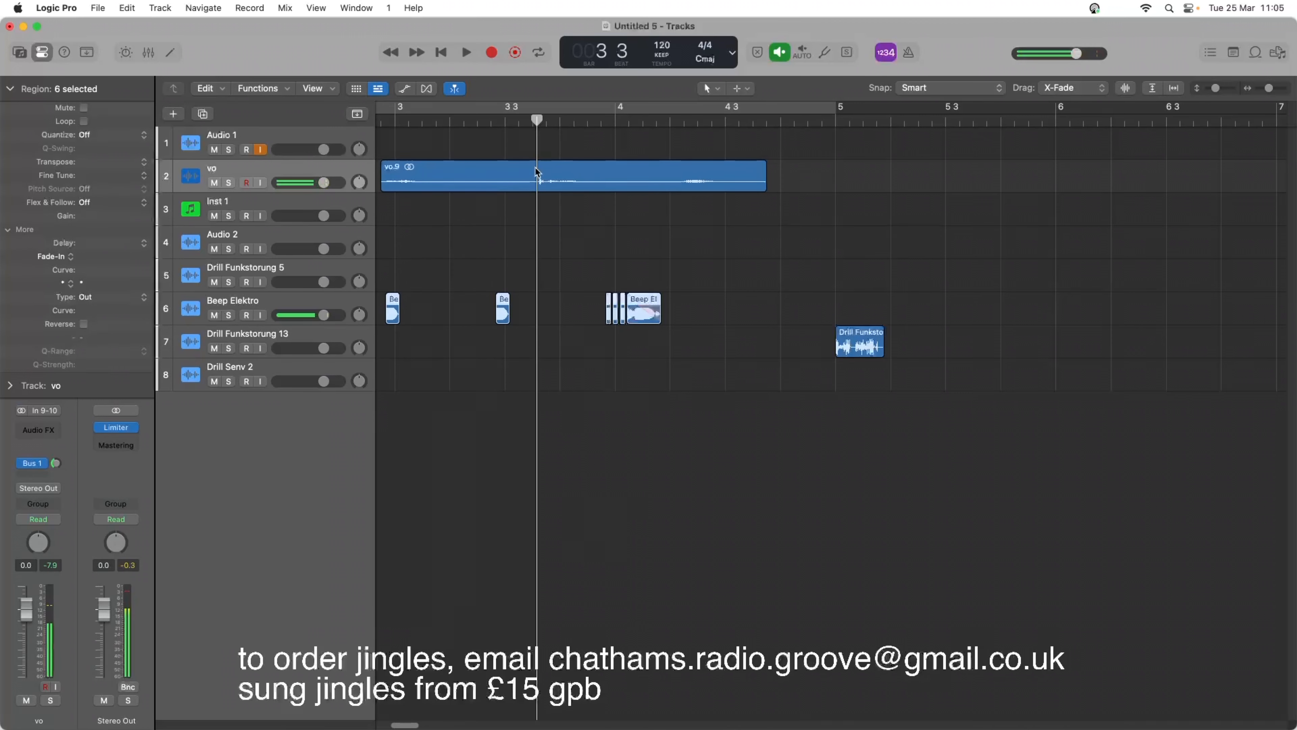
right_click(531, 174)
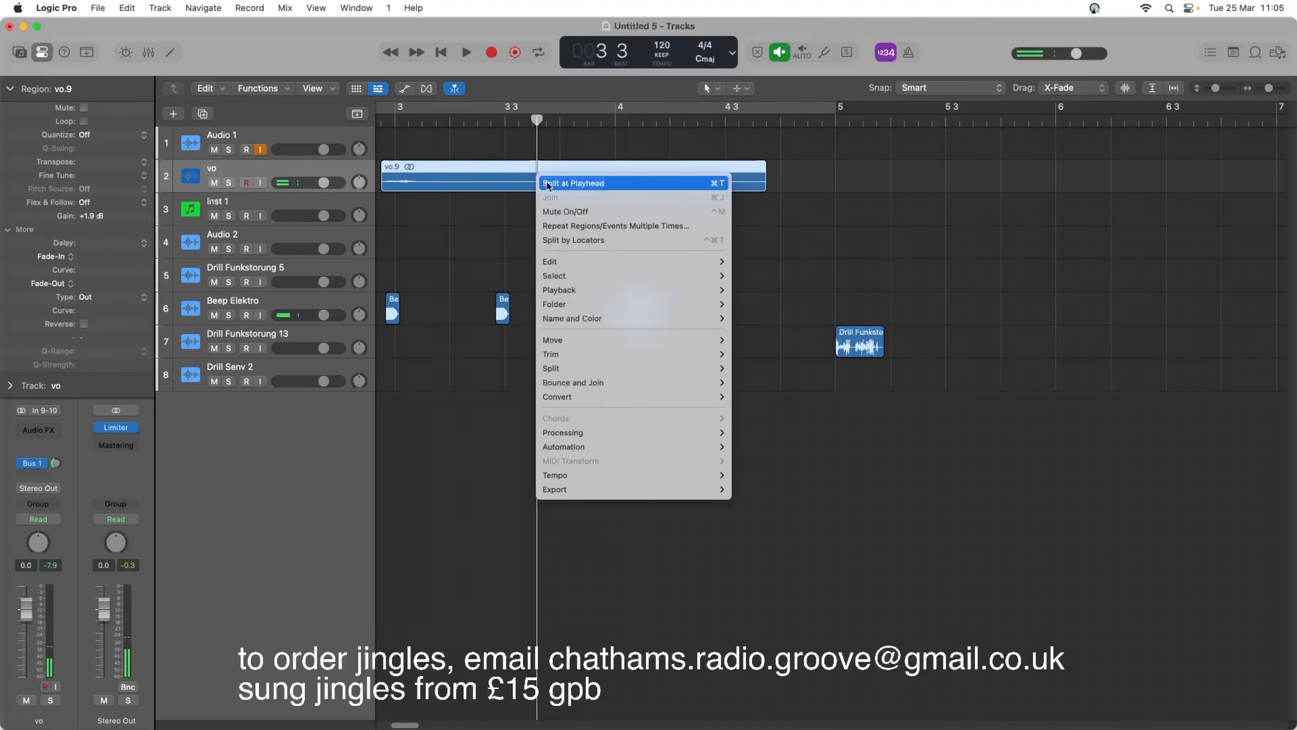
left_click(543, 180)
mouse_move(531, 184)
left_mouse_down()
mouse_move(495, 184)
mouse_move(543, 185)
mouse_move(514, 181)
left_mouse_up()
key("space")
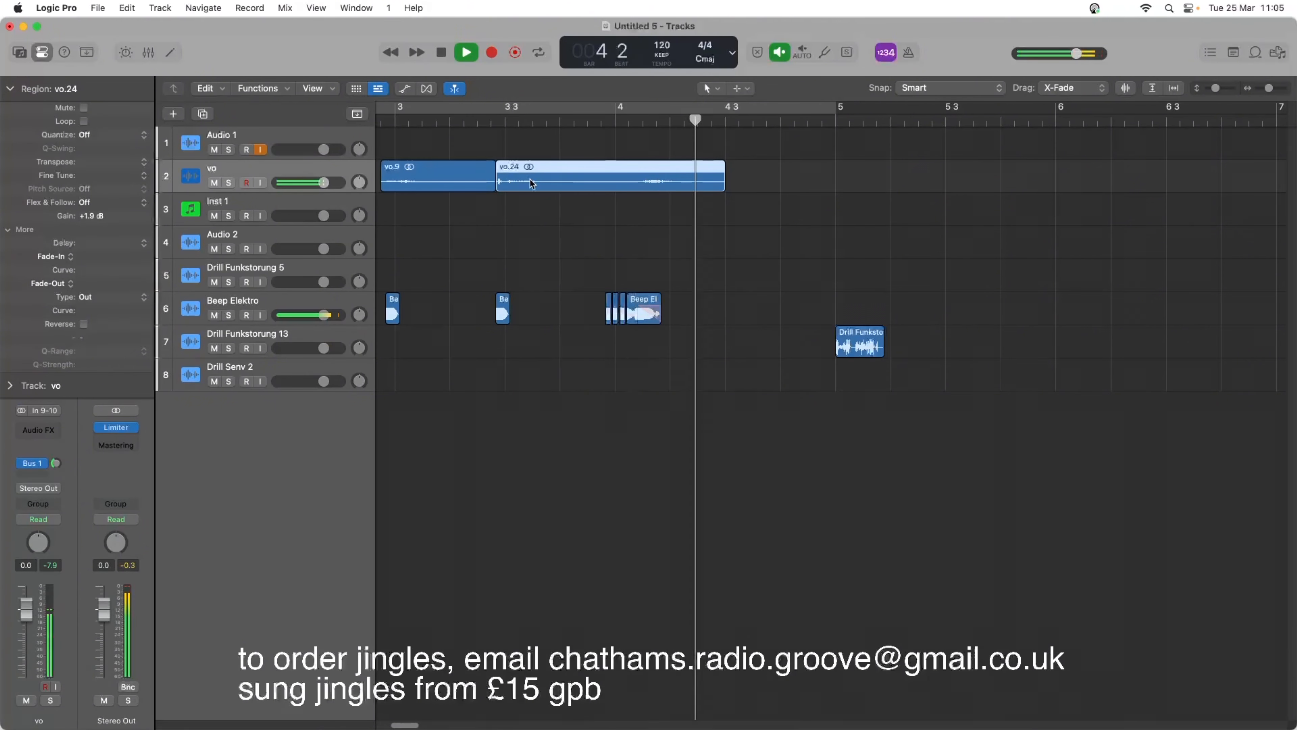
key("space")
key("space")
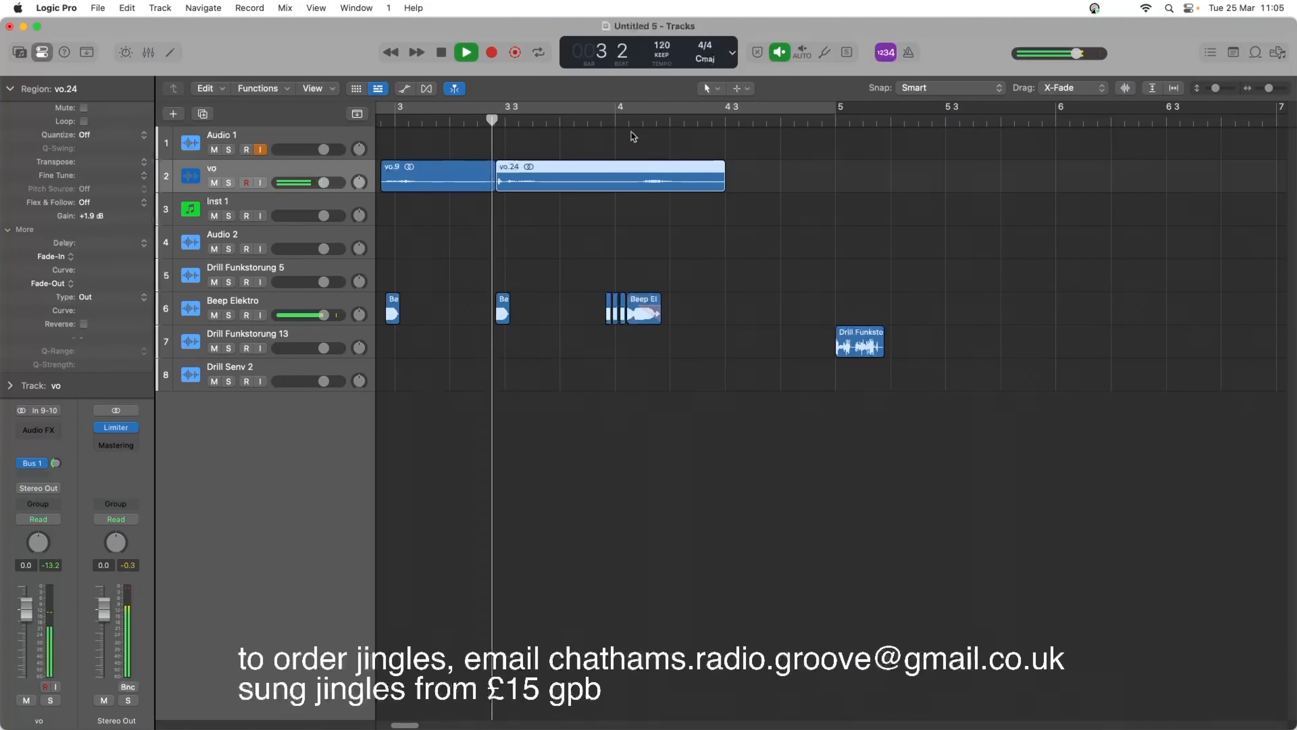
key("space")
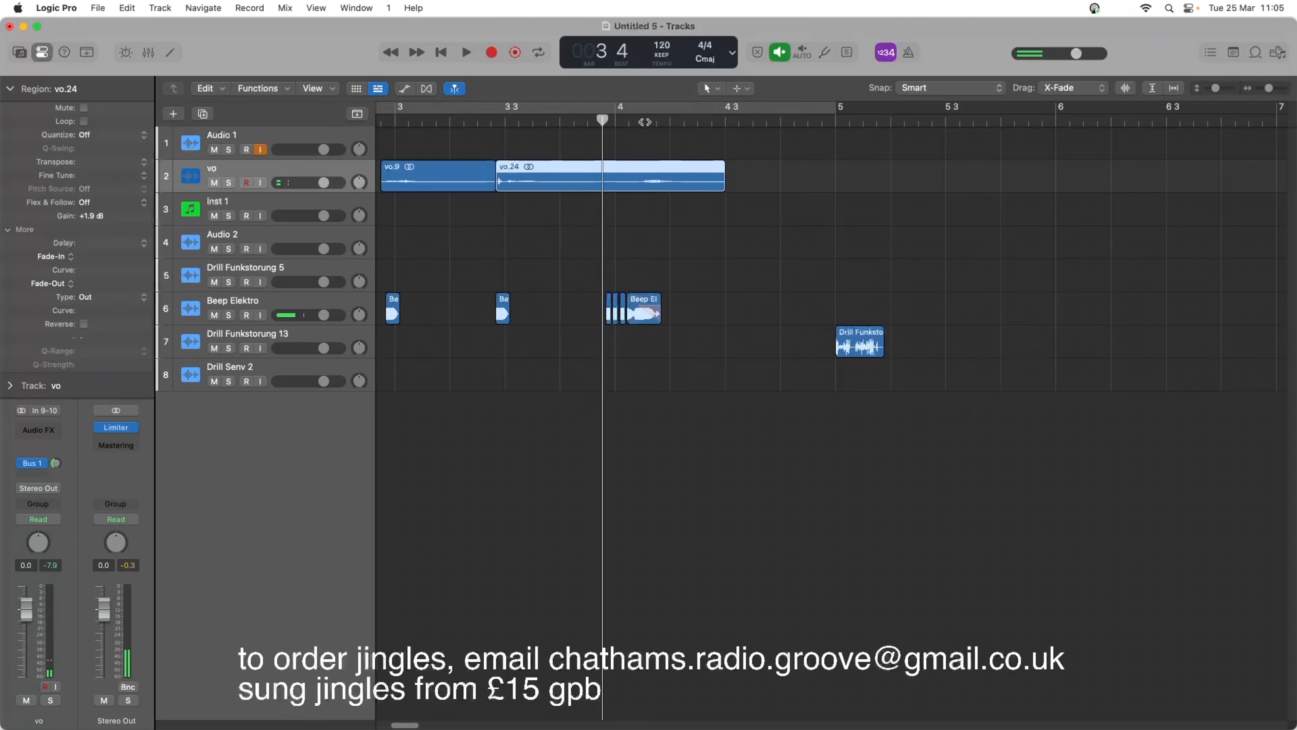
Split vo.24 about half a beat after bar 4 and shorten its front part to a length of 0 0 3 78.
left_click(643, 119)
right_click(642, 182)
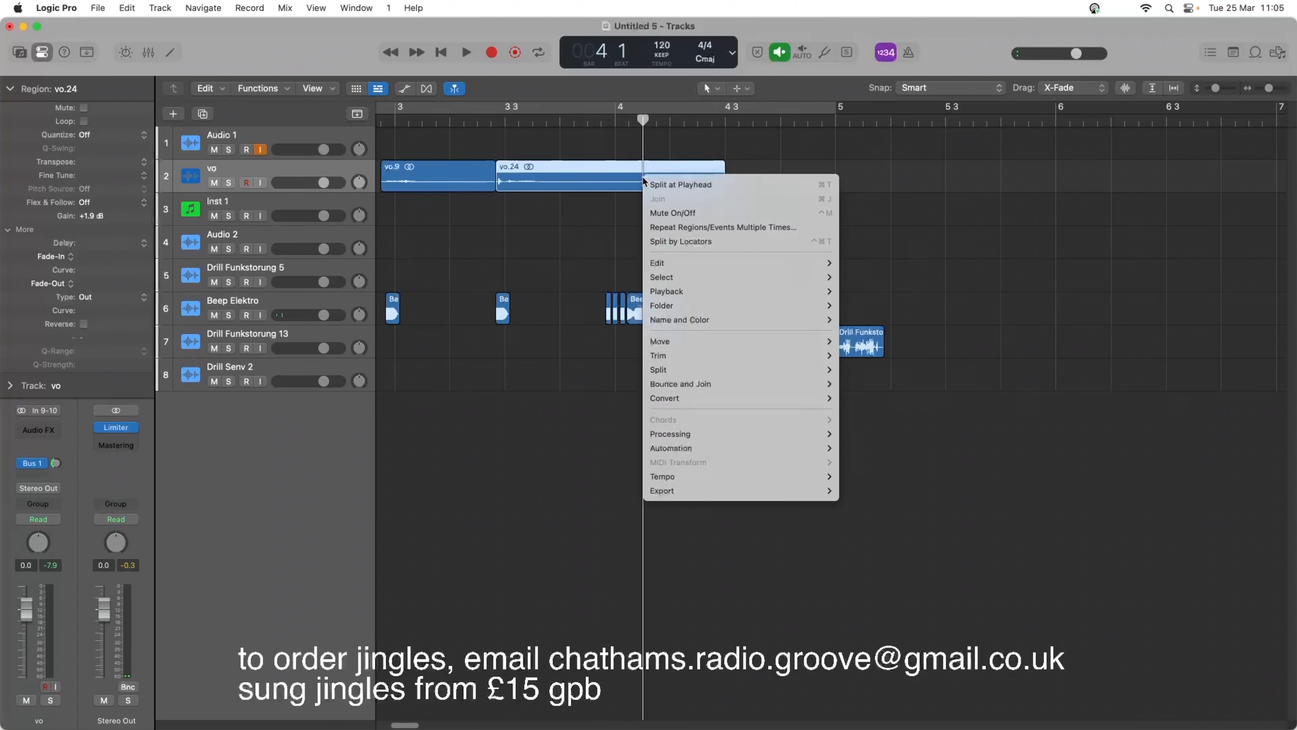
left_click(663, 186)
left_click_drag(642, 184, 541, 184)
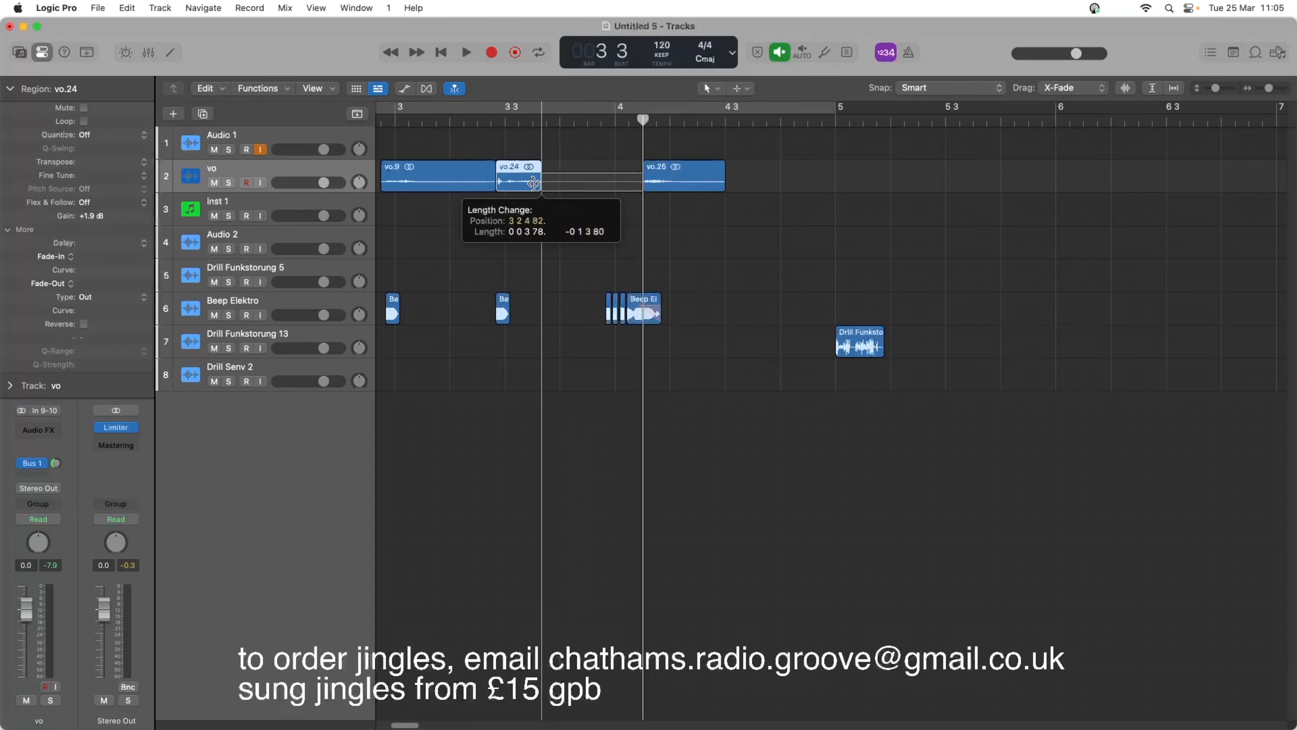
Move the vo.25 region earlier so it starts with the short repeated beeps before bar 4, and play that section.
left_click_drag(672, 174, 638, 173)
key("space")
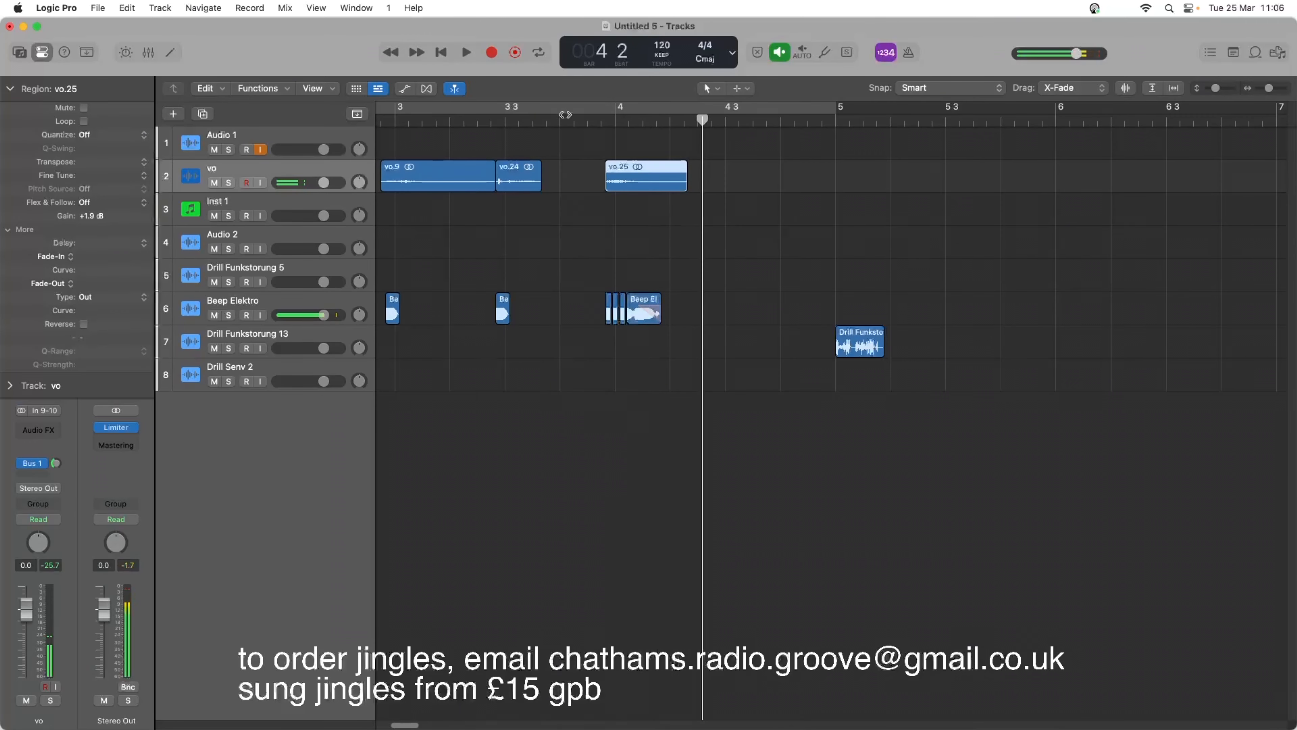
left_click(560, 114)
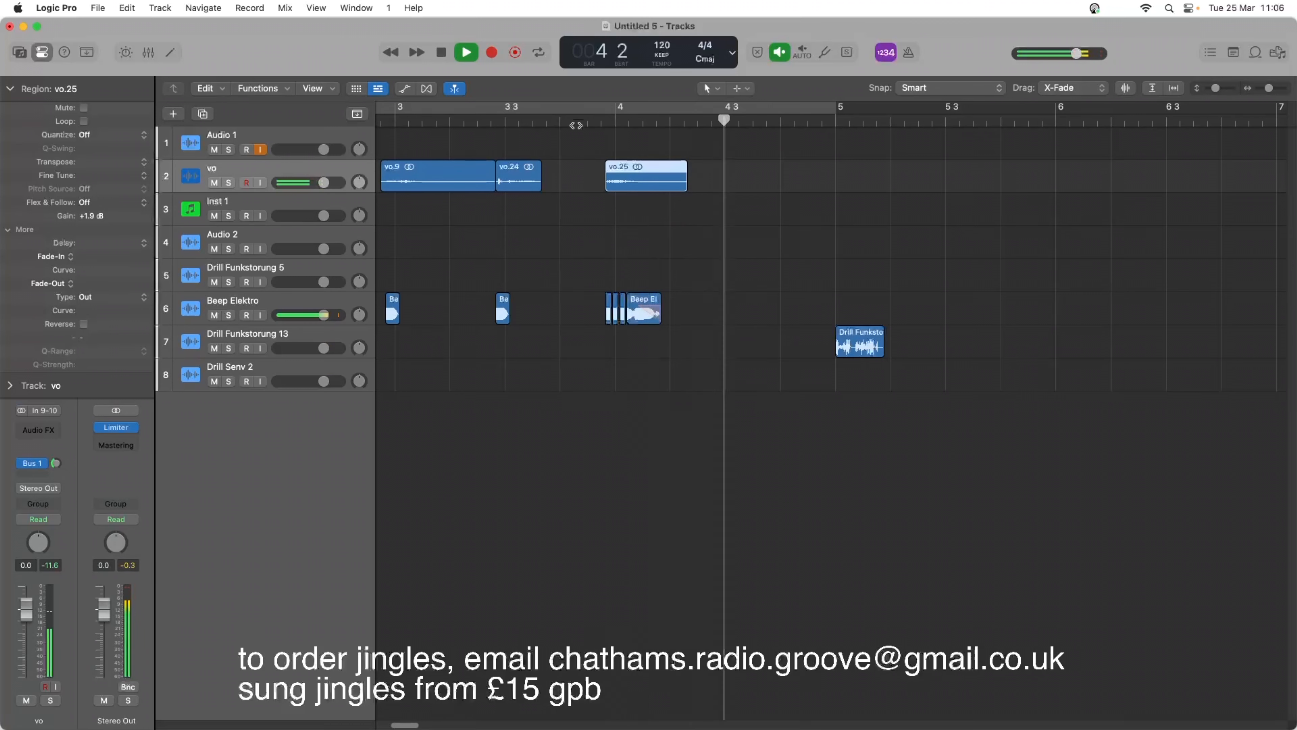
key("space")
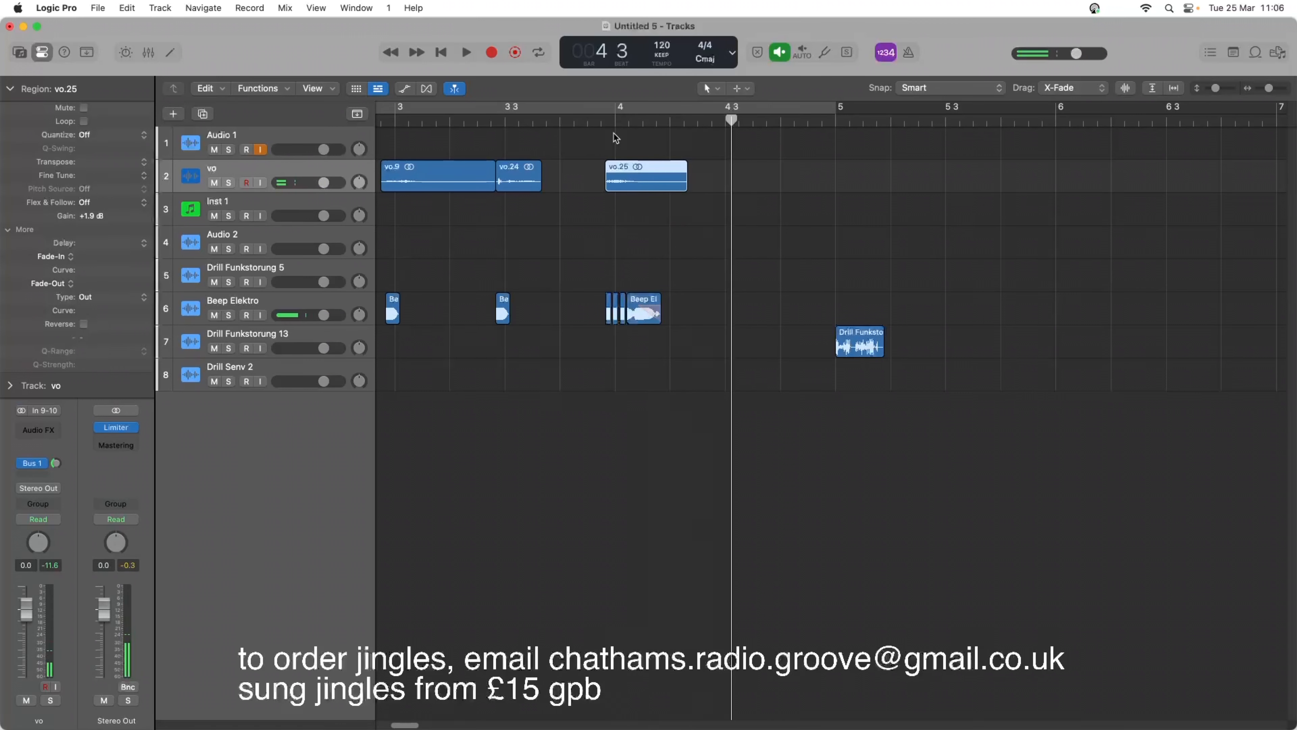
left_click(611, 121)
key("space")
key("space")
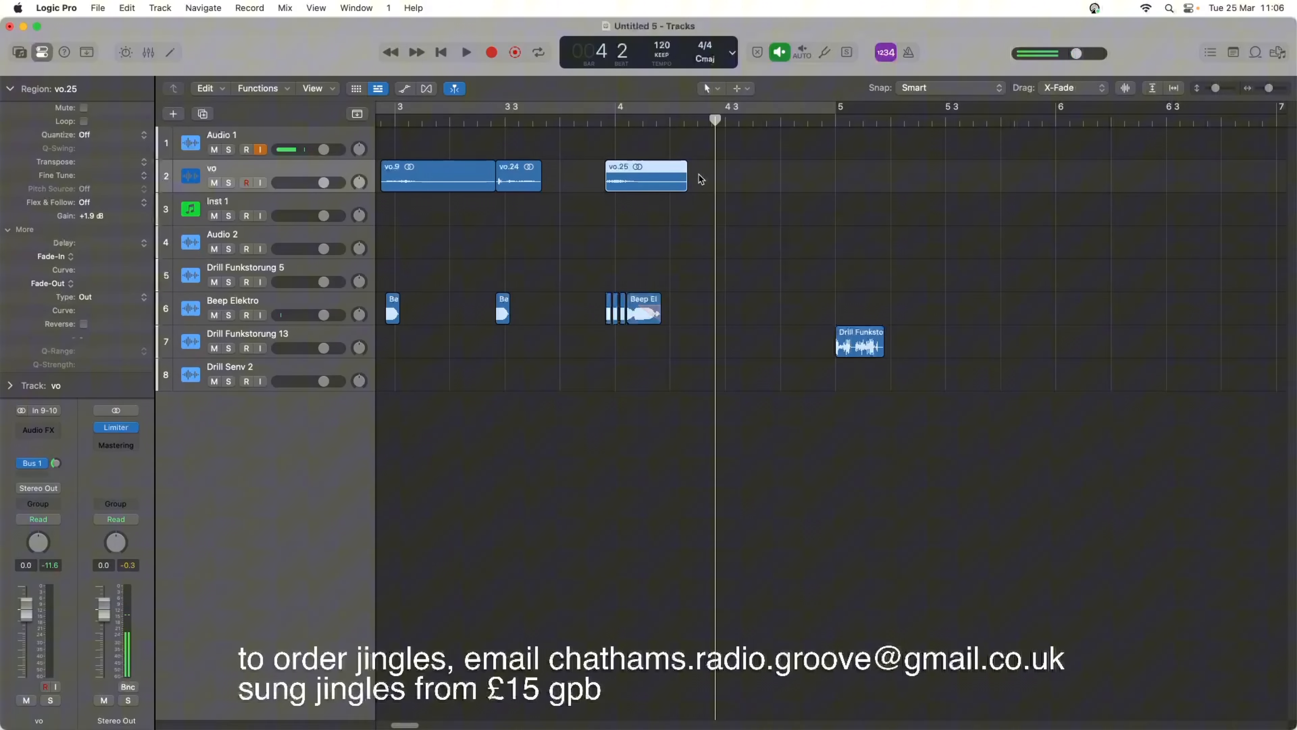
Add a fade-out of 588 to vo.25 with the Fade tool, change it to Slow Down, and play the jingle from the start.
key("t")
left_click(748, 306)
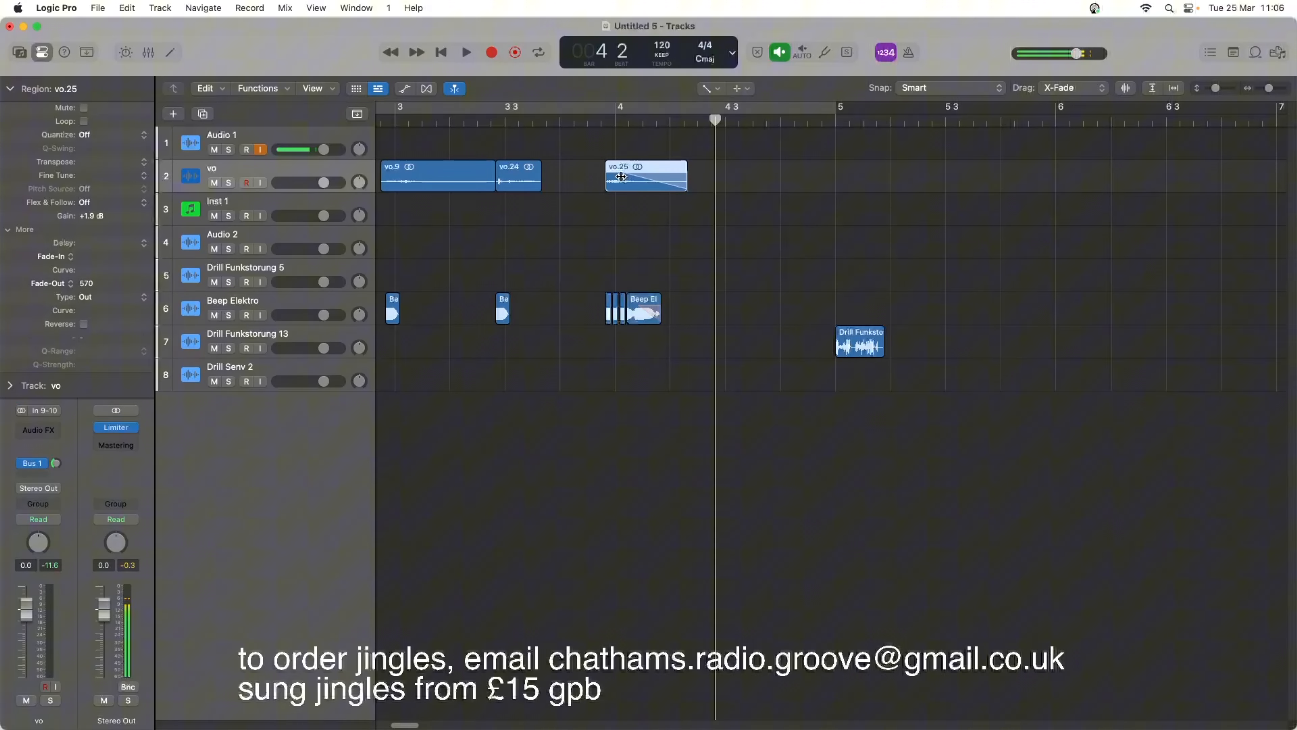
right_click(654, 174)
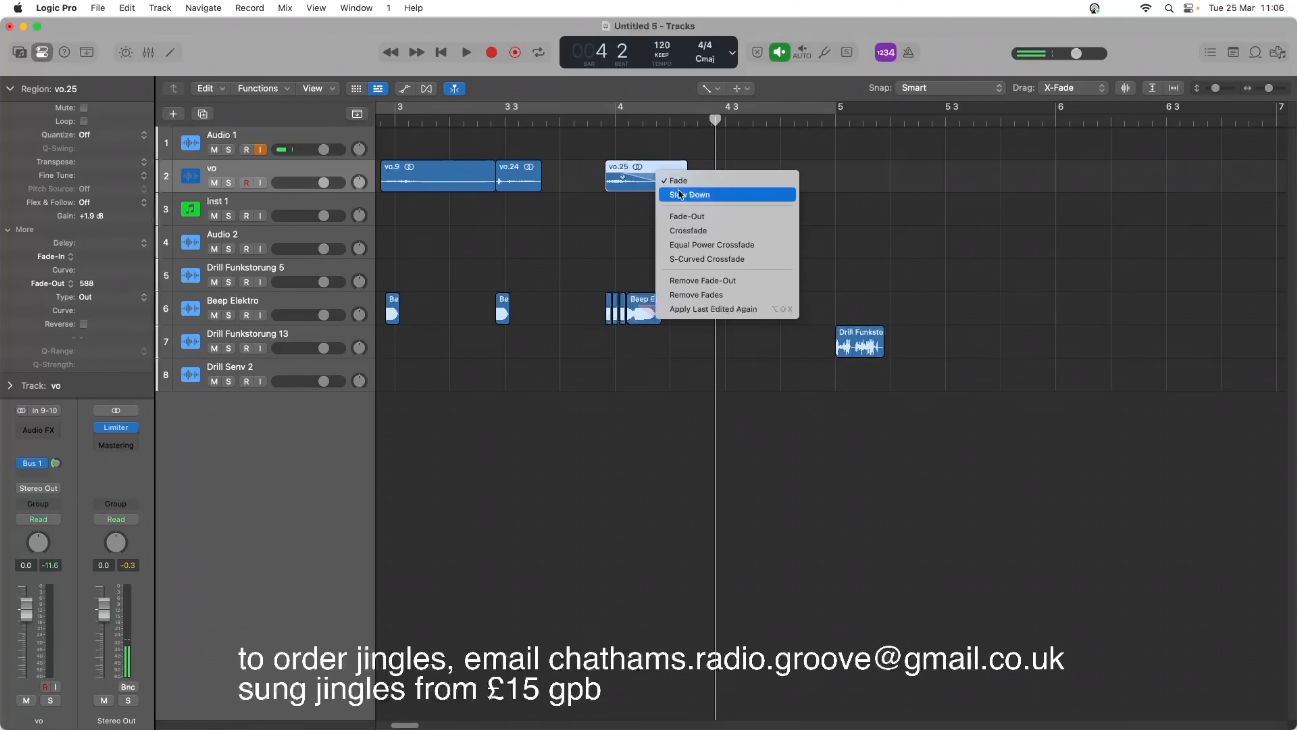
left_click(680, 194)
left_click(594, 117)
key("space")
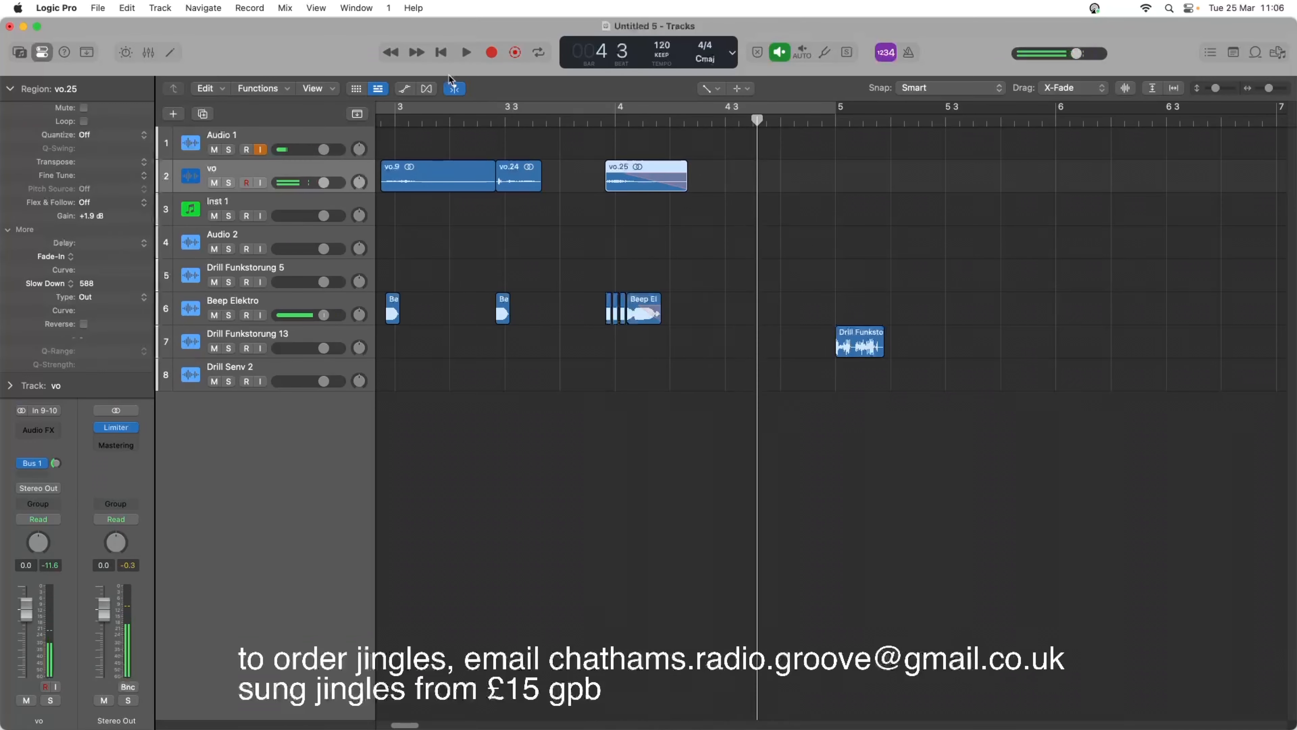
left_click(440, 53)
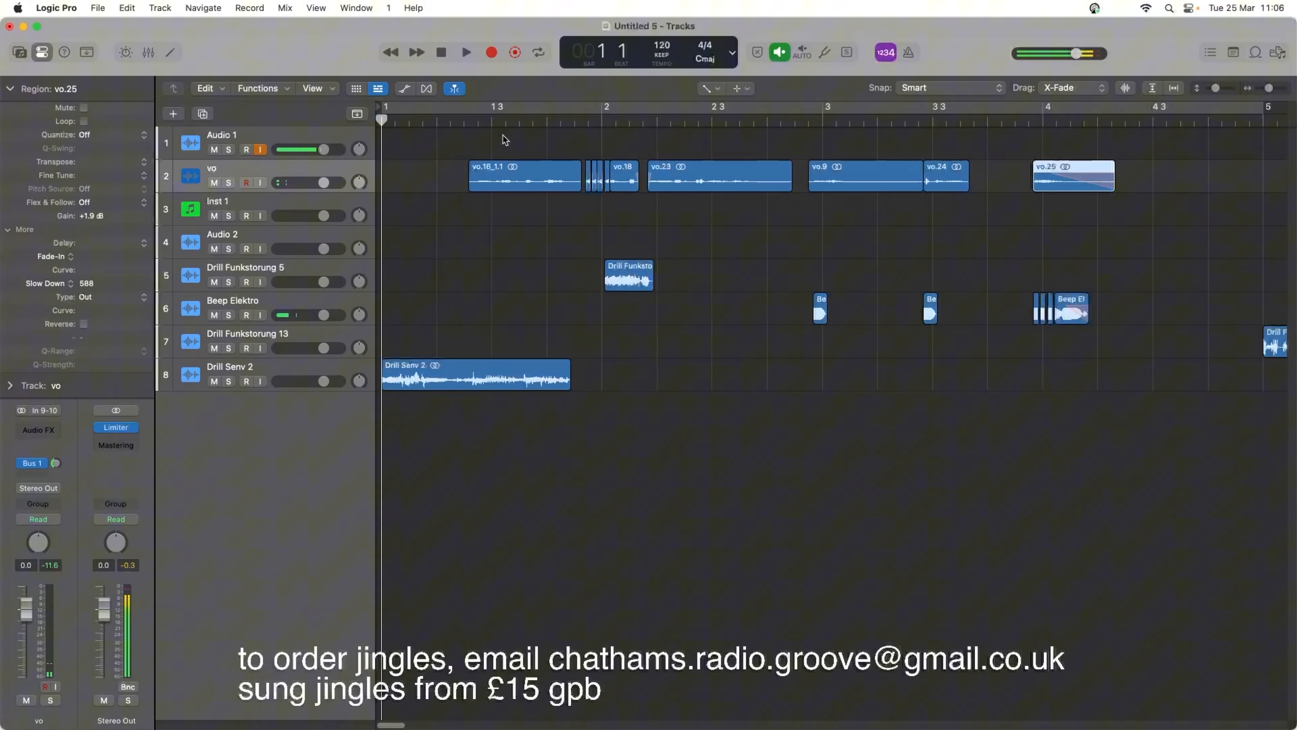
key("space")
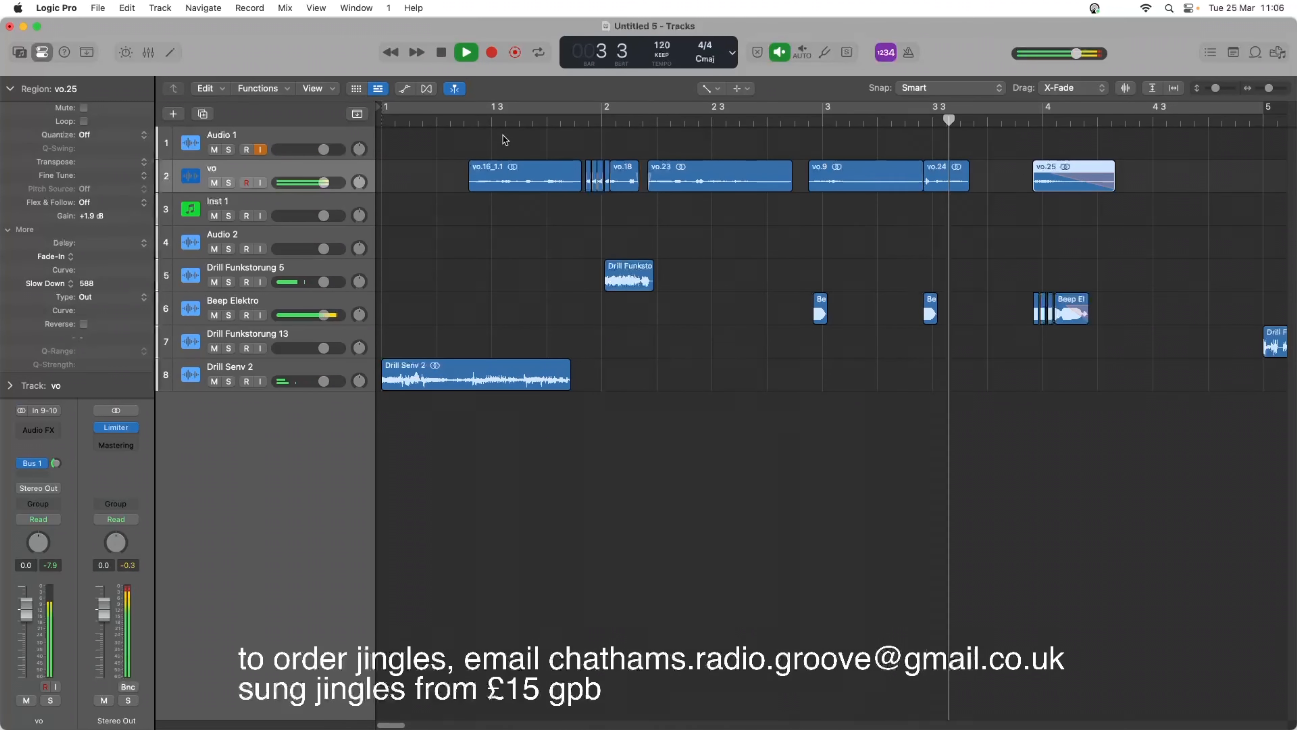
key("space")
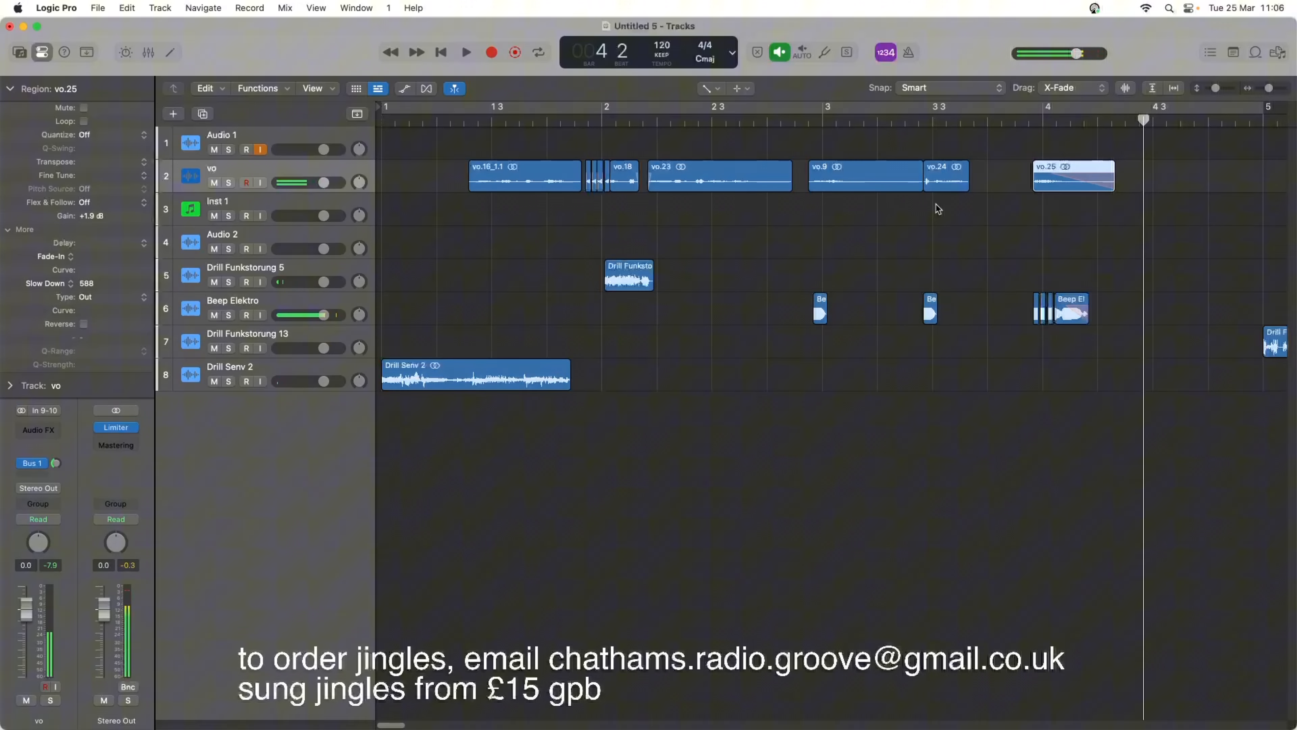
Switch back to the Pointer tool, extend the end of vo.24 to just before vo.25, and play on past bar 5.
left_click(967, 181)
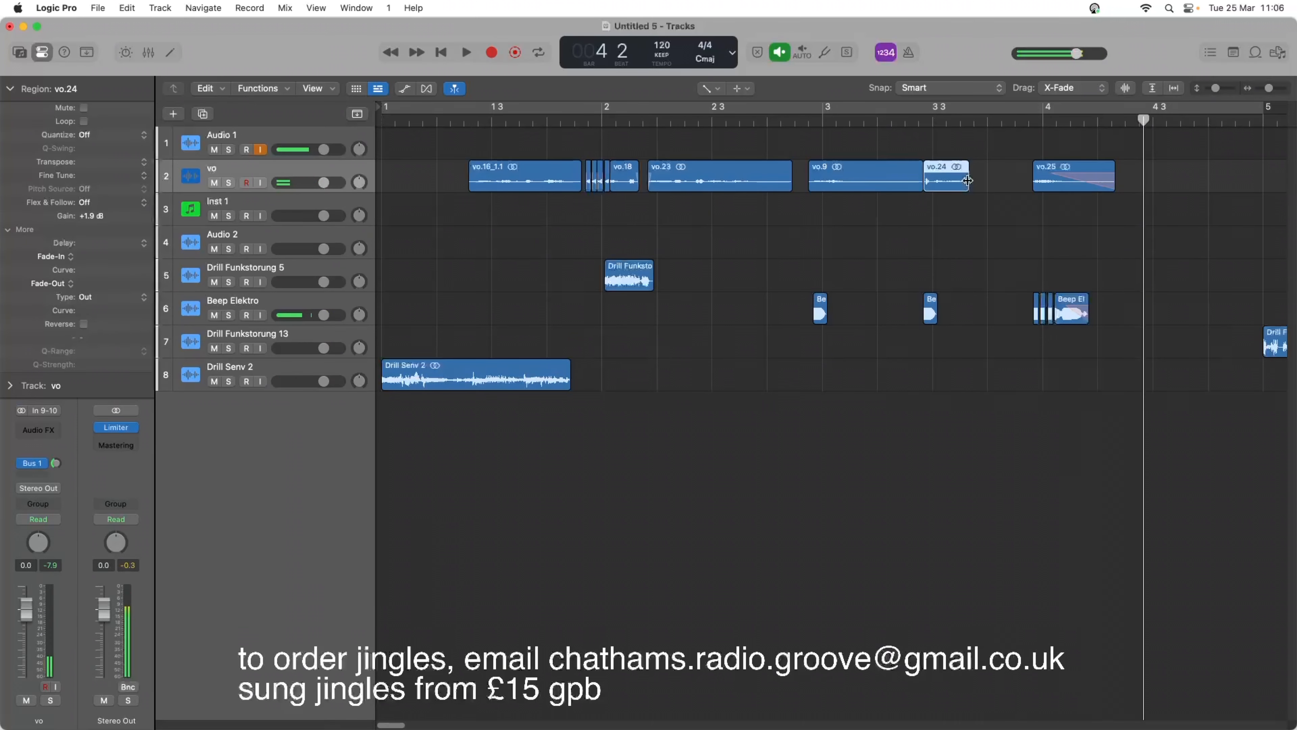
right_click(989, 176)
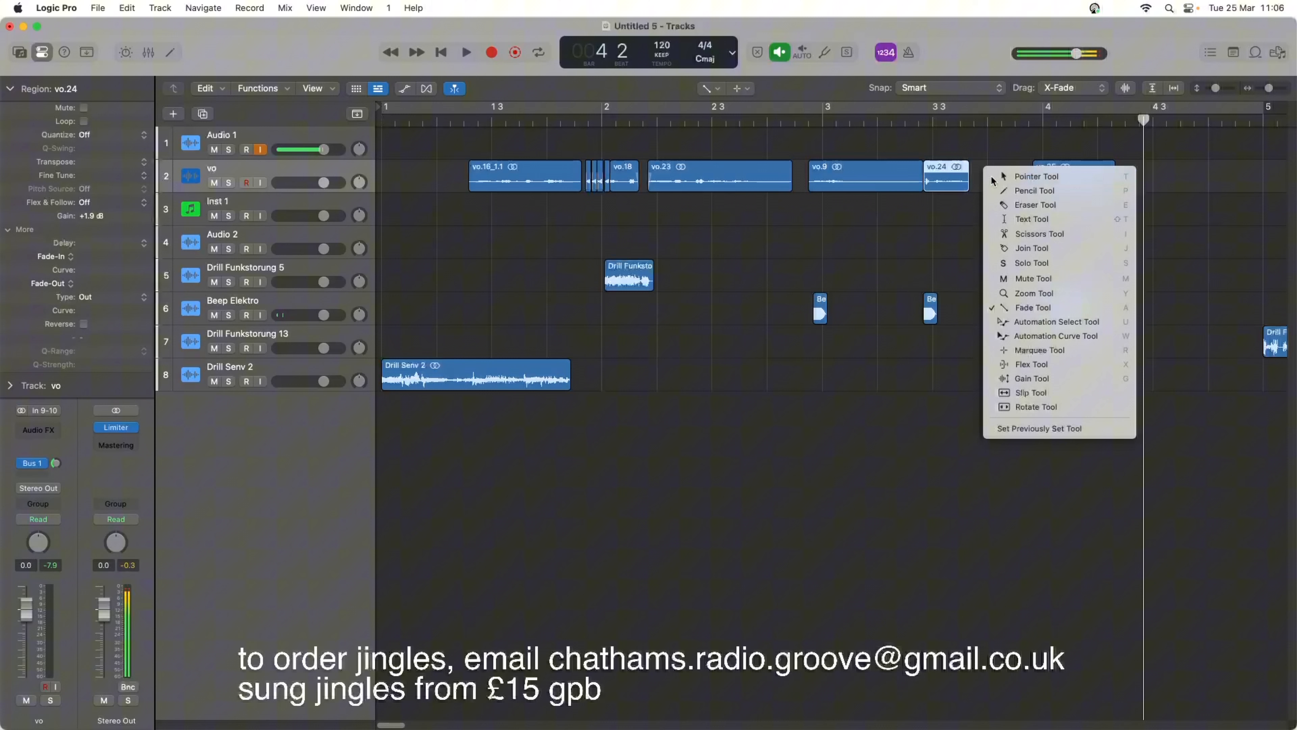
left_click(993, 178)
left_click_drag(966, 181, 1015, 180)
left_click(936, 123)
key("space")
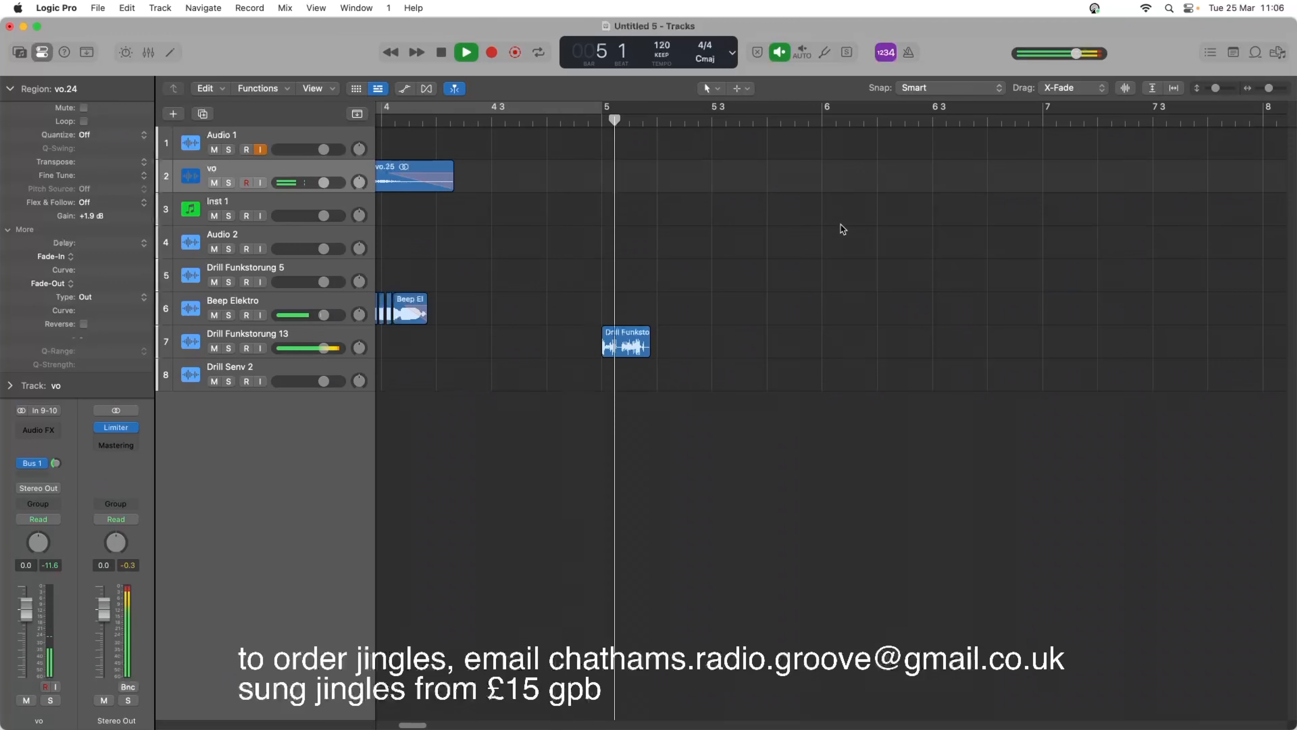
key("space")
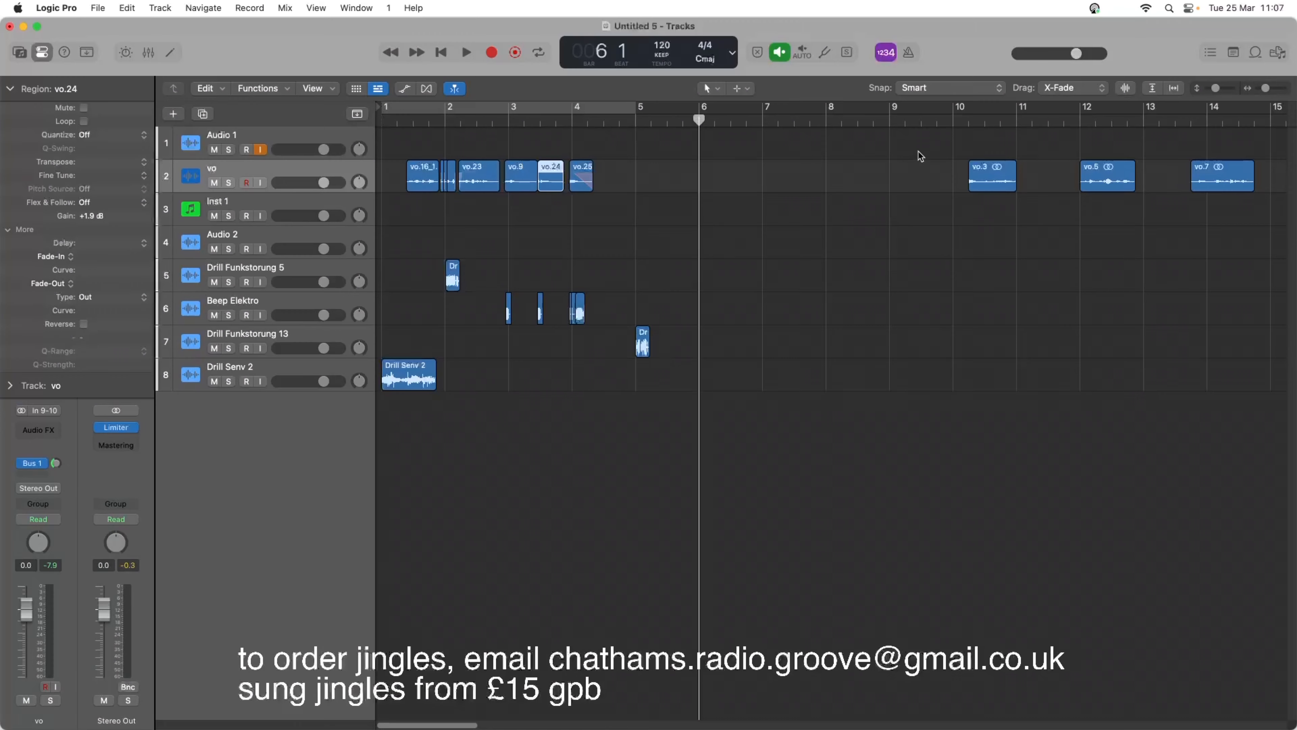
Delete the leftover vo.3, vo.5 and vo.7 regions and record a new take on the Audio 1 track from bar 6.
left_click_drag(933, 148, 1200, 190)
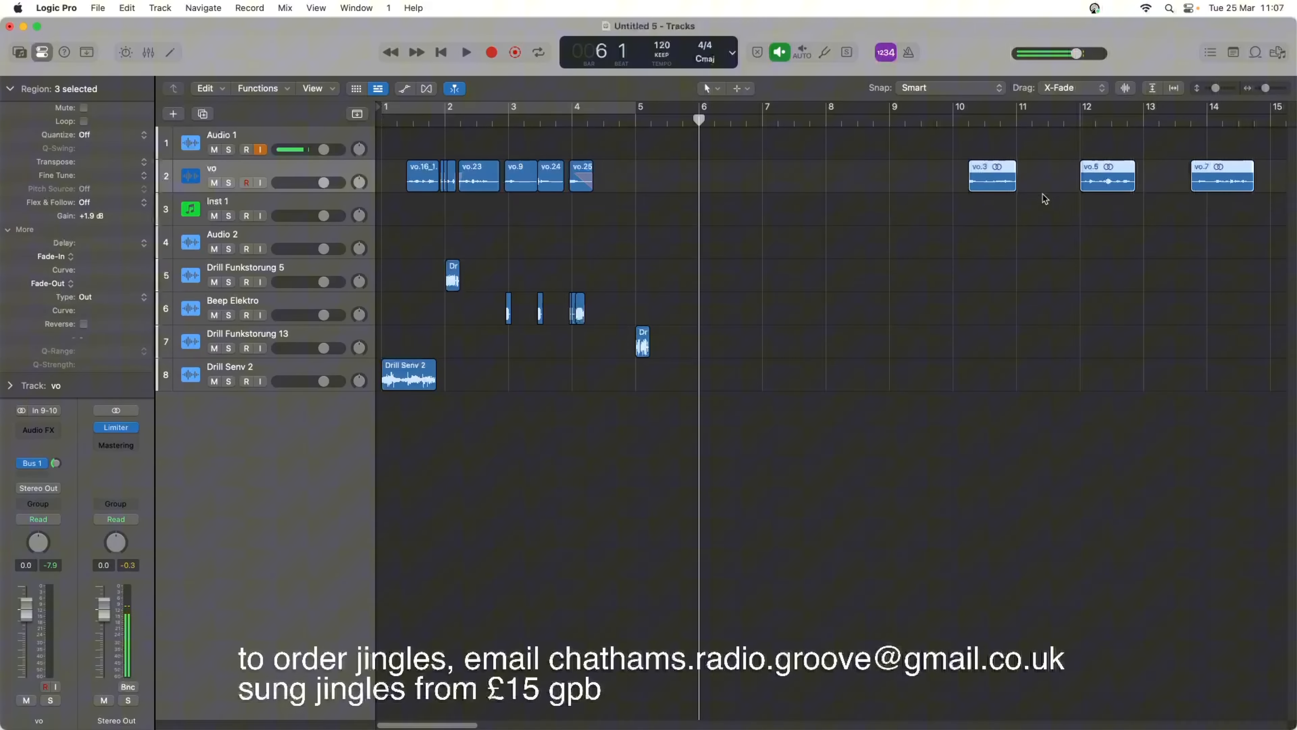
key("Delete")
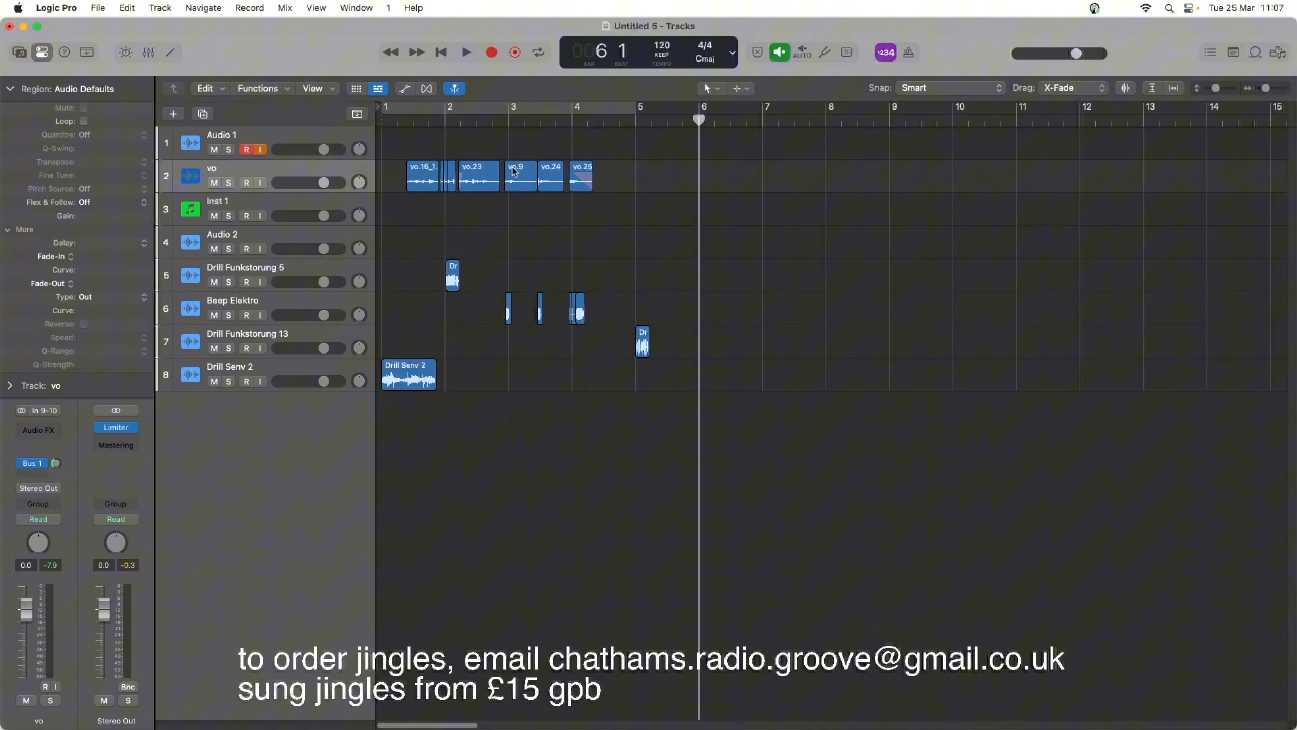
key("r")
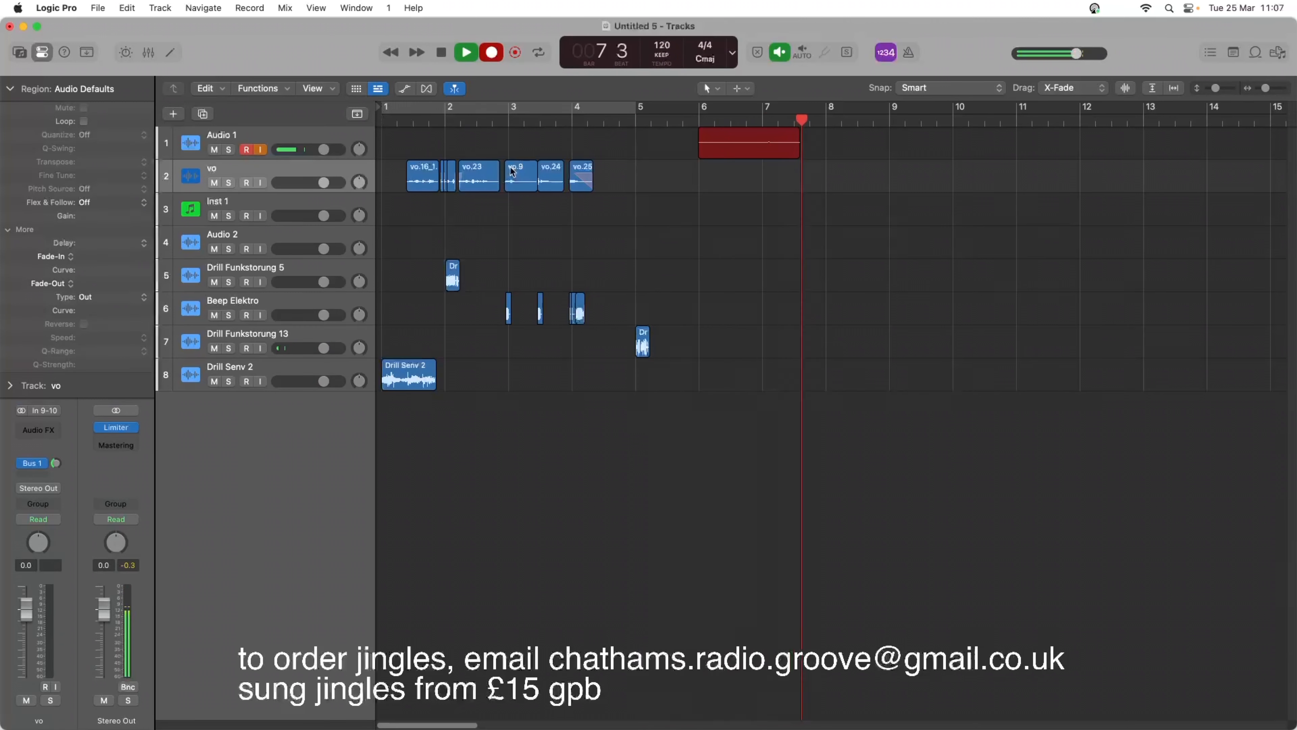
key("space")
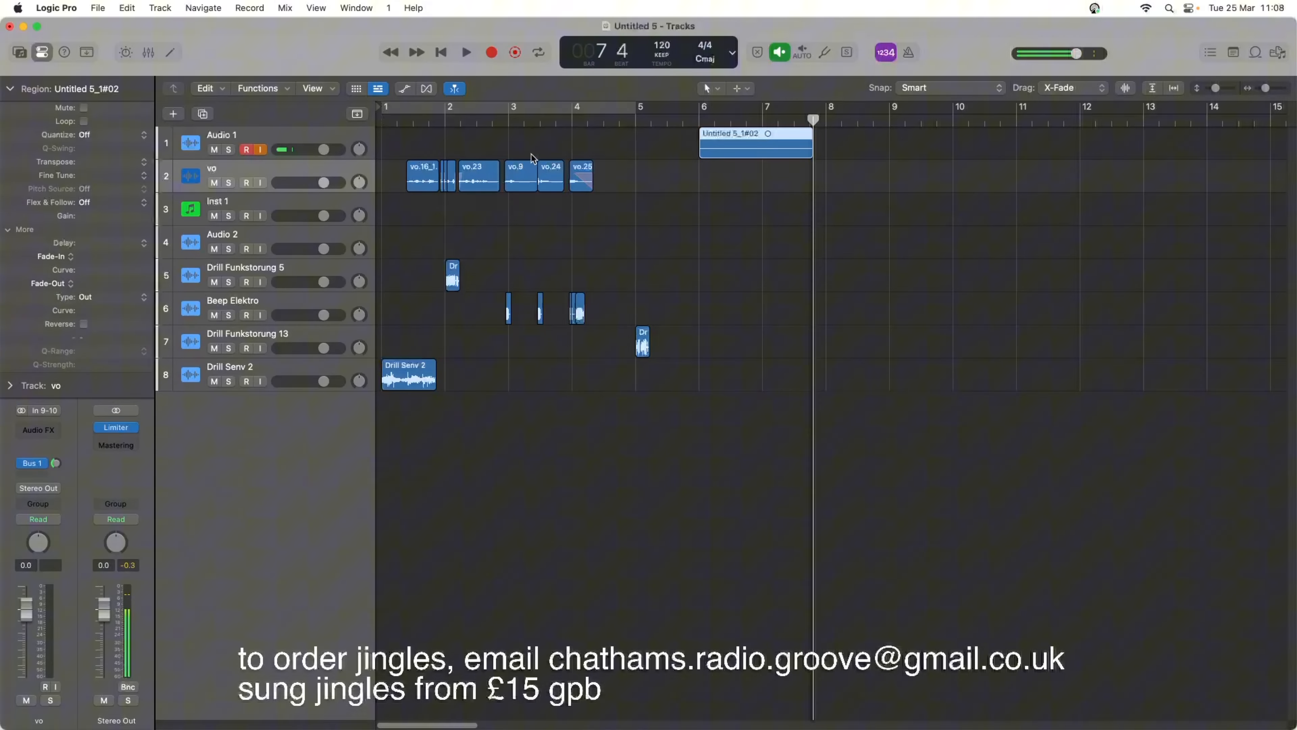
Replace the new Audio 1 recording with its in-place bounce and move the bounce onto the vo track, starting at about 4 3.
key("ctrl+b")
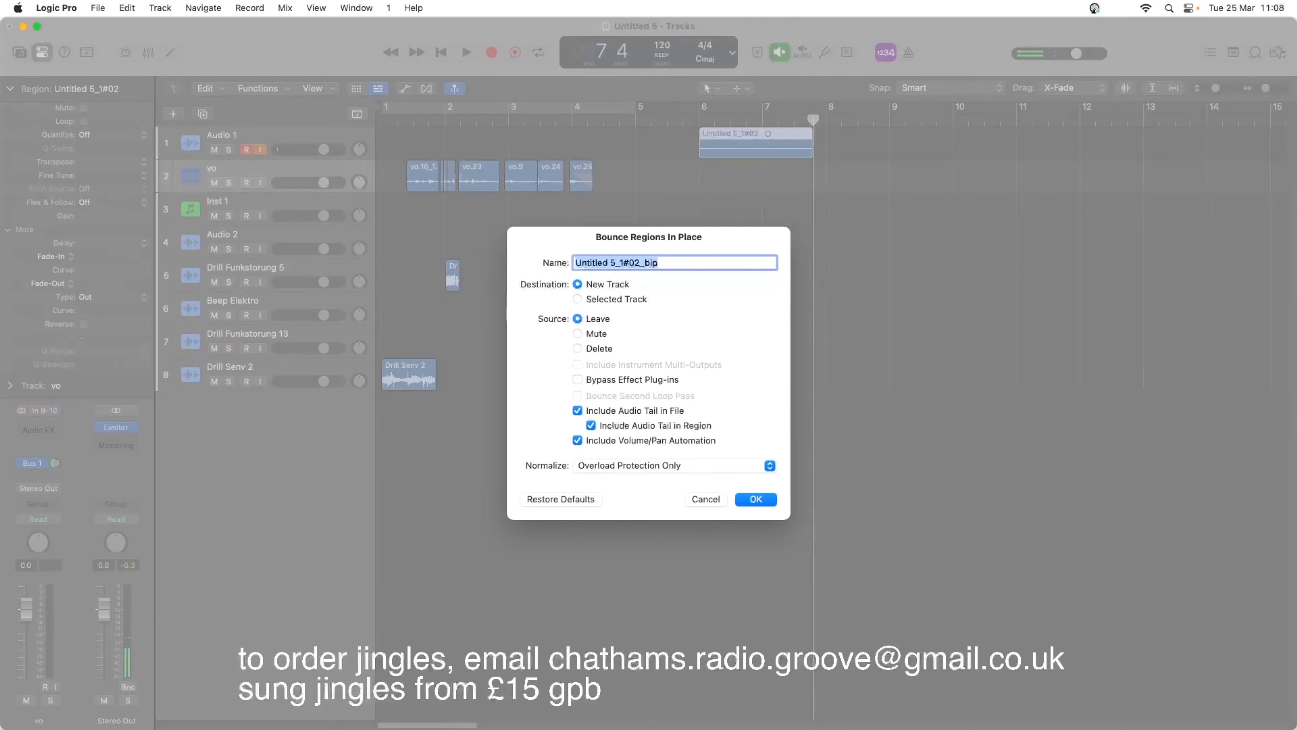
key("Return")
left_click(747, 155)
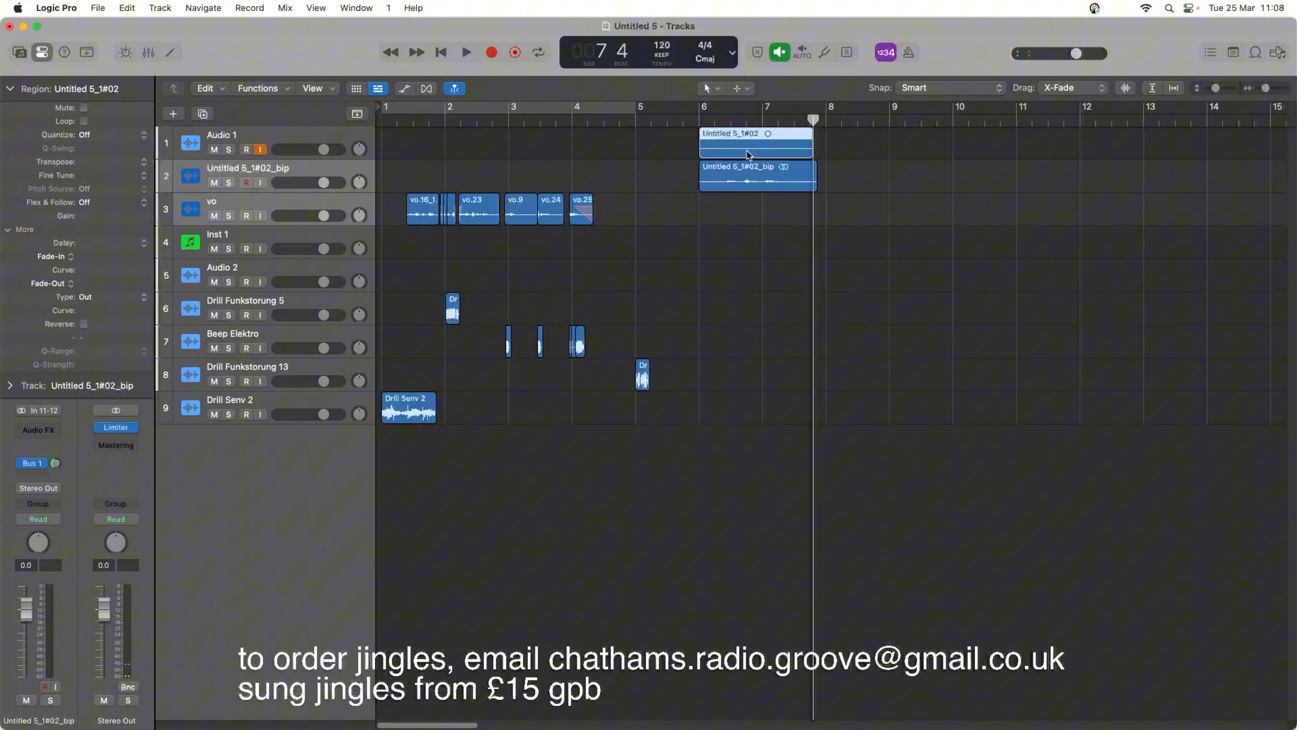
key("Delete")
key("Return")
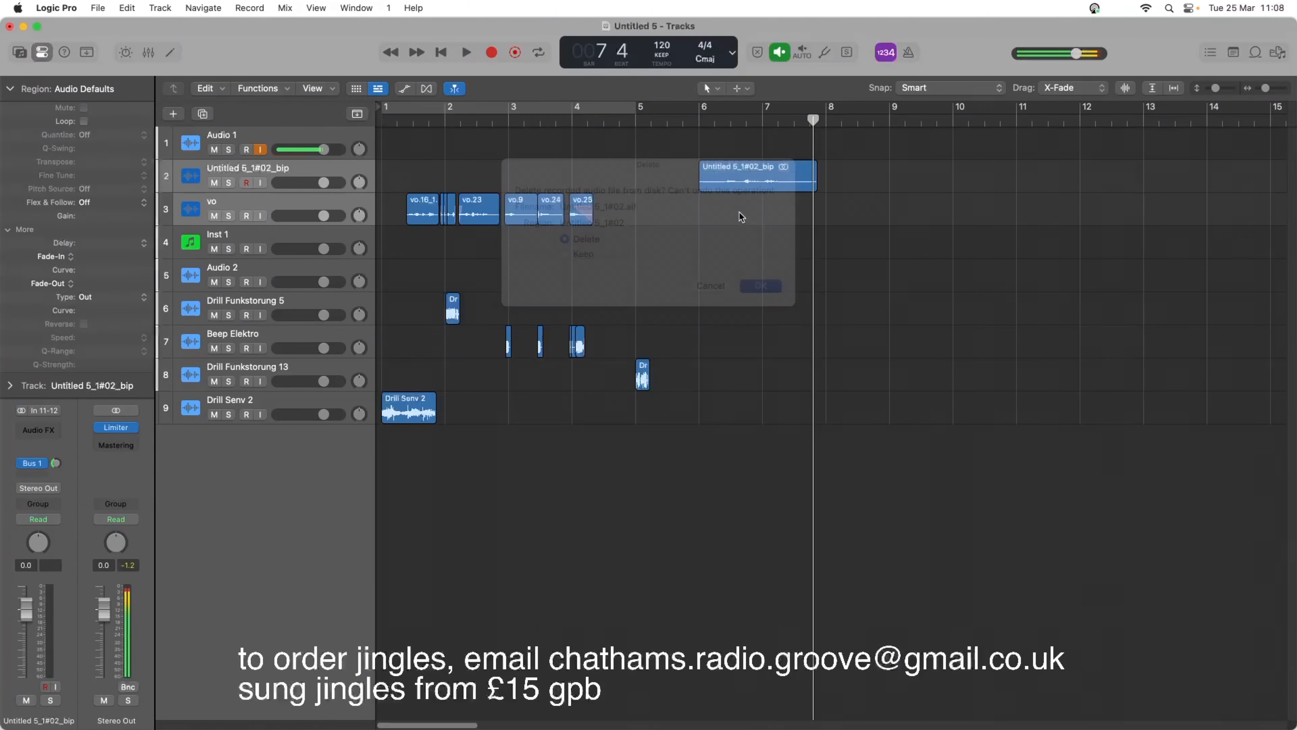
left_click_drag(733, 185, 639, 207)
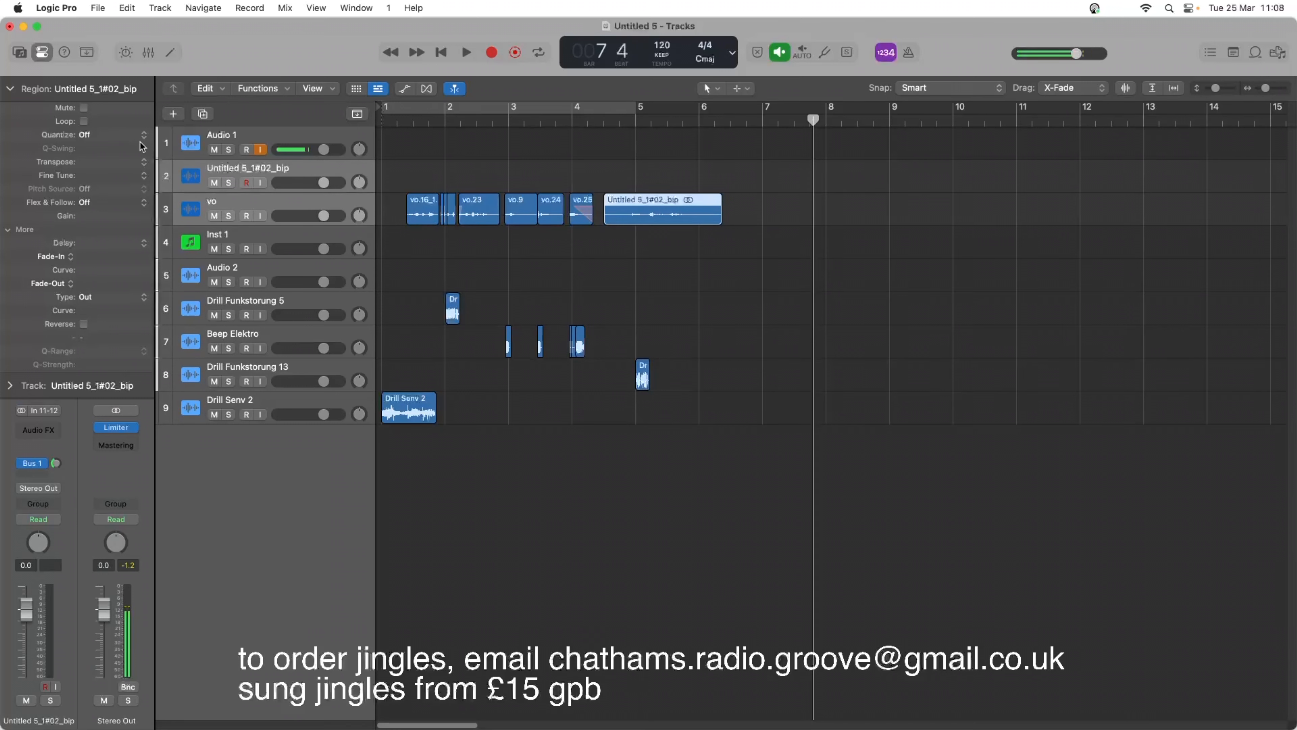
Delete the empty Untitled 5_1#02_bip track and move the Drill Funkstorung 13 region to around the middle of bar 6.
left_click(288, 168)
key("super+BackSpace")
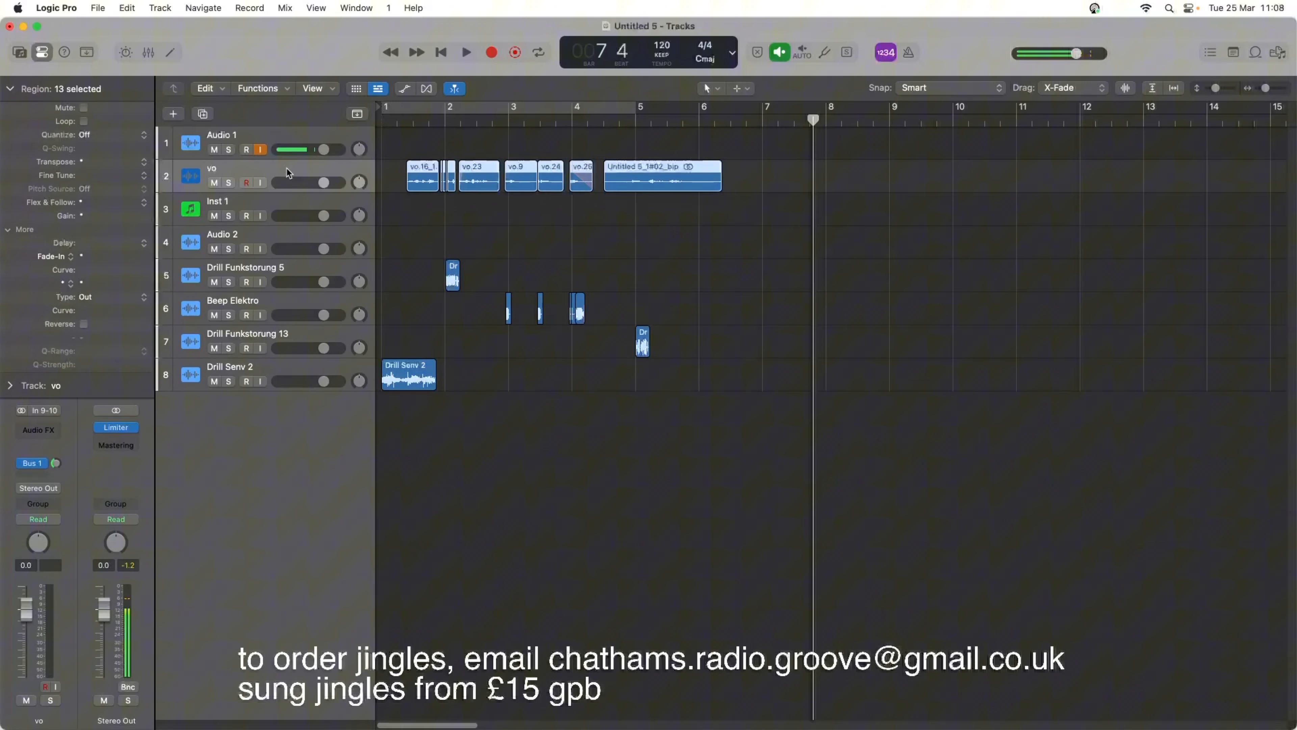
left_click(537, 128)
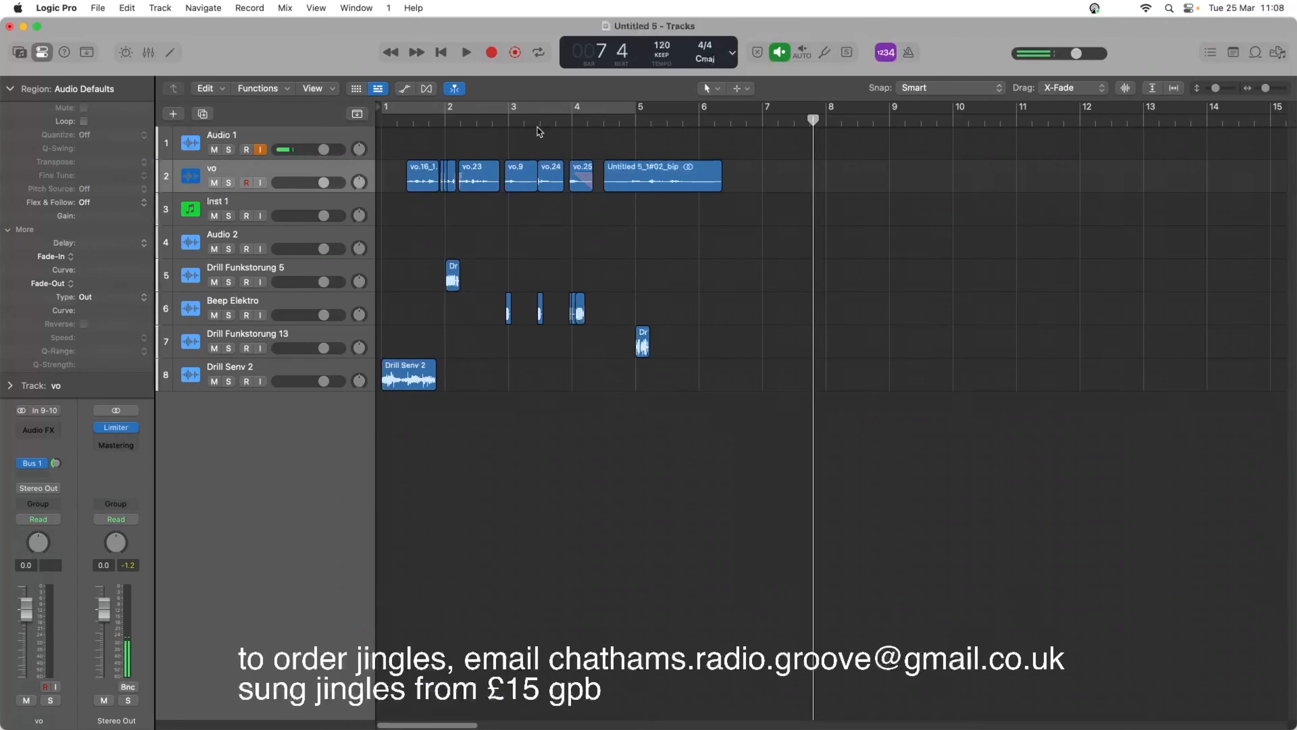
left_click_drag(635, 329, 727, 331)
Trim the start of the bounced phrase on the vo track, place it right after vo.25, and play the transition.
double_click(523, 120)
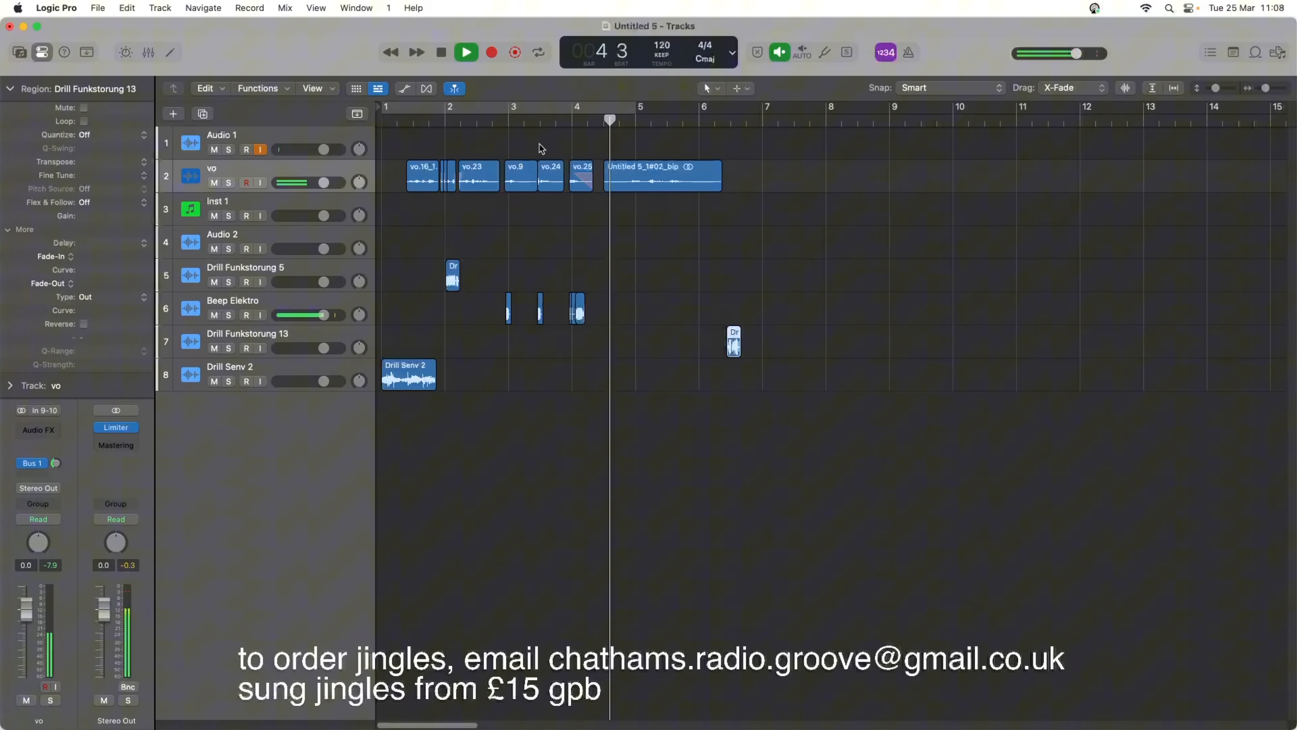
key("space")
left_click(607, 177)
mouse_move(606, 178)
left_mouse_down()
mouse_move(639, 187)
mouse_move(606, 184)
left_mouse_up()
double_click(553, 124)
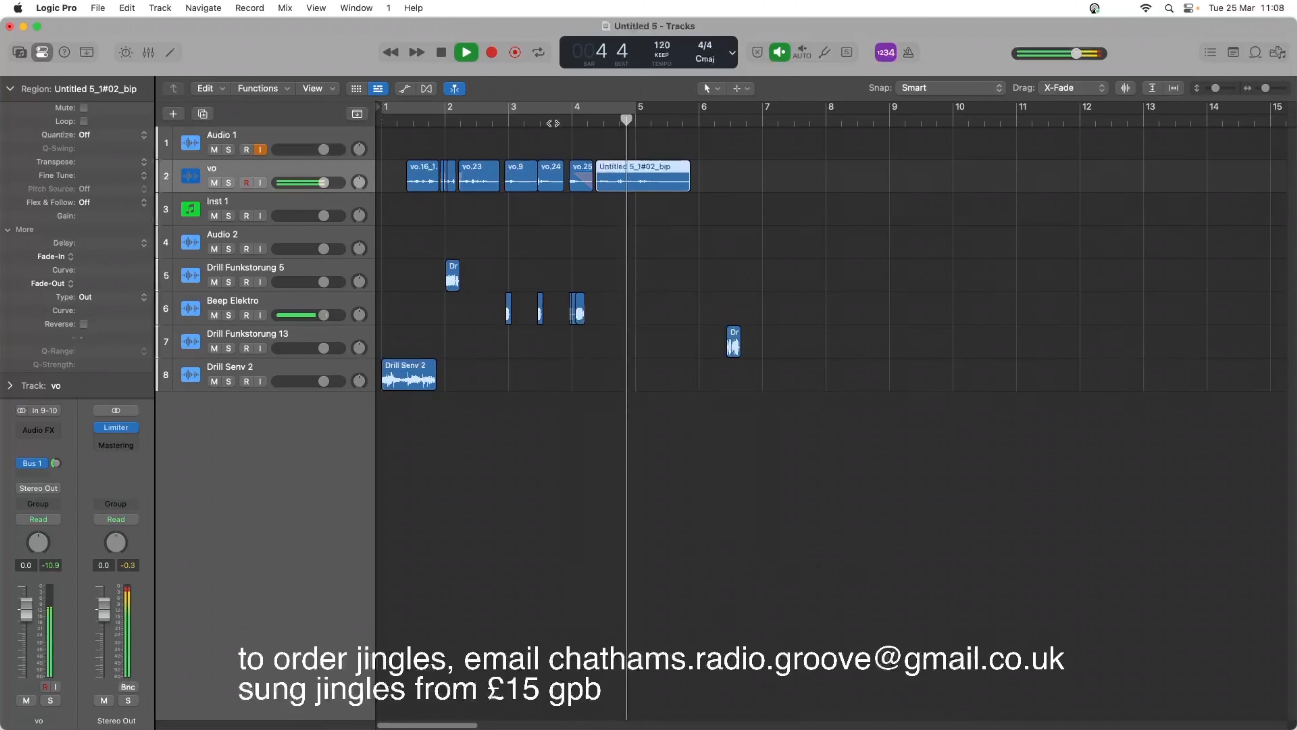
key("space")
Move the Drill Funkstorung 13 region to about 5 2 3 and play the ending up to bar 6.
left_click_drag(728, 344, 663, 343)
key("space")
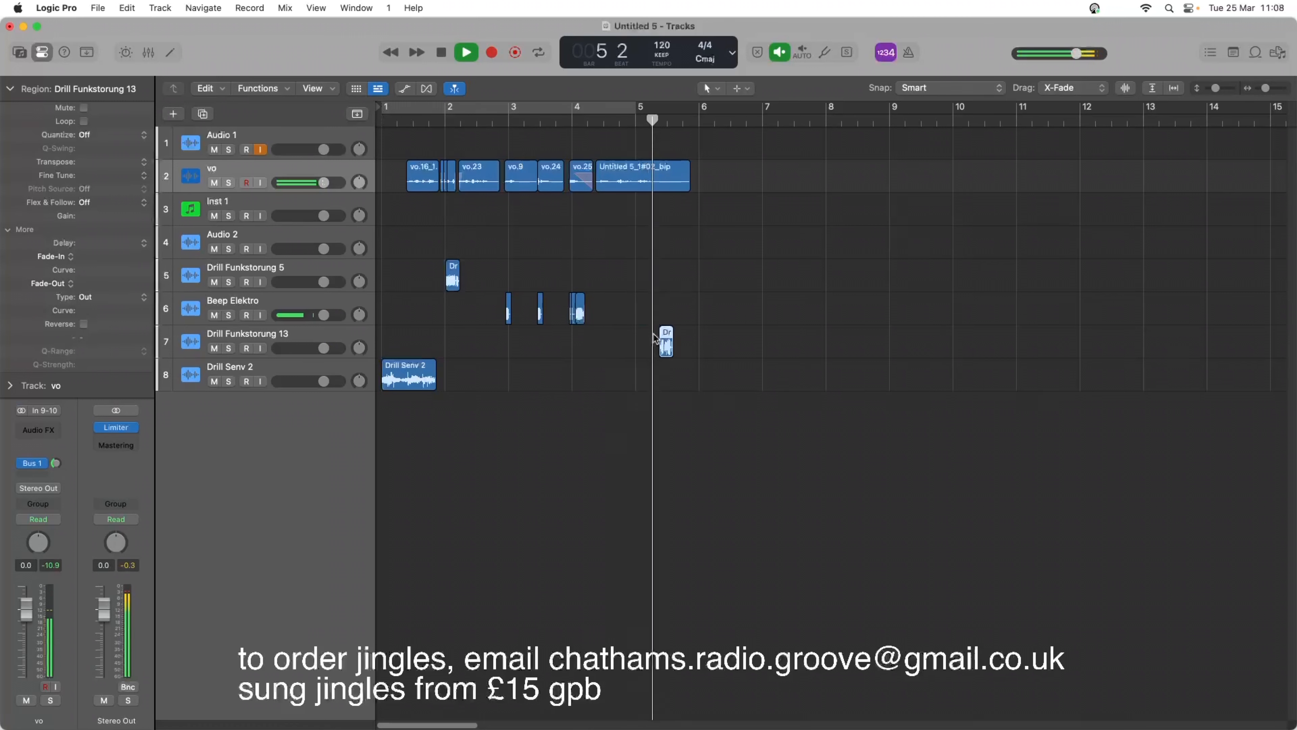
key("space")
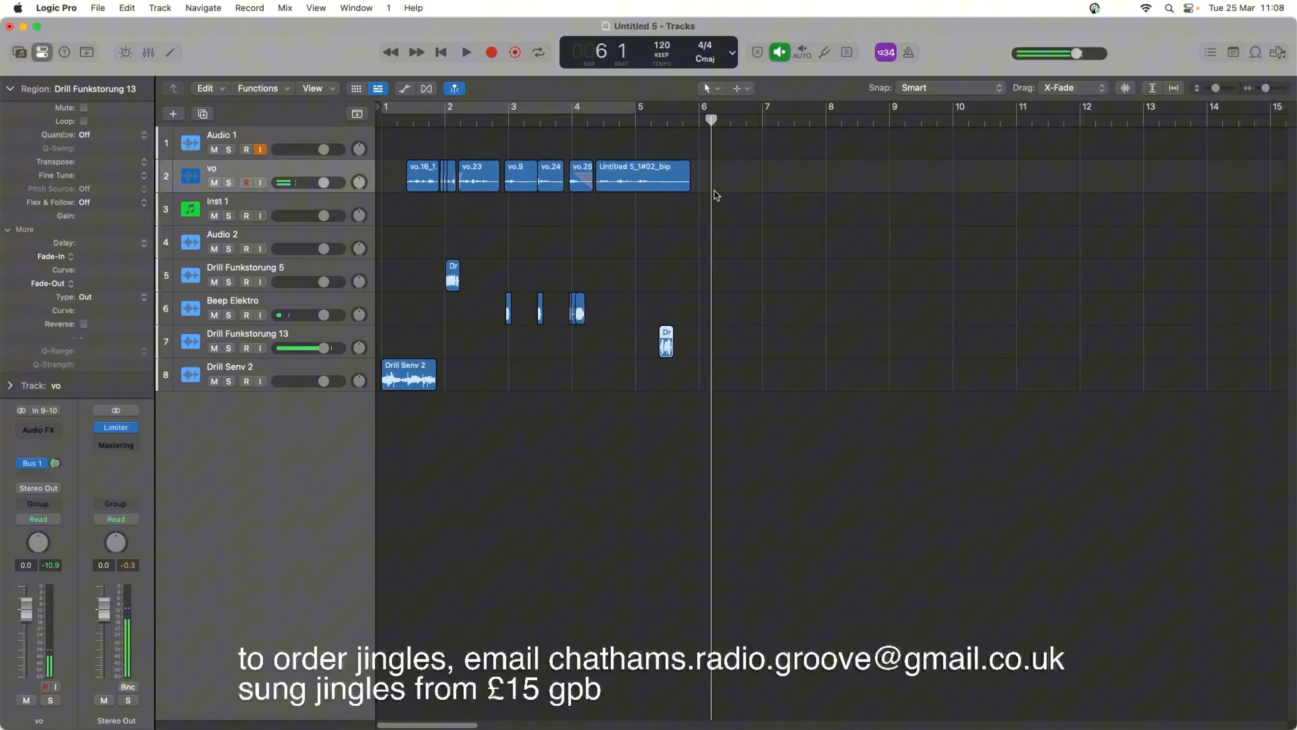
Trim the end of the bounced phrase back to where Drill Funkstorung 13 begins and play the jingle from the start.
left_click_drag(688, 183, 658, 184)
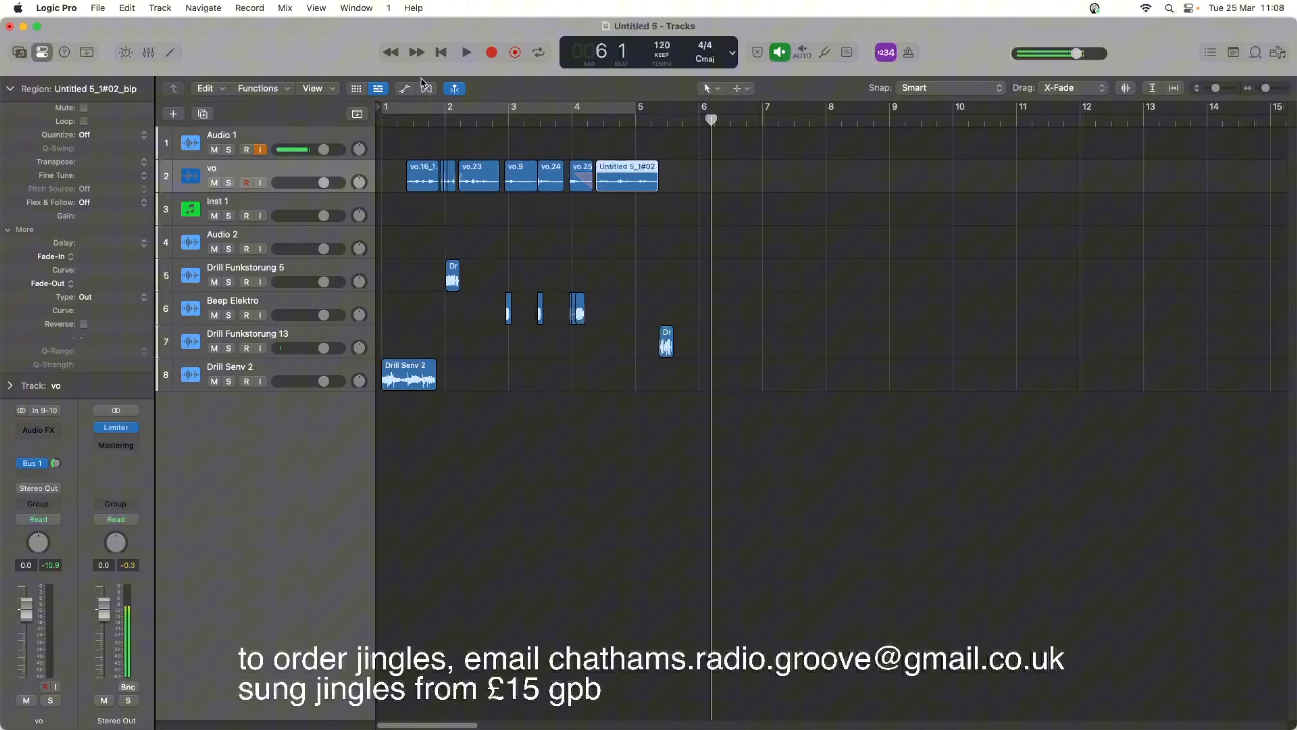
left_click(437, 53)
key("space")
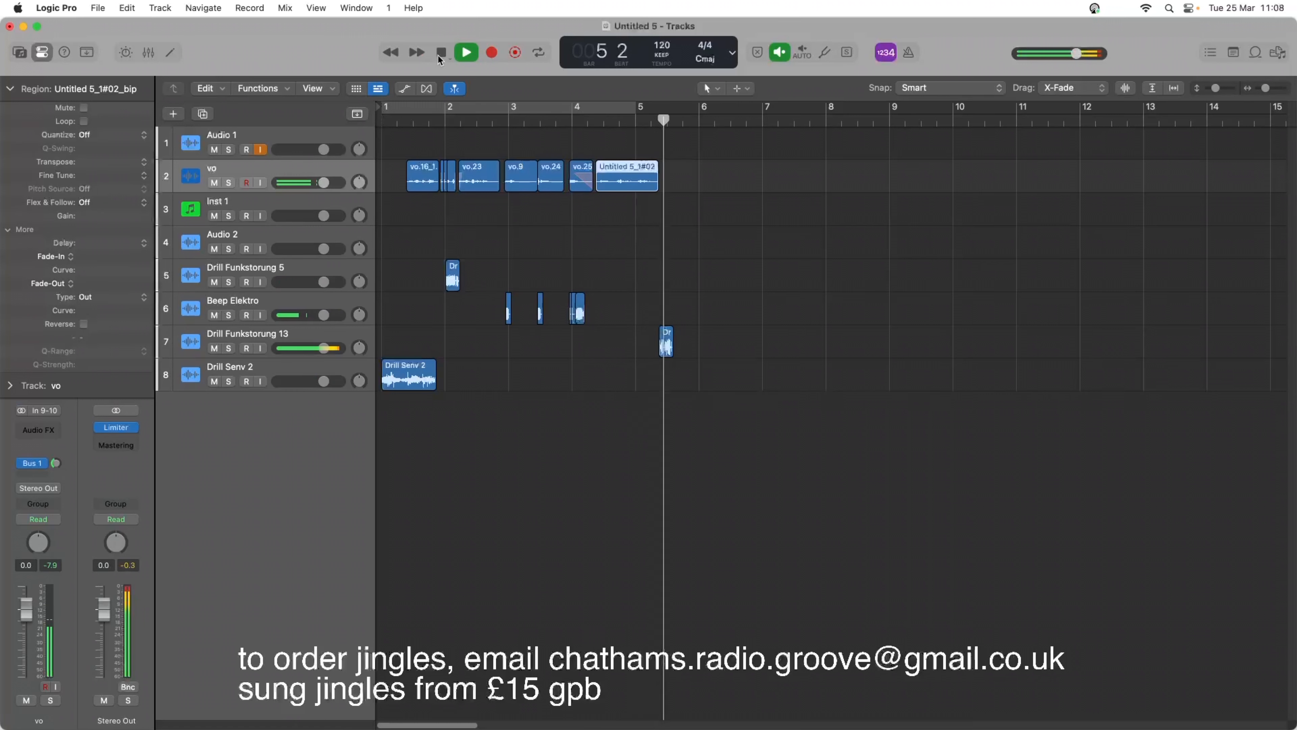
left_click(438, 54)
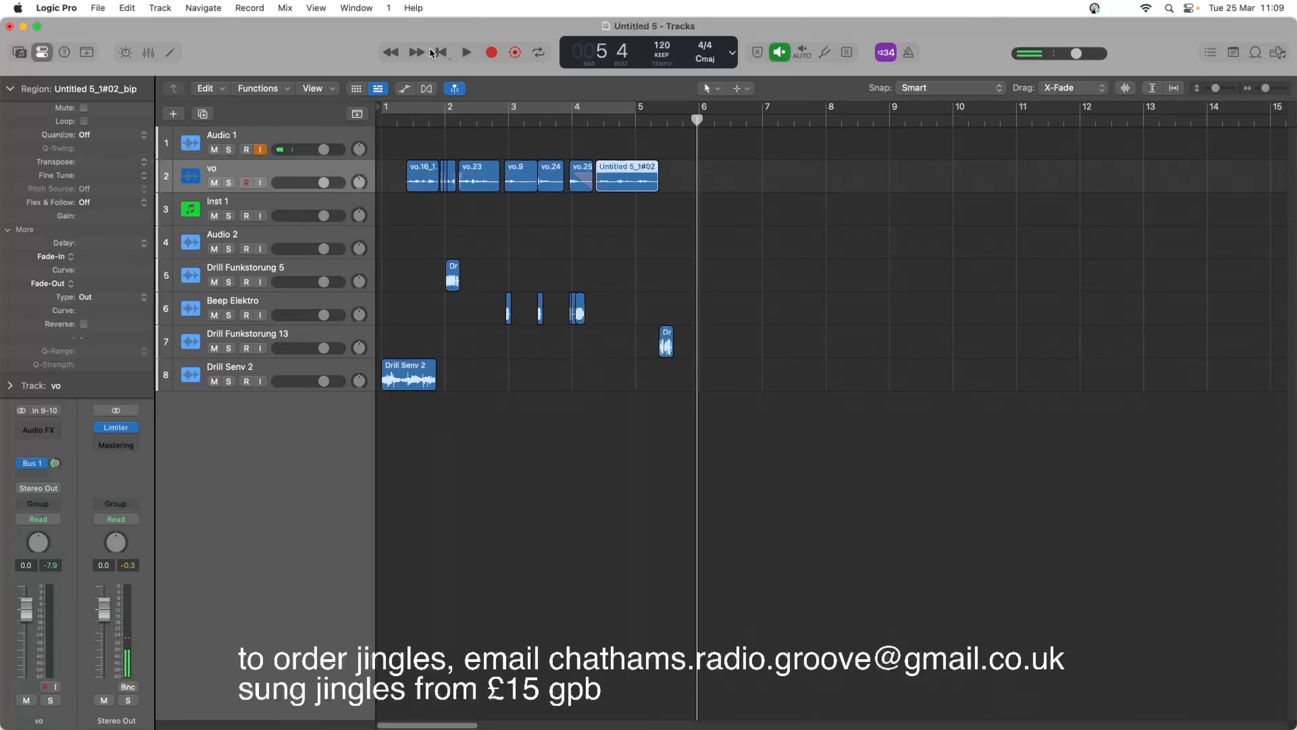
Play the opening, lower the Drill Senv 2 track volume to -6.0 dB, and check the balance by continuing playback.
left_click(436, 52)
key("space")
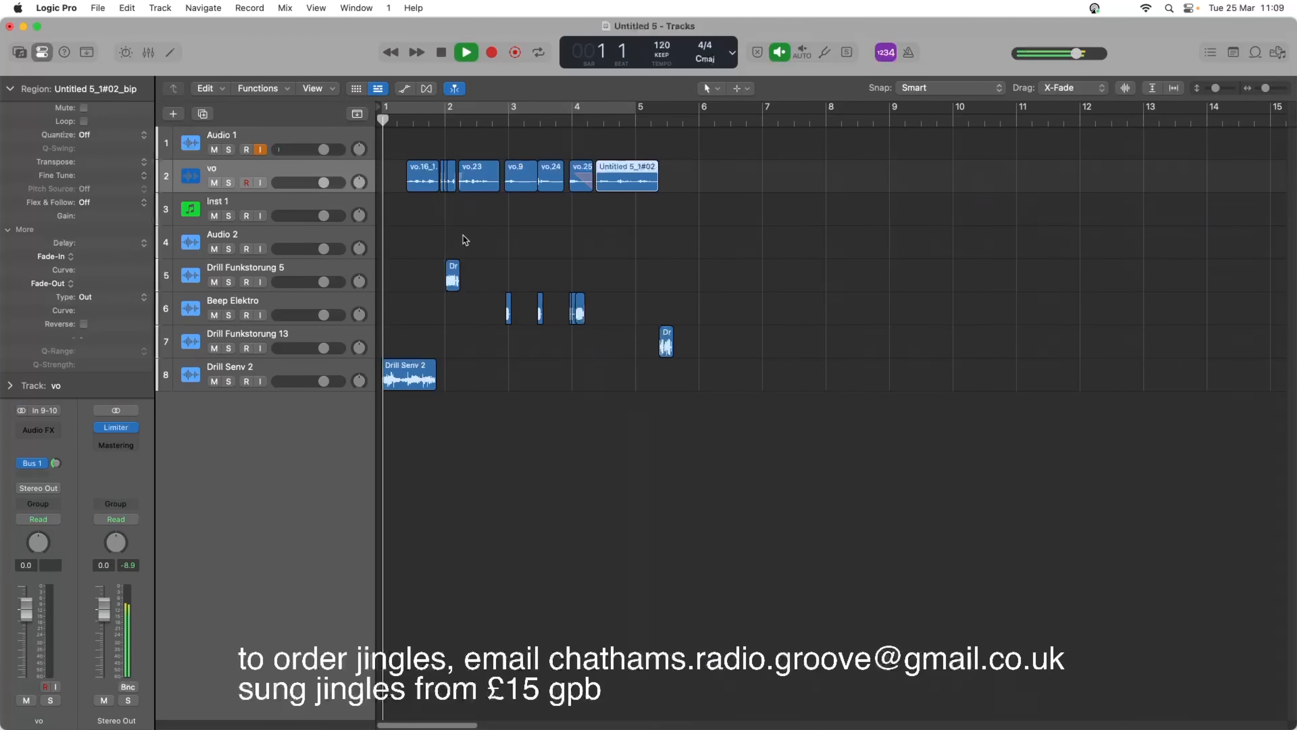
key("space")
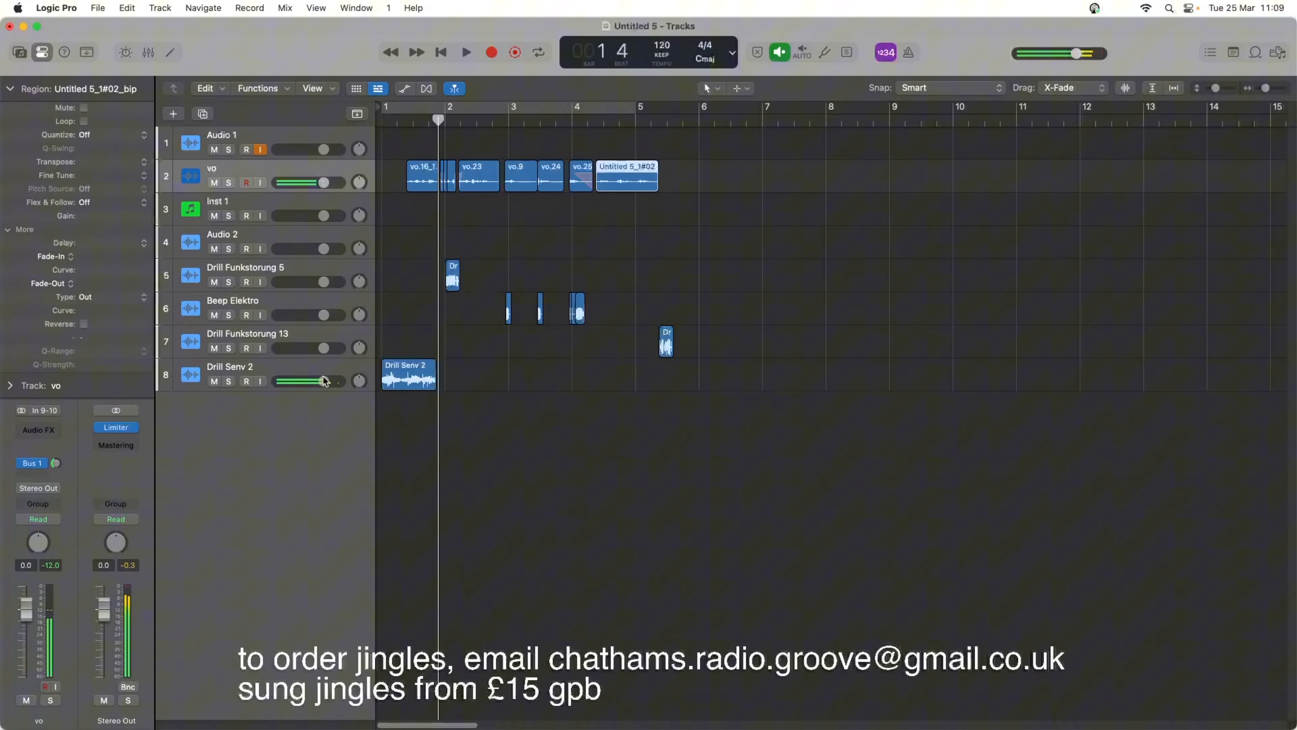
left_click_drag(322, 382, 322, 381)
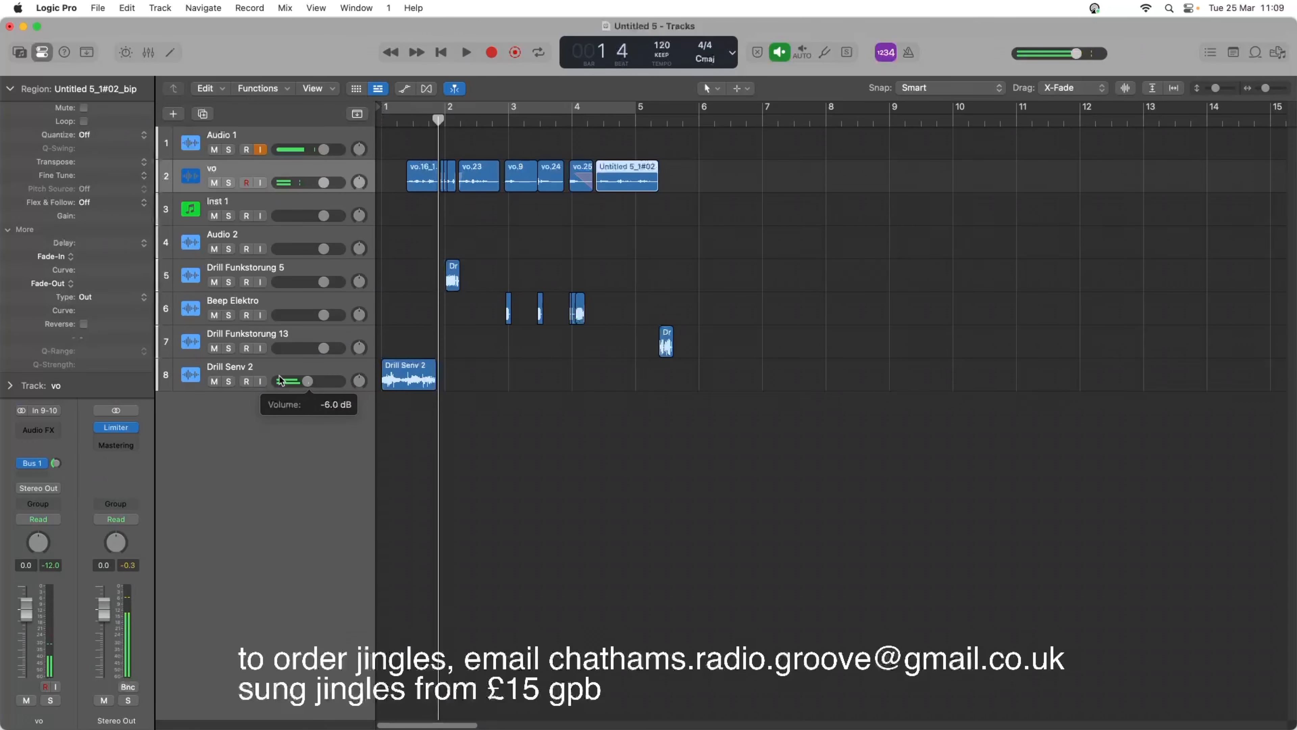
key("space")
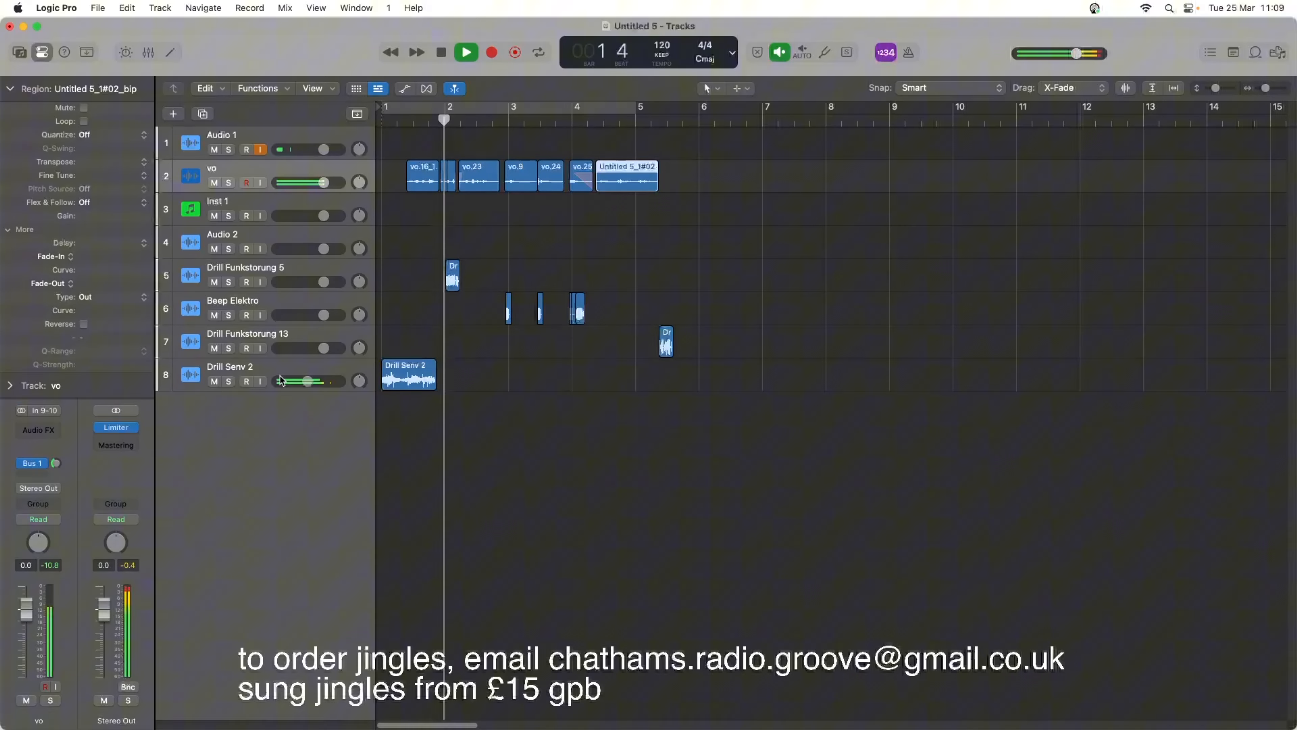
key("space")
Move the Drill Senv 2 track directly below the vo track and play the opening up to bar 2.
left_click_drag(1265, 88, 1268, 88)
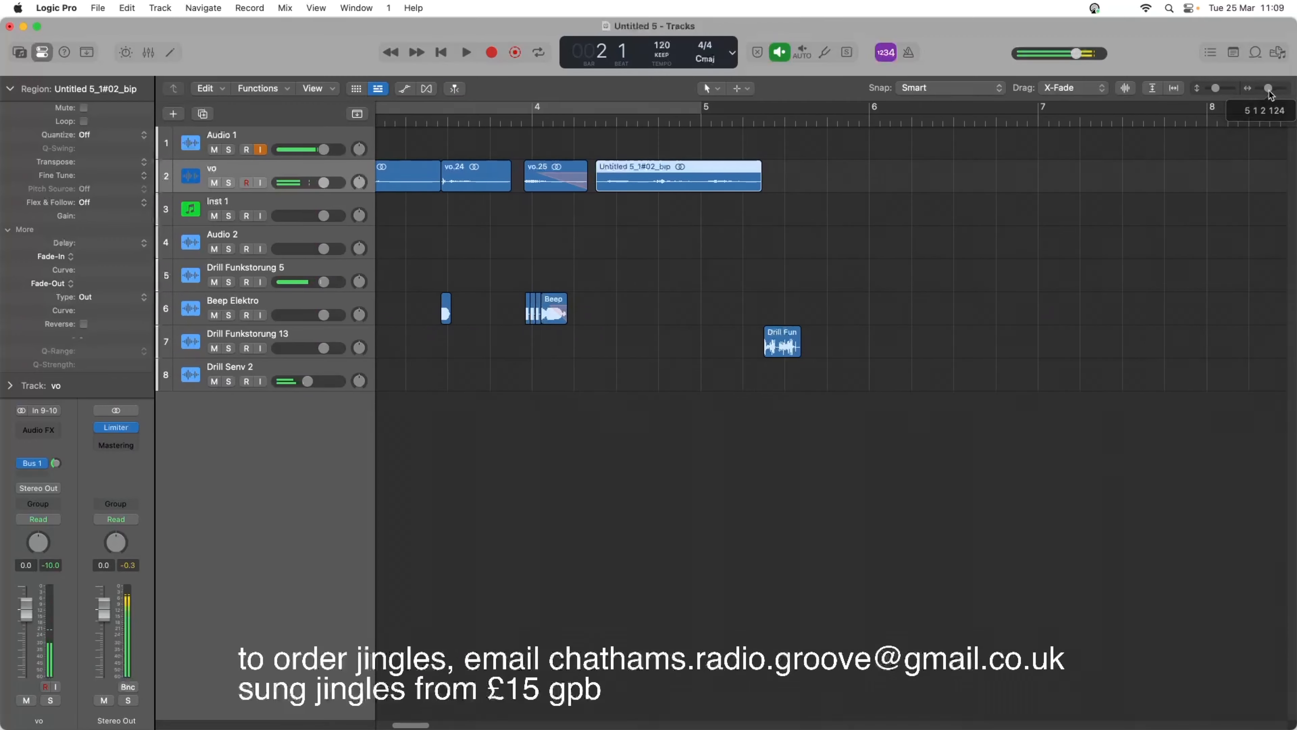
key("Return")
key("space")
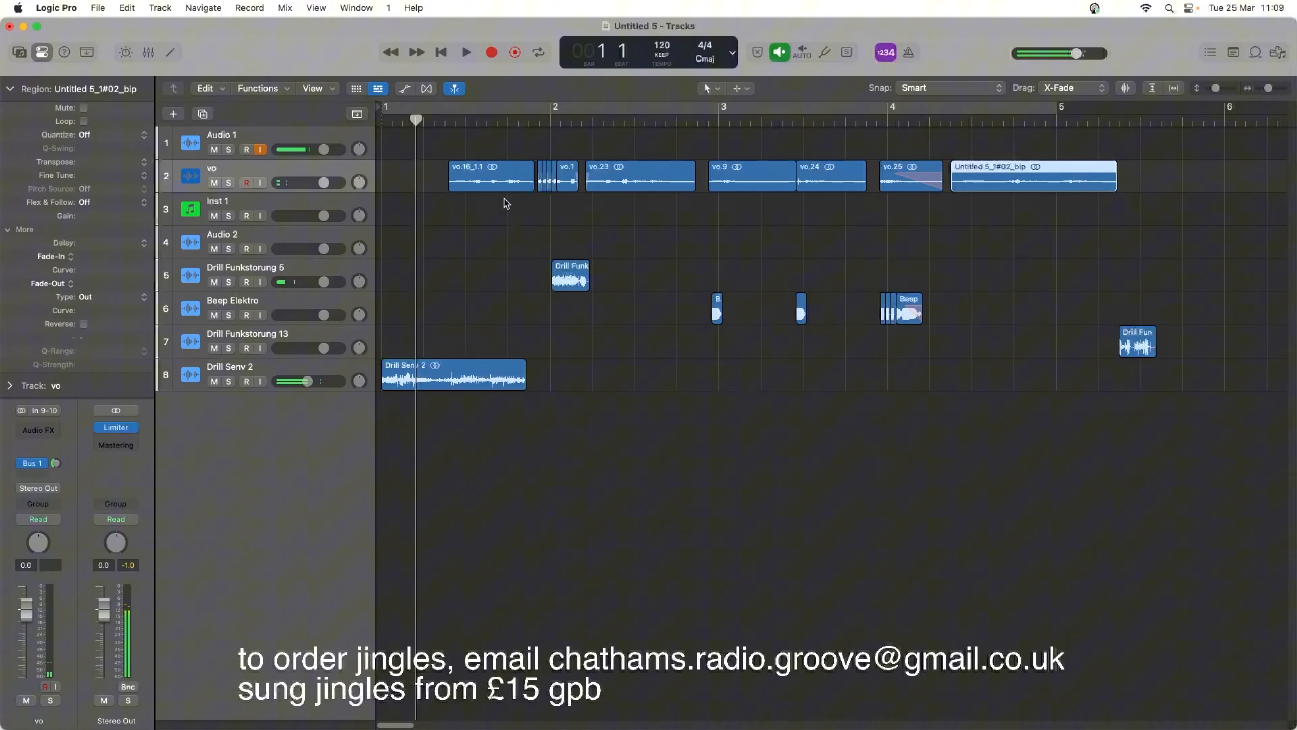
left_click_drag(1217, 90, 1219, 95)
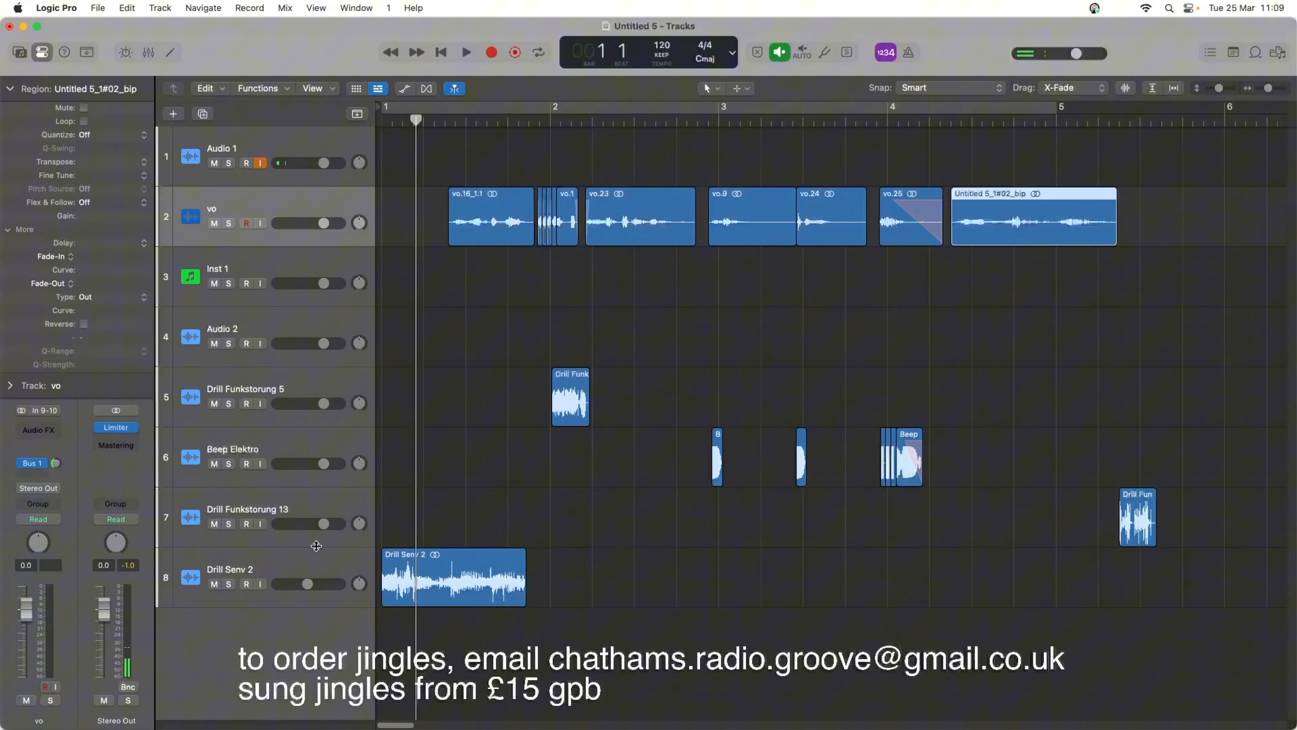
left_click_drag(347, 562, 356, 266)
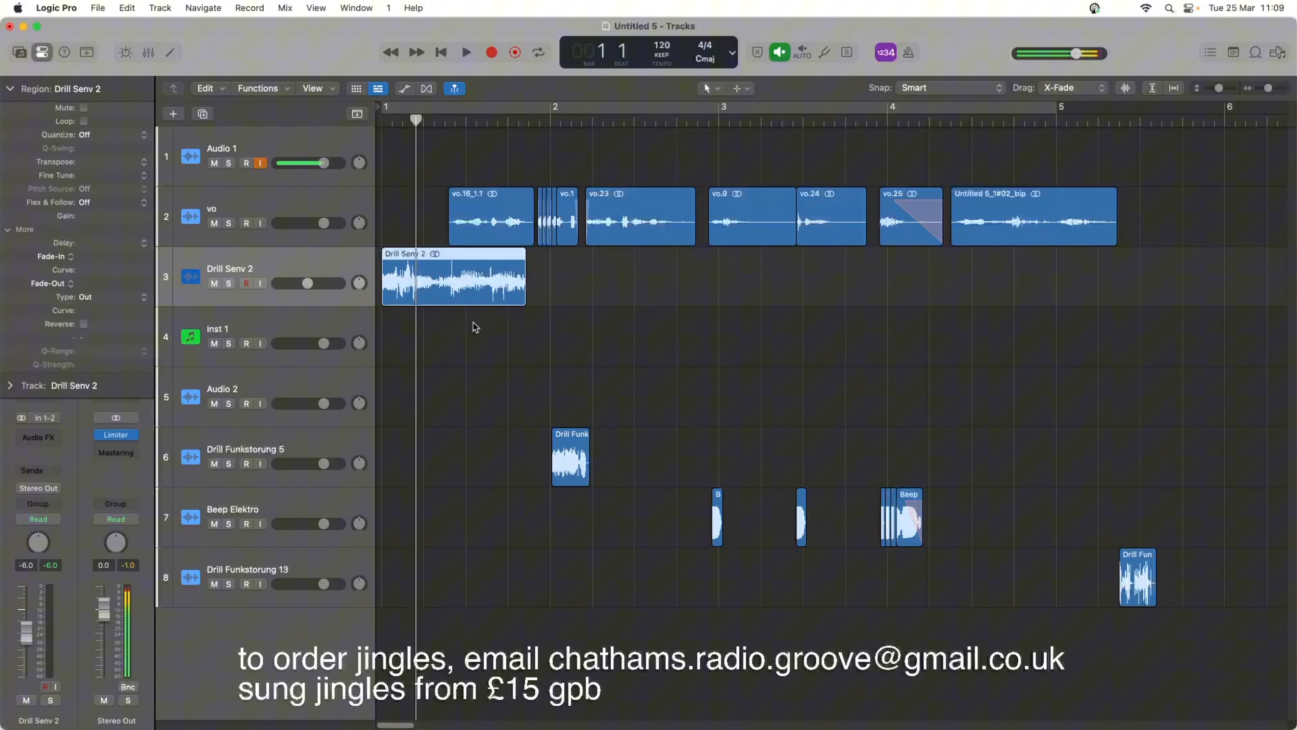
key("space")
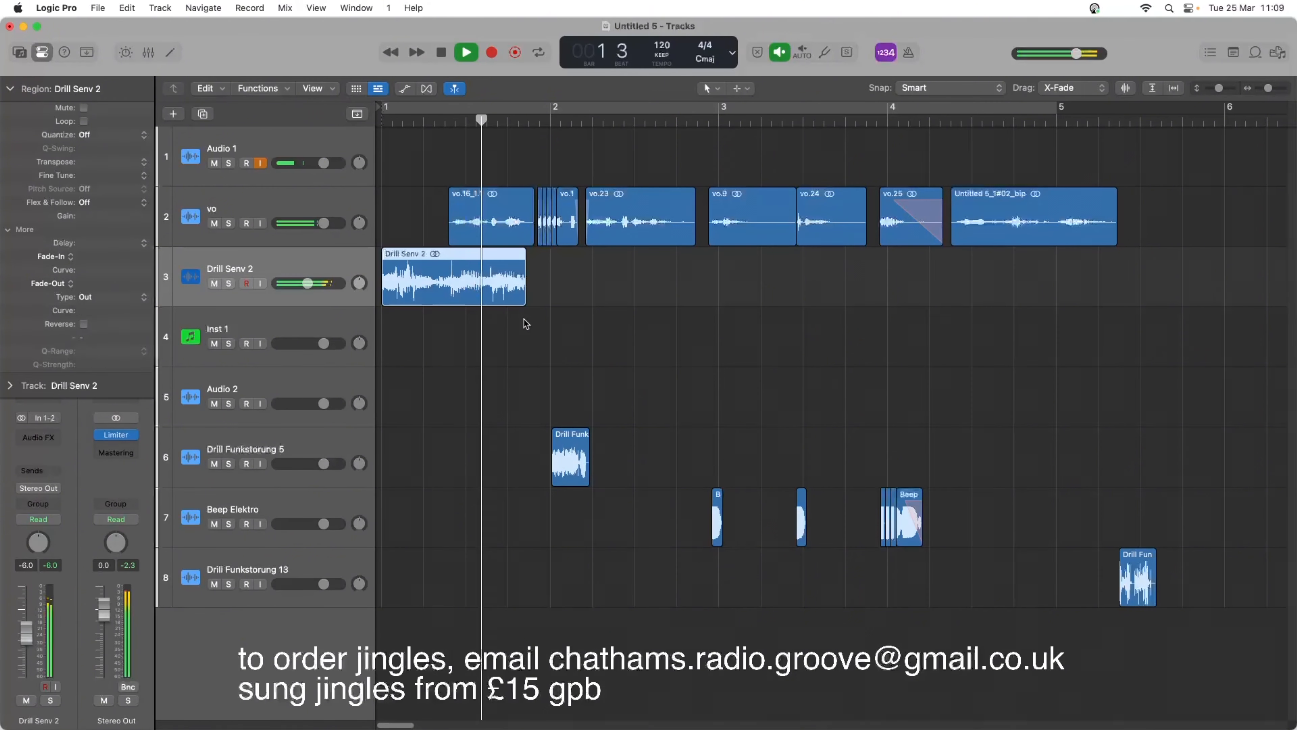
key("space")
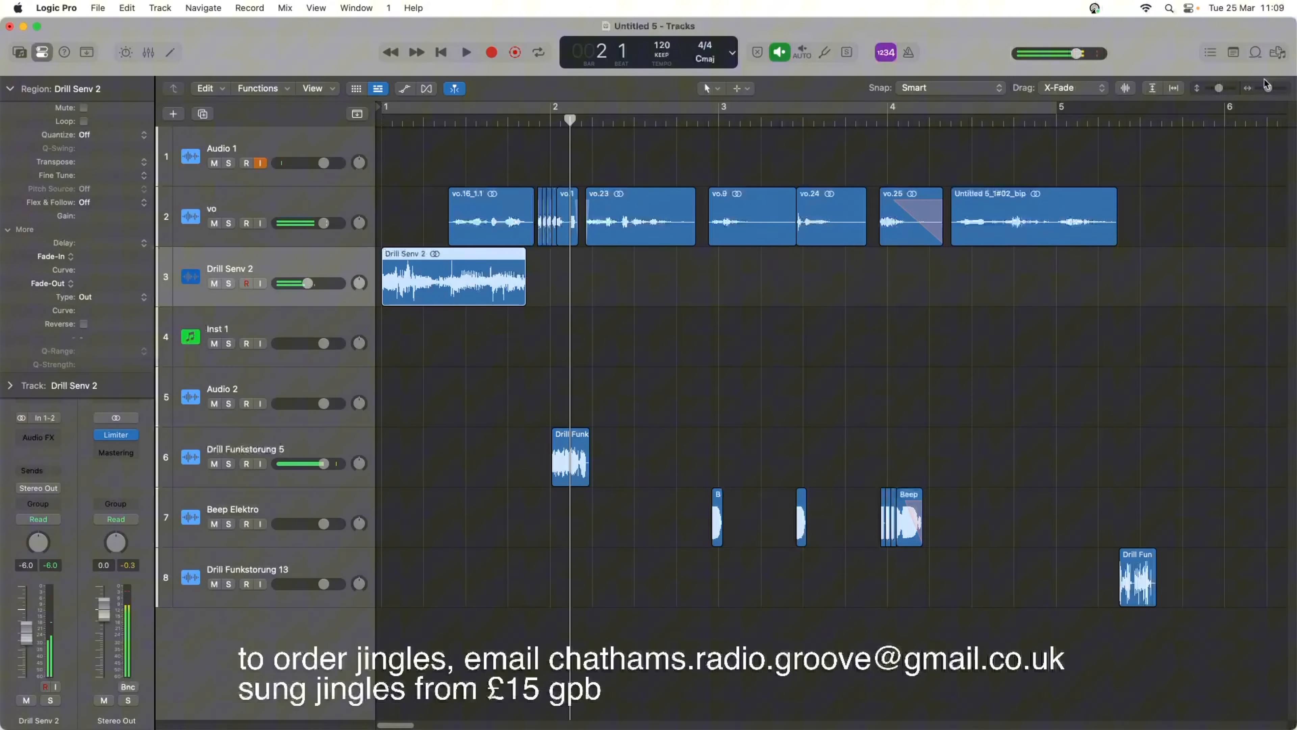
Time-stretch the Drill Senv 2 region shorter so it ends at about 1 4 2, and play the opening.
left_click_drag(1268, 90, 1272, 91)
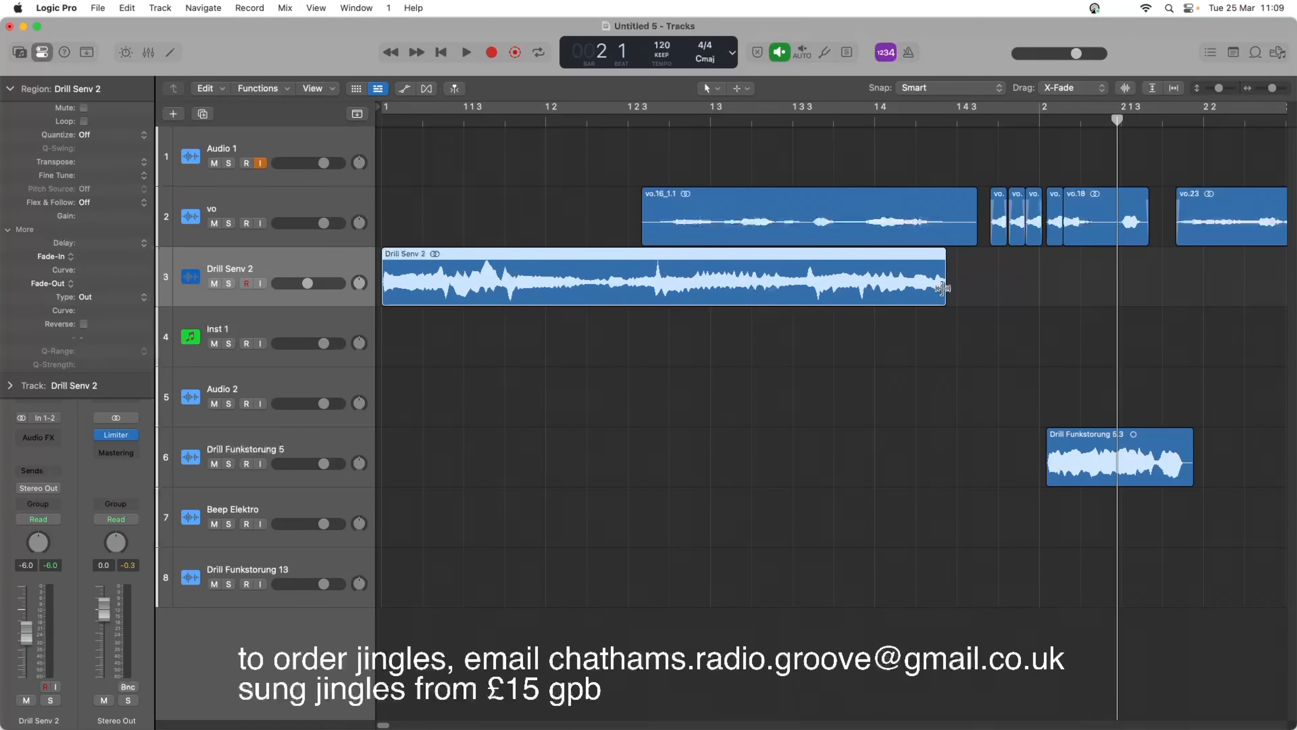
left_click_drag(942, 288, 923, 284)
key("Return")
key("space")
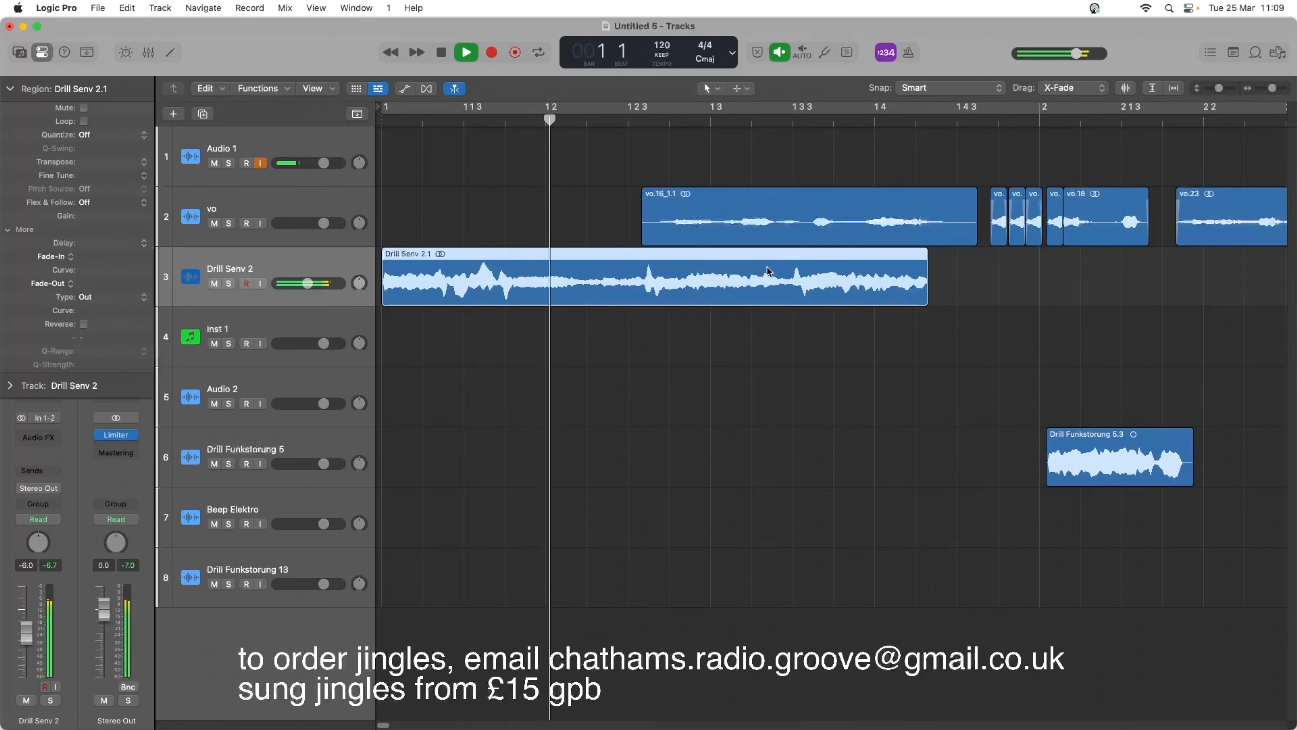
key("space")
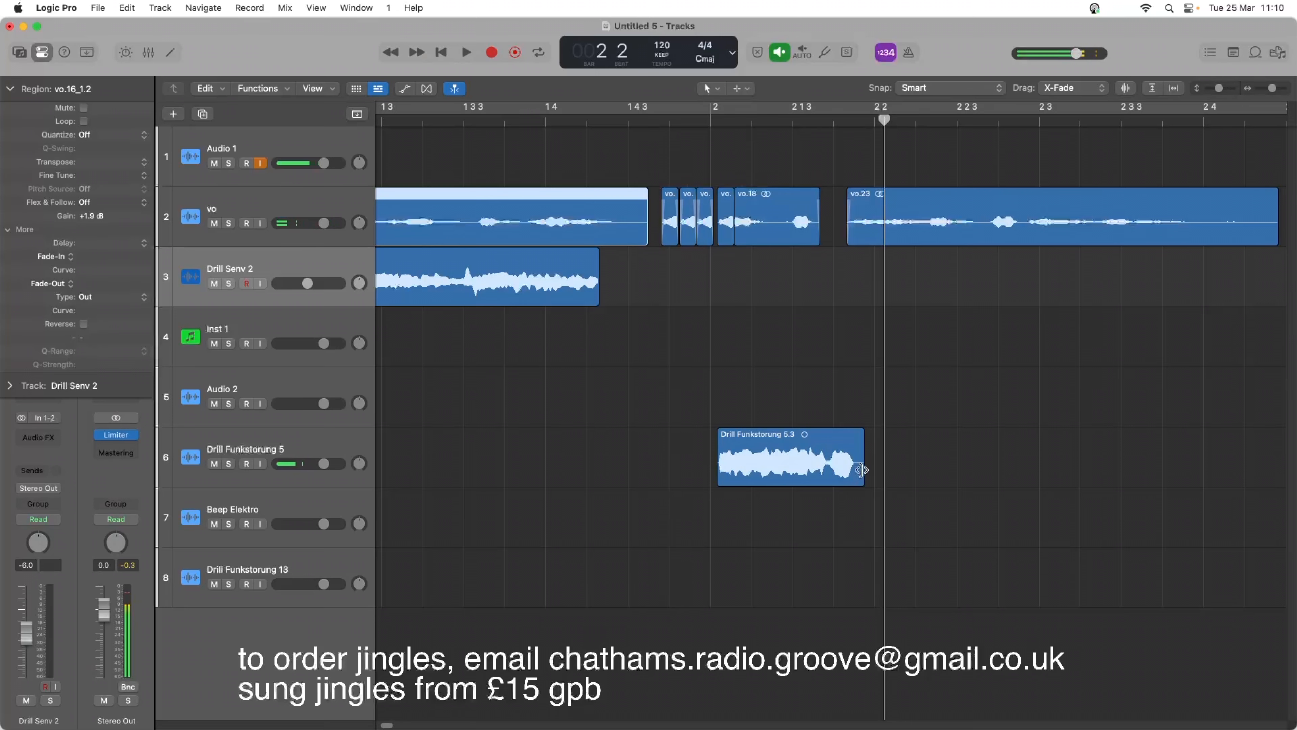
Time-stretch the Drill Funkstorung 5 region shorter so it ends level with vo.18, and play the whole jingle from the start.
left_click_drag(860, 470, 842, 469)
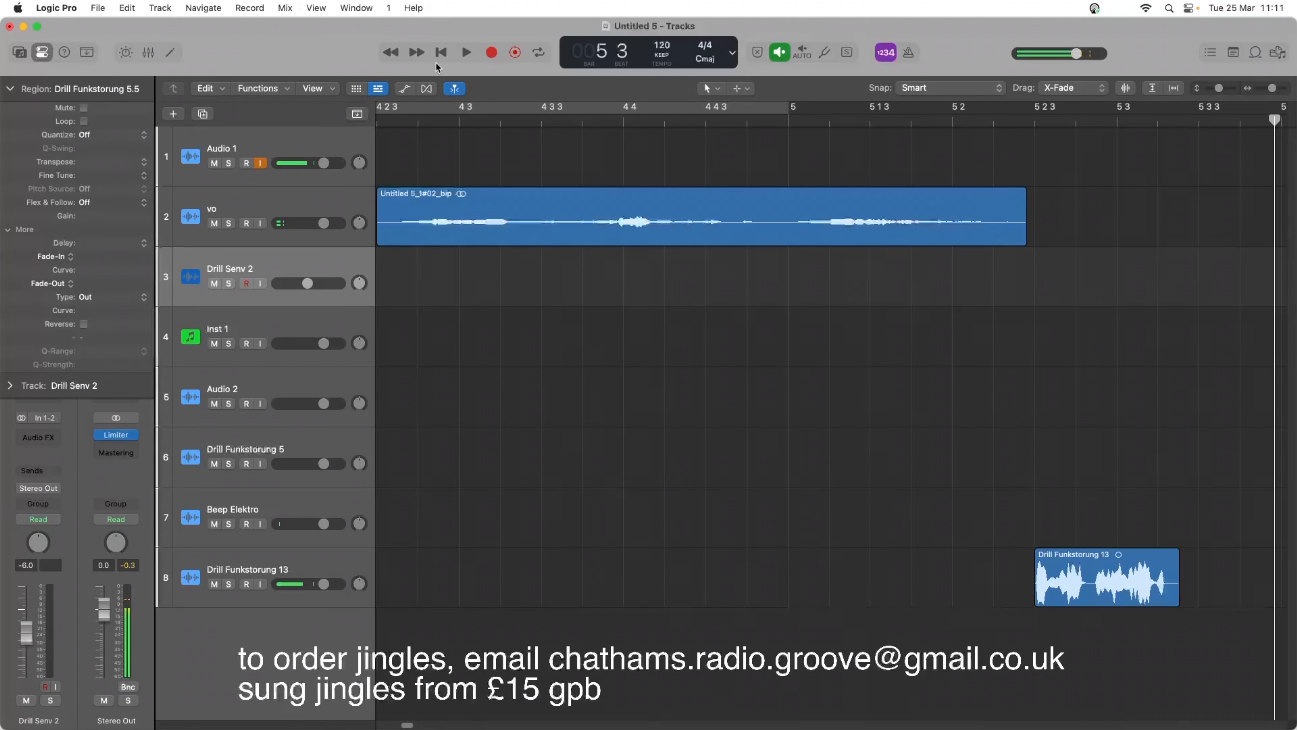
left_click(440, 53)
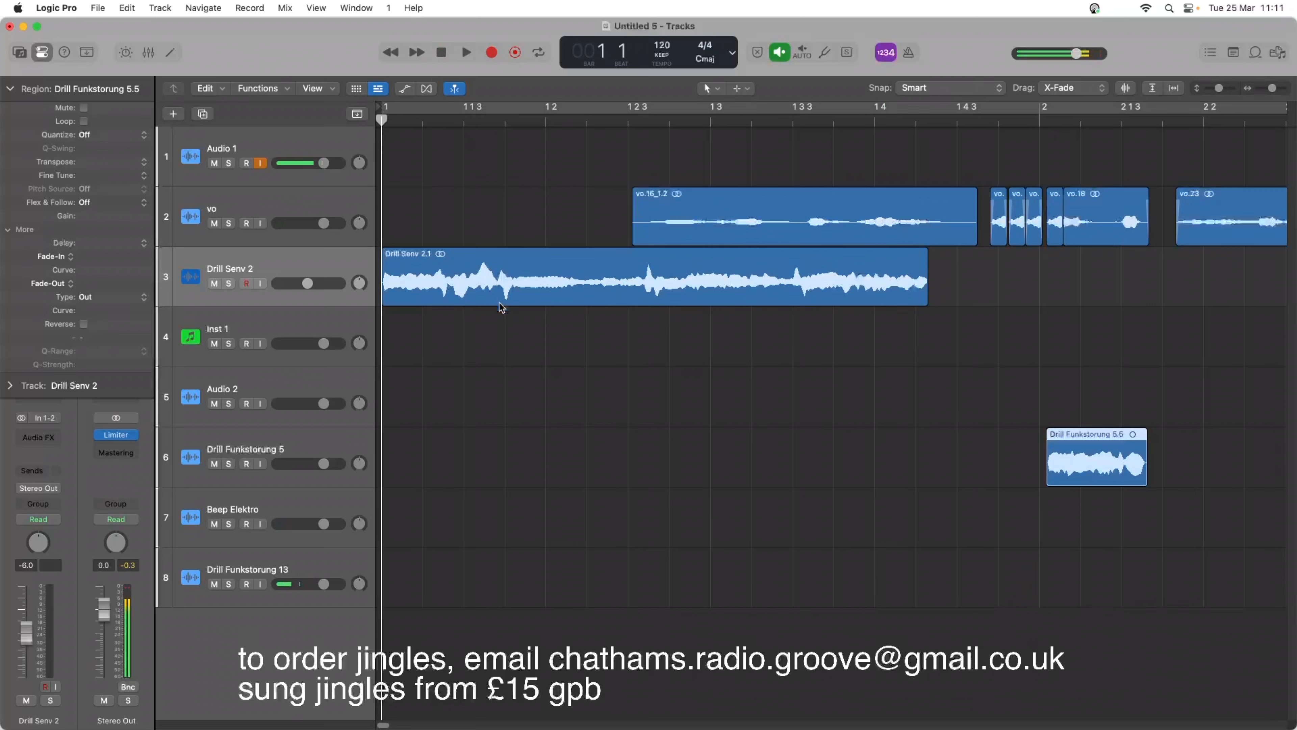
key("space")
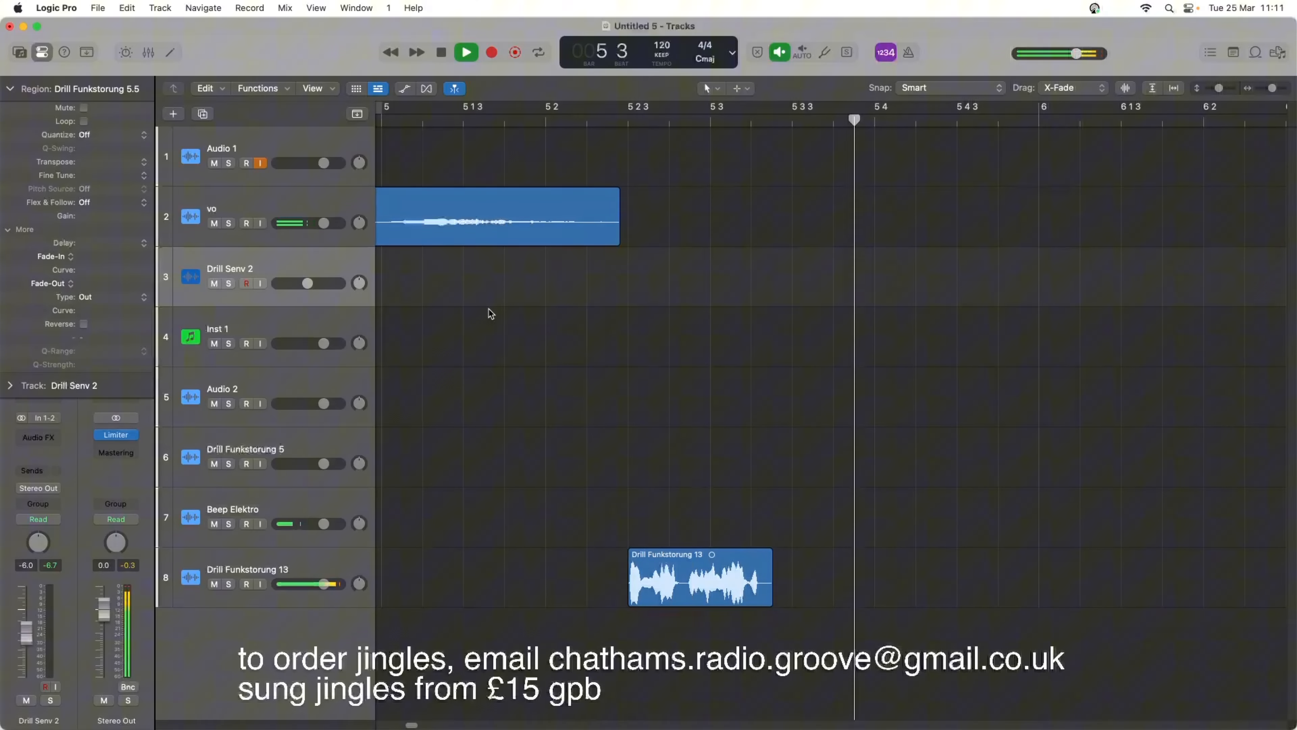
left_click(441, 51)
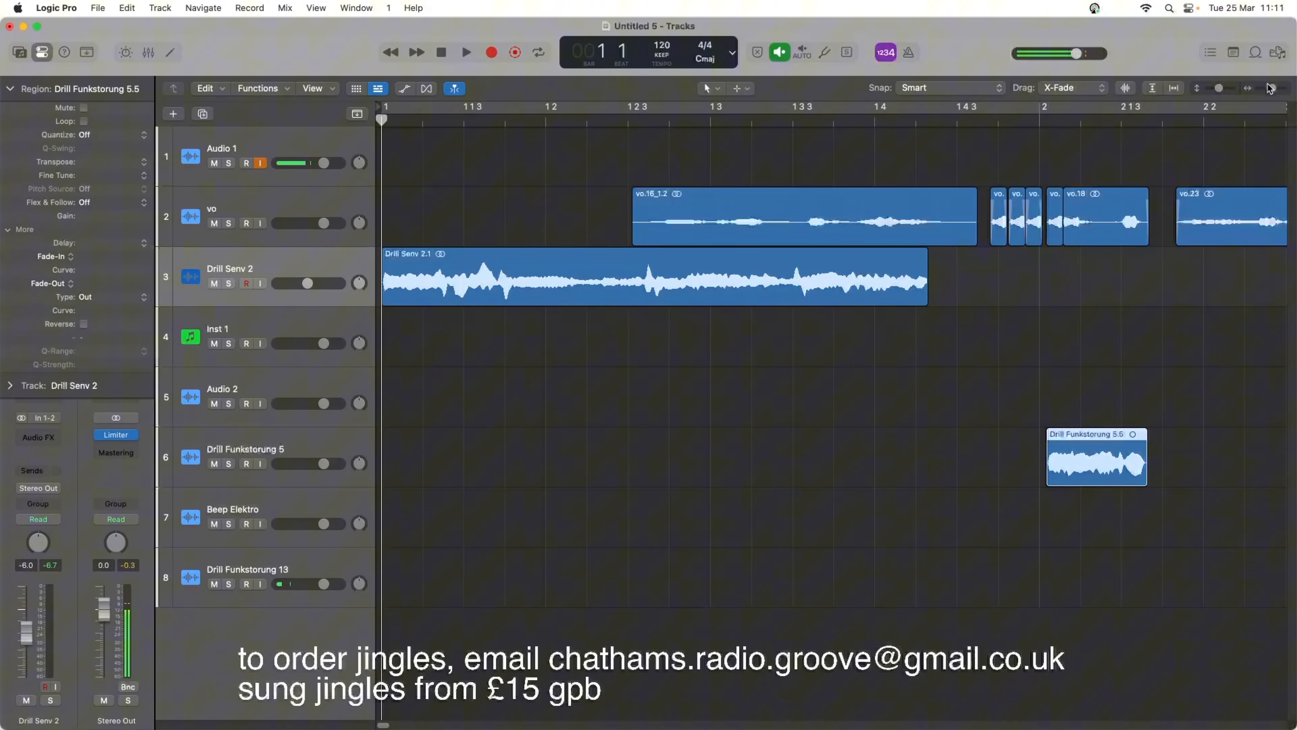
Add a new audio track below the vo track that duplicates its channel settings.
left_click_drag(1273, 90, 1267, 90)
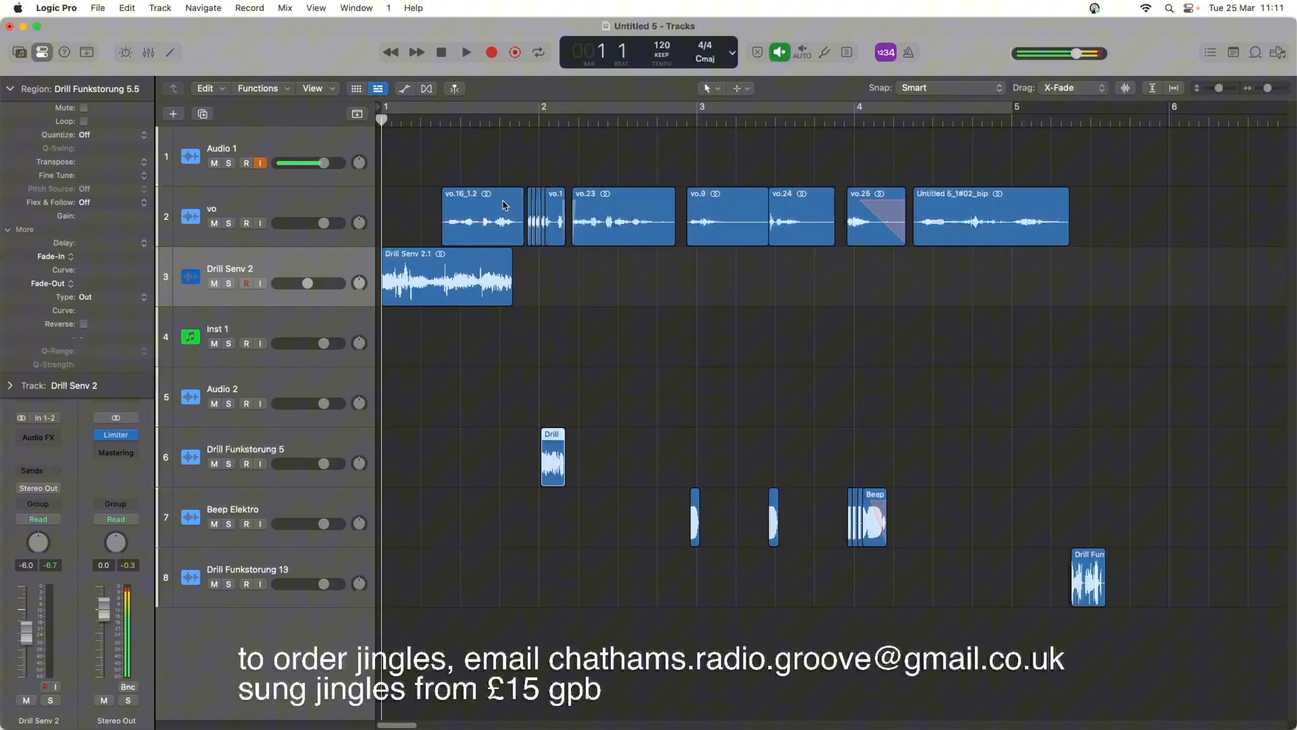
left_click(284, 200)
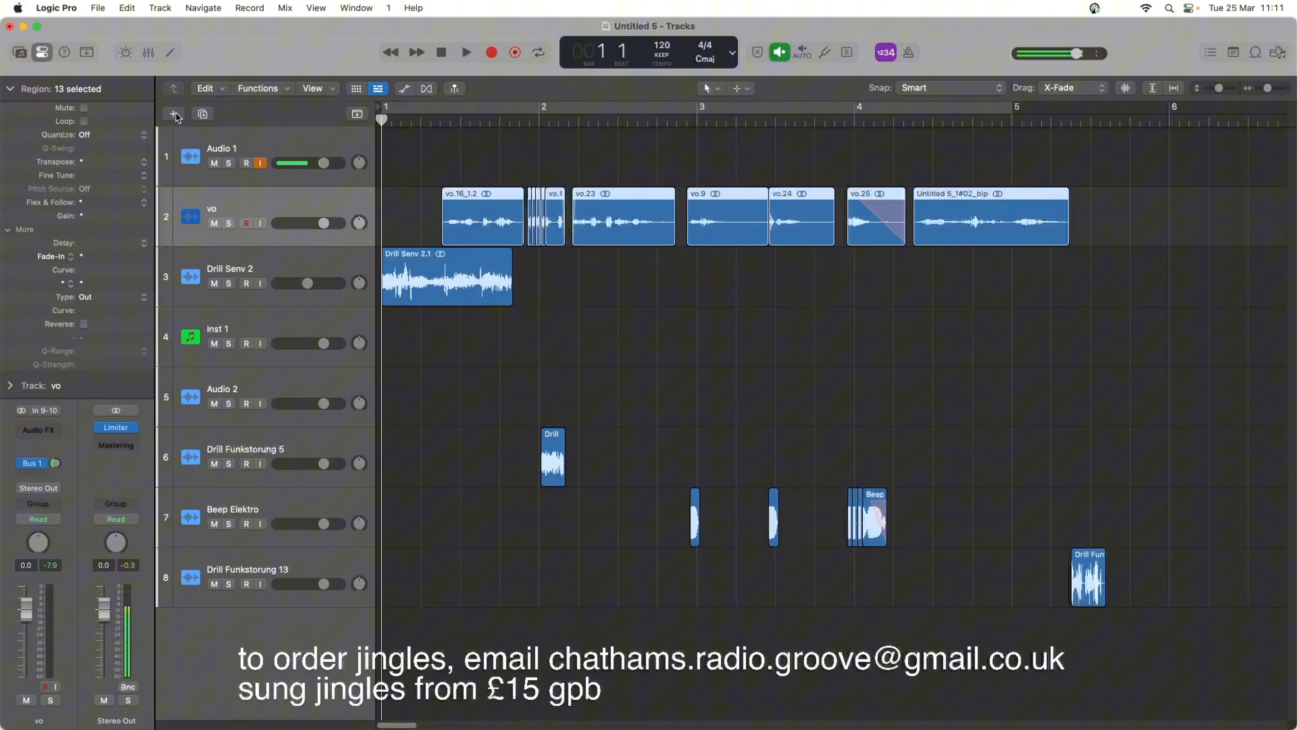
left_click(203, 115)
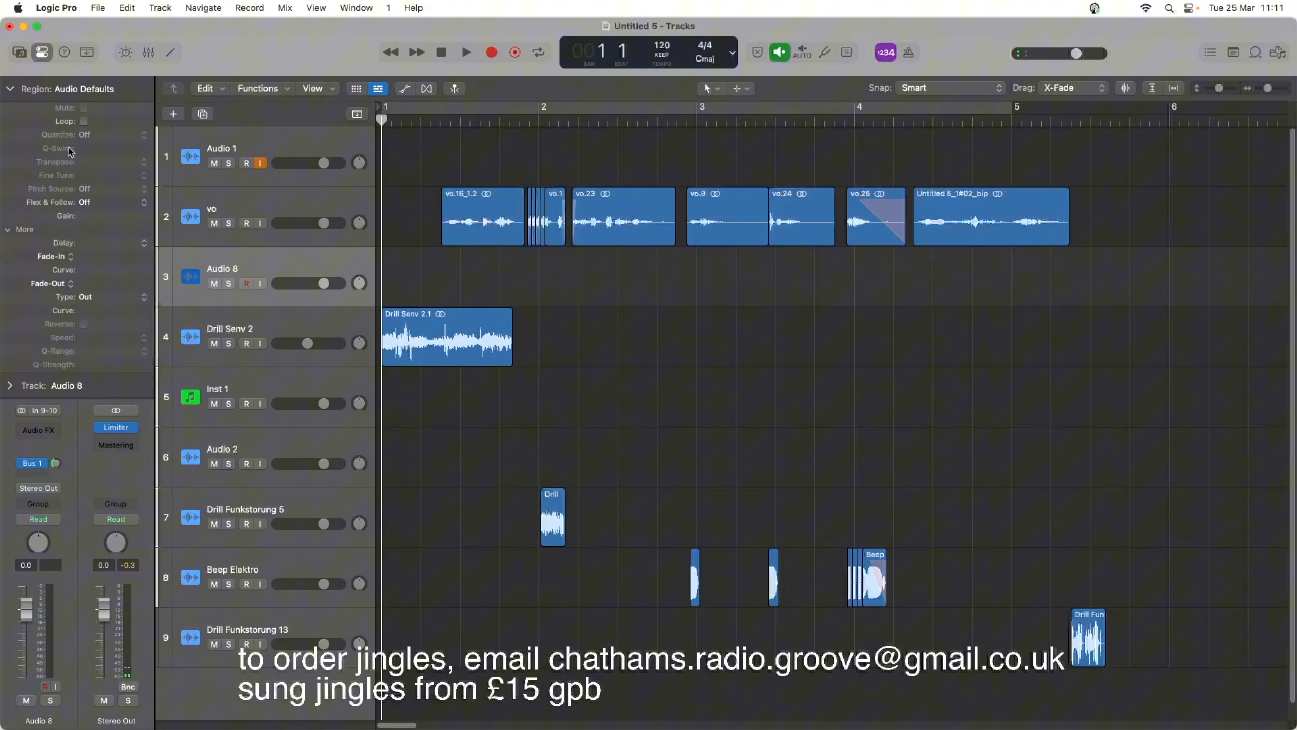
Insert a Channel EQ on the Audio 8 track, set its low shelf to 212 Hz at -17.8 dB, and play the jingle's beginning.
left_click(12, 89)
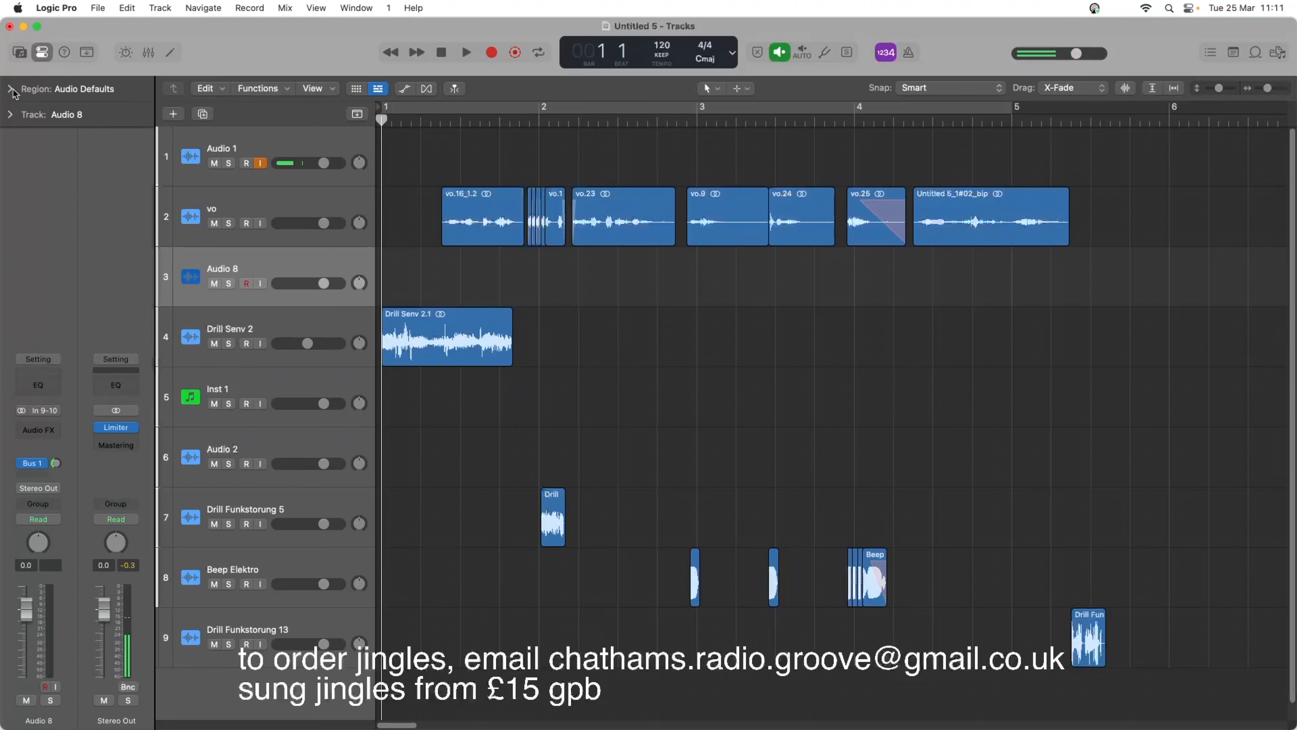
left_click(50, 384)
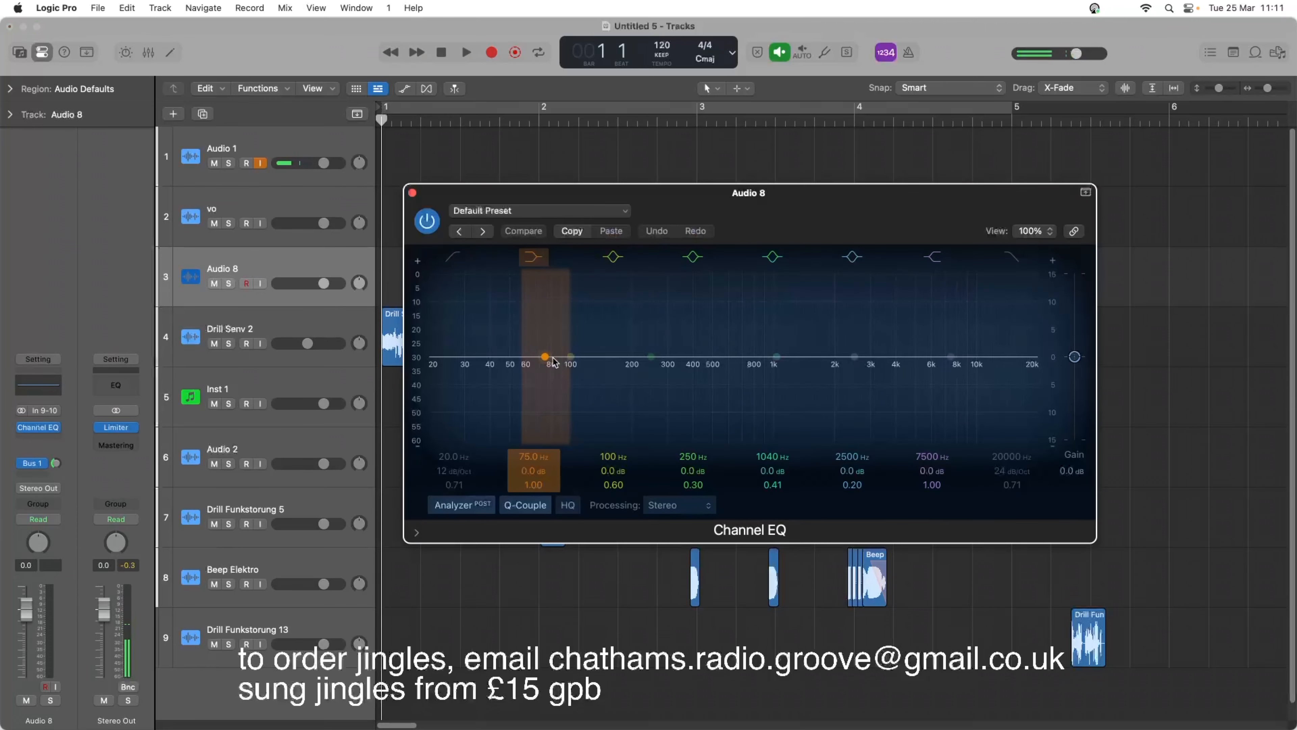
left_click_drag(546, 359, 637, 487)
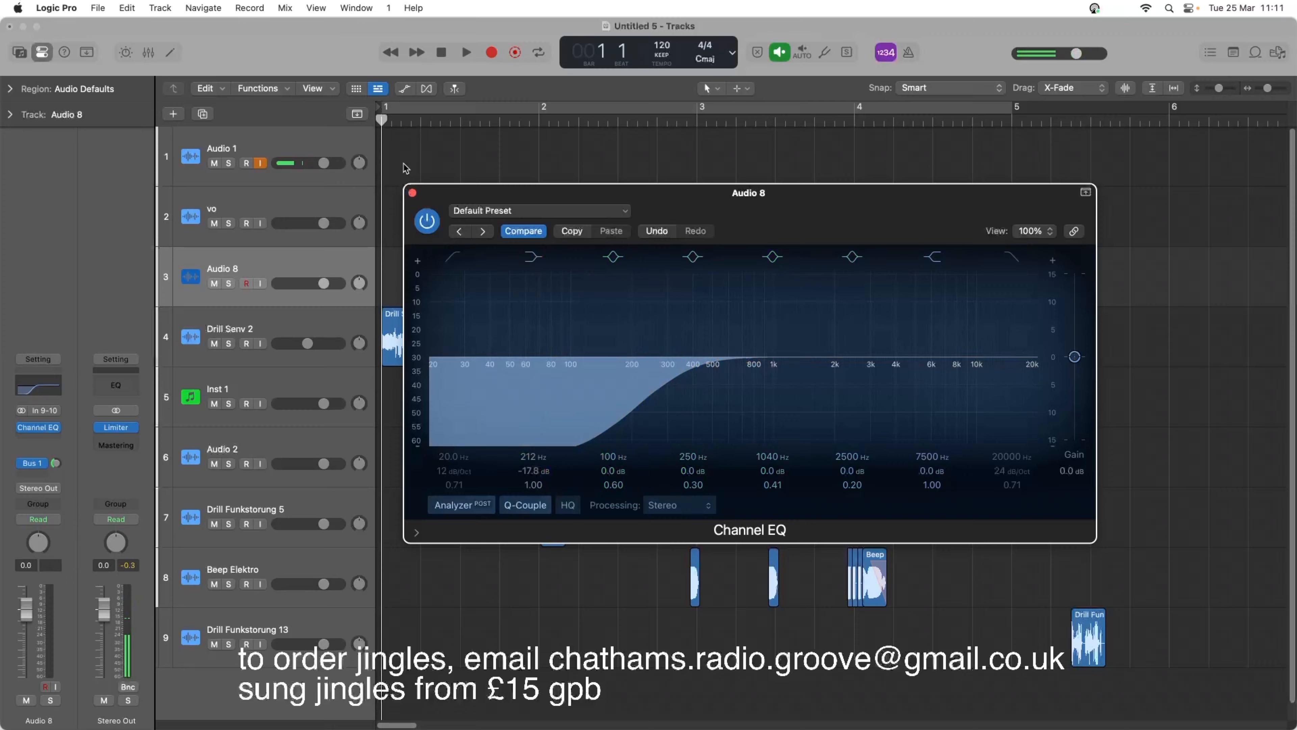
left_click(412, 192)
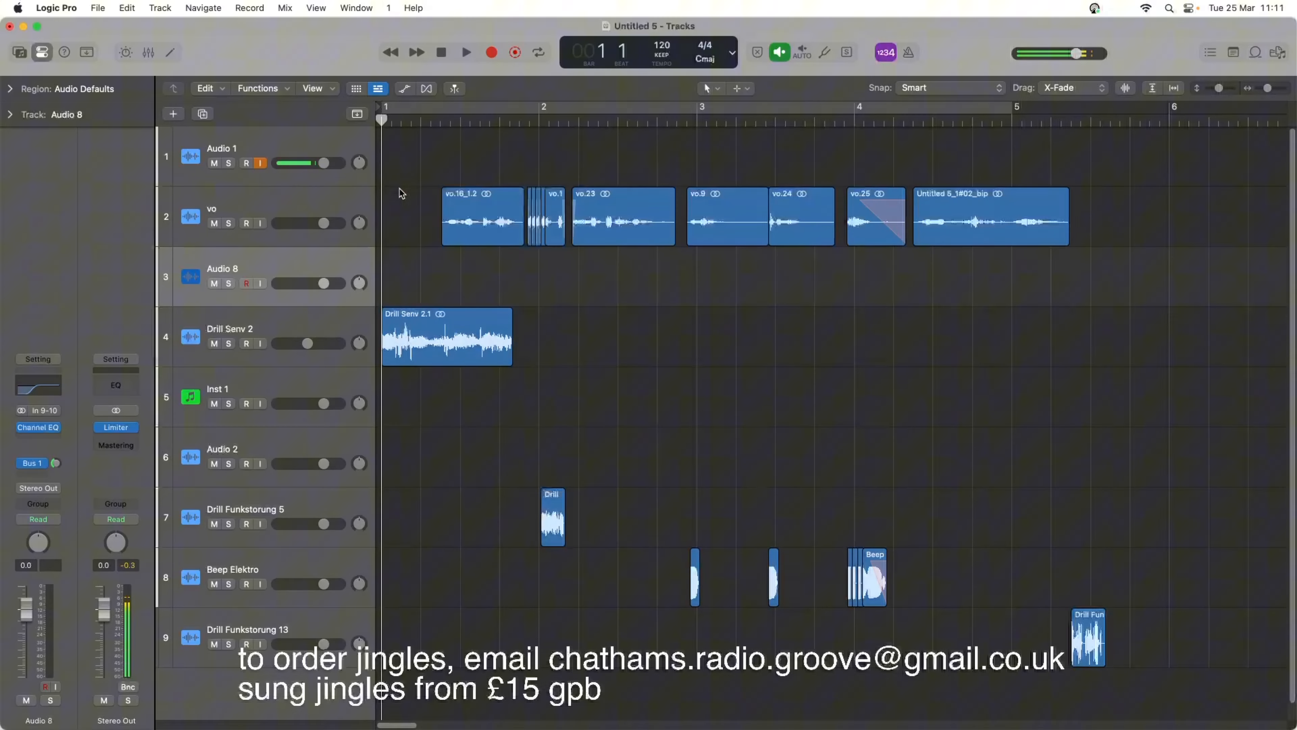
double_click(439, 121)
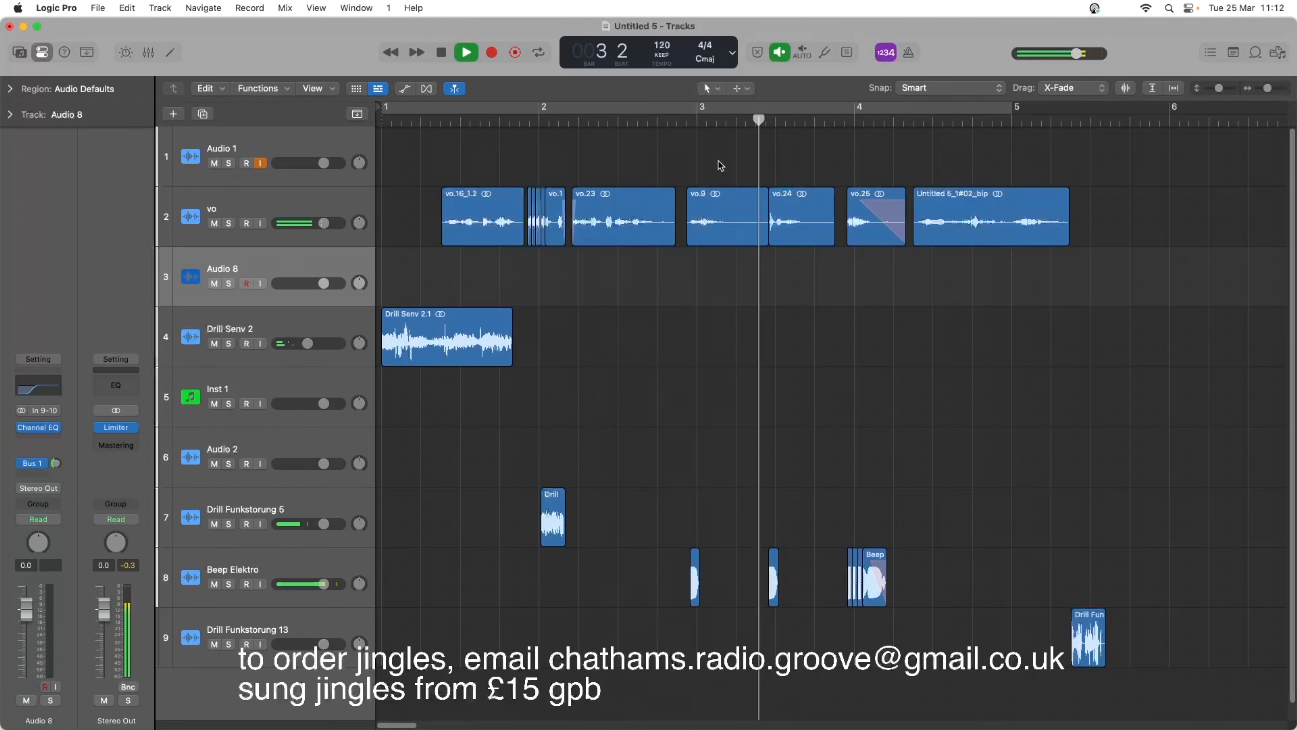
key("space")
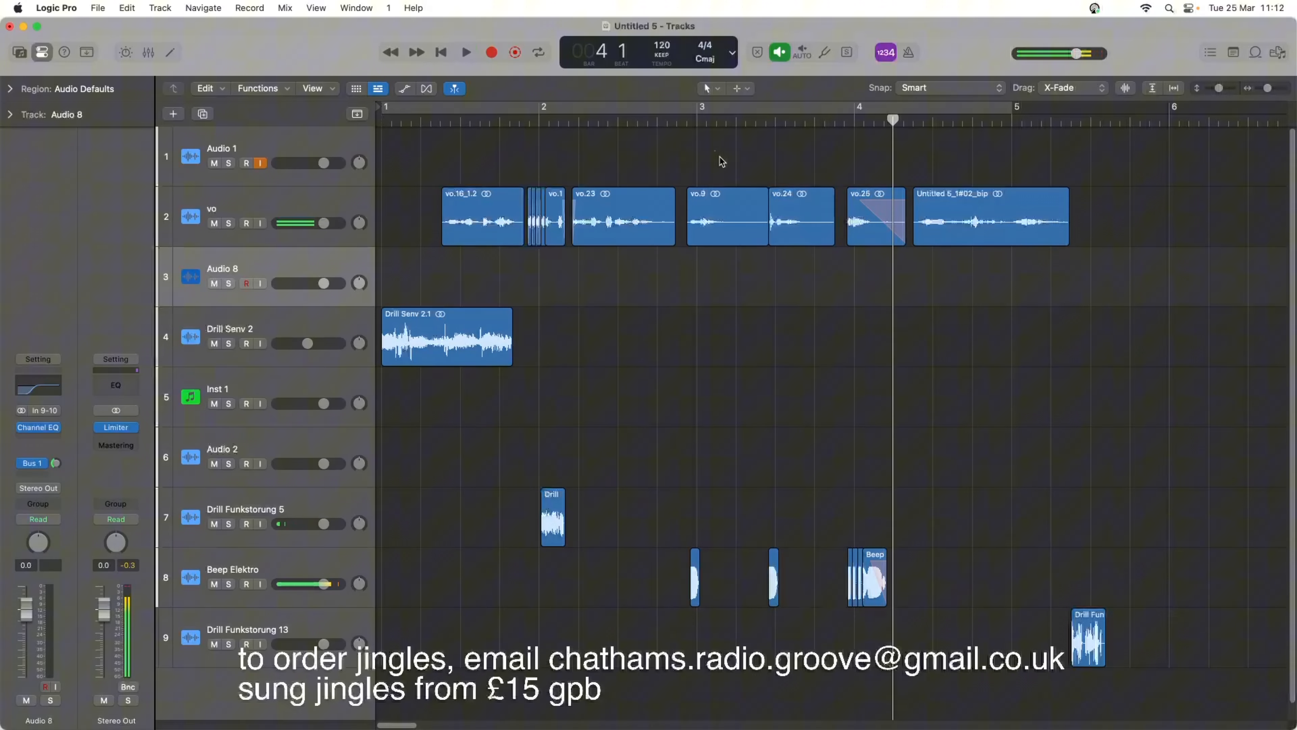
Move the vo.9, vo.24 and vo.25 regions from the vo track to the Audio 8 track, and play them from around bar 3.
left_click_drag(718, 160, 868, 227)
left_click_drag(708, 226, 709, 307)
left_click(674, 121)
key("space")
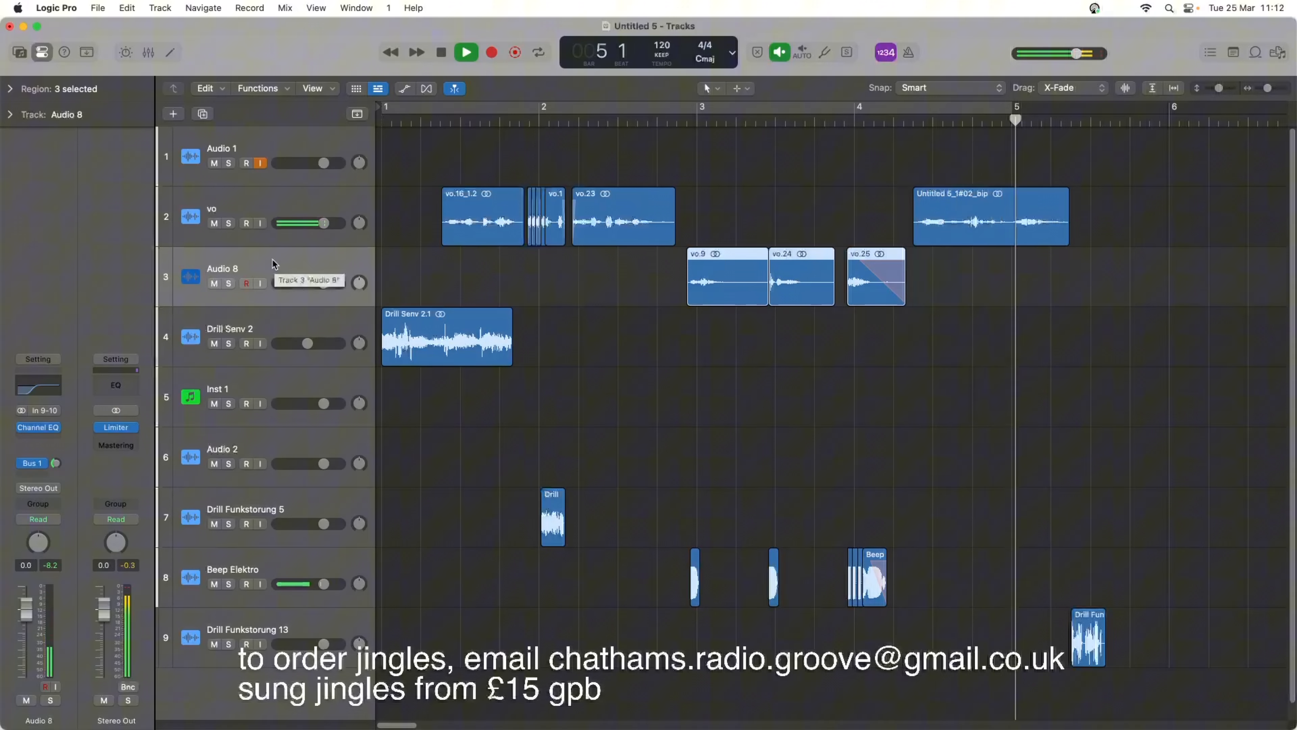
key("space")
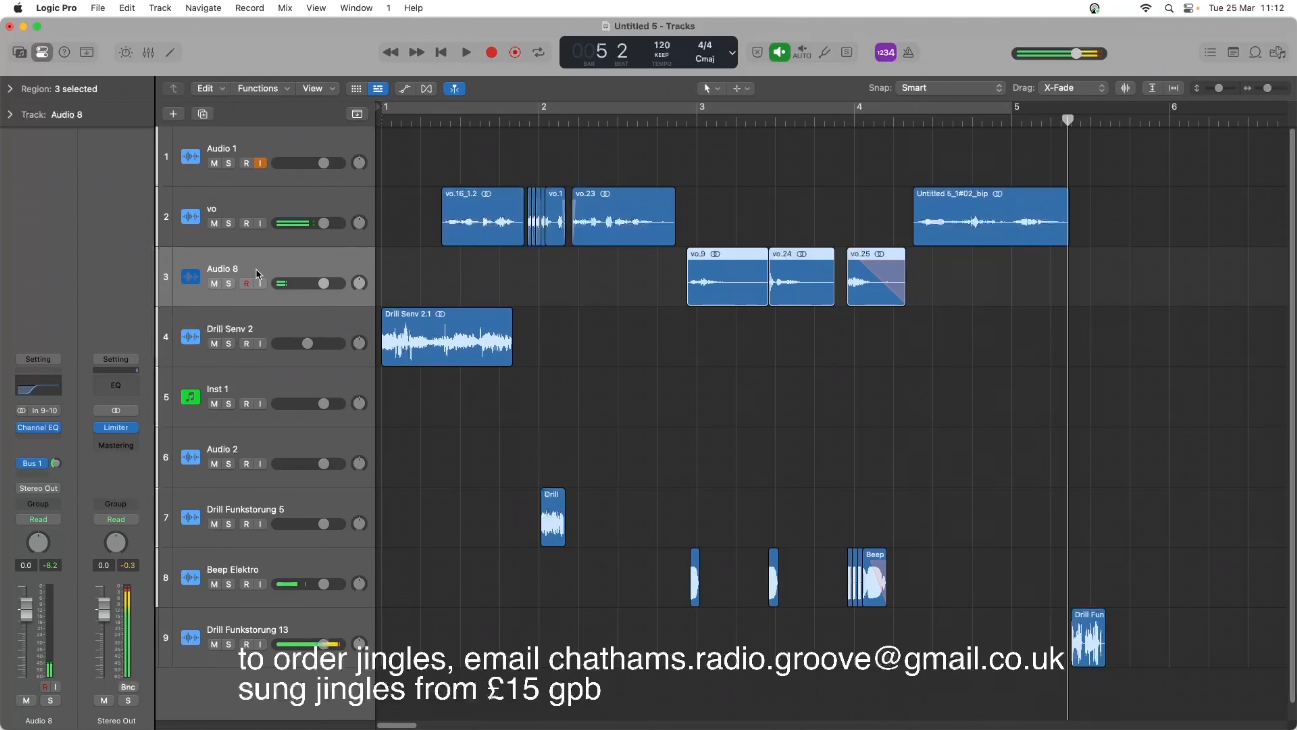
double_click(688, 111)
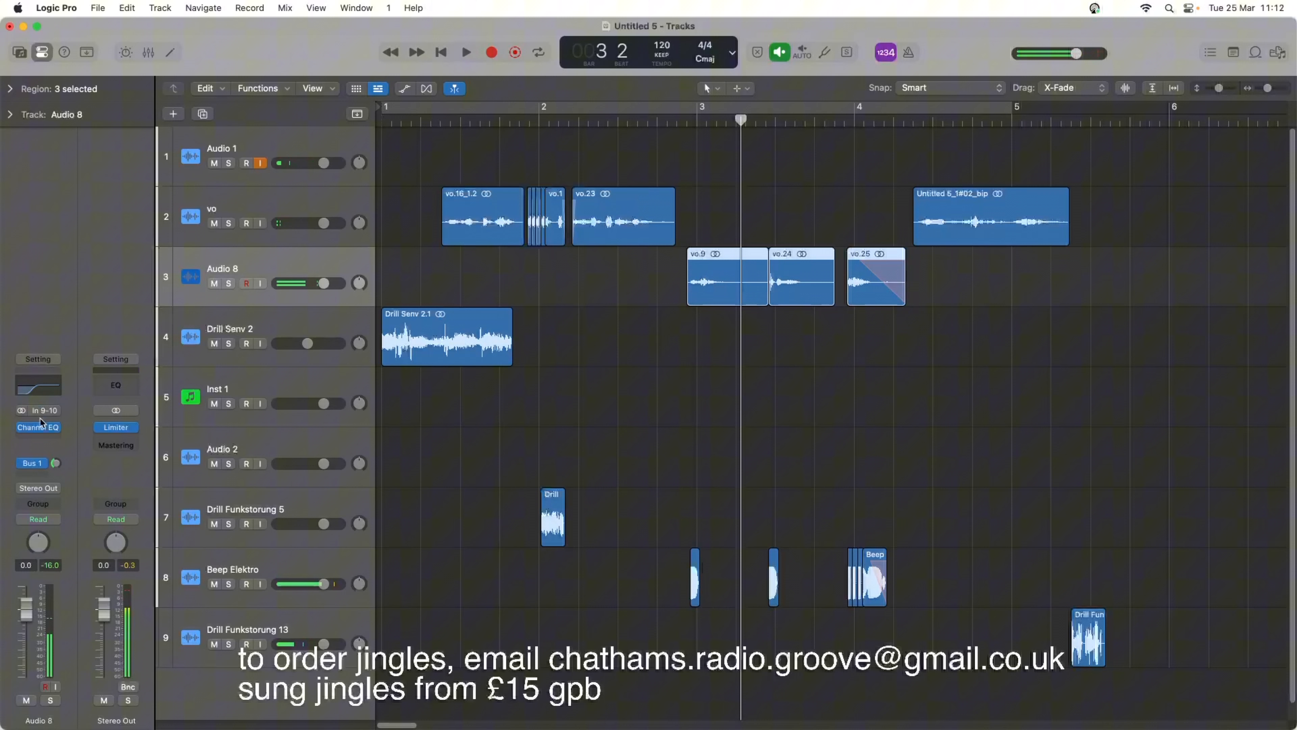
Insert a stereo Chorus with its default preset after the Channel EQ on Audio 8, and play the processed voice regions.
left_click(39, 442)
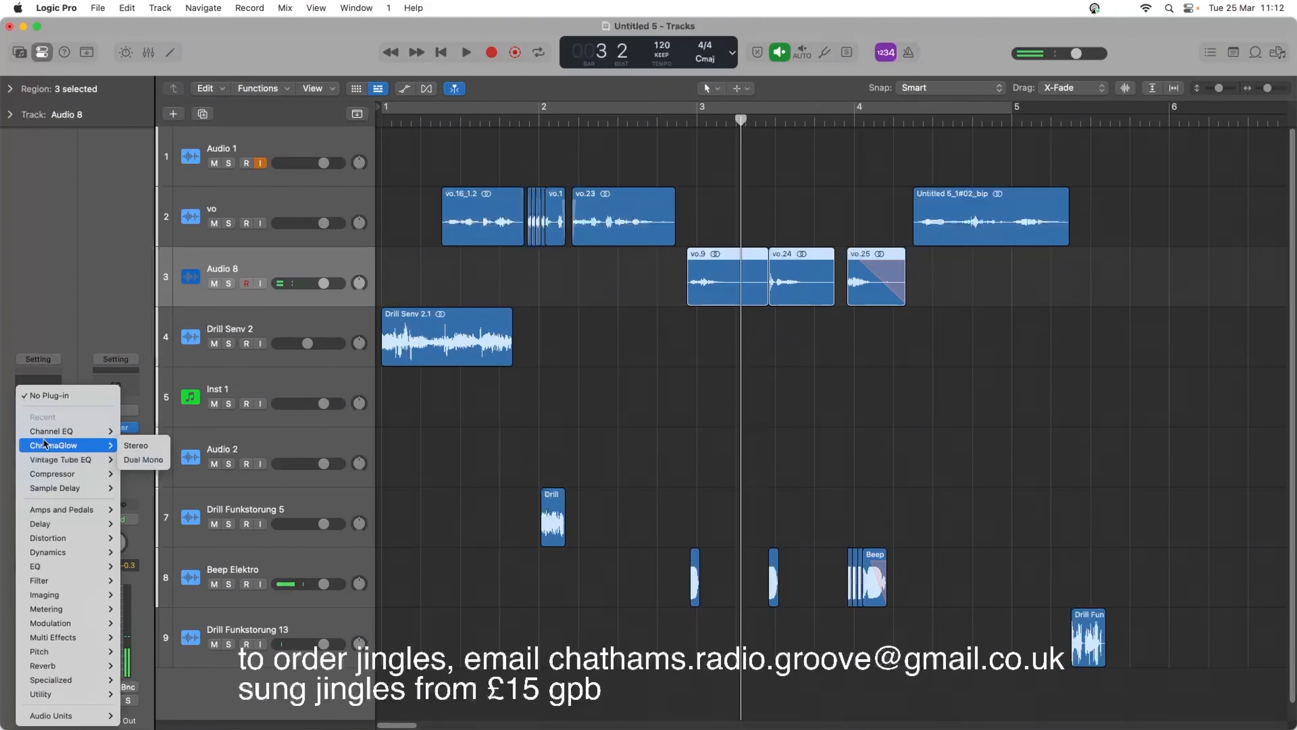
mouse_move(71, 536)
mouse_move(77, 623)
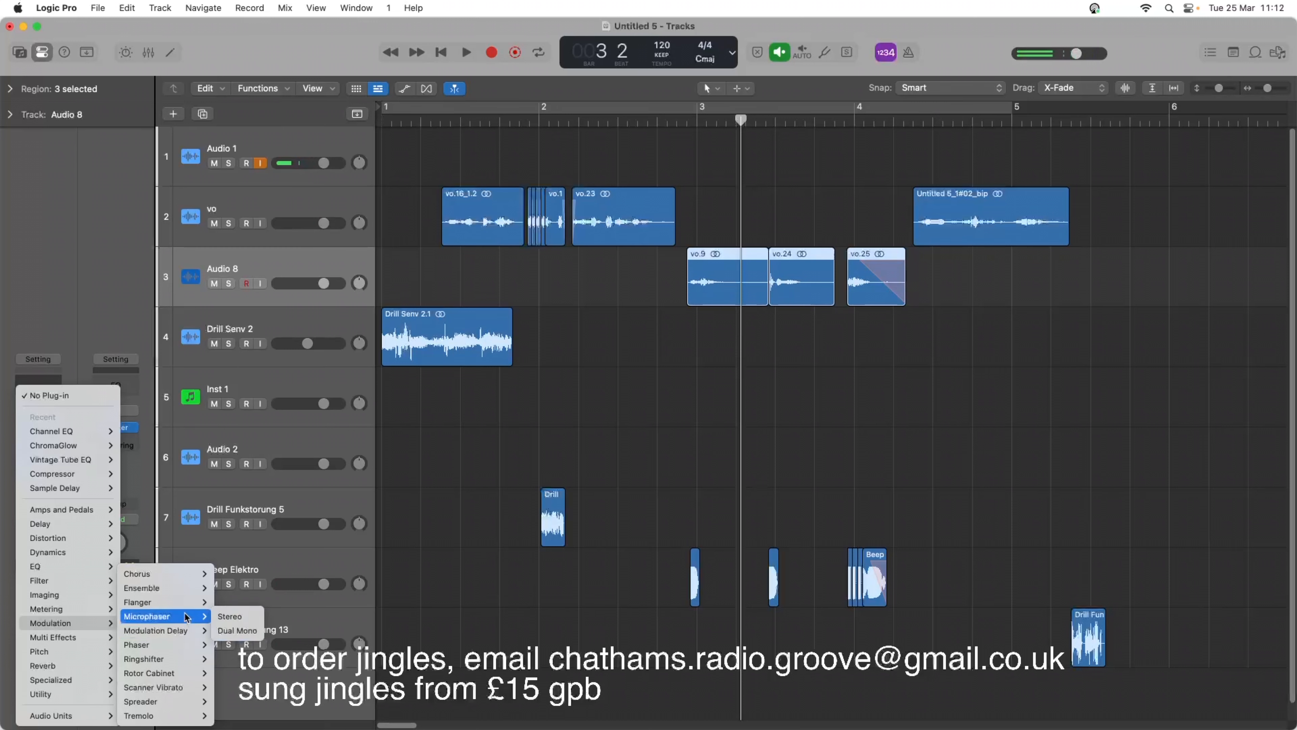
mouse_move(185, 608)
mouse_move(197, 579)
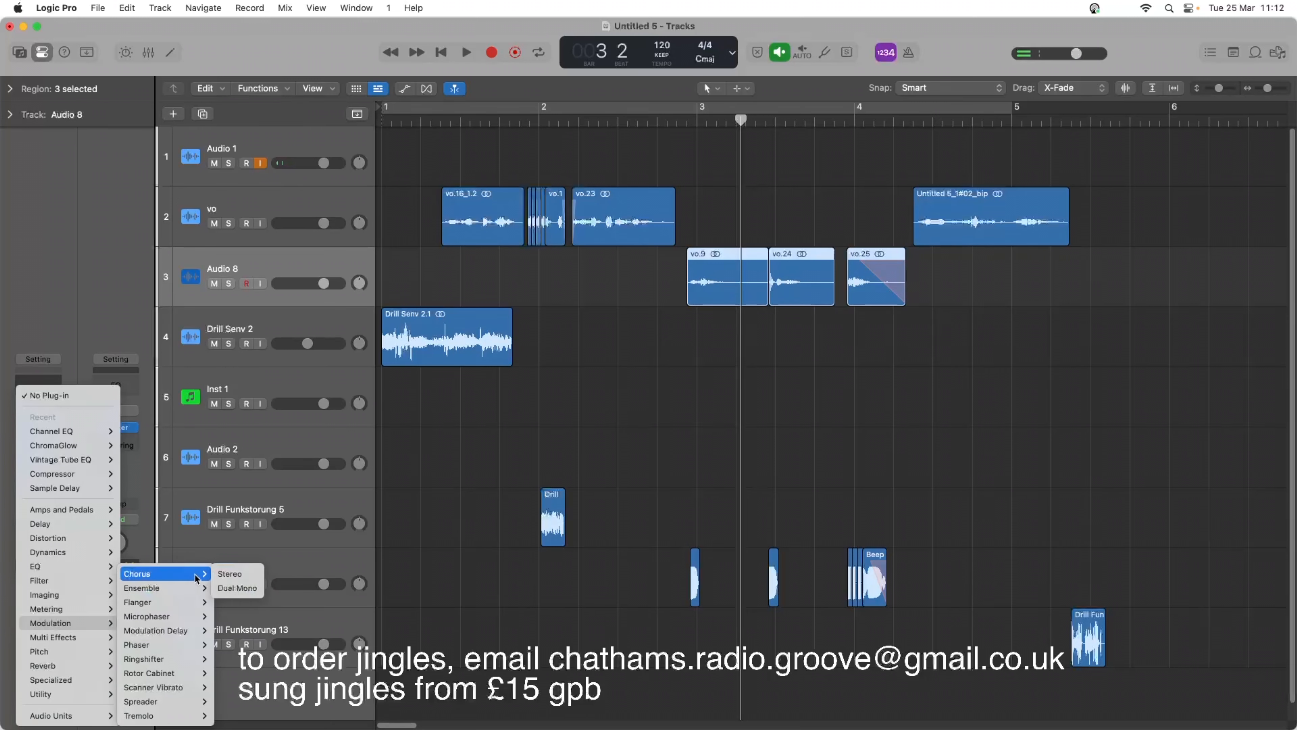
left_click(236, 574)
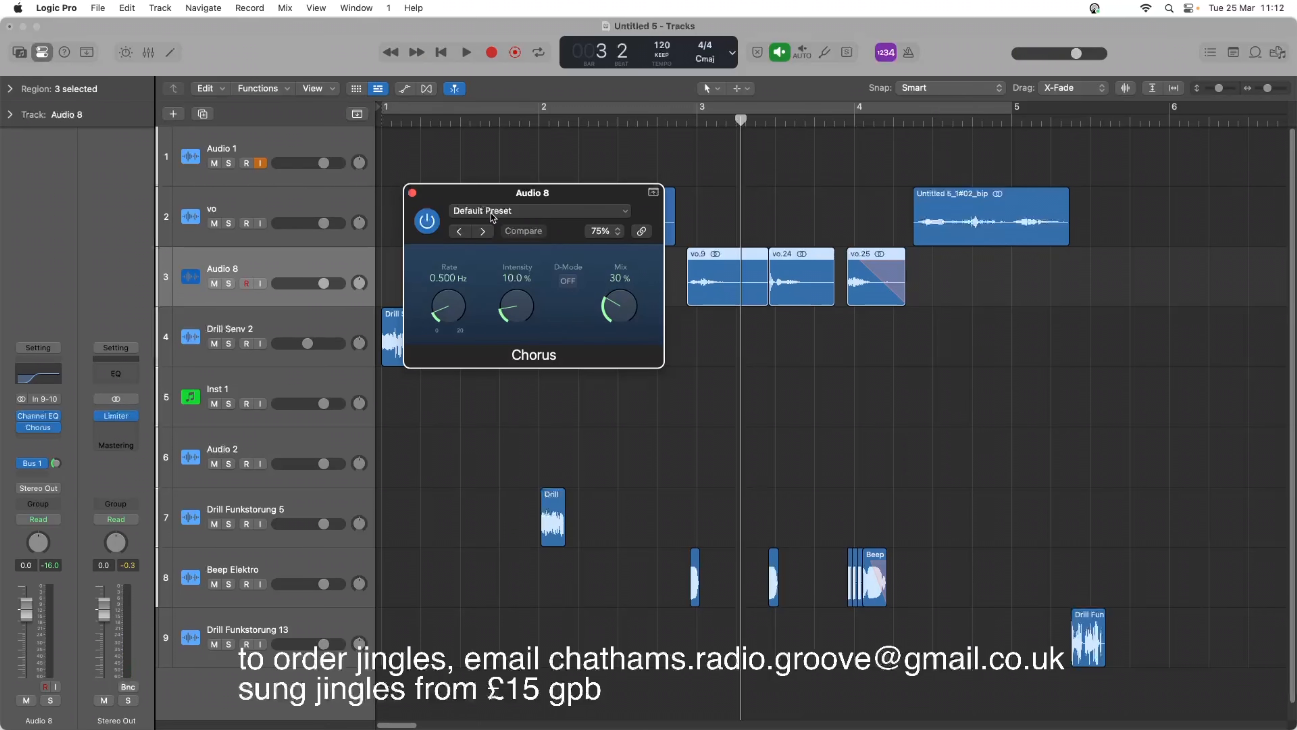
key("space")
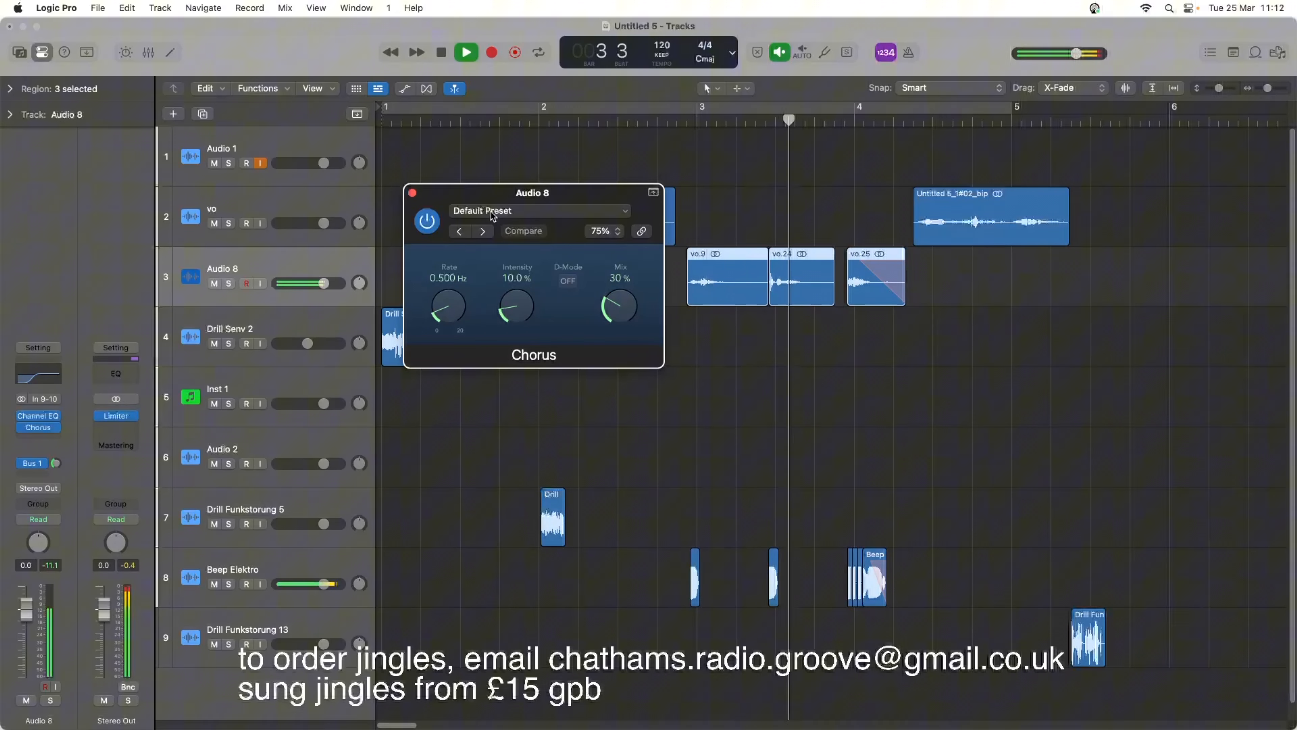
key("space")
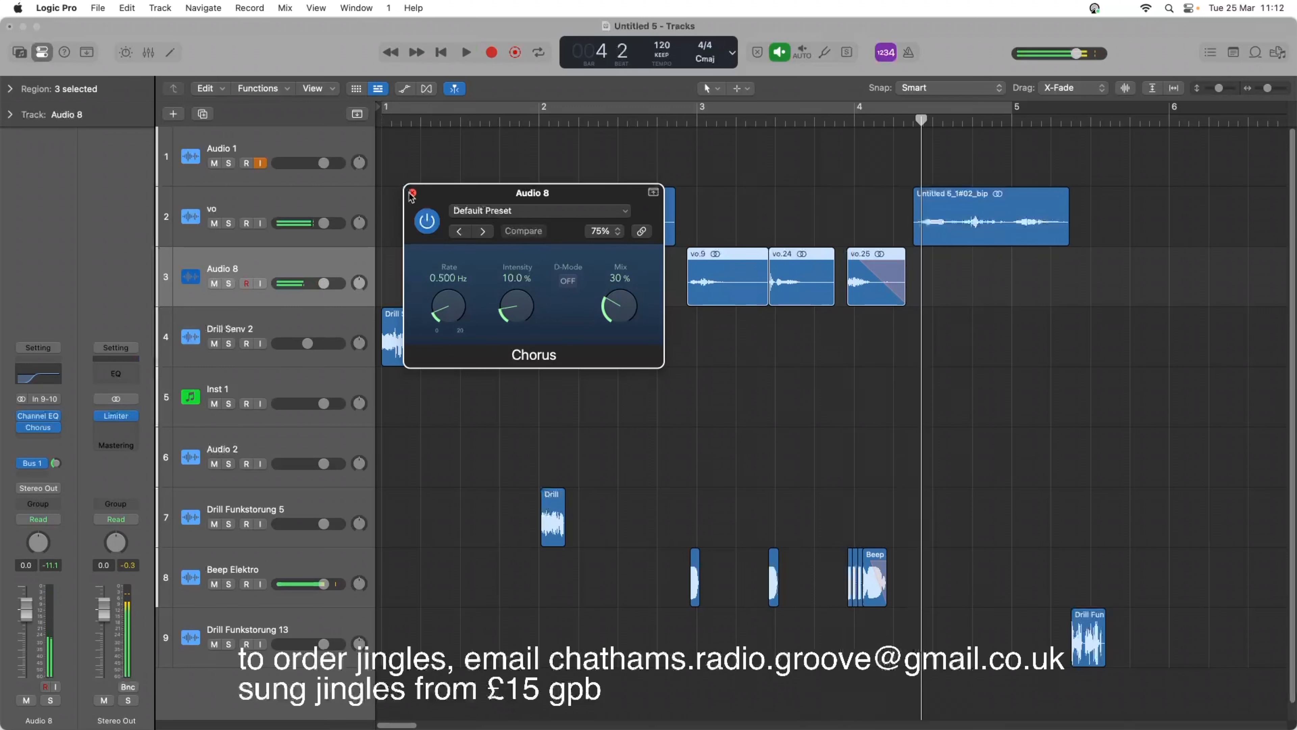
left_click(412, 193)
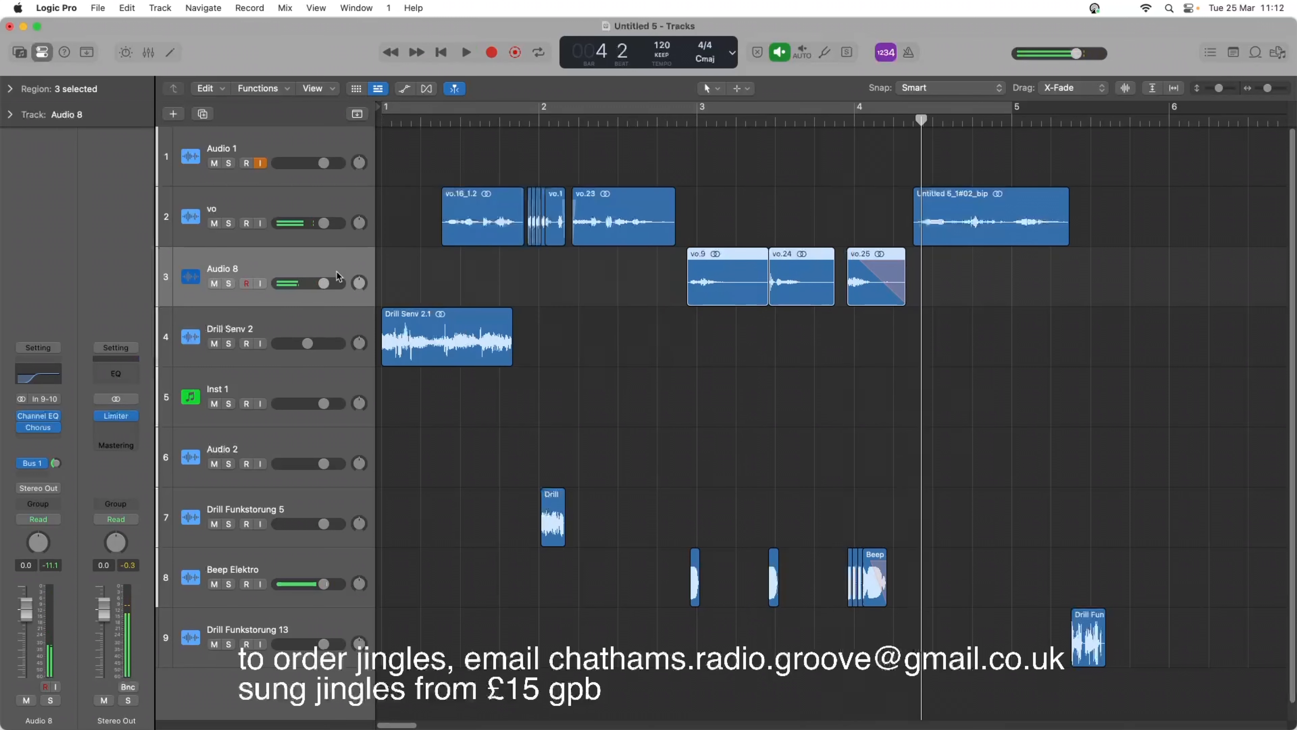
Insert a stereo Flanger after the Chorus on the Audio 8 track, and play the voice regions through it.
left_click(44, 443)
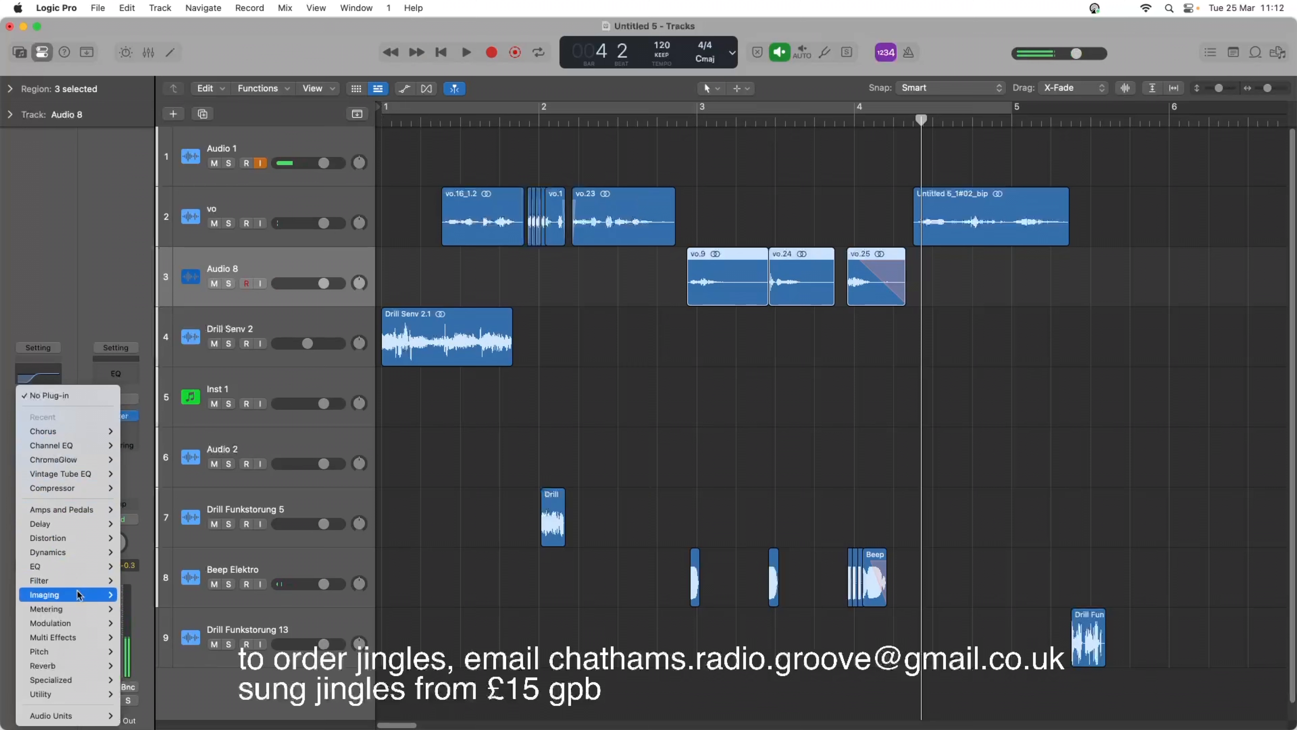
mouse_move(79, 624)
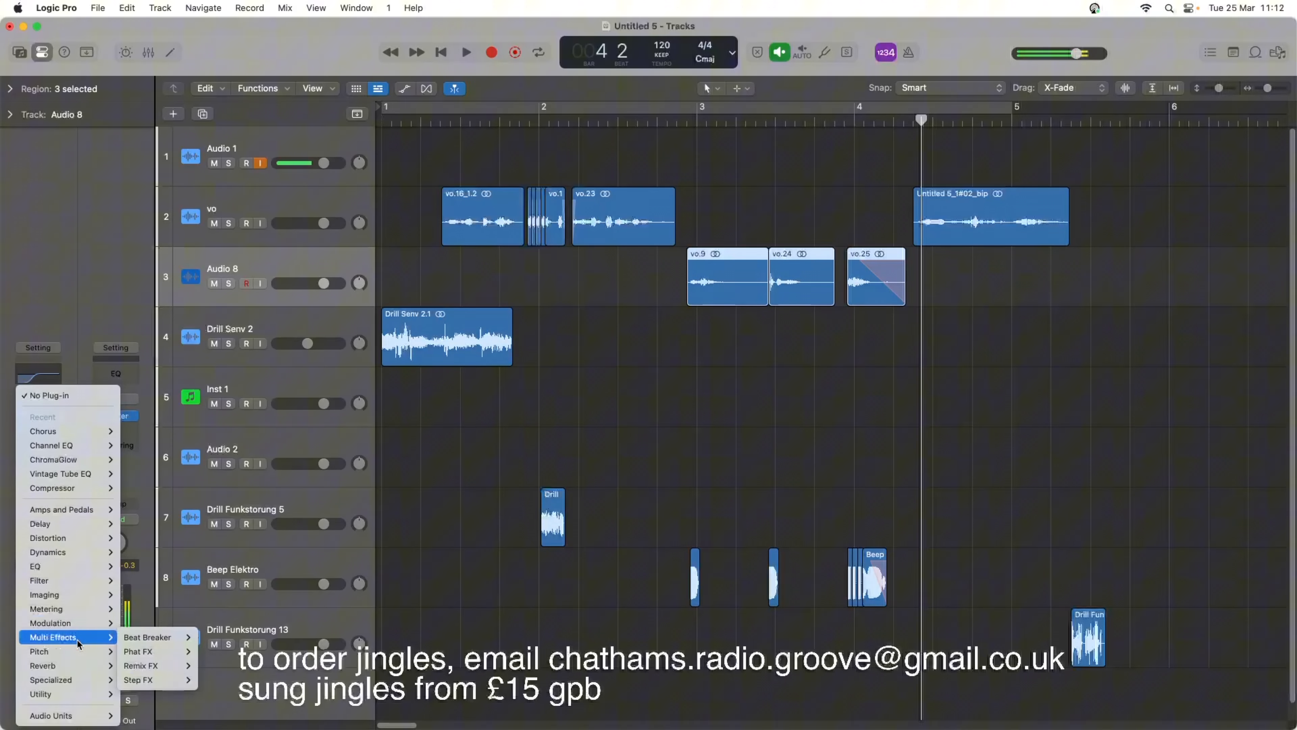
mouse_move(84, 649)
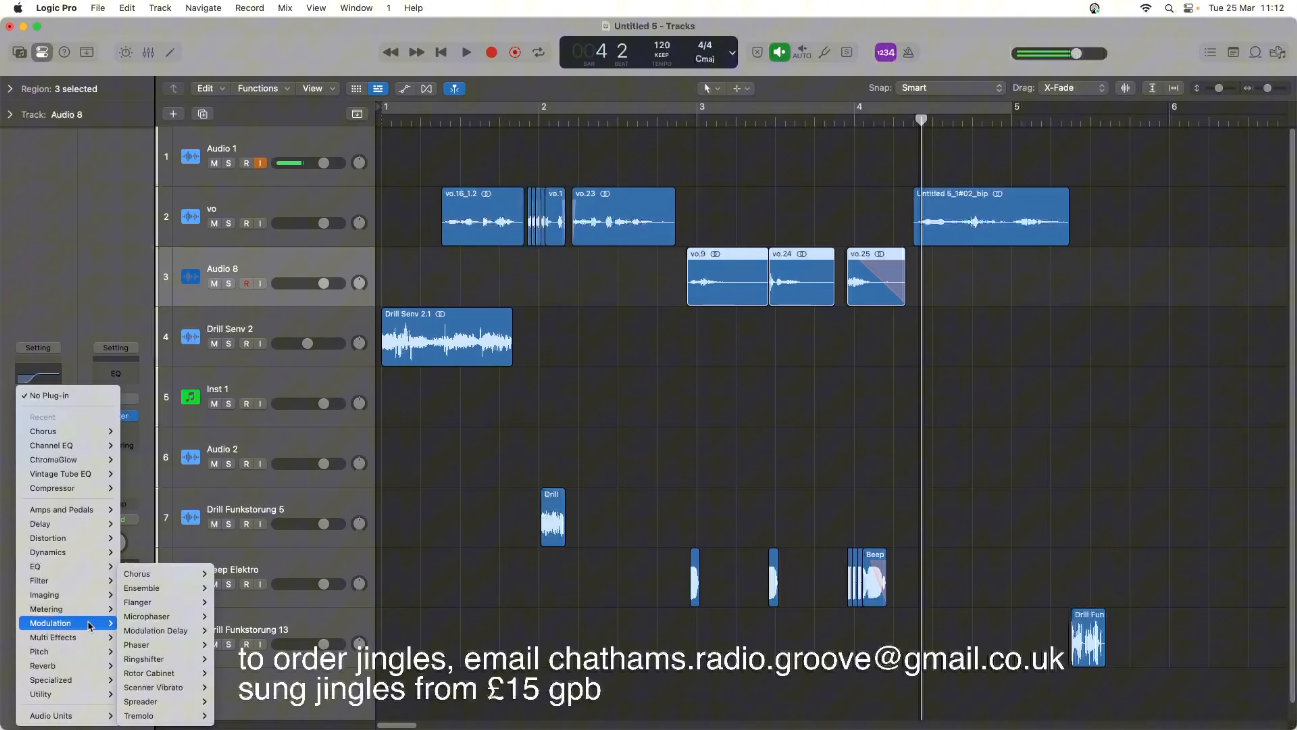
mouse_move(179, 608)
left_click(238, 606)
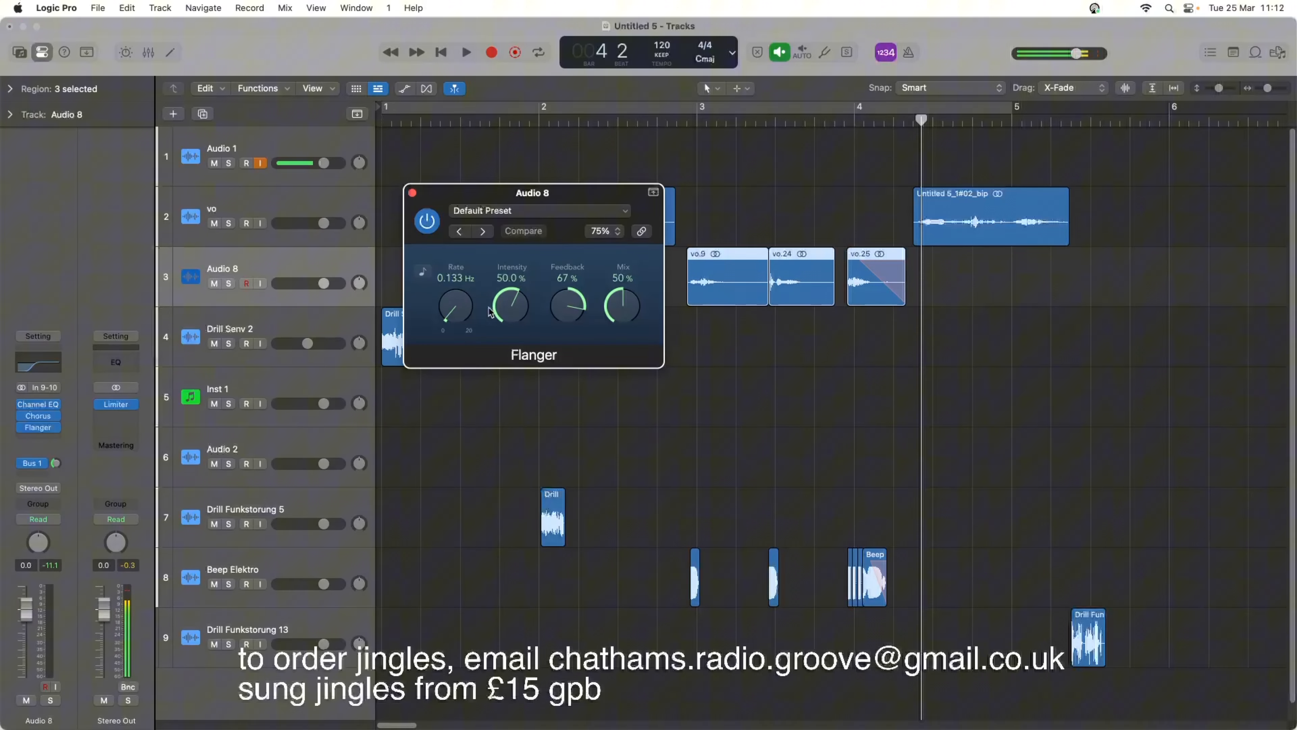
key("space")
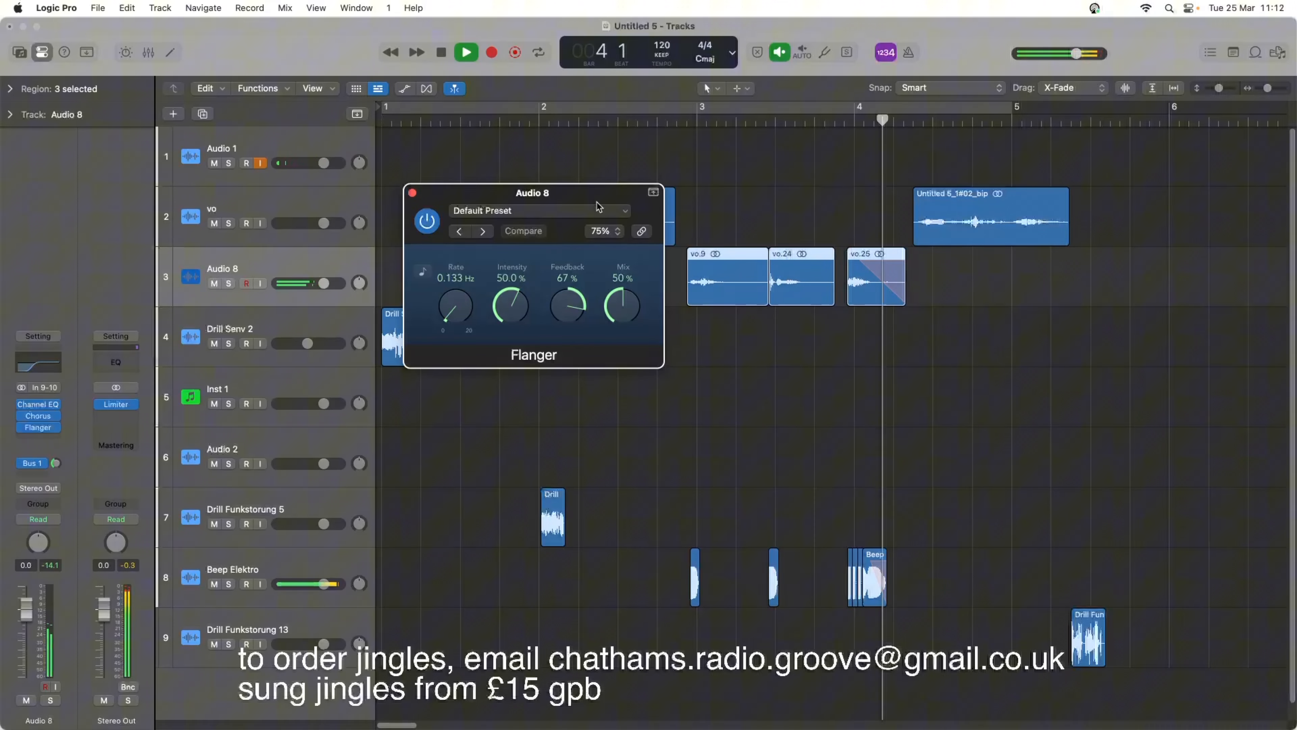
key("space")
Load the Easy Flange preset in the Audio 8 Flanger and play the result.
left_click(552, 212)
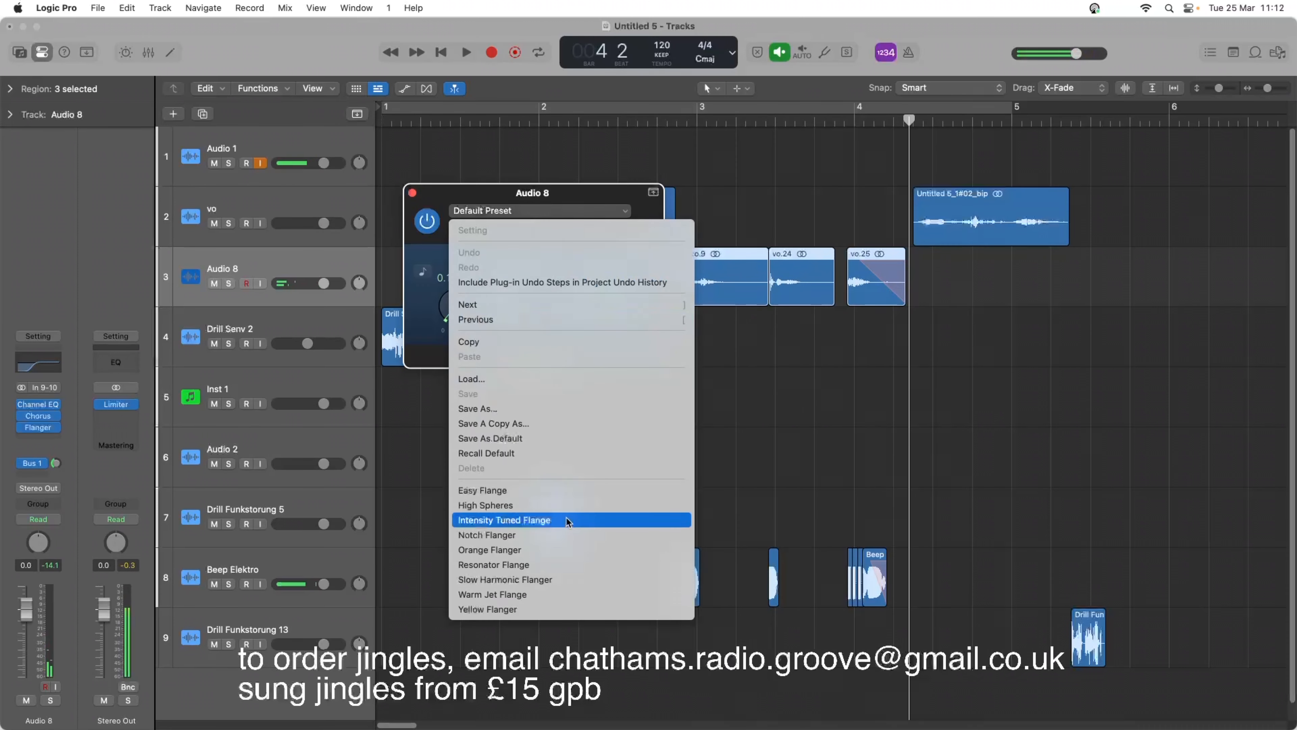
left_click(561, 491)
key("space")
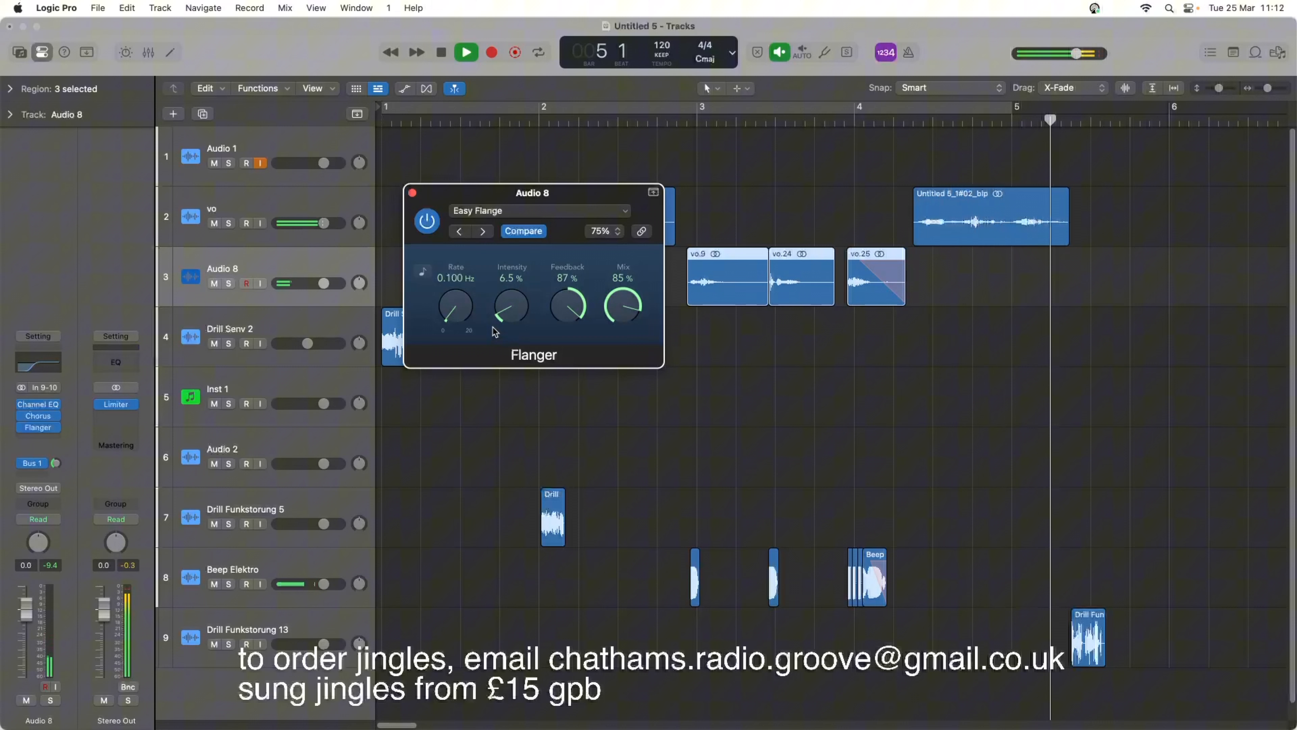
key("space")
left_click(412, 193)
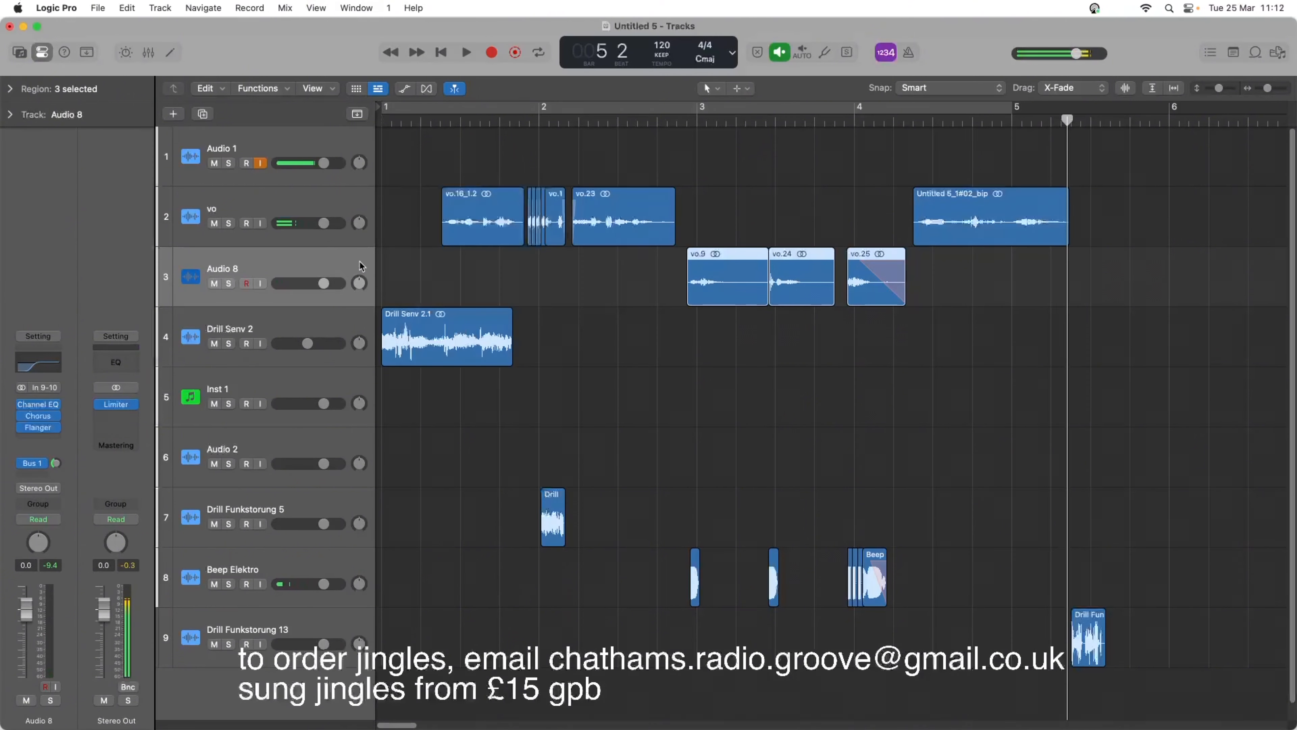
Insert a stereo Native Instruments Supercharger GT after the Flanger on Audio 8, and place its window below the voice regions.
left_click(57, 443)
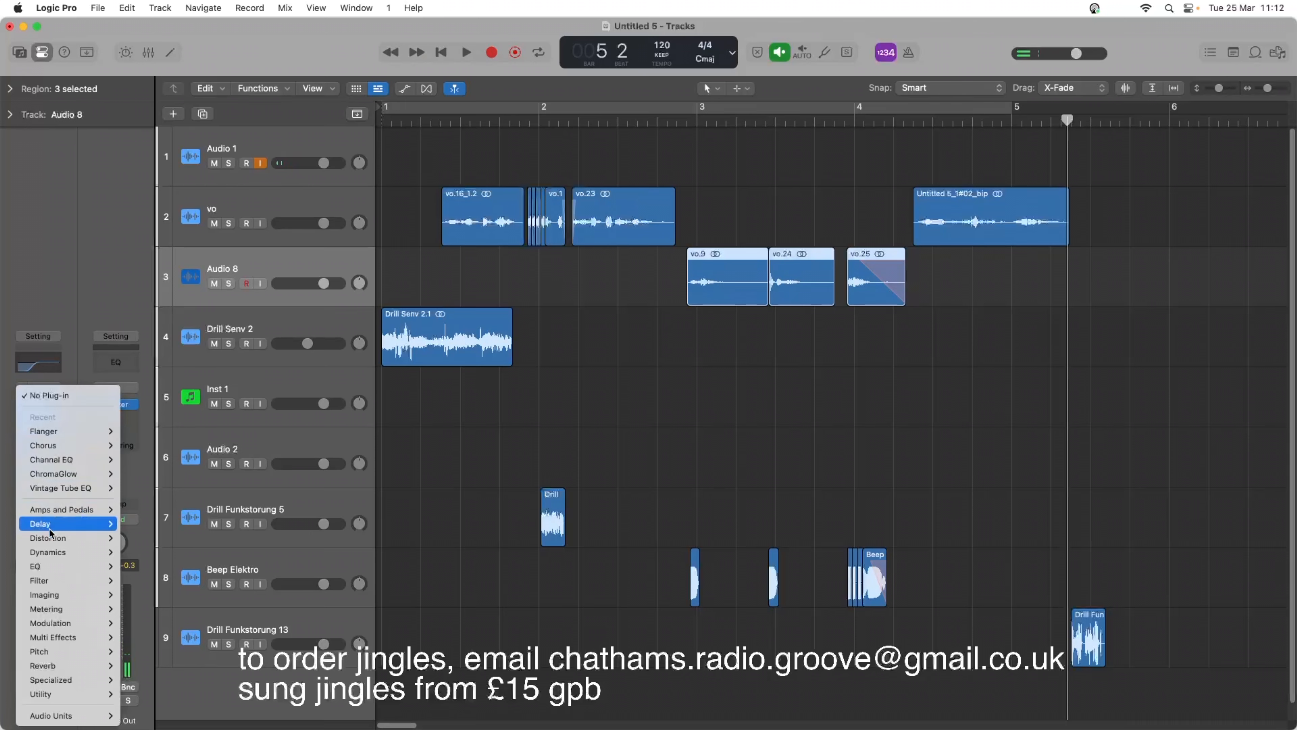
mouse_move(56, 609)
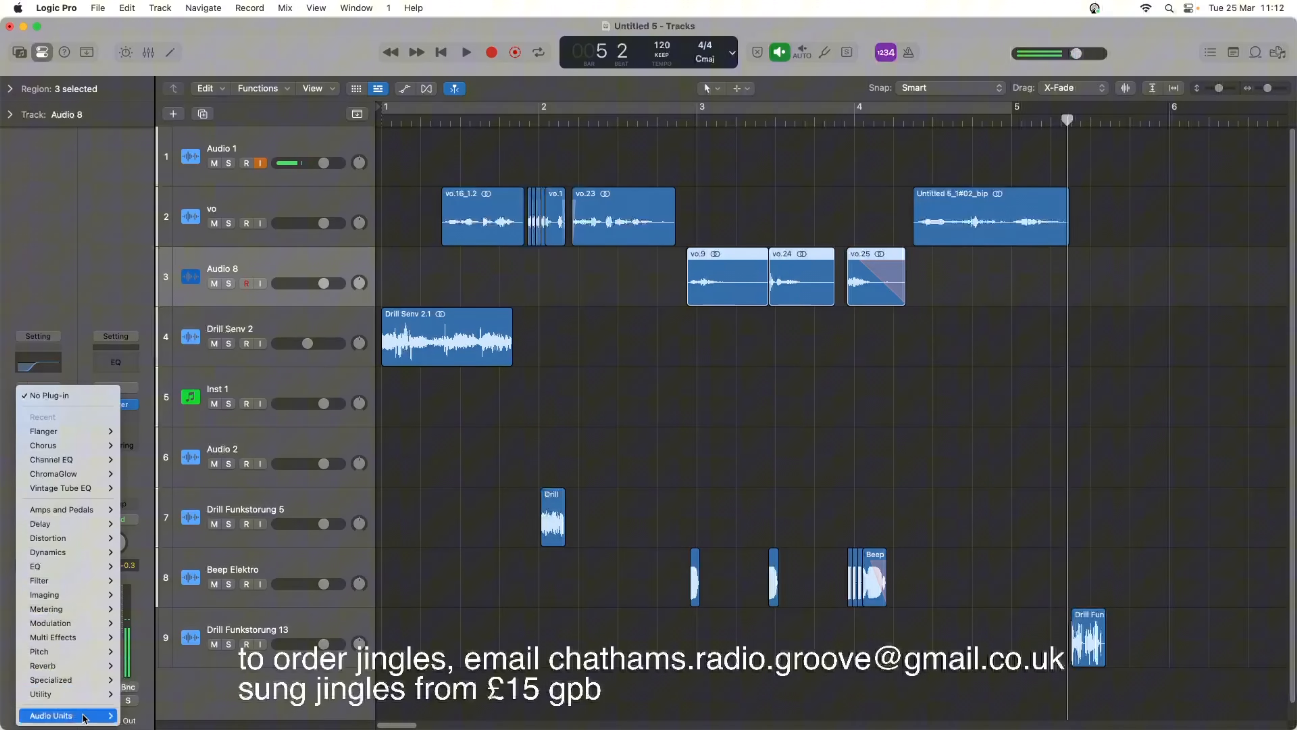
mouse_move(57, 716)
mouse_move(147, 716)
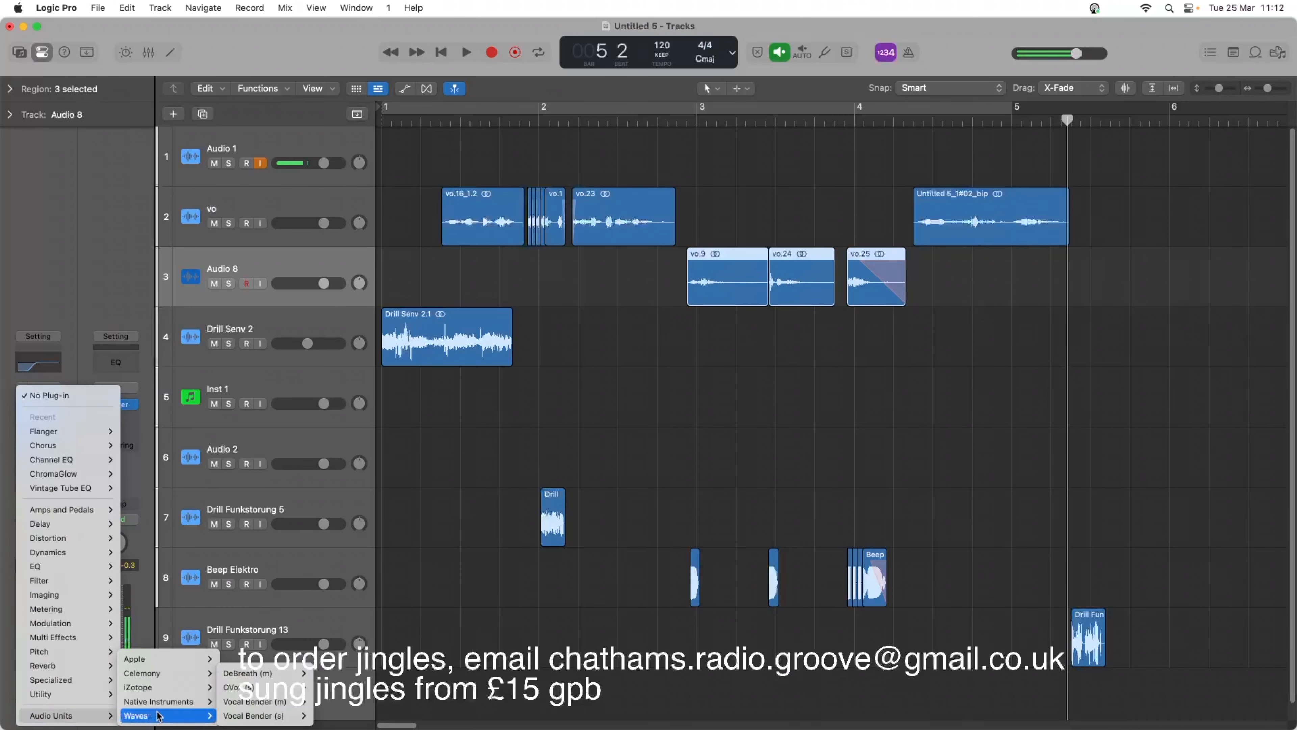
mouse_move(174, 685)
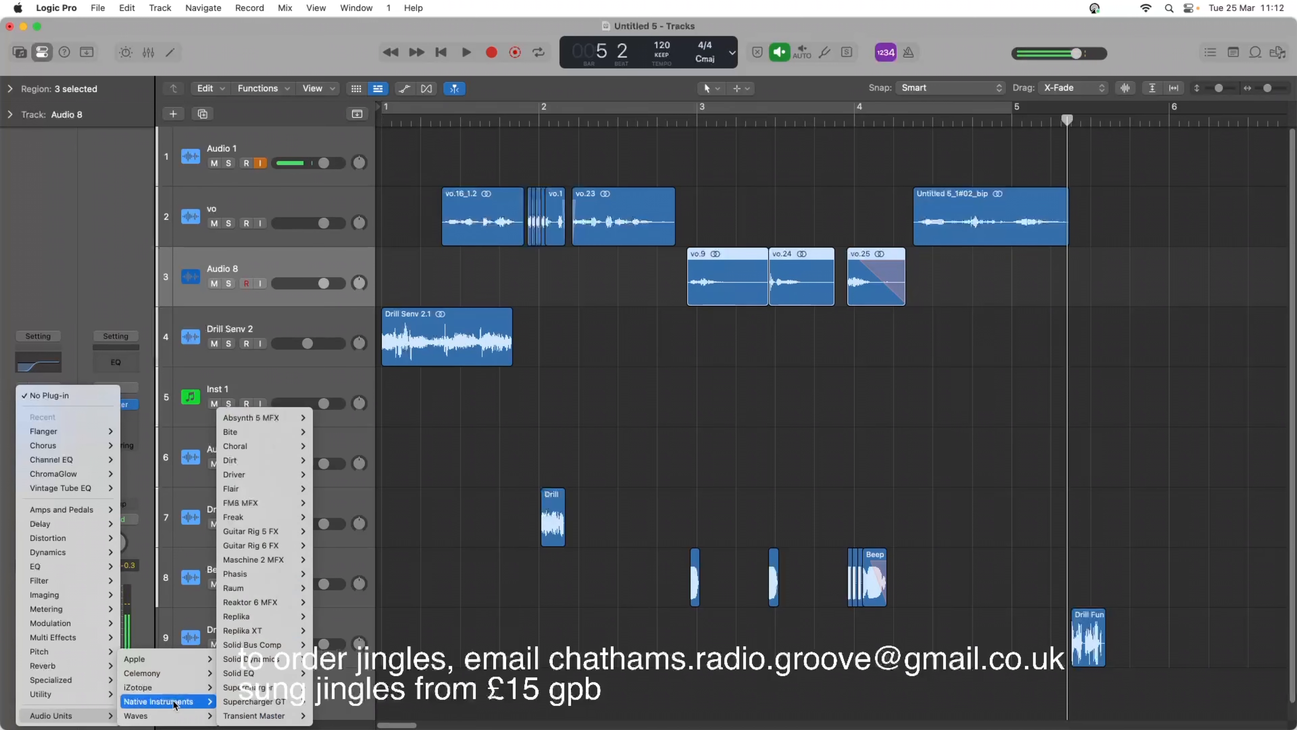
mouse_move(270, 672)
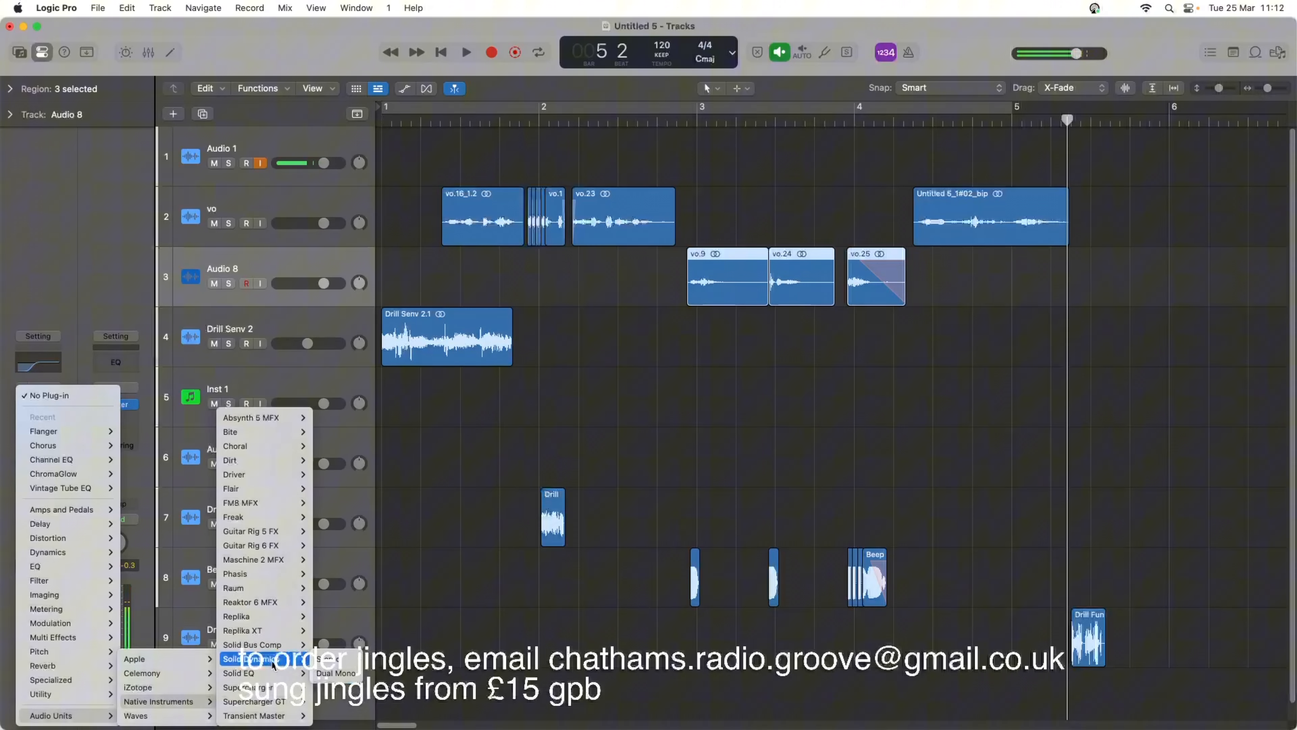
mouse_move(288, 701)
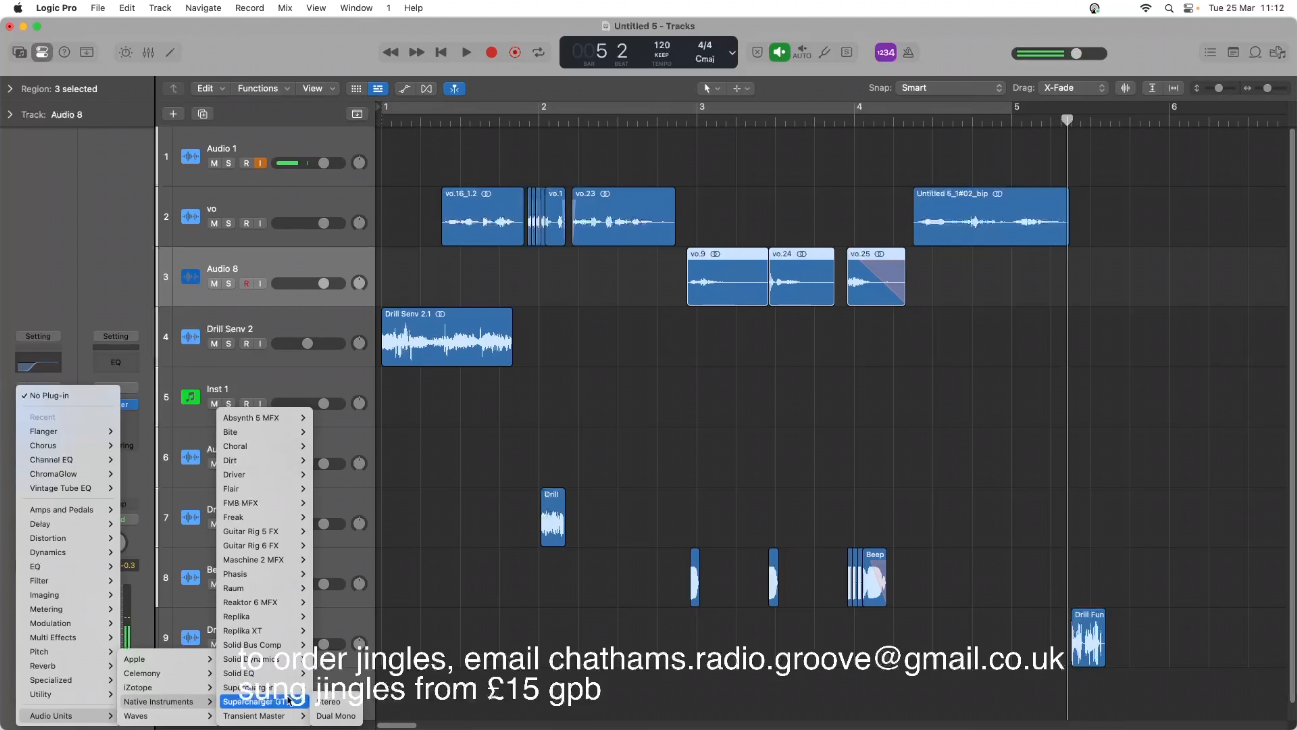
left_click(328, 701)
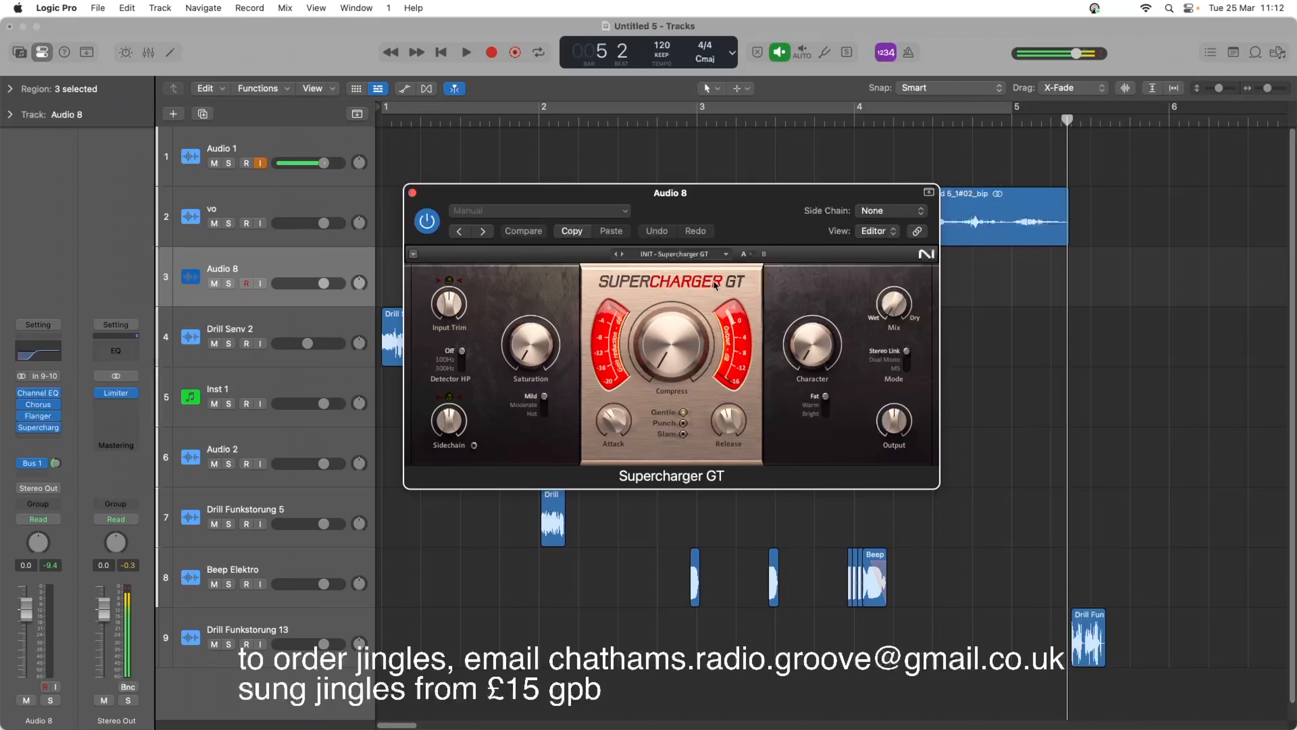
mouse_move(529, 350)
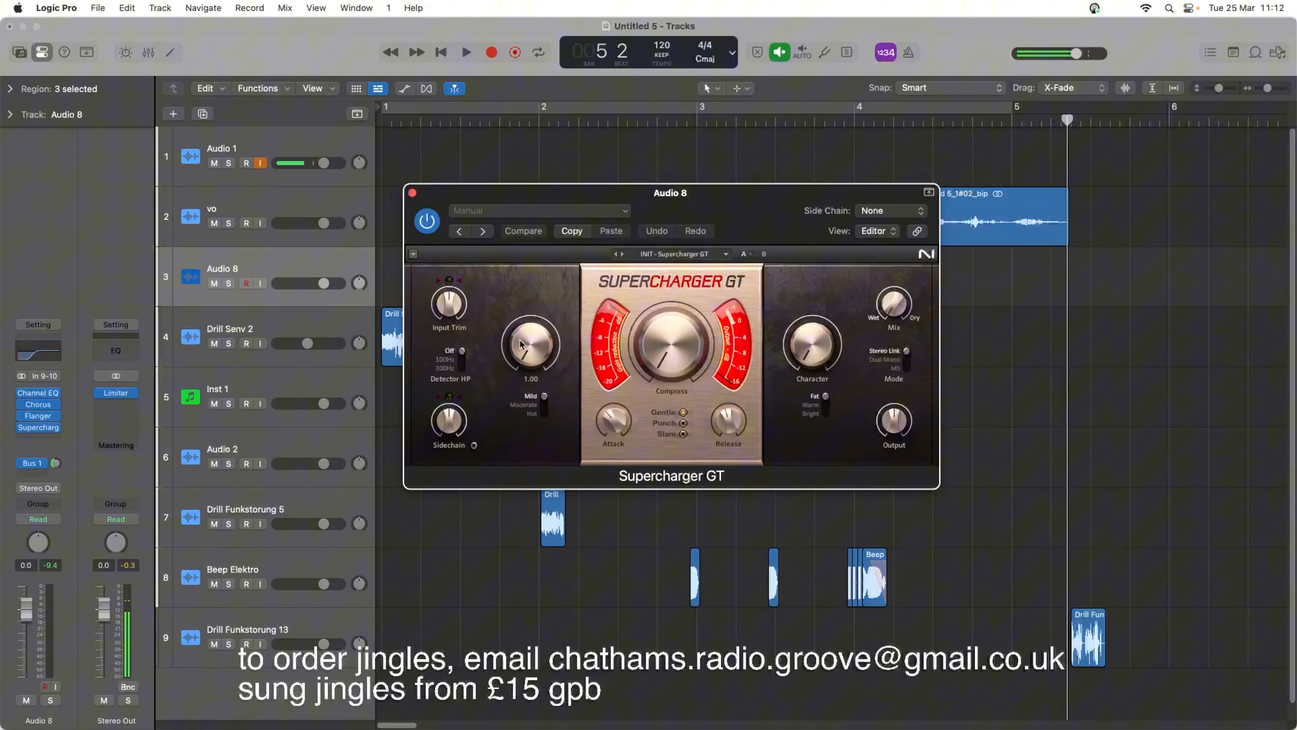
left_click_drag(779, 217, 774, 402)
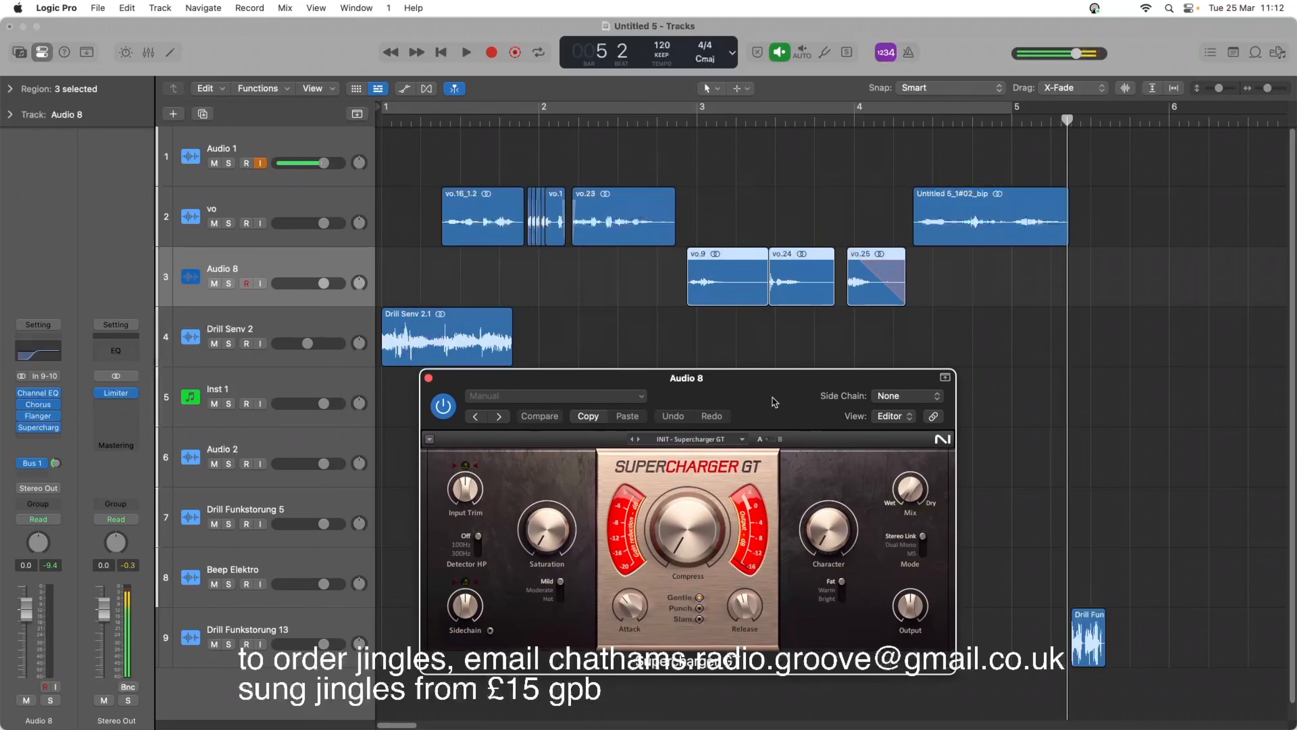
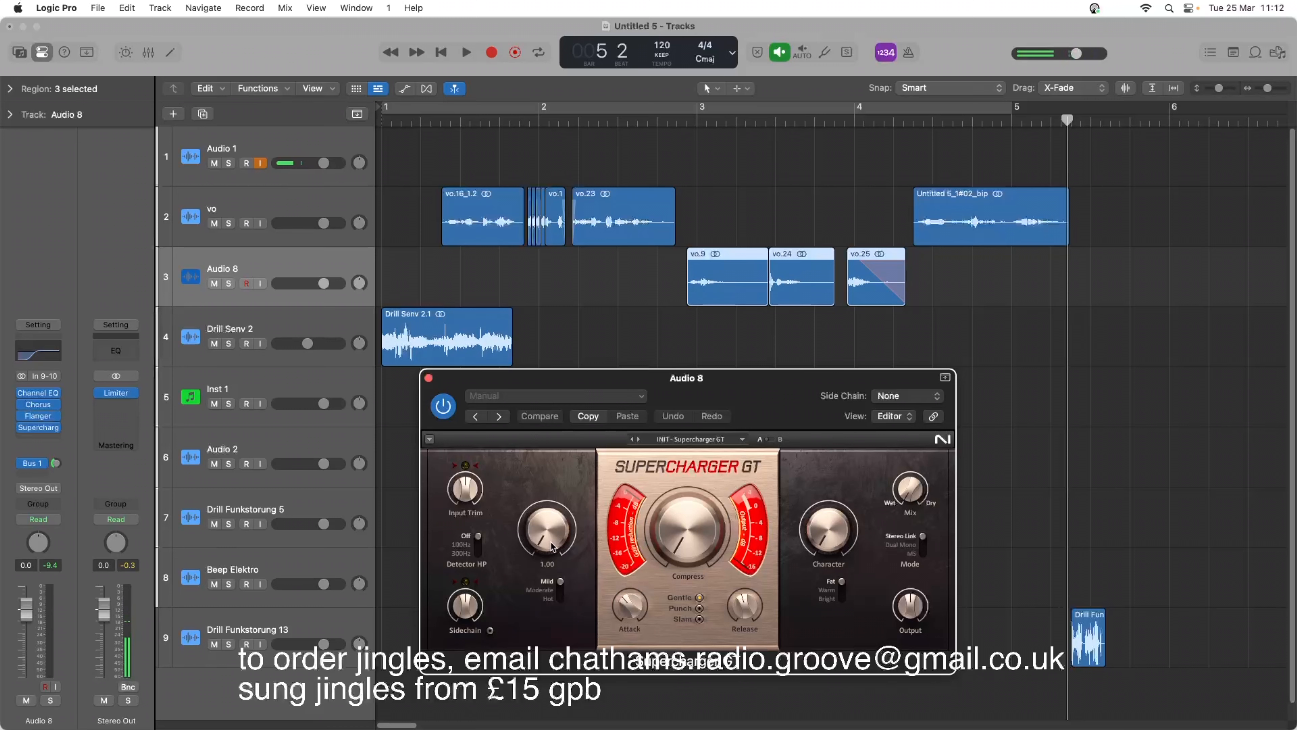
Raise the saturation to about 6.5 and increase the compression in the Audio 8 Supercharger GT, and play the result.
left_click_drag(545, 483, 545, 467)
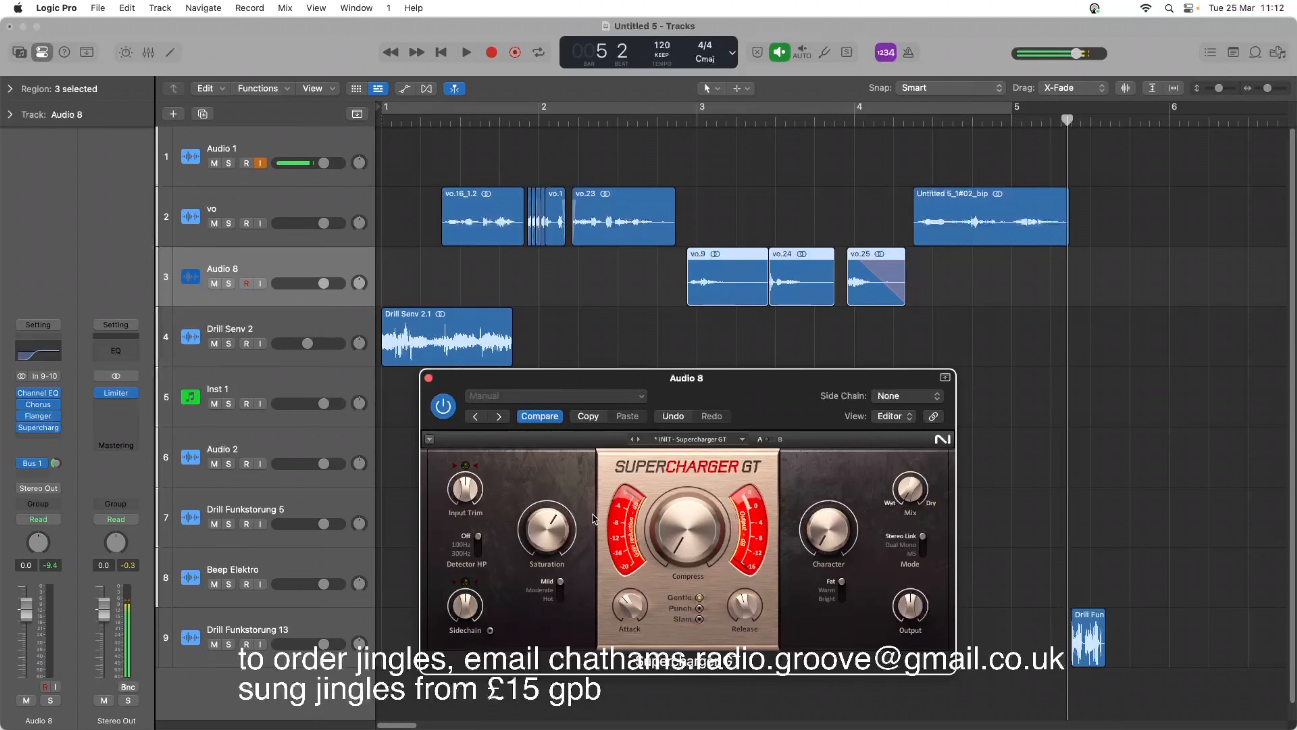
key("space")
left_click_drag(687, 531, 675, 488)
key("space")
key("space")
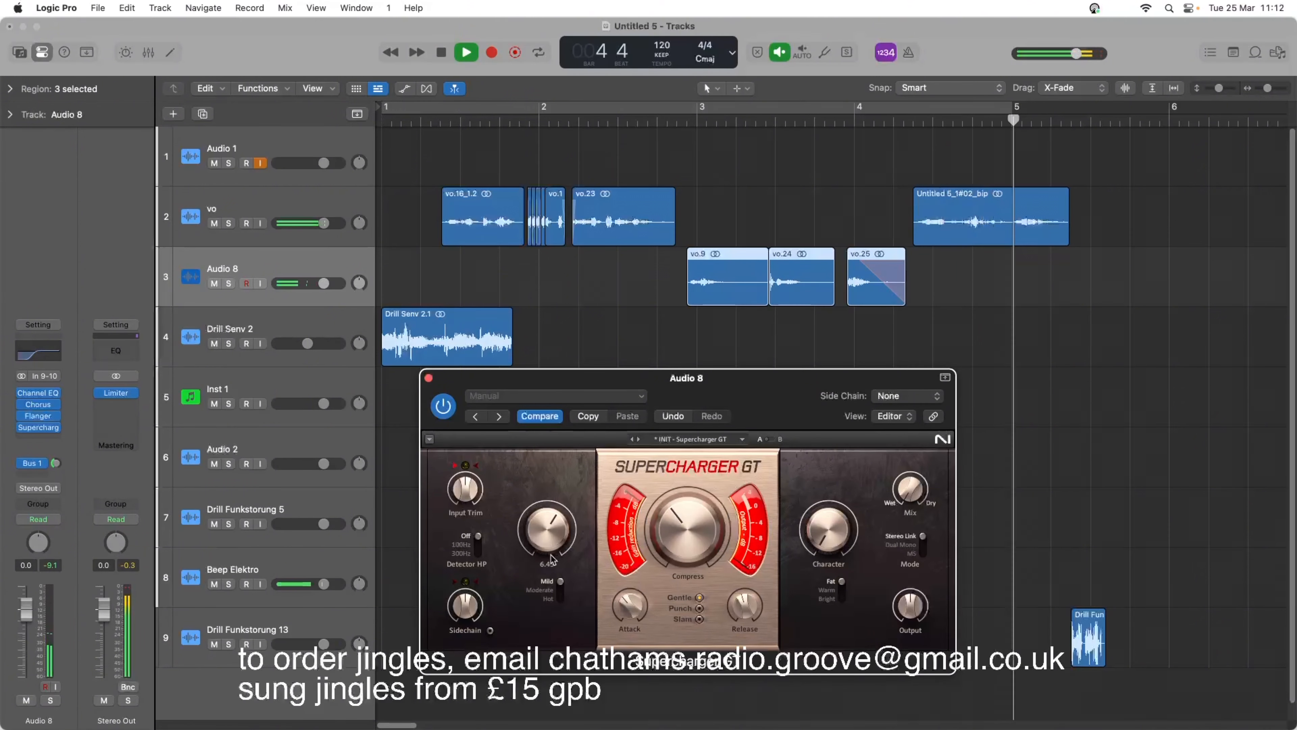
key("space")
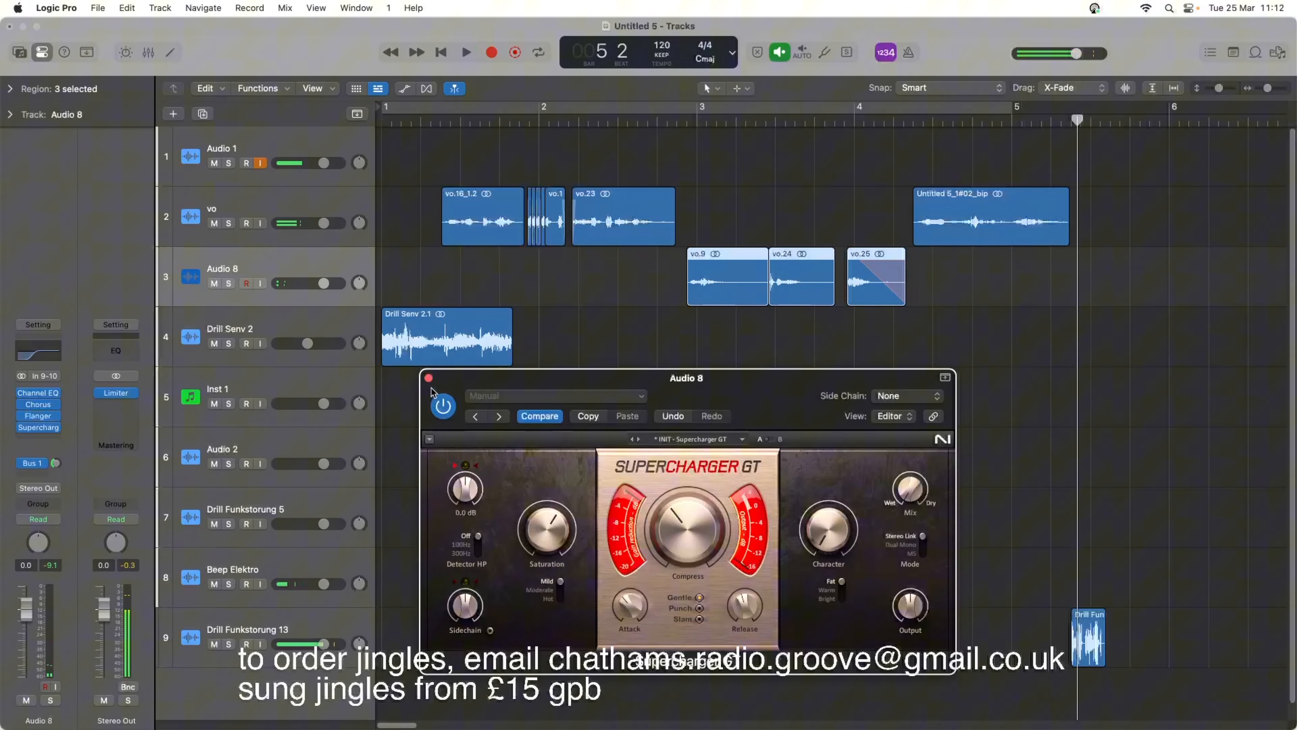
Set the Audio 8 Flanger's mix to 32 % while playing the voice regions, and close both plug-in windows.
left_click(38, 417)
left_click_drag(613, 302, 622, 365)
key("space")
key("space")
key("space")
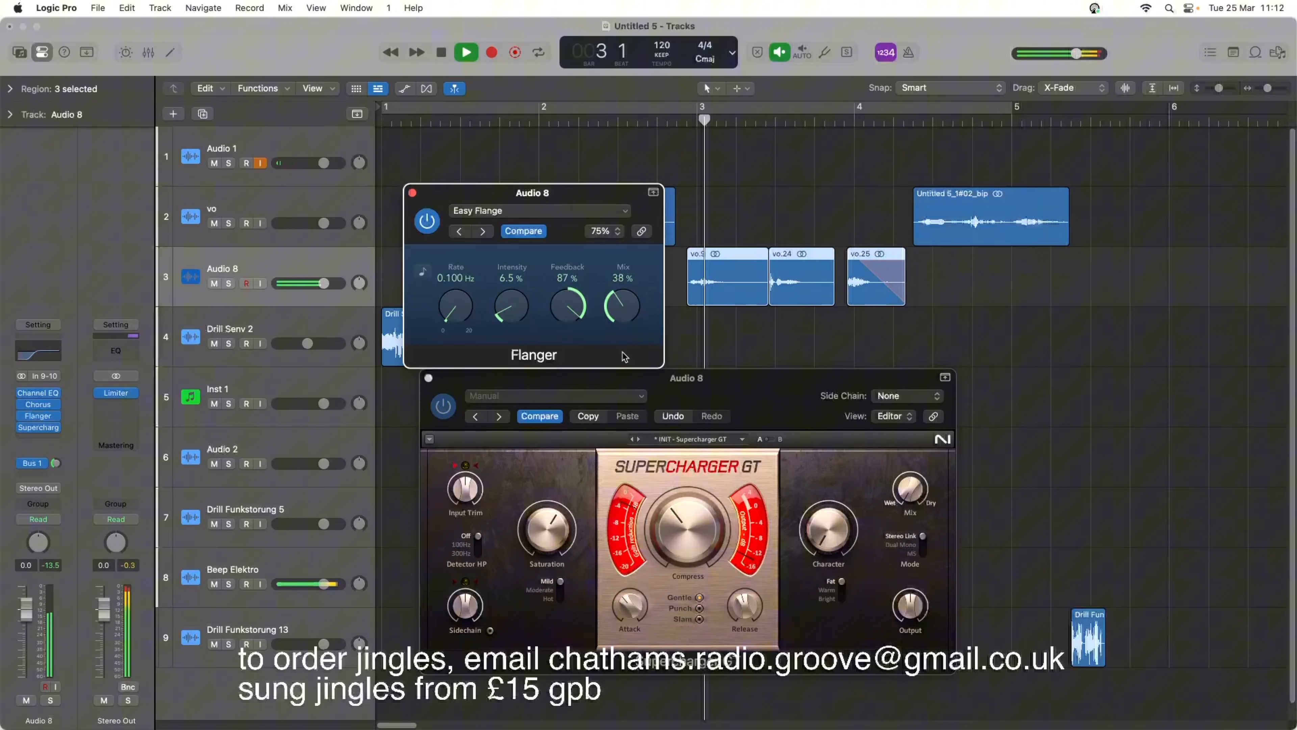
mouse_move(621, 314)
left_mouse_down()
mouse_move(634, 369)
mouse_move(619, 306)
left_mouse_up()
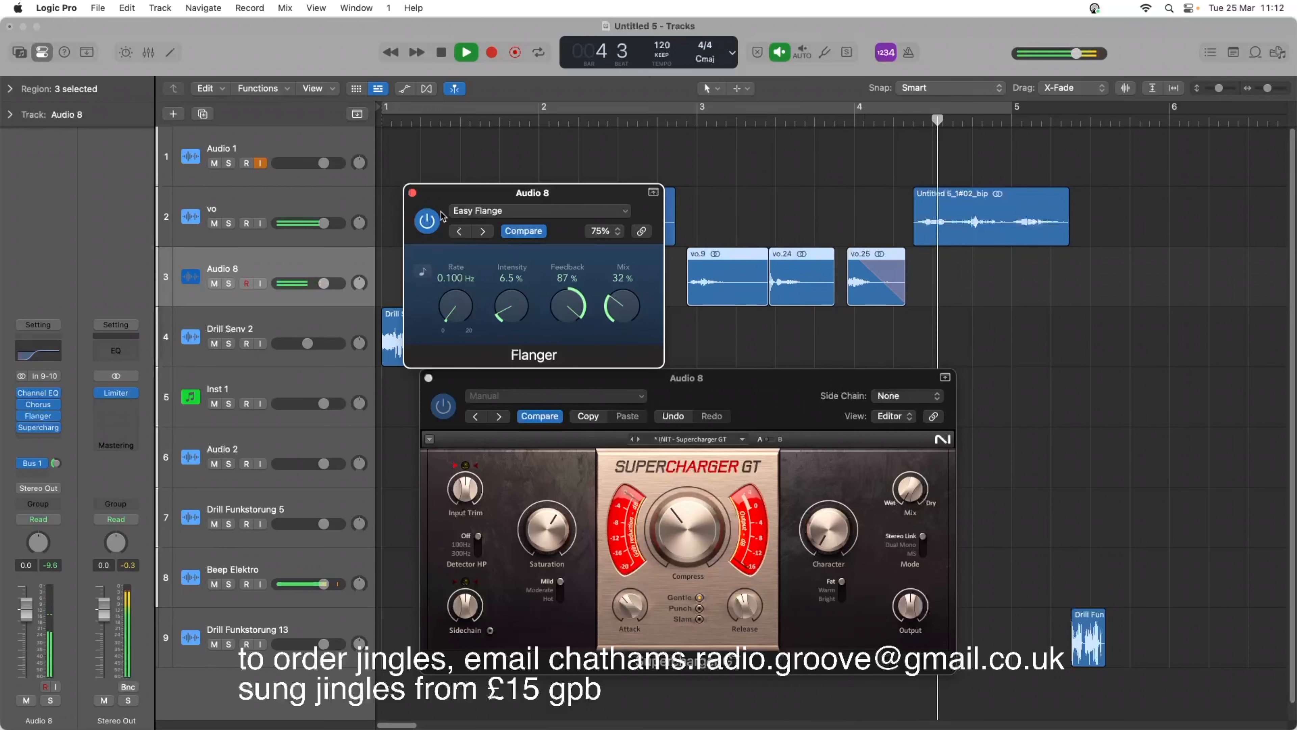
left_click(412, 193)
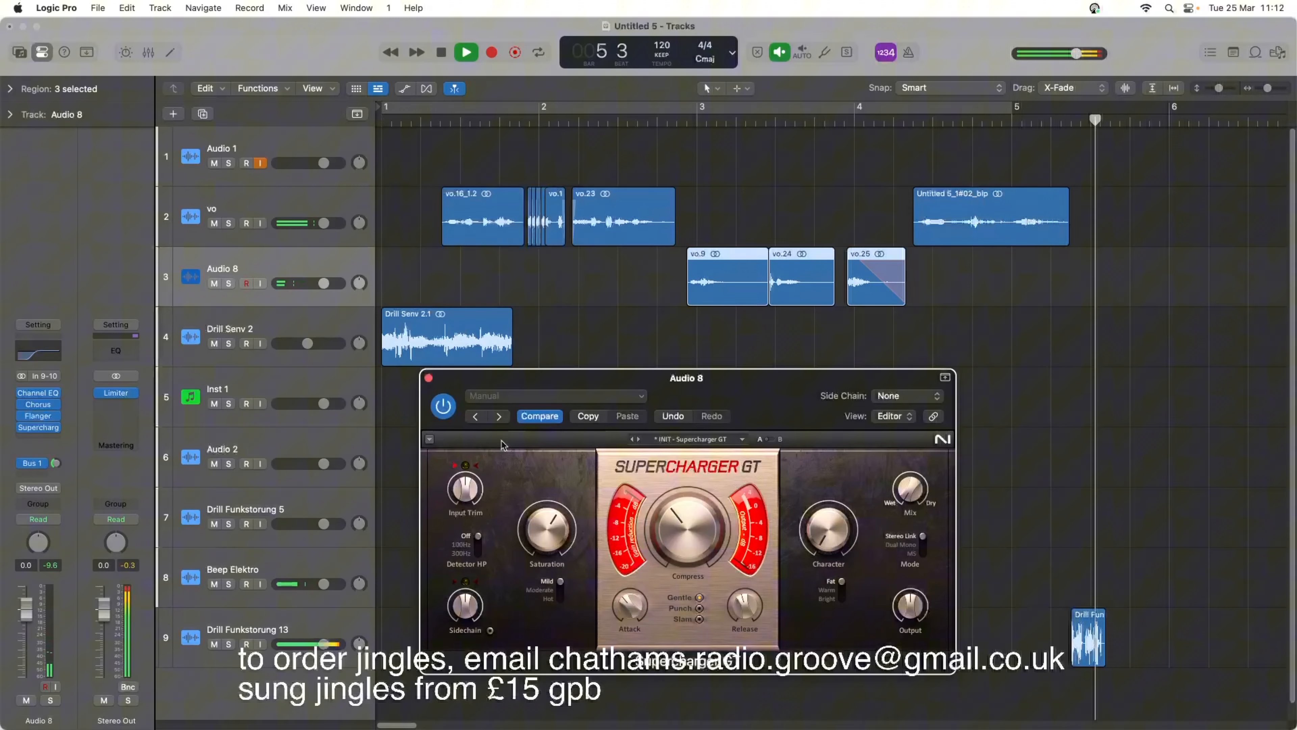
key("space")
left_click(428, 379)
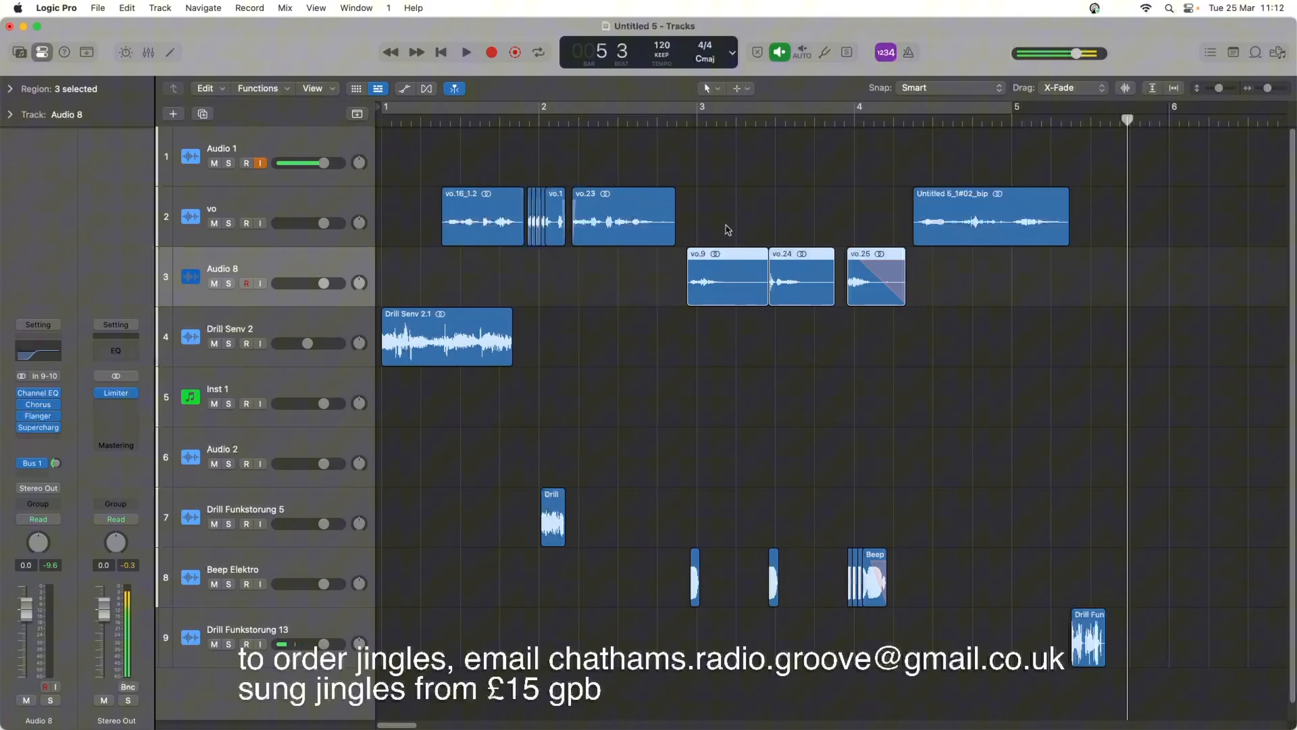
Play the processed Audio 8 voice regions from just before bar 3.
left_click(683, 122)
key("space")
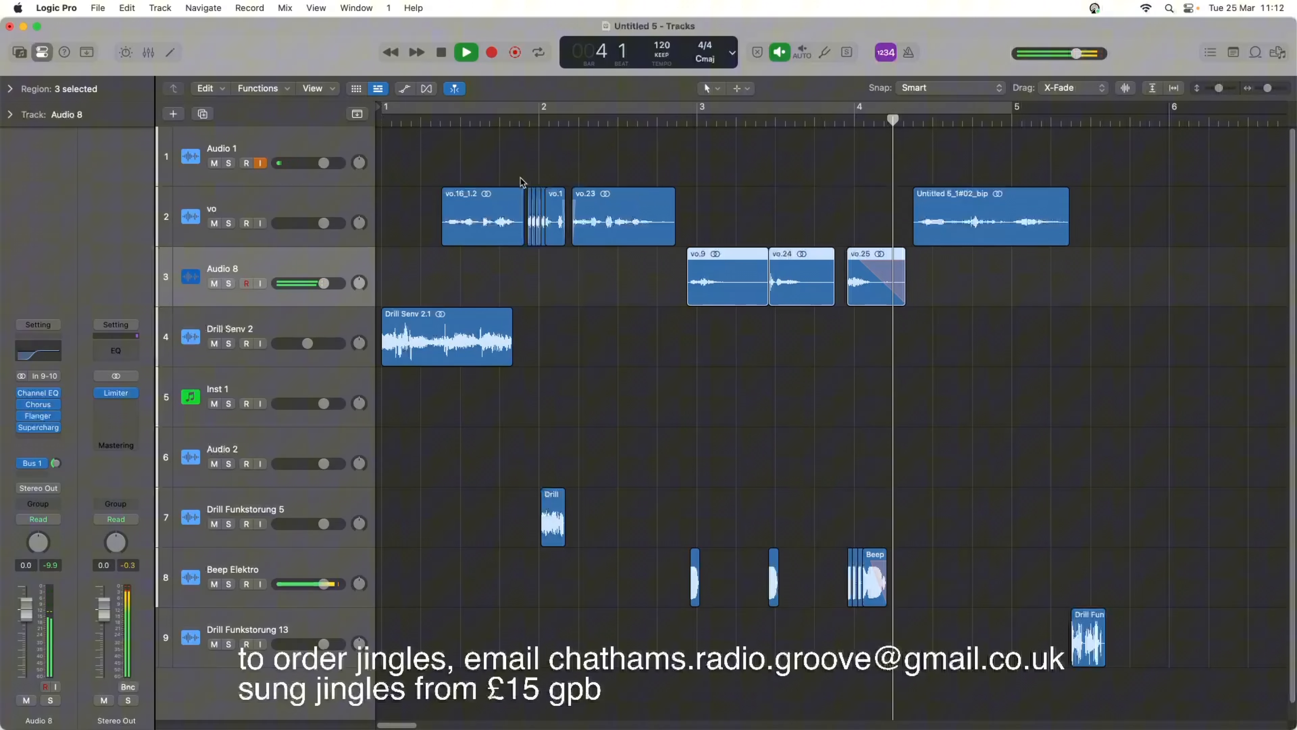
key("space")
Add a Channel EQ to the vo track with a low-shelf cut of -20.1 dB at 47 Hz, and play the voice regions.
left_click(296, 207)
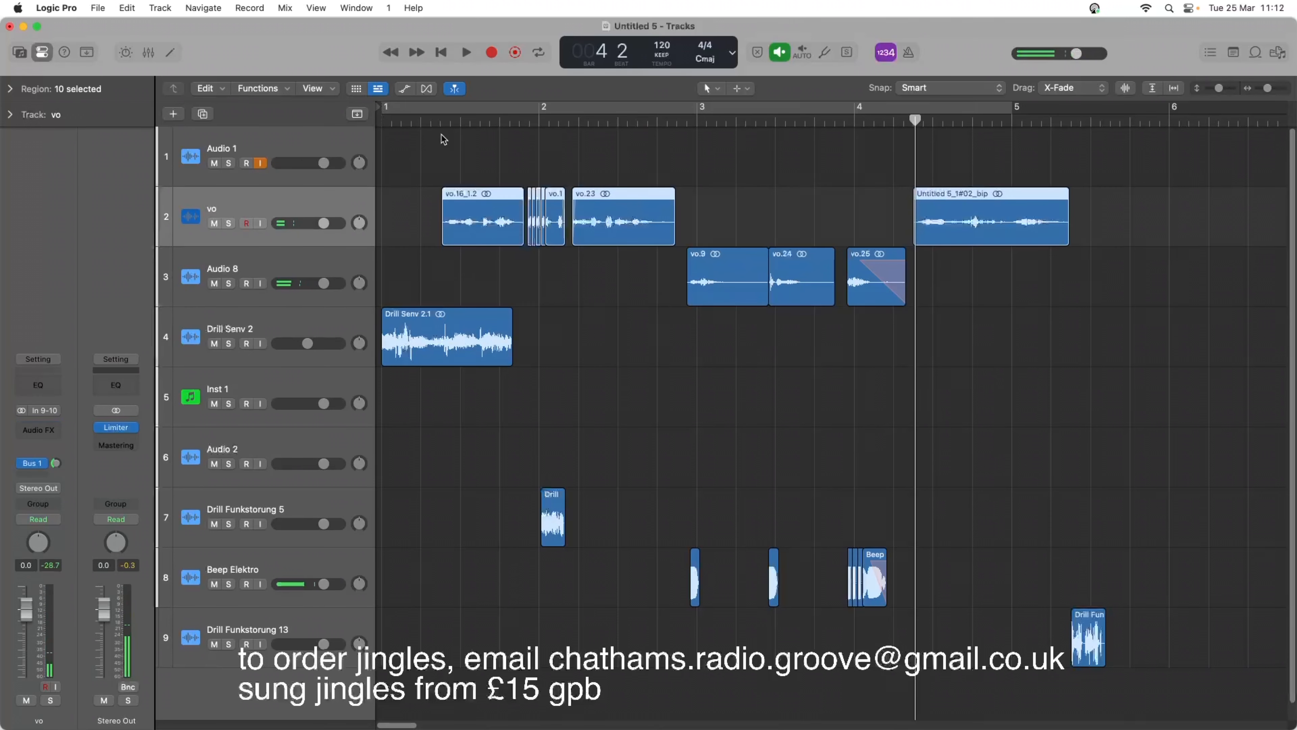
left_click(430, 120)
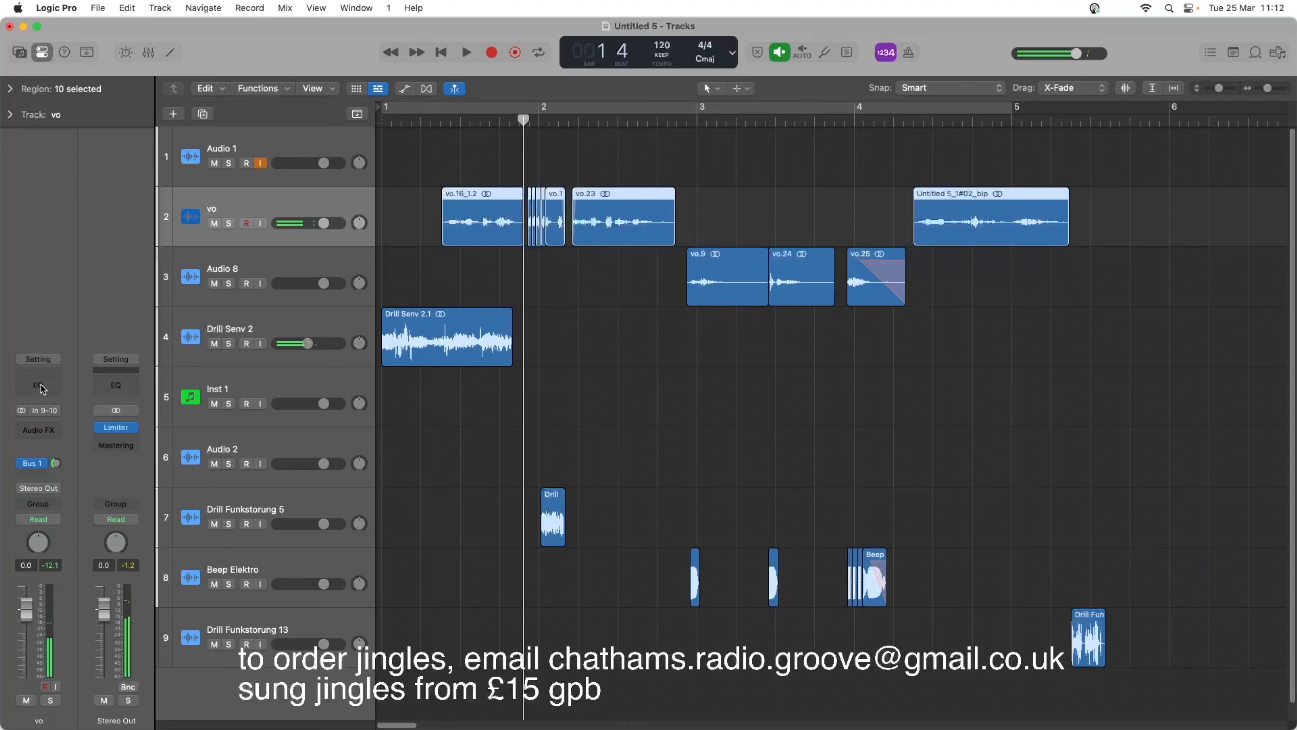
left_click(42, 384)
left_click_drag(543, 359, 504, 412)
key("space")
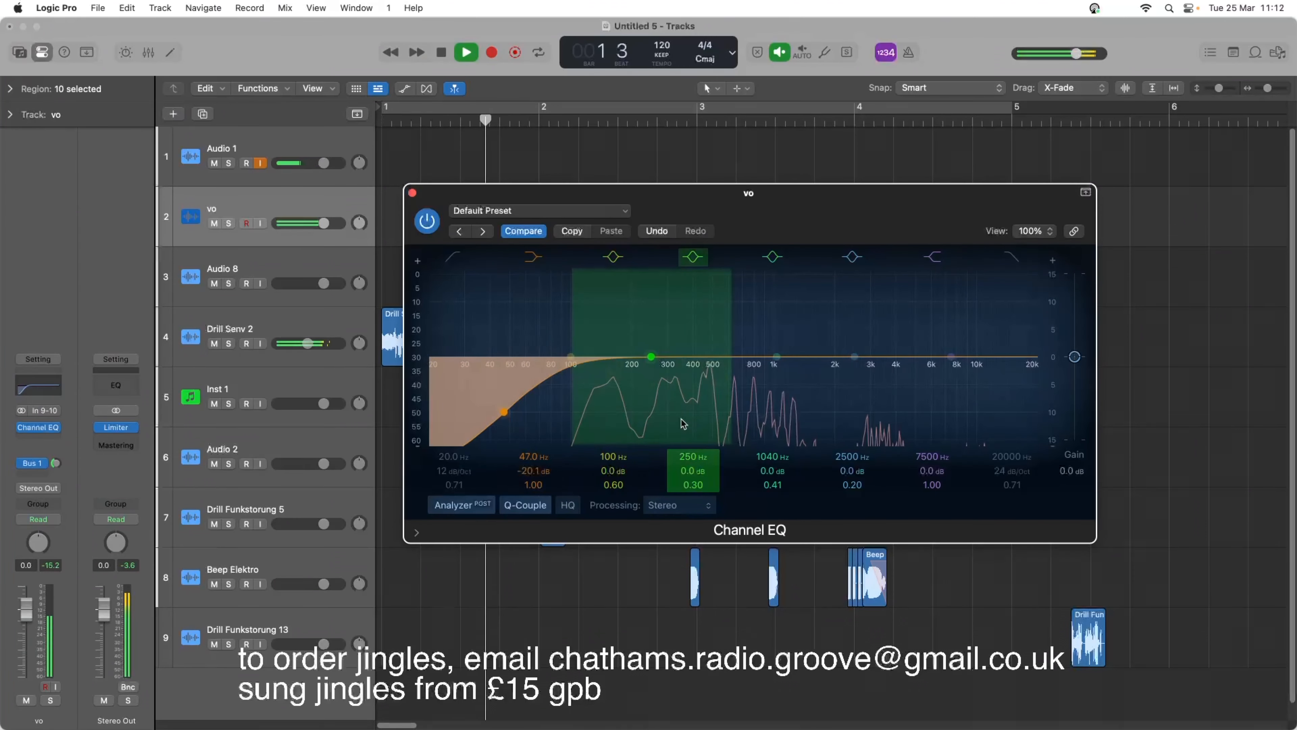
key("space")
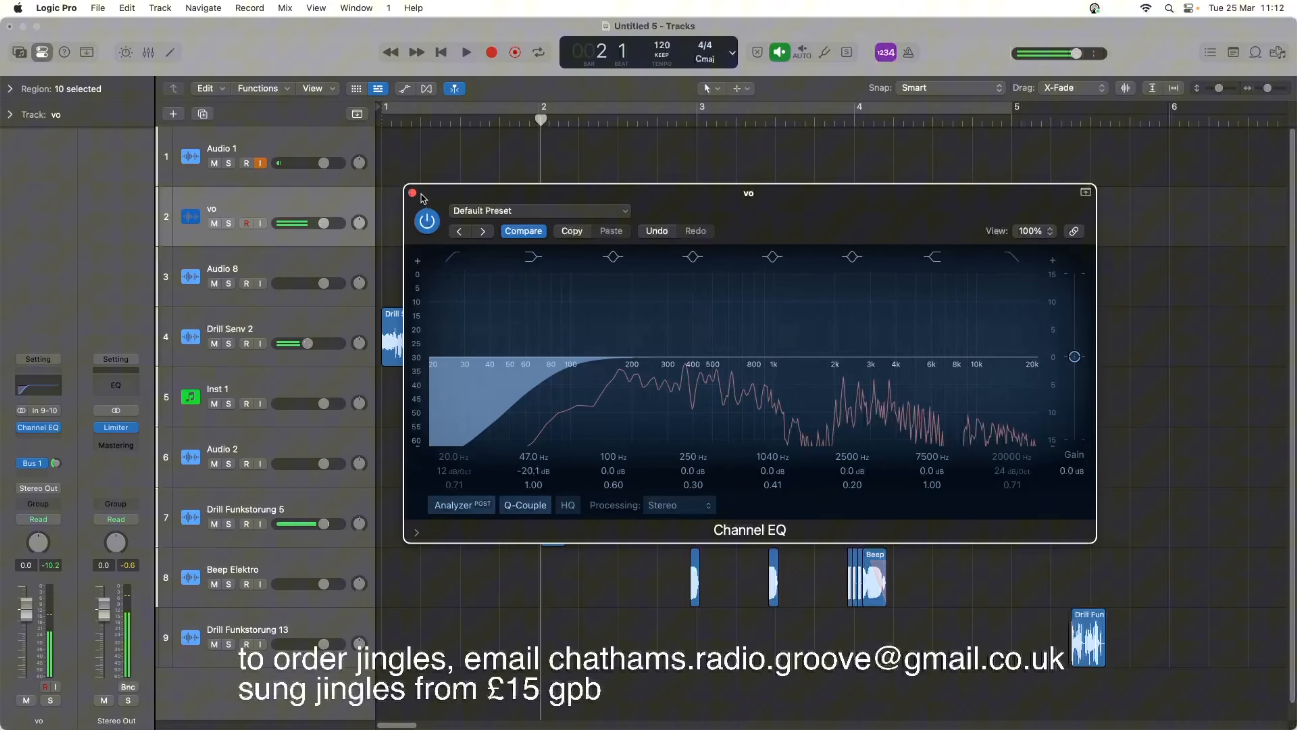
left_click(412, 193)
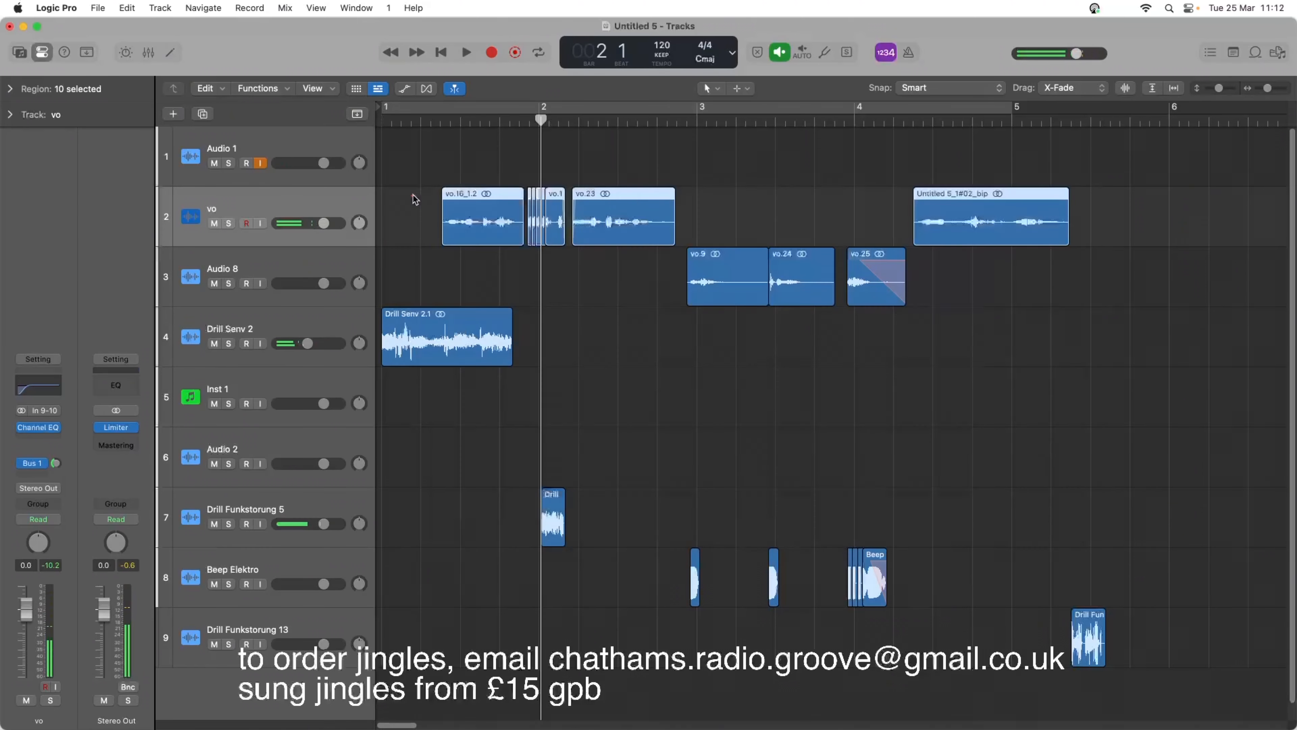
Insert a stereo Chorus with its default preset after the Channel EQ on the vo track, and play it.
left_click(42, 441)
mouse_move(102, 473)
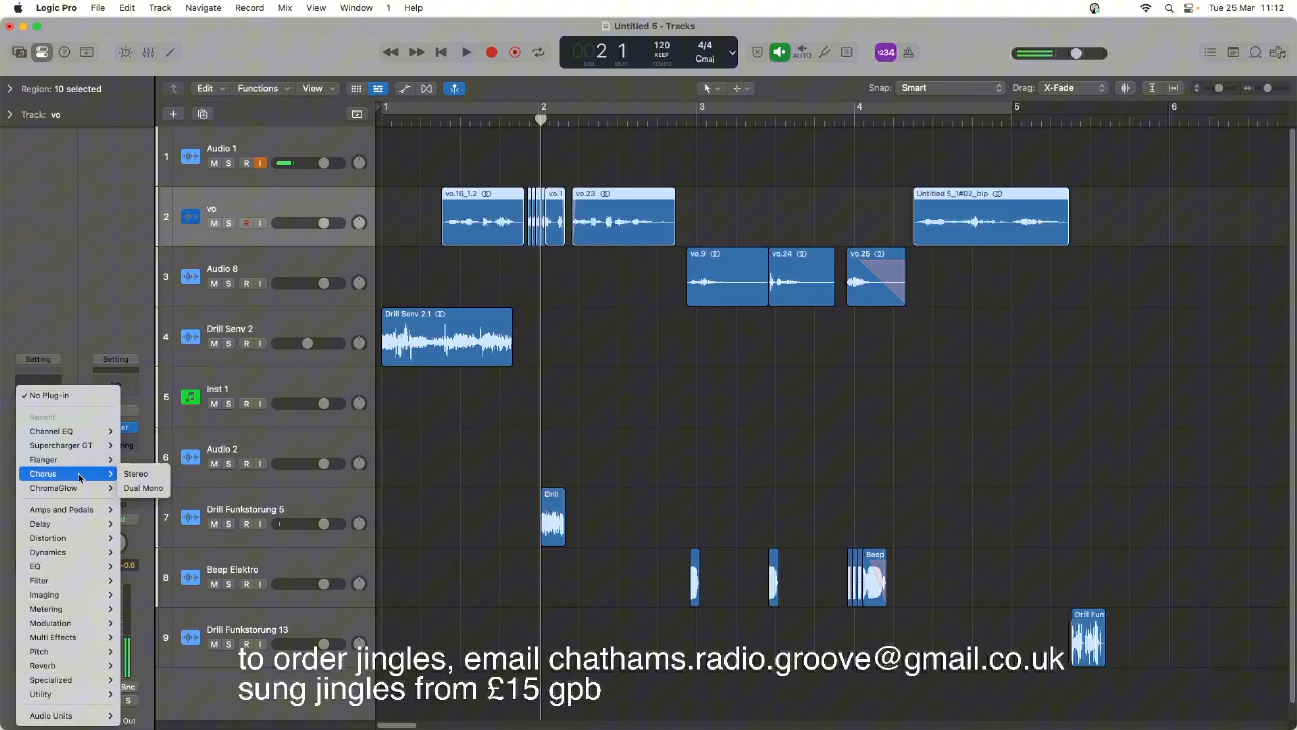
left_click(144, 474)
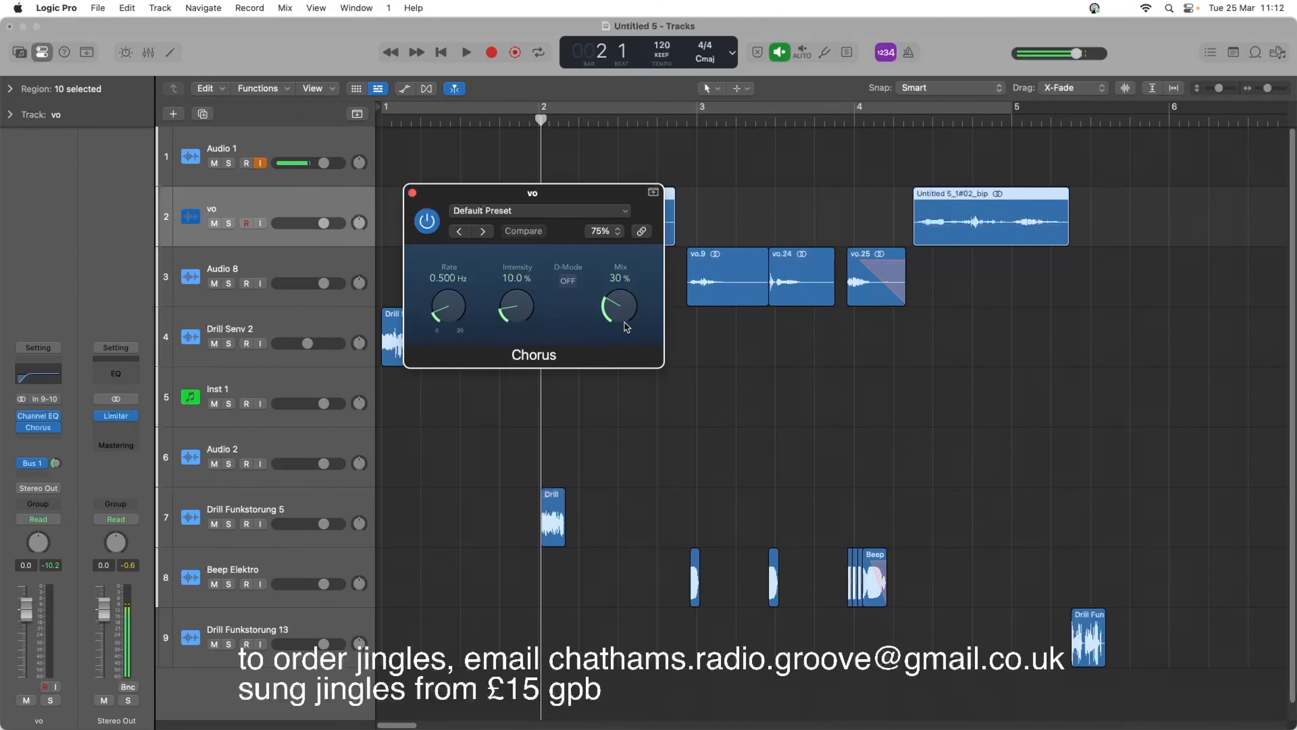
key("space")
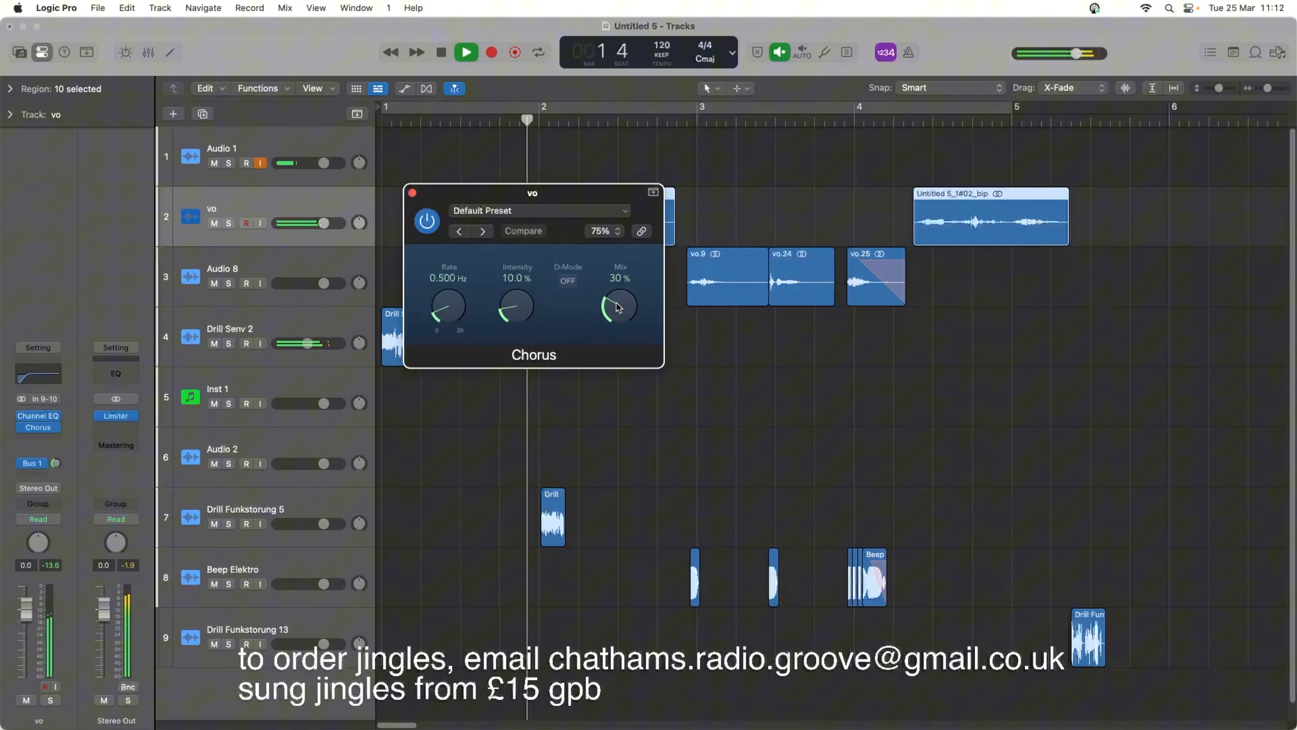
key("space")
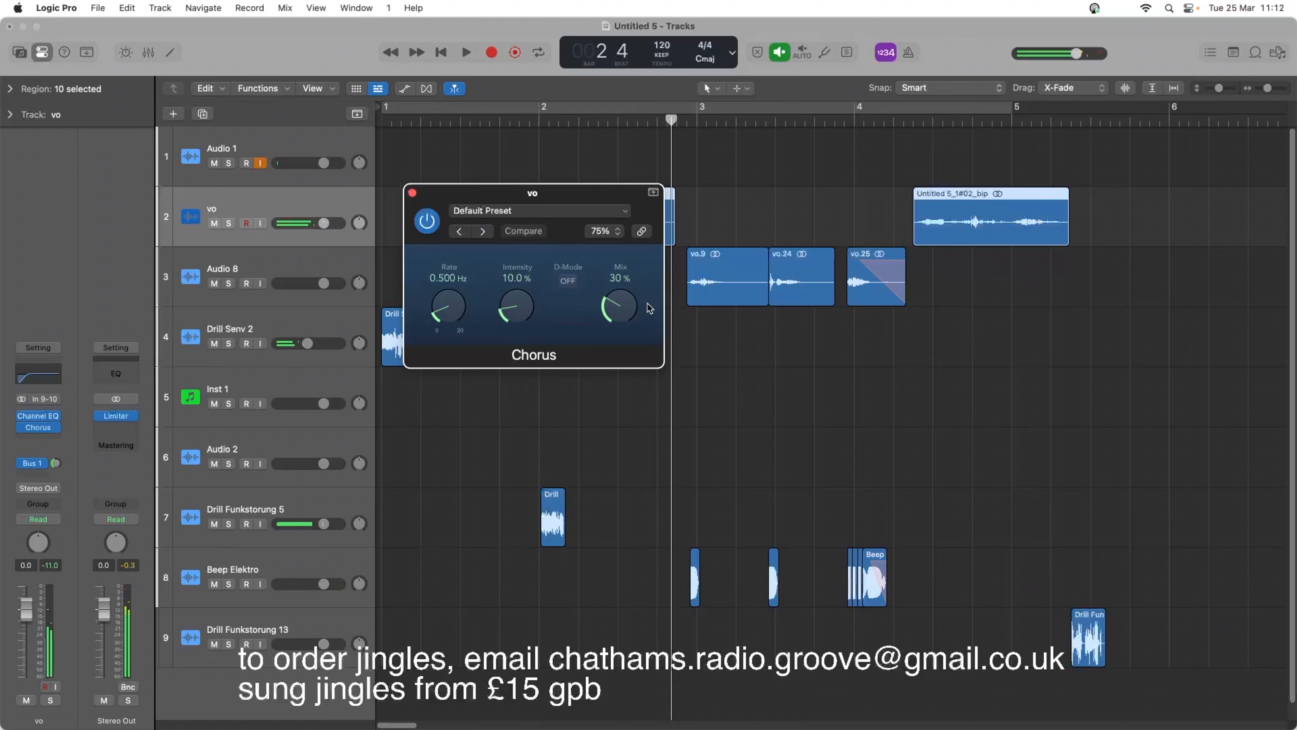
Set the vo Chorus mix to 48 %, close its window and play the opening voice regions.
left_click_drag(602, 277, 599, 240)
key("space")
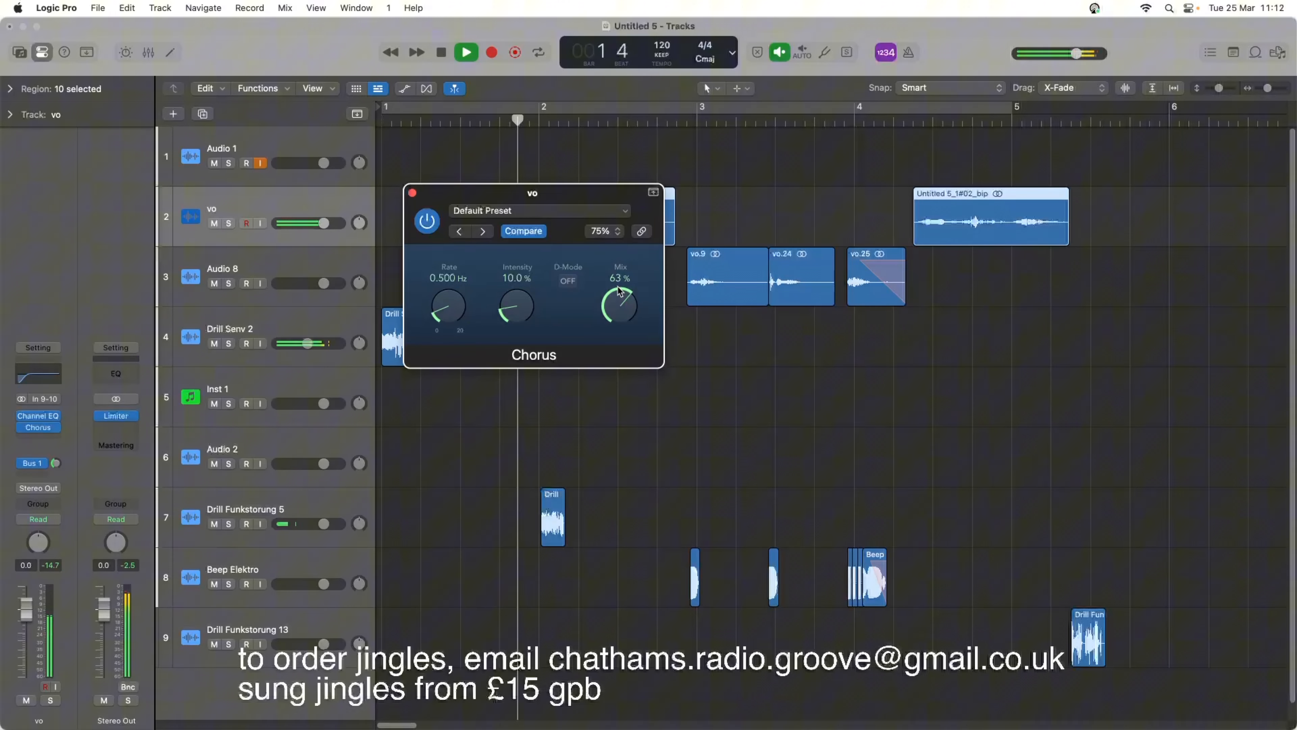
left_click_drag(619, 291, 622, 323)
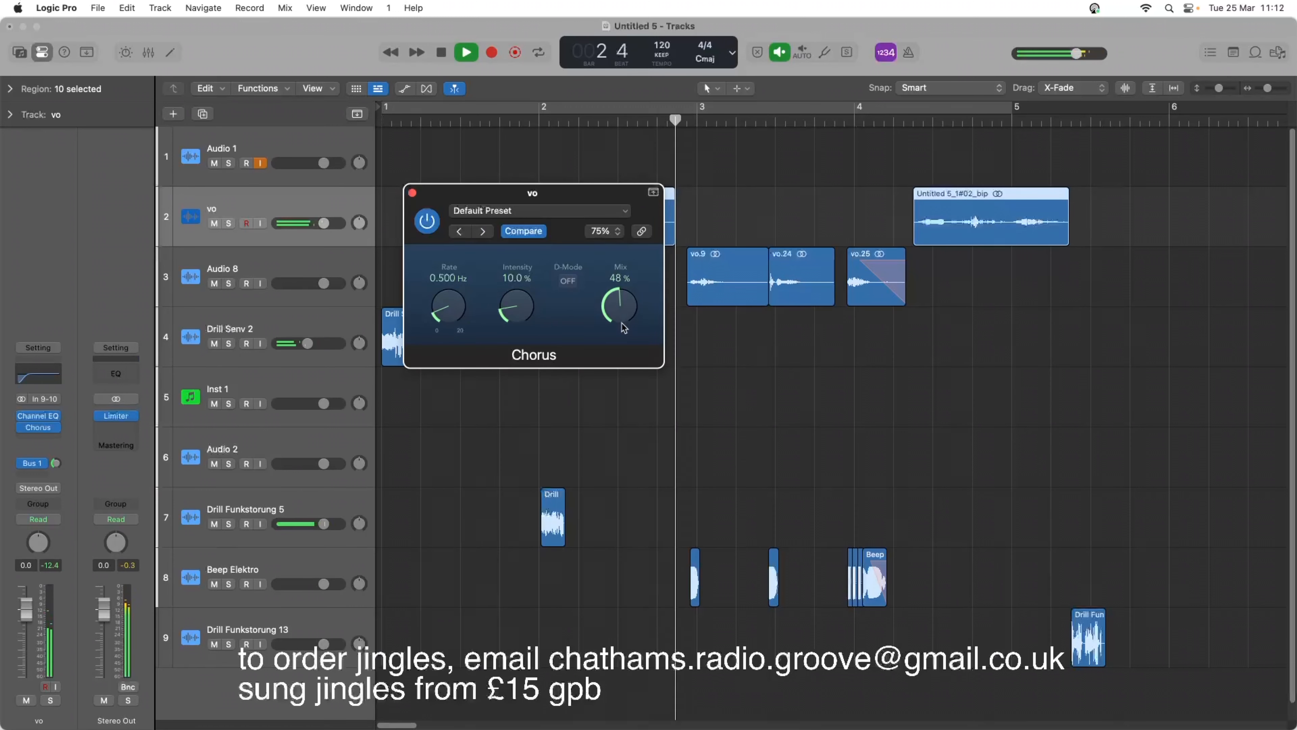
key("space")
left_click(412, 194)
key("space")
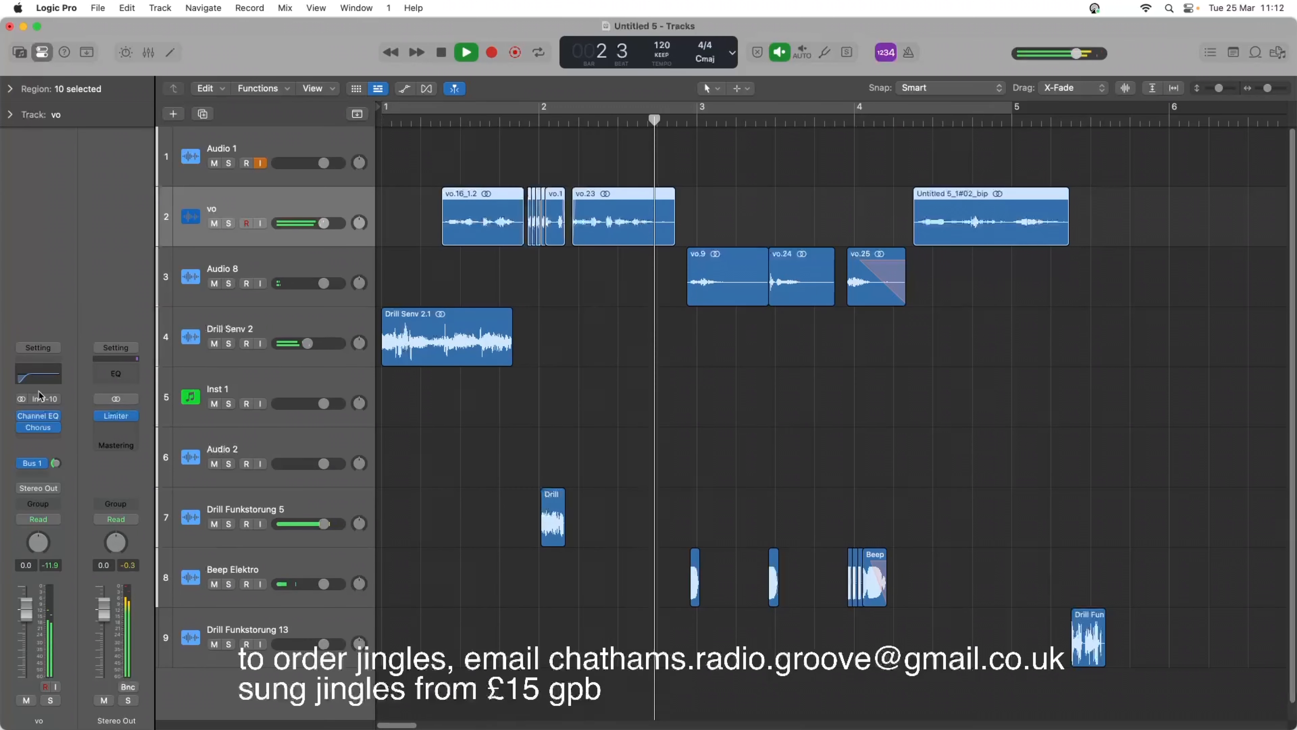
key("space")
Insert Supercharger GT after the Chorus on the vo track, with saturation at 6.50 in Moderate mode, and play it.
left_click(53, 442)
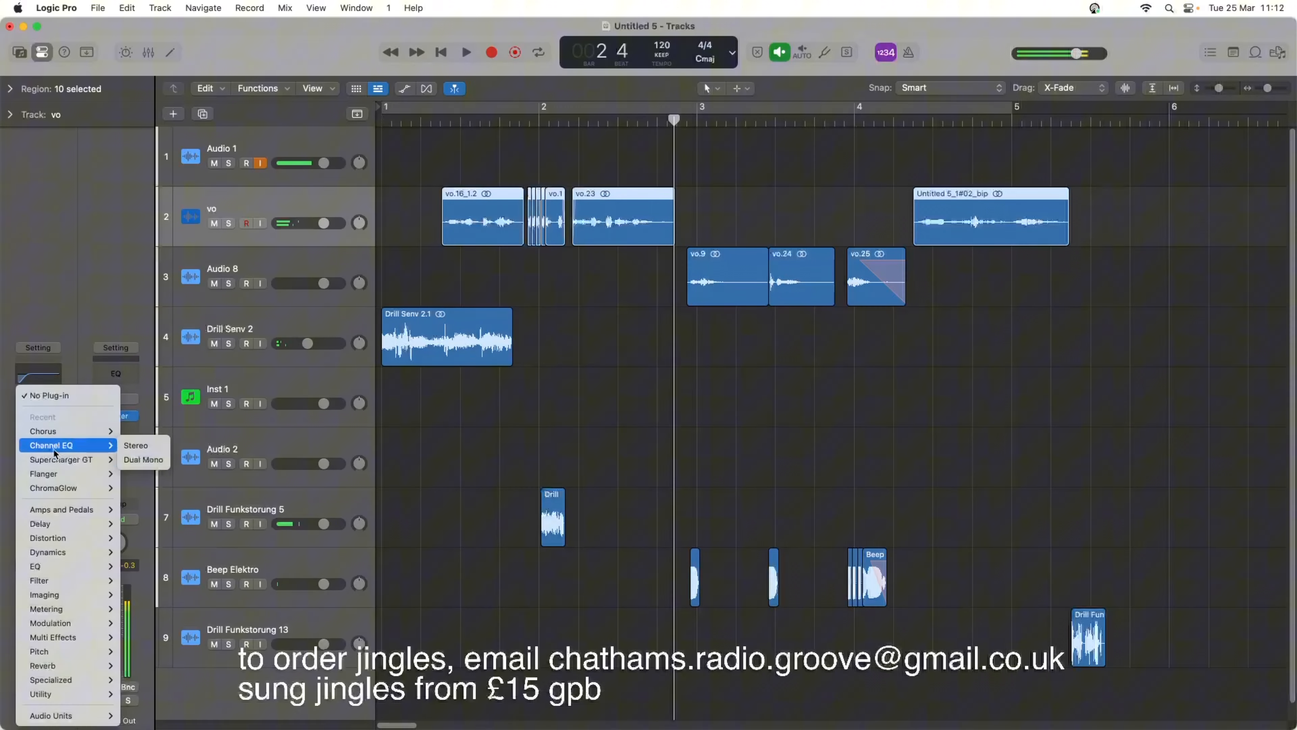
left_click(133, 459)
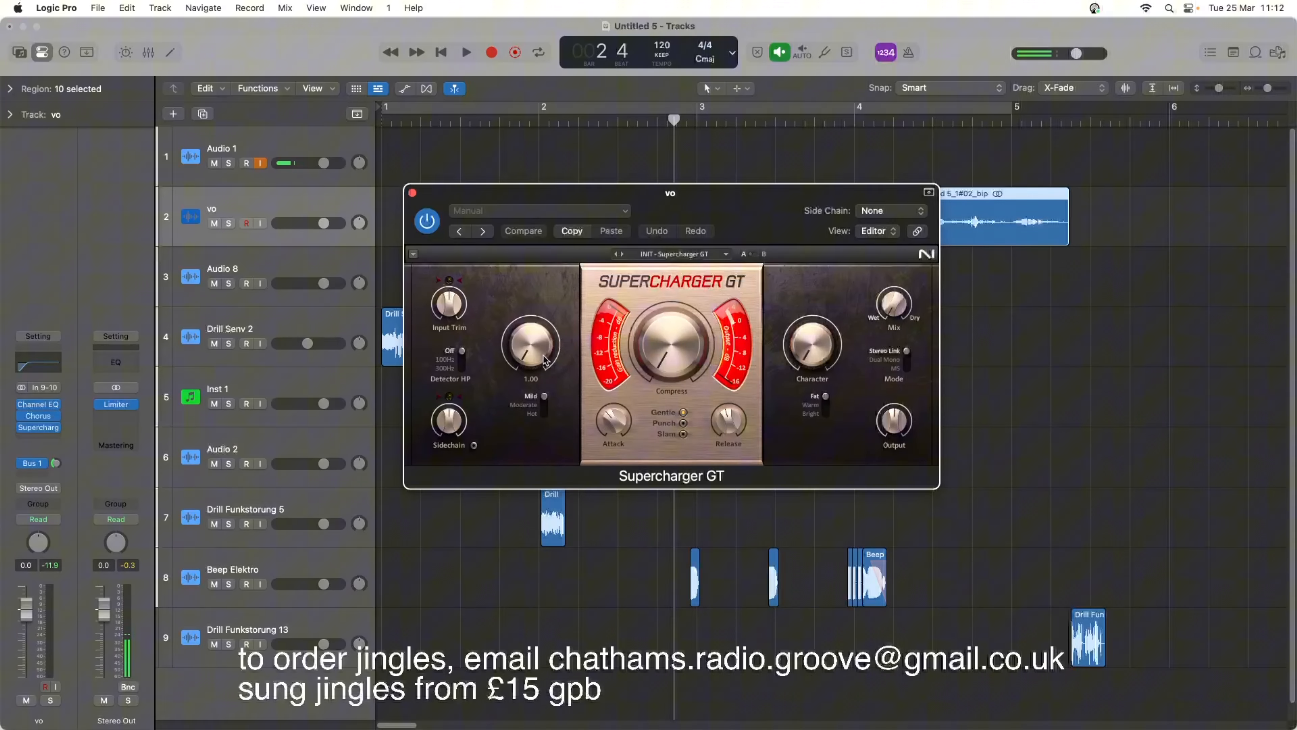
left_click_drag(535, 350, 535, 293)
key("space")
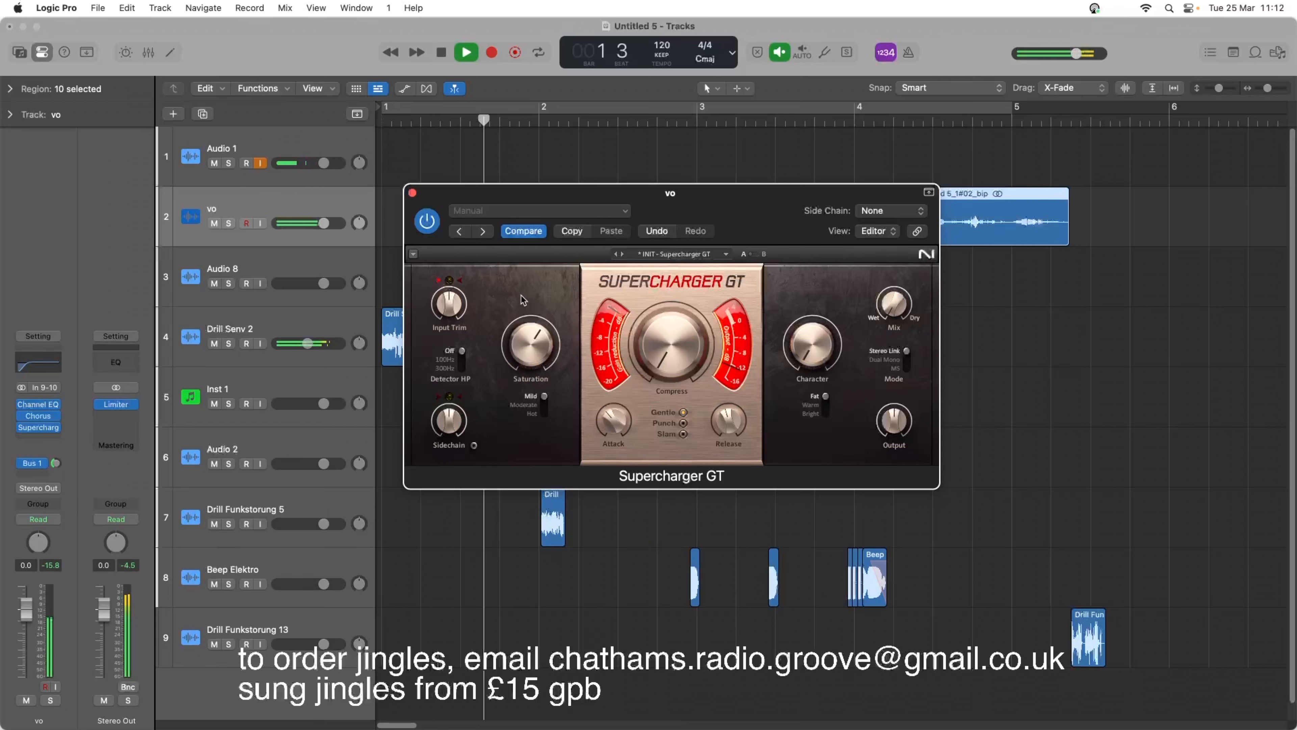
left_click(546, 404)
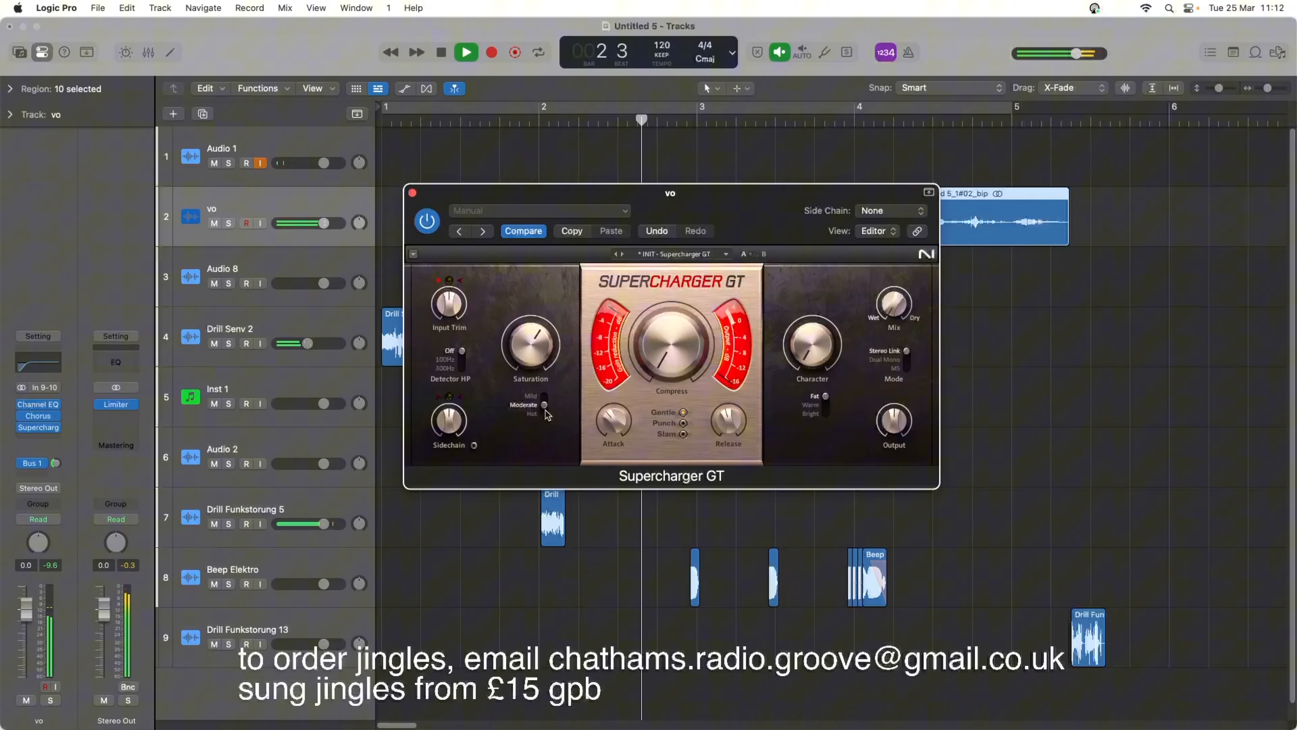
key("space")
Raise the vo Supercharger GT compression to about midway, ease back its saturation slightly, and play the jingle with its window closed.
key("space")
left_click_drag(650, 376, 650, 332)
key("space")
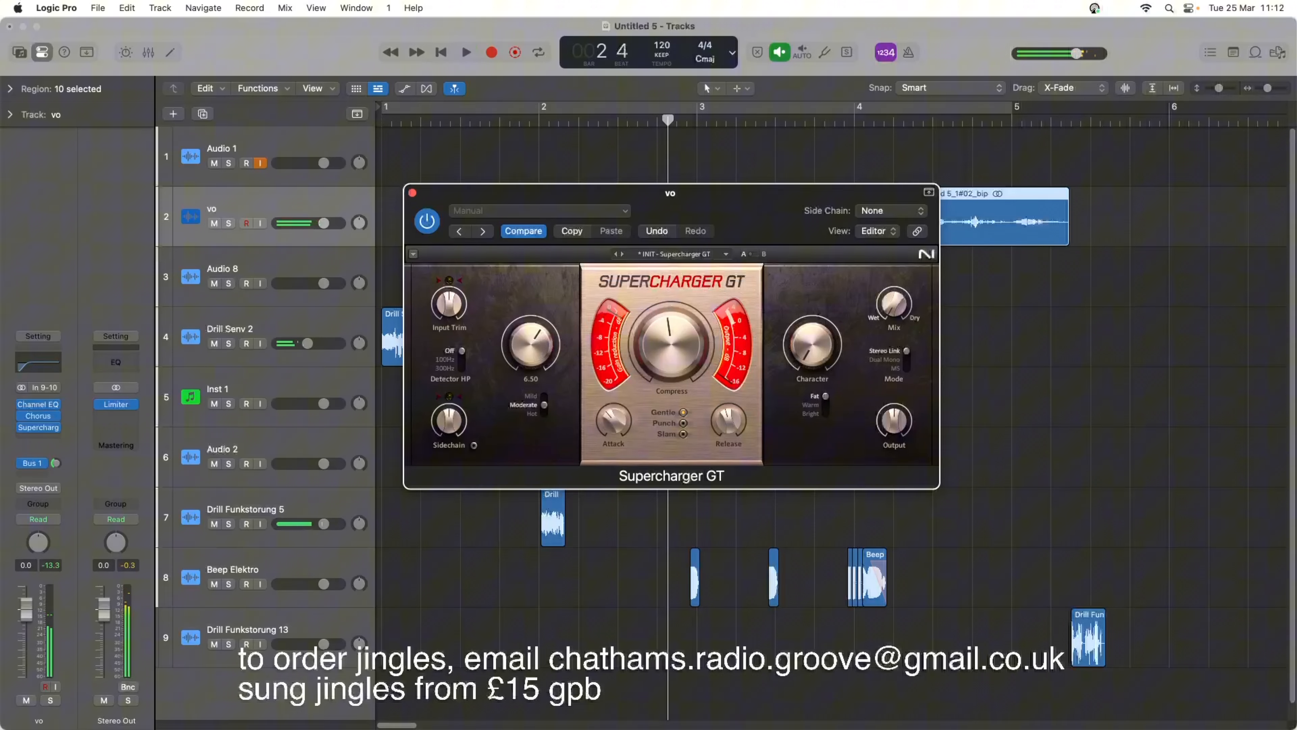
key("space")
left_click_drag(540, 367, 540, 384)
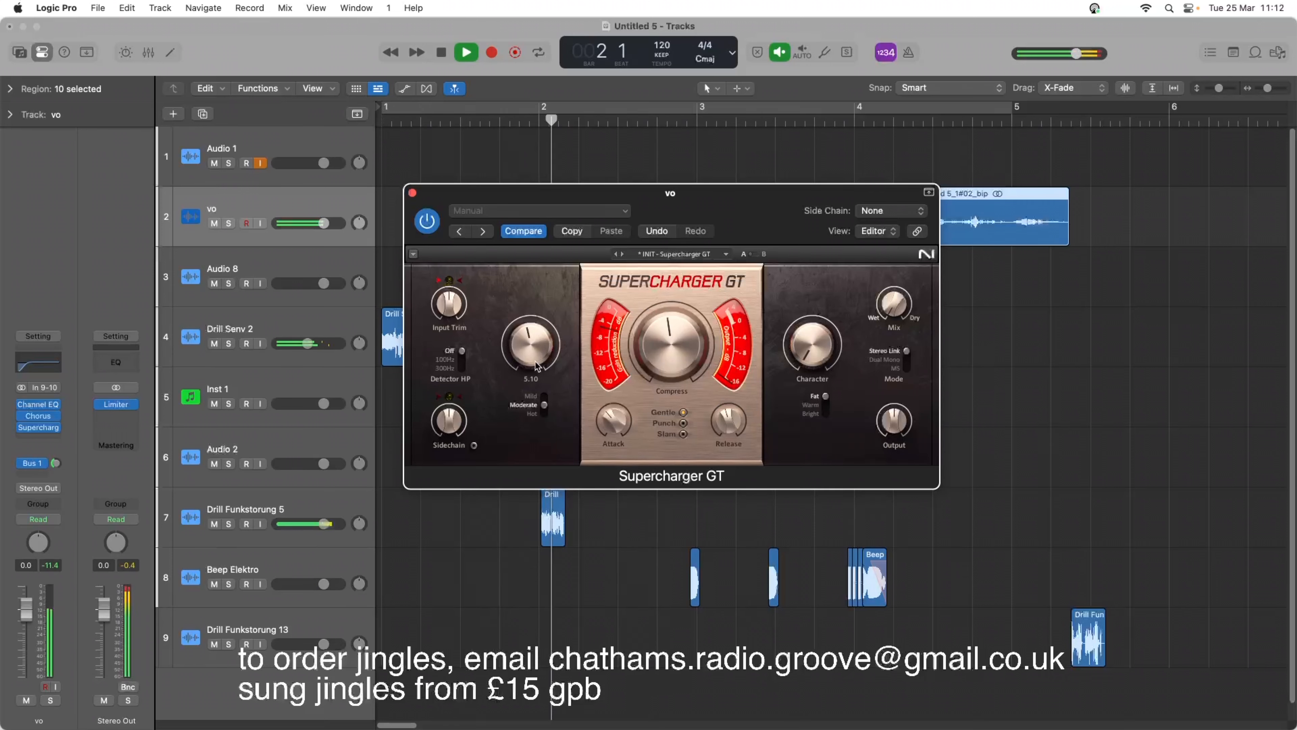
left_click(413, 193)
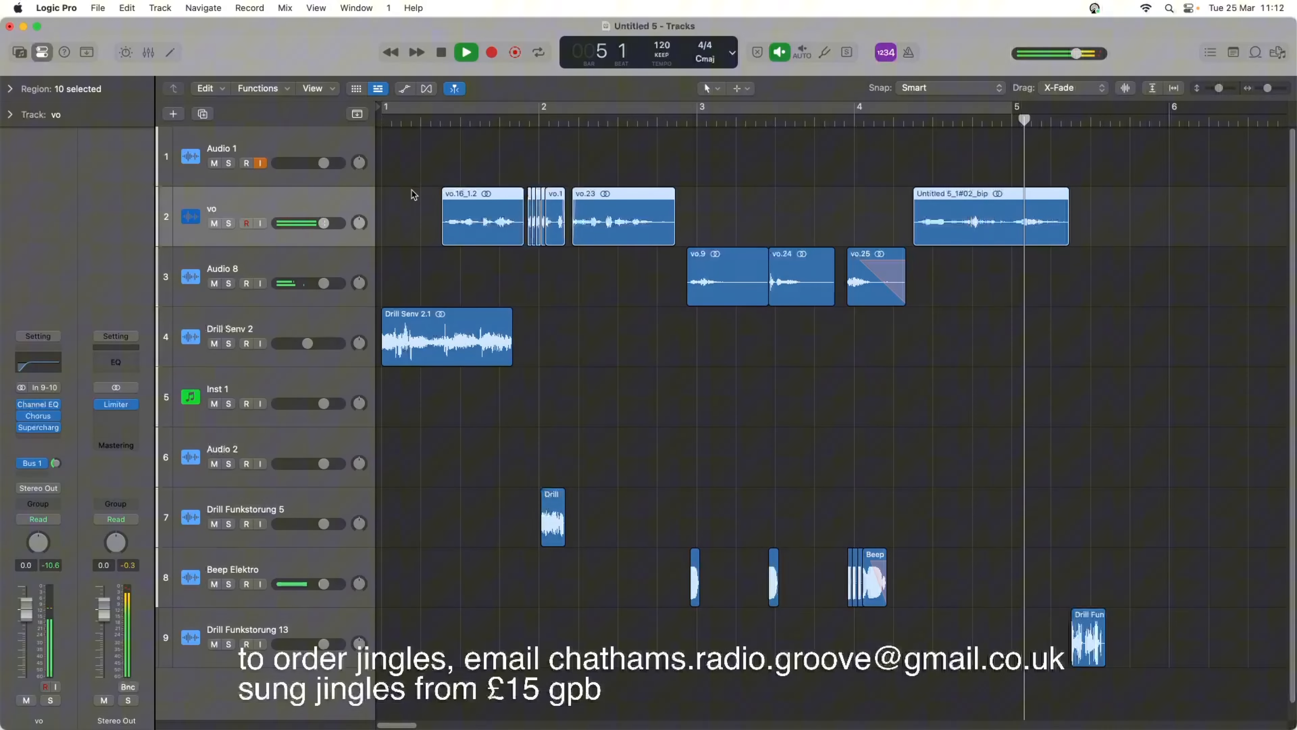
key("space")
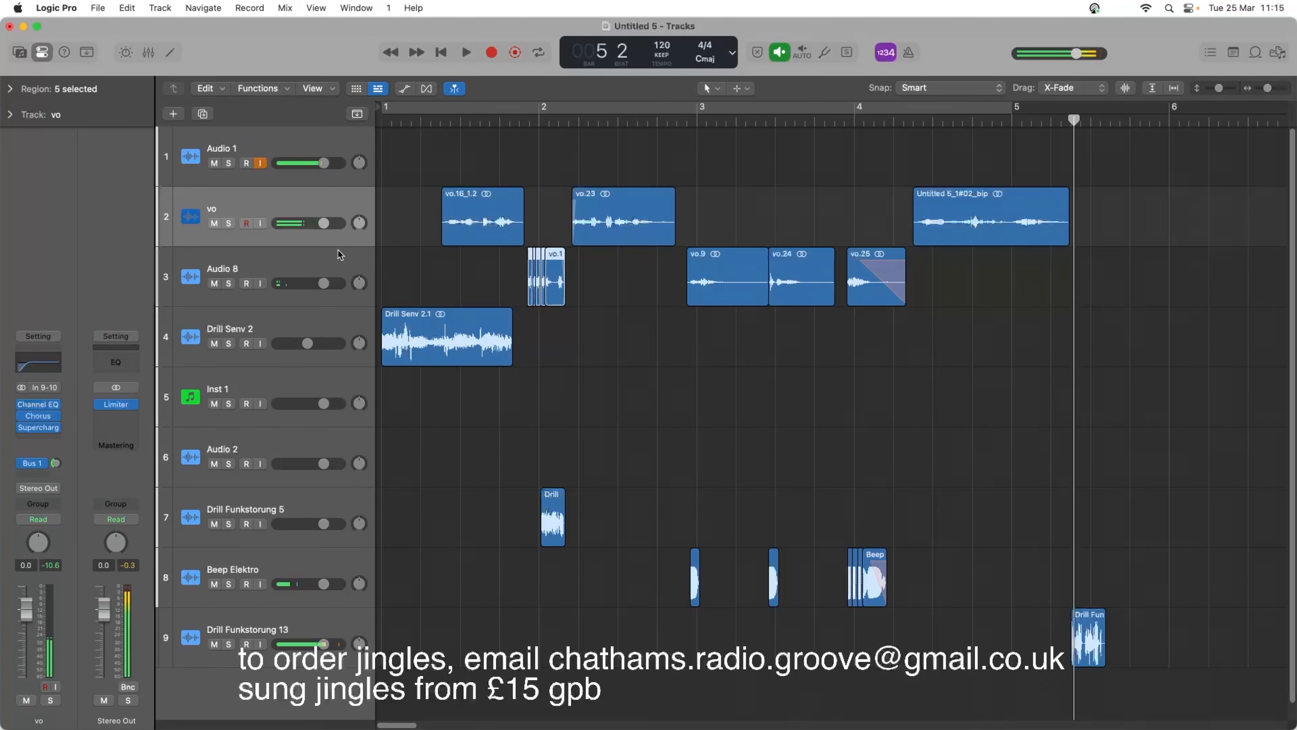
Duplicate the Audio 8 track with its effects, and move the short stuttered voice regions before bar 2 onto the new track.
left_click(340, 263)
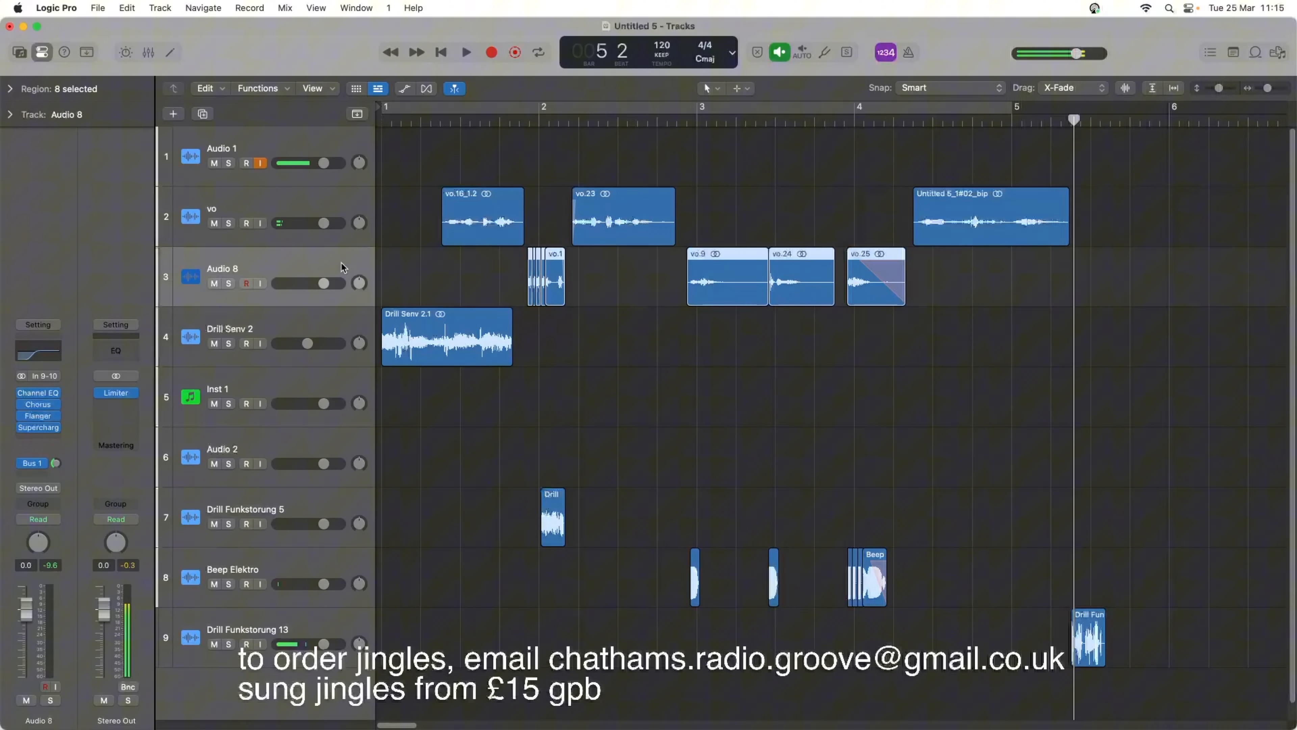
left_click(203, 116)
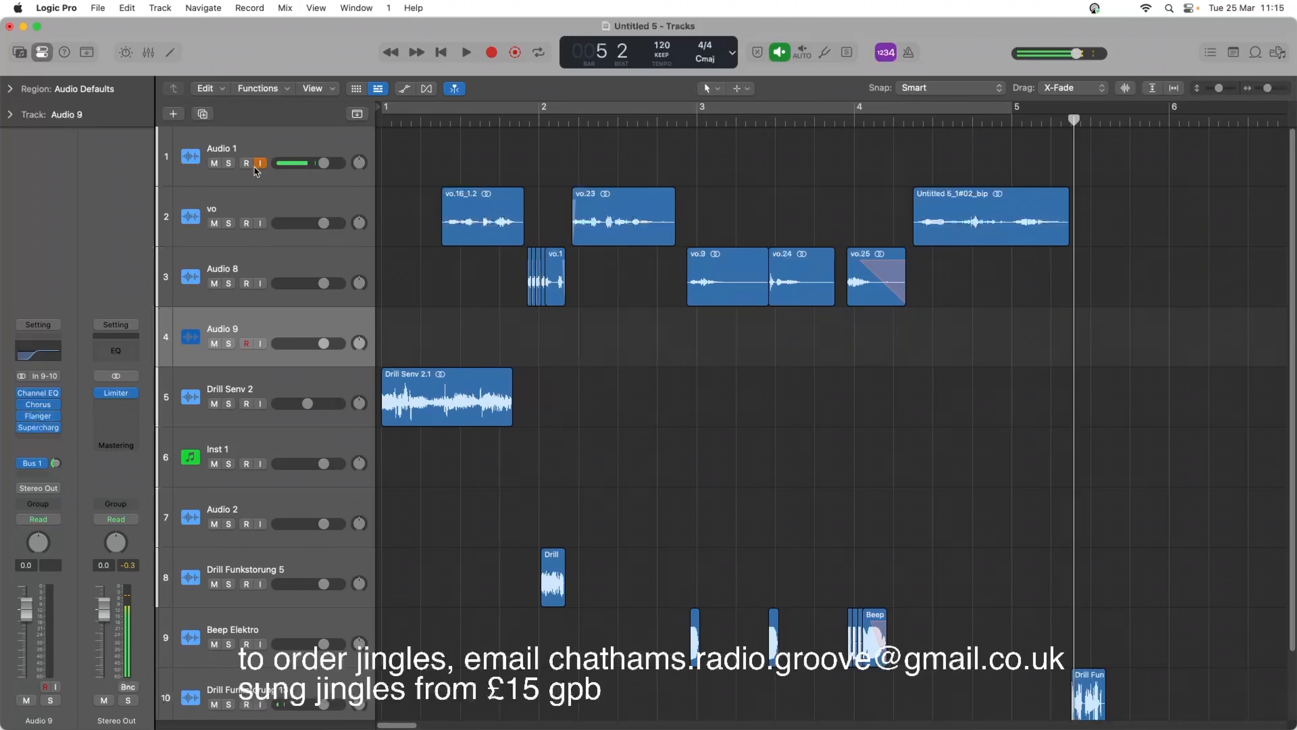
left_click_drag(495, 290, 560, 332)
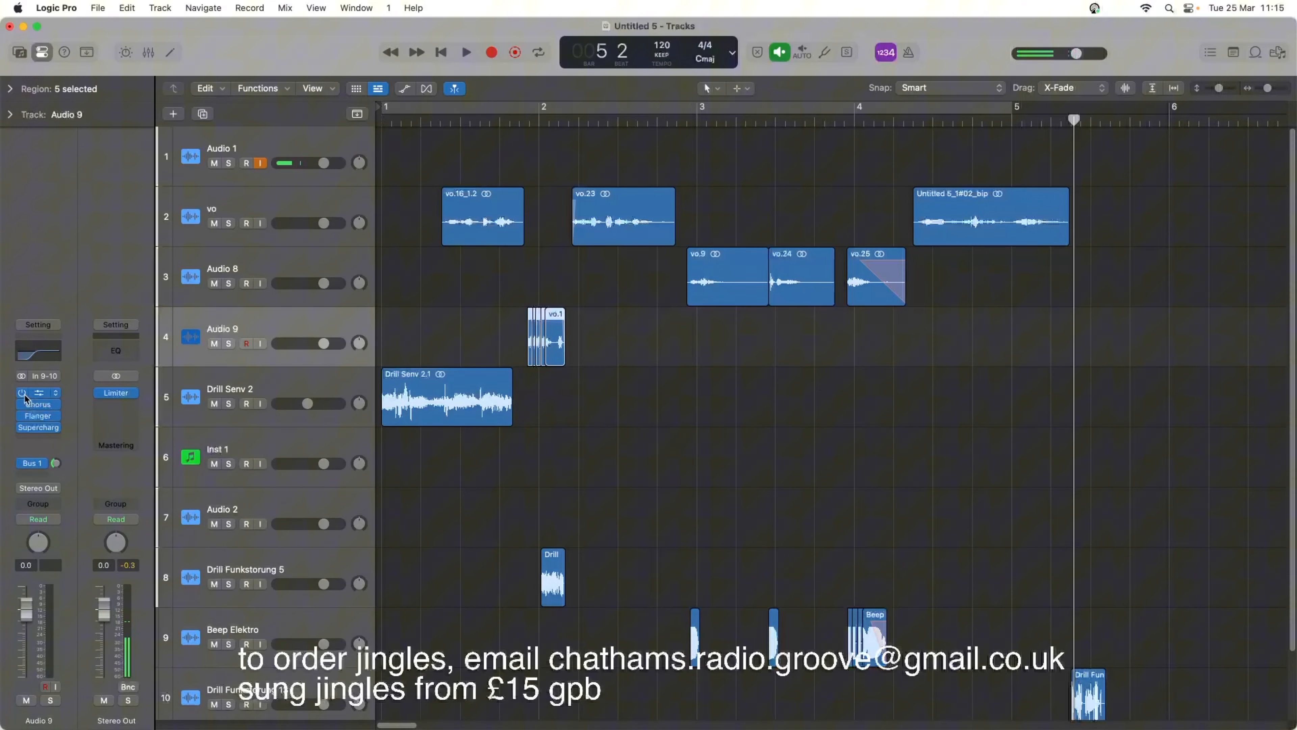
Lower the low-shelf frequency in the Audio 9 Channel EQ, close it, and play from just before the stuttered regions.
left_click(31, 353)
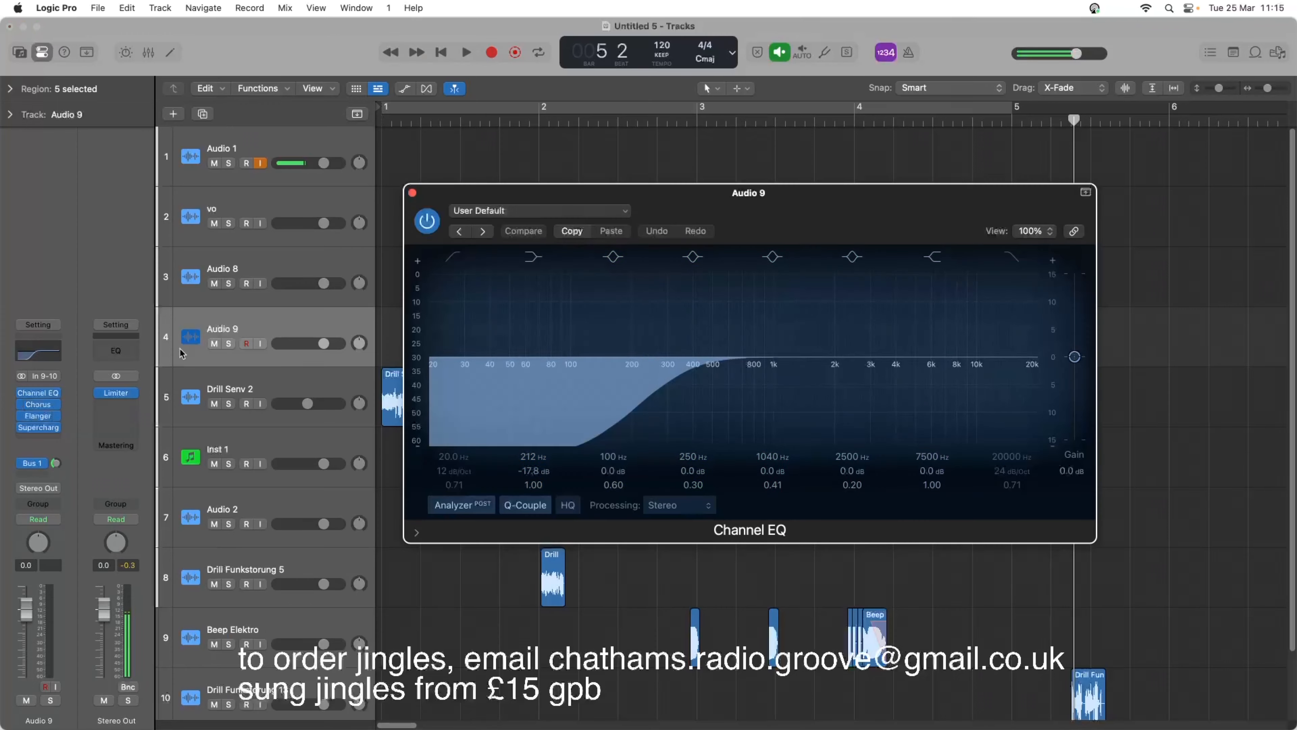
left_click_drag(636, 408, 522, 409)
left_click(412, 193)
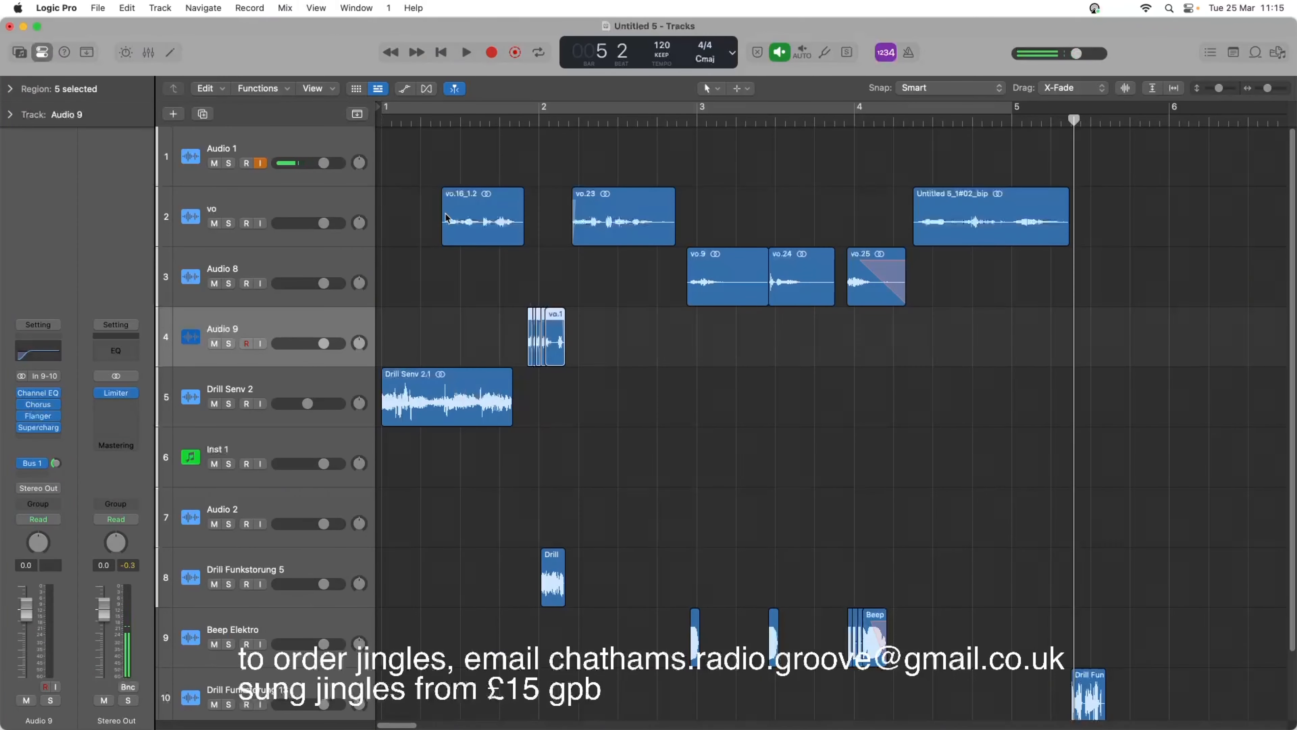
double_click(506, 120)
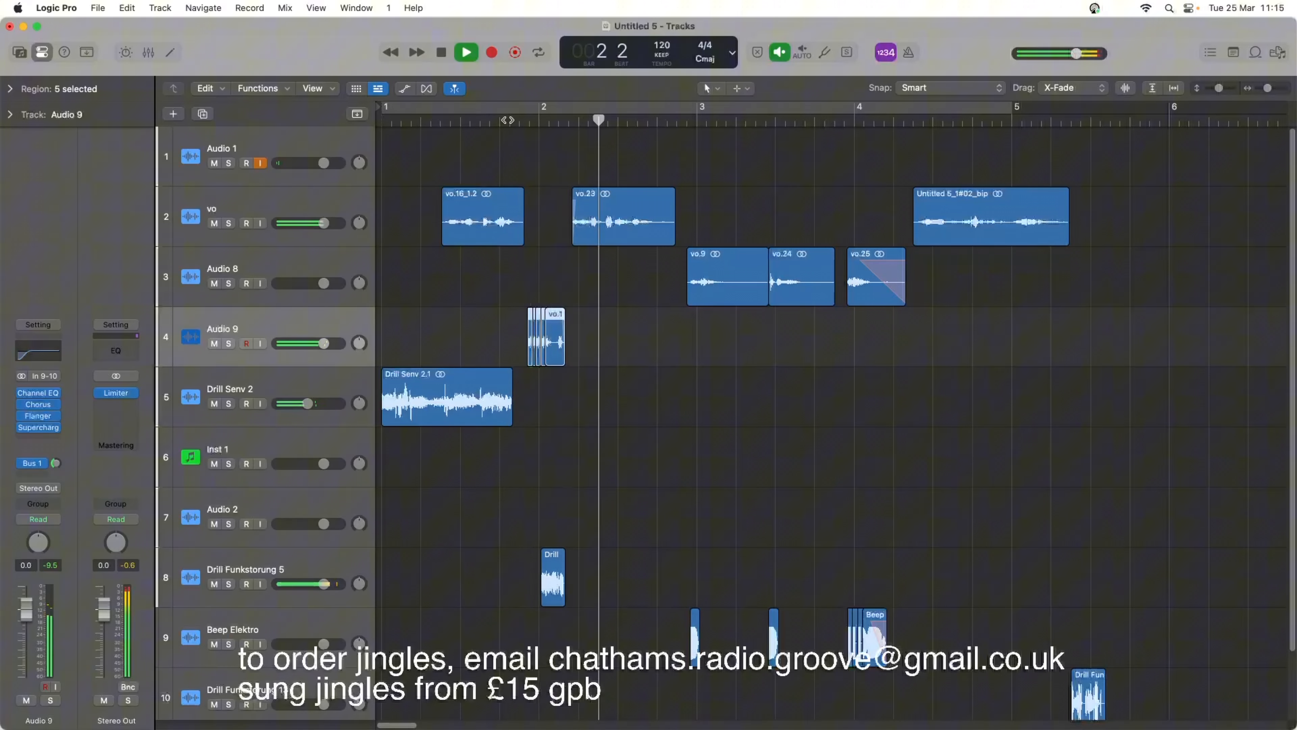
key("space")
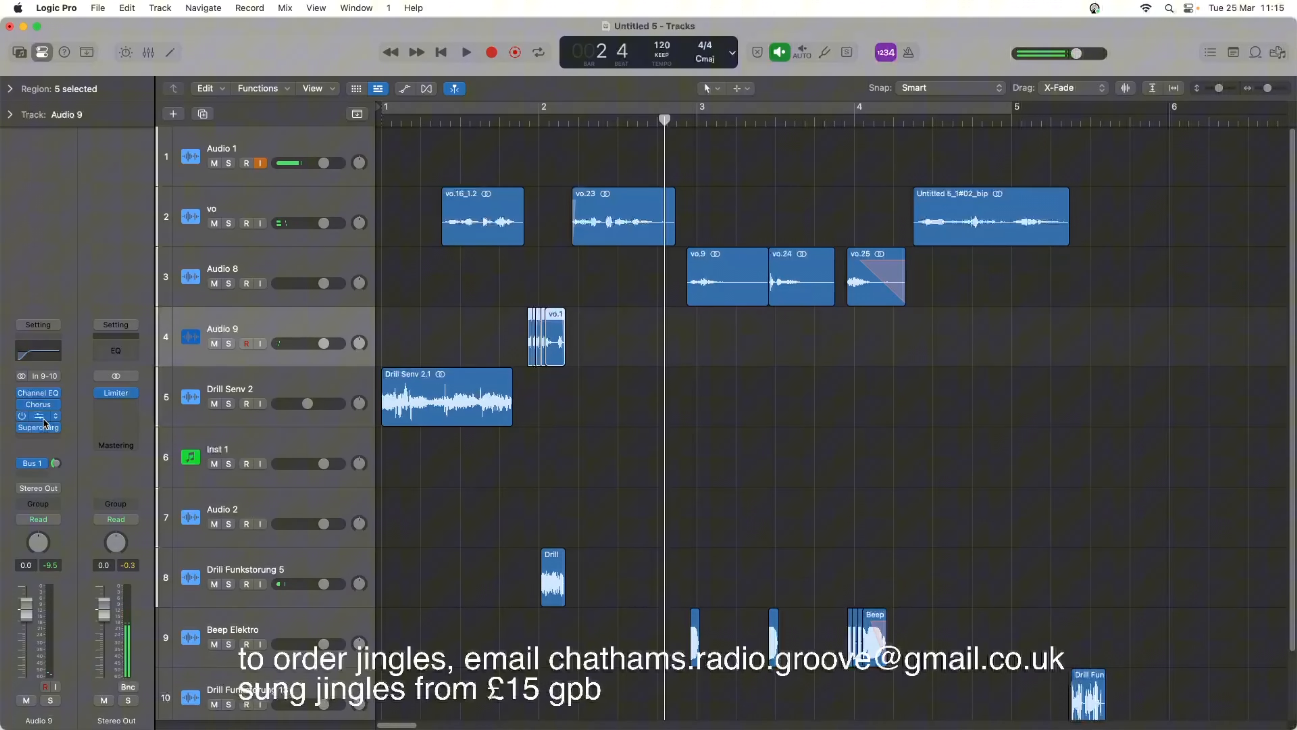
Replace the Flanger on Audio 9 with a stereo Microphaser using the Slow Heavy preset, play the stuttered regions, and close its window.
left_click(54, 415)
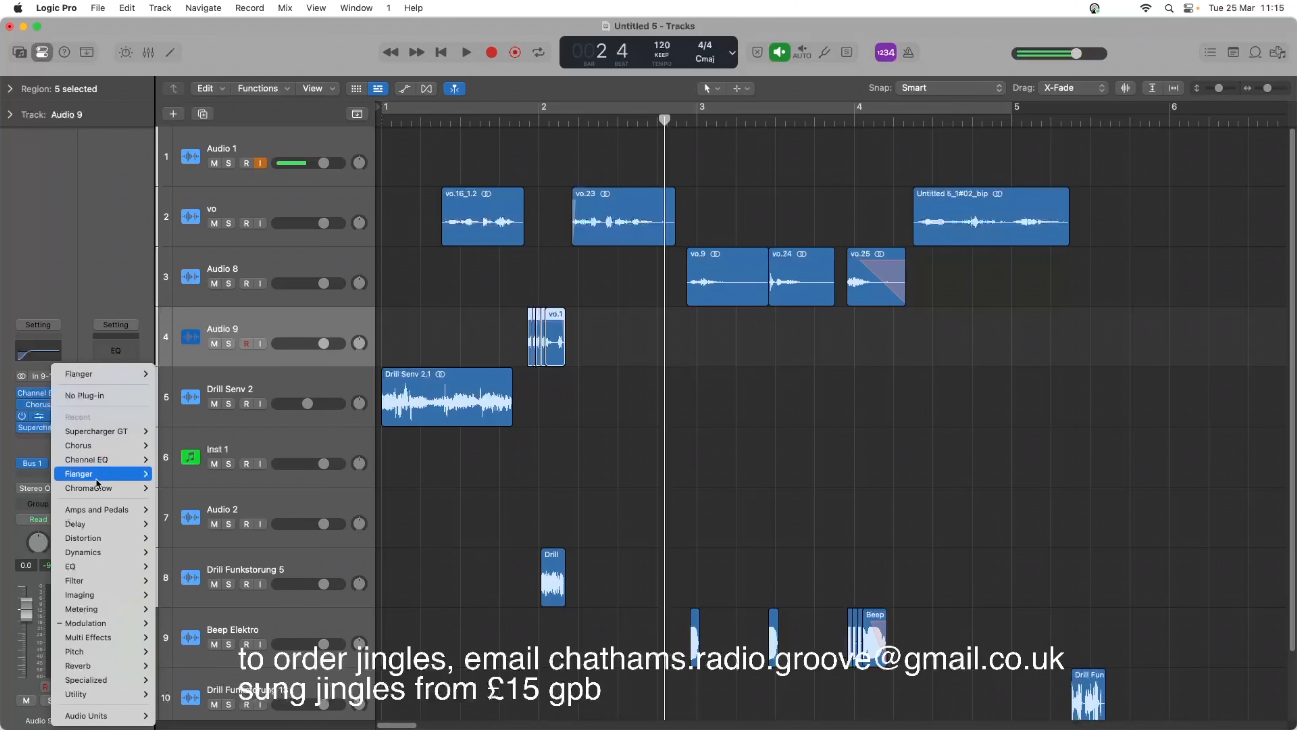
mouse_move(131, 624)
mouse_move(213, 606)
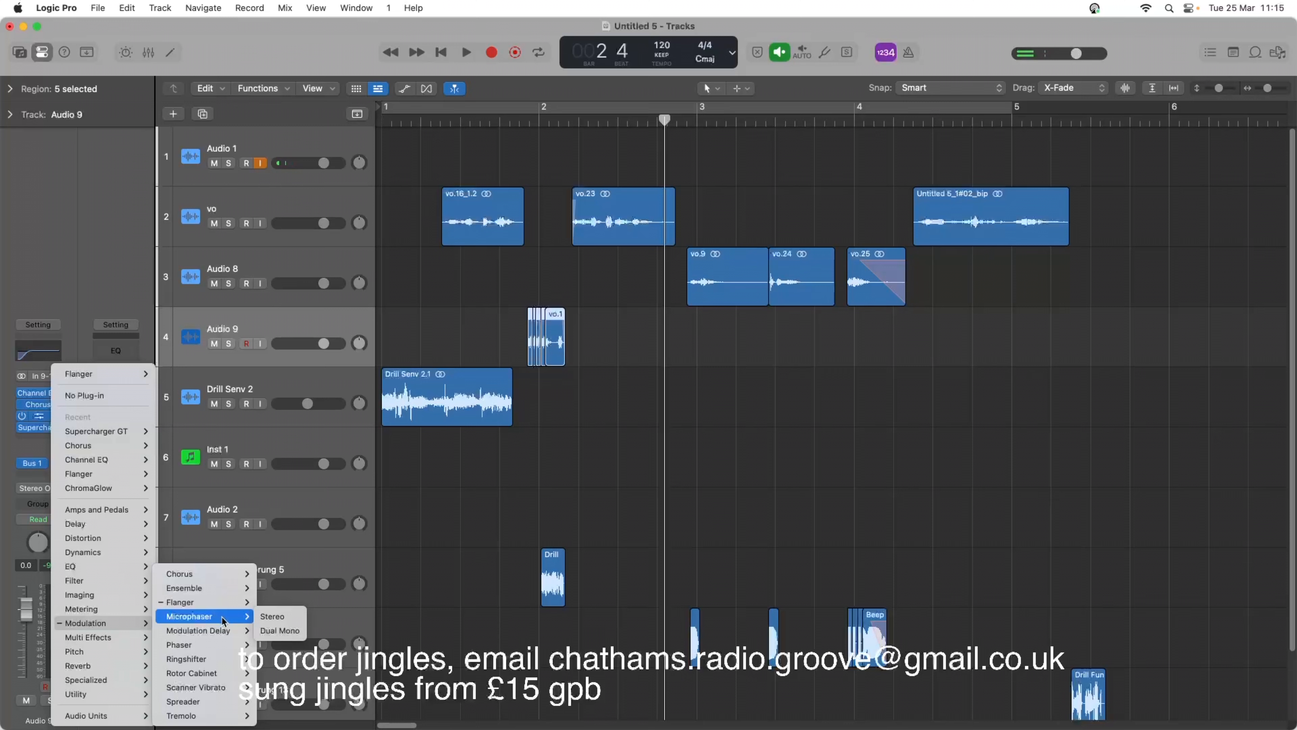
left_click(272, 616)
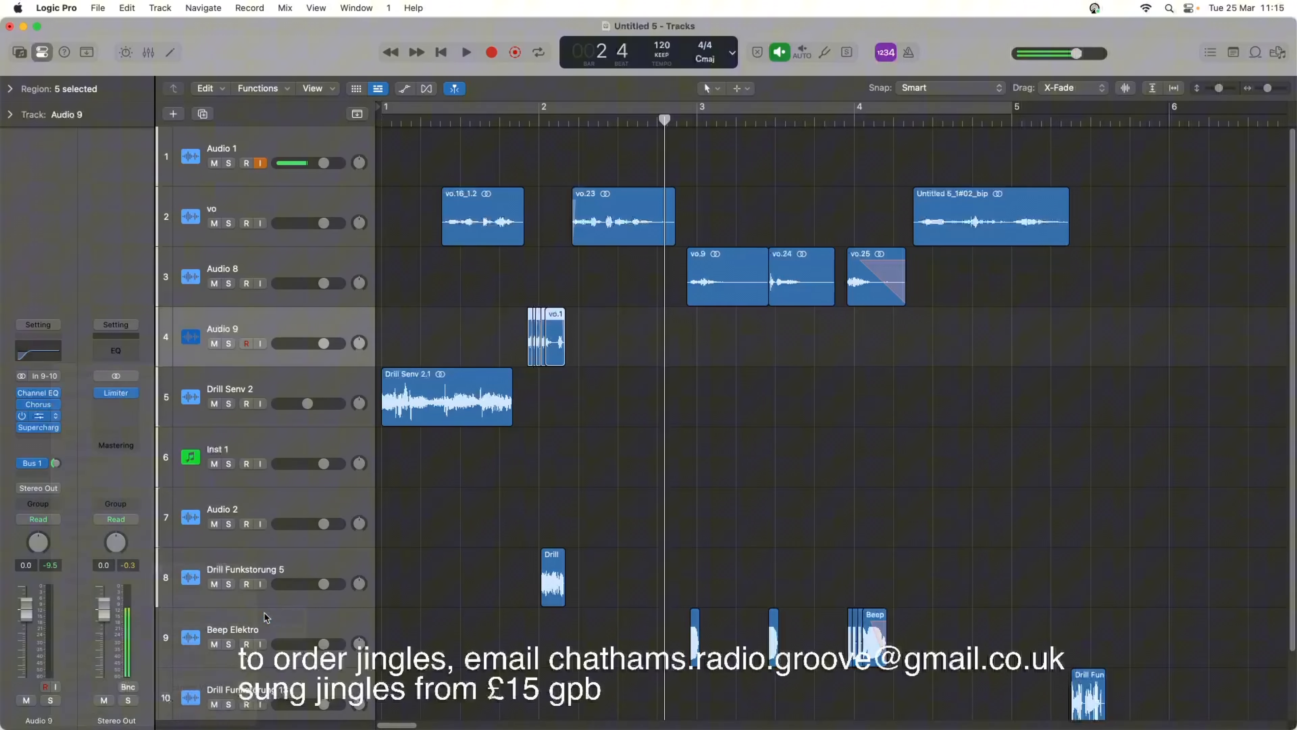
left_click(491, 211)
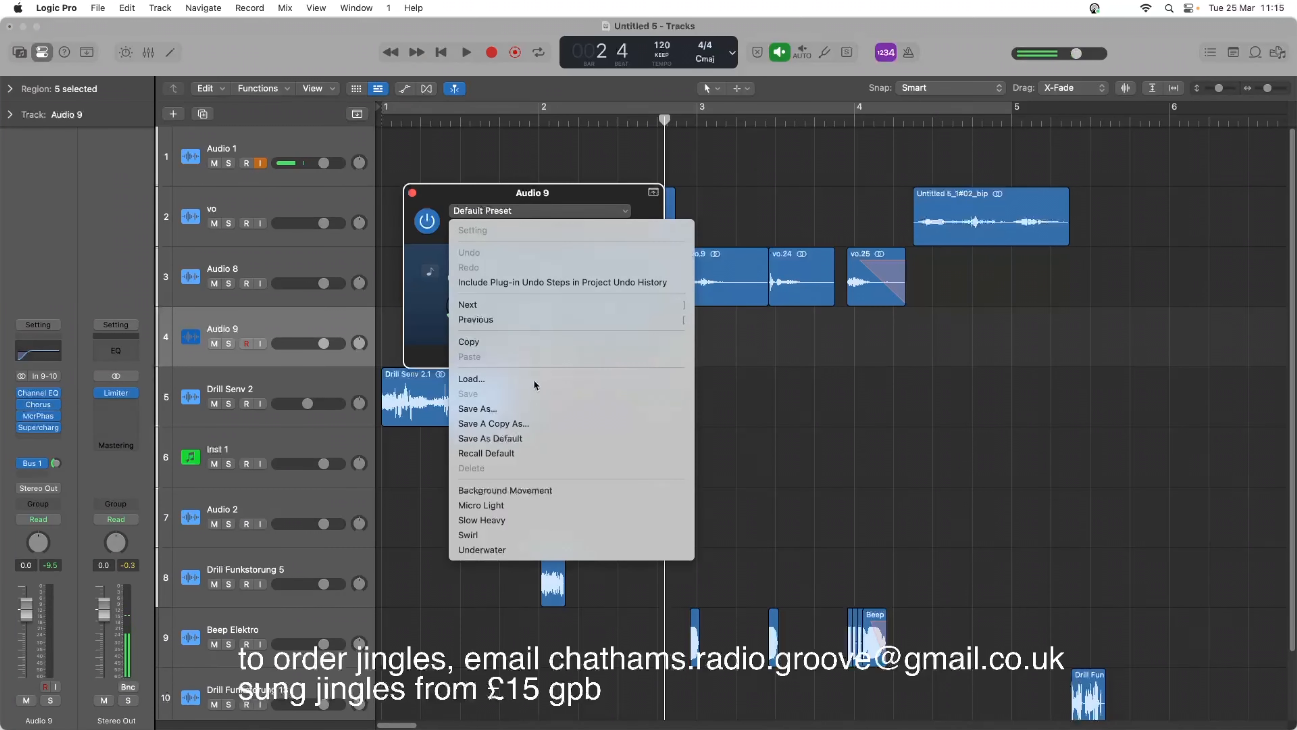
left_click(588, 516)
key("space")
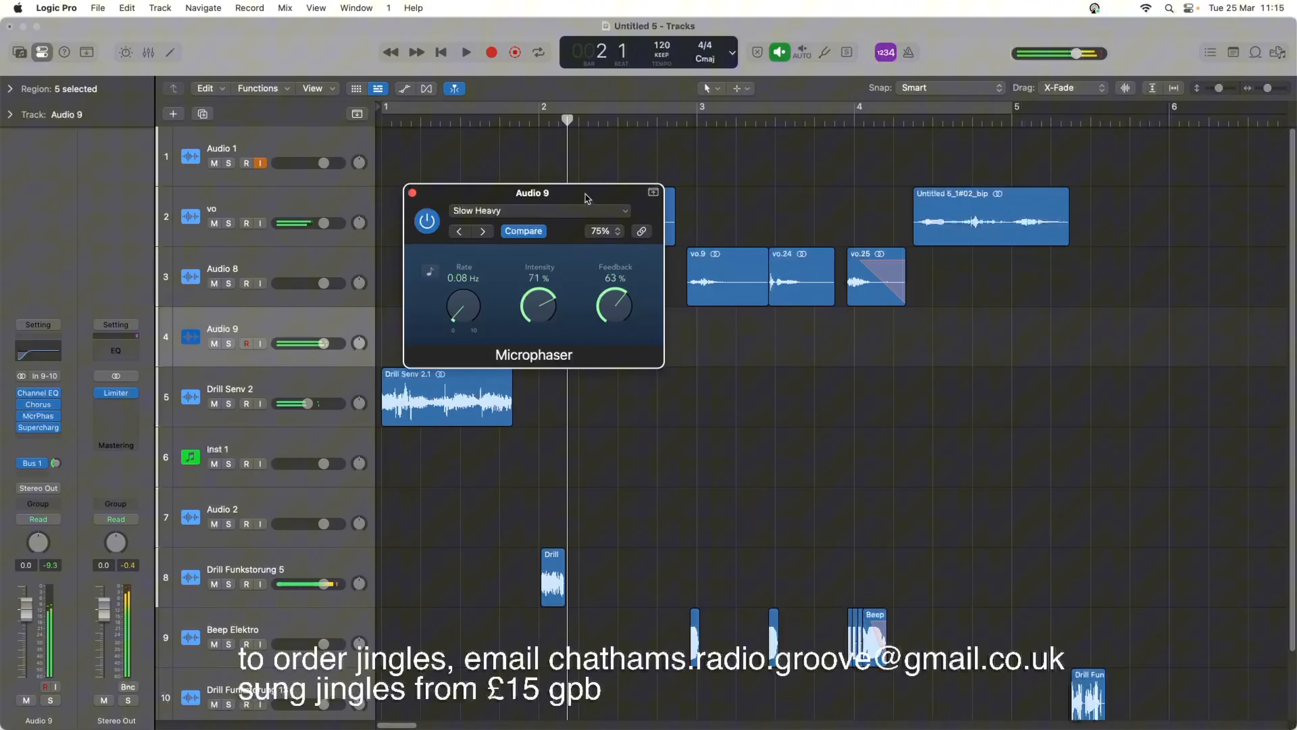
left_click_drag(571, 193, 572, 383)
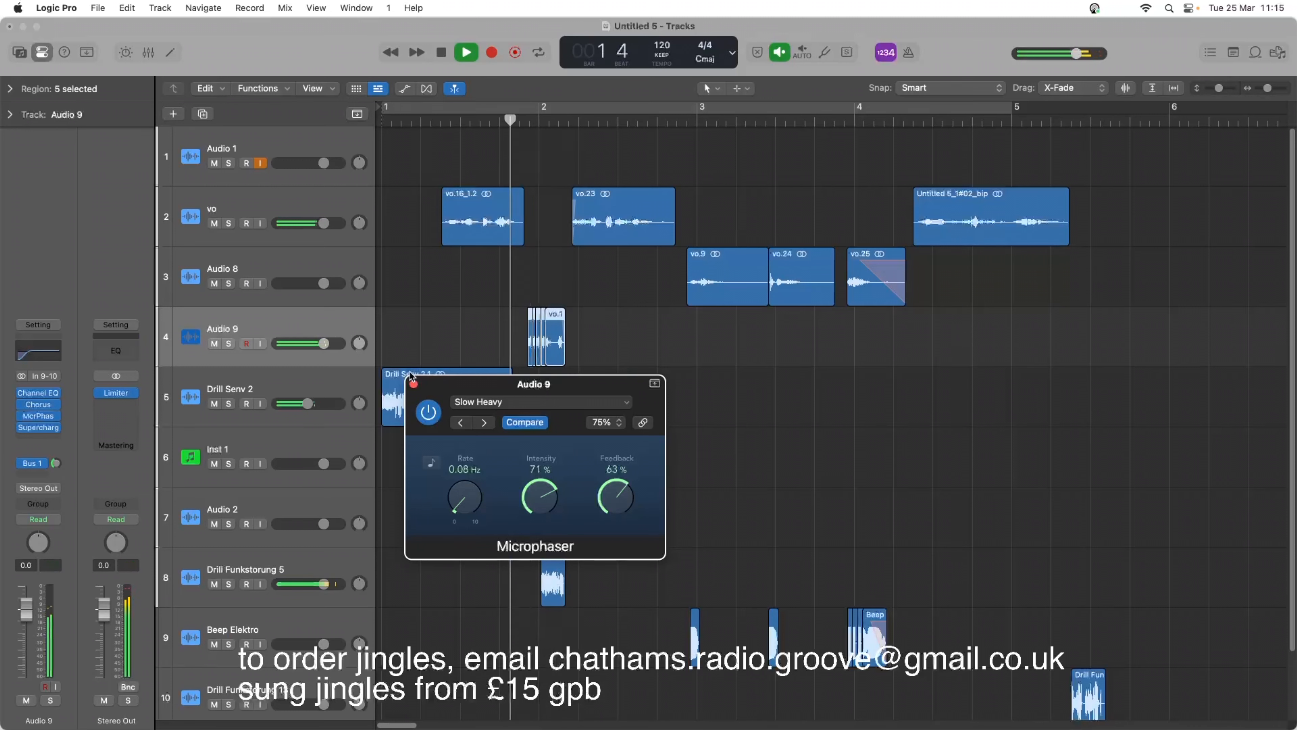
key("space")
left_click(414, 384)
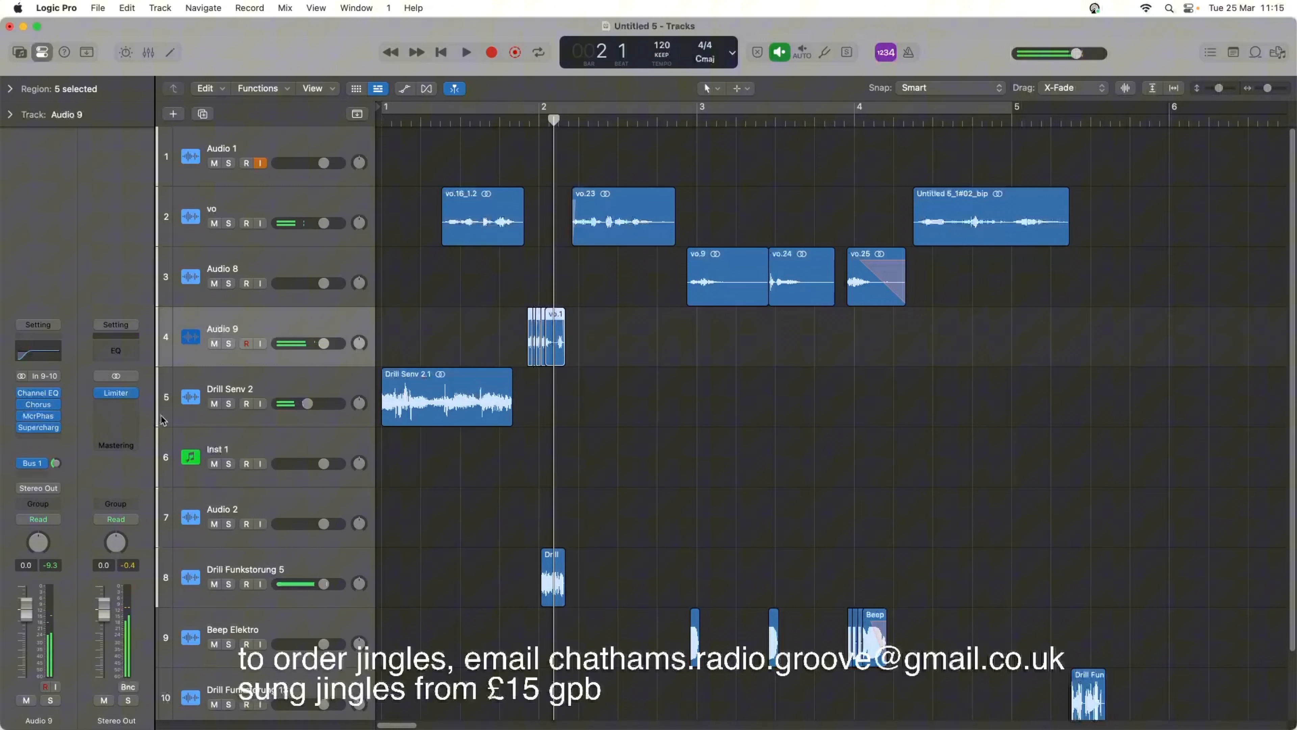
Solo the Audio 9 and Audio 1 tracks and play the stuttered regions with the Microphaser on and bypassed.
left_click(229, 344)
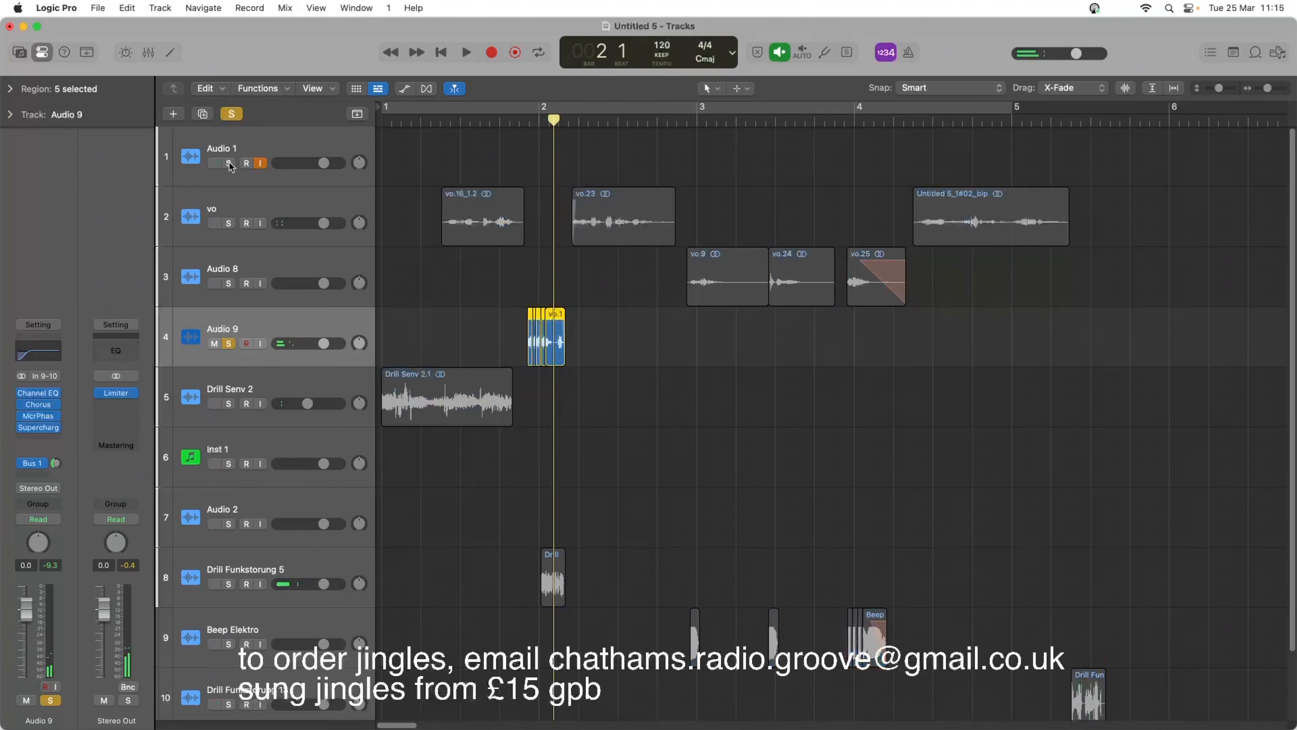
key("space")
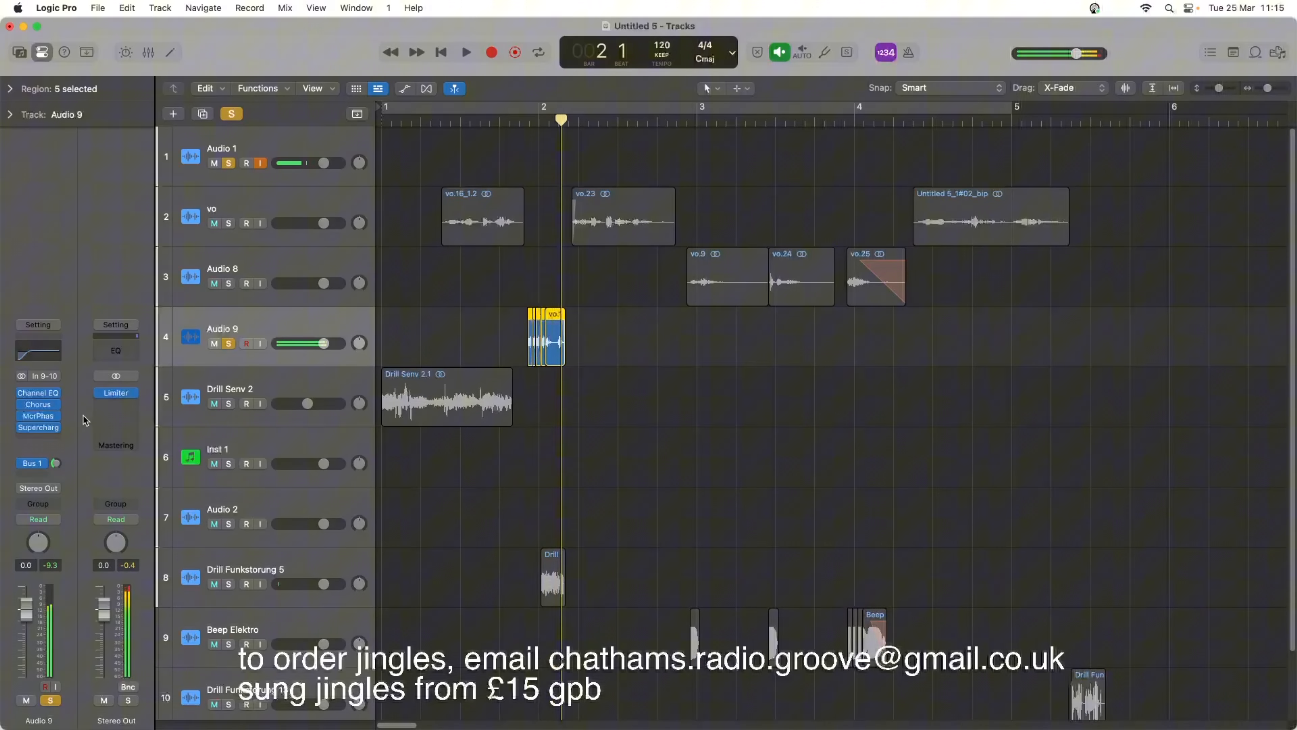
key("space")
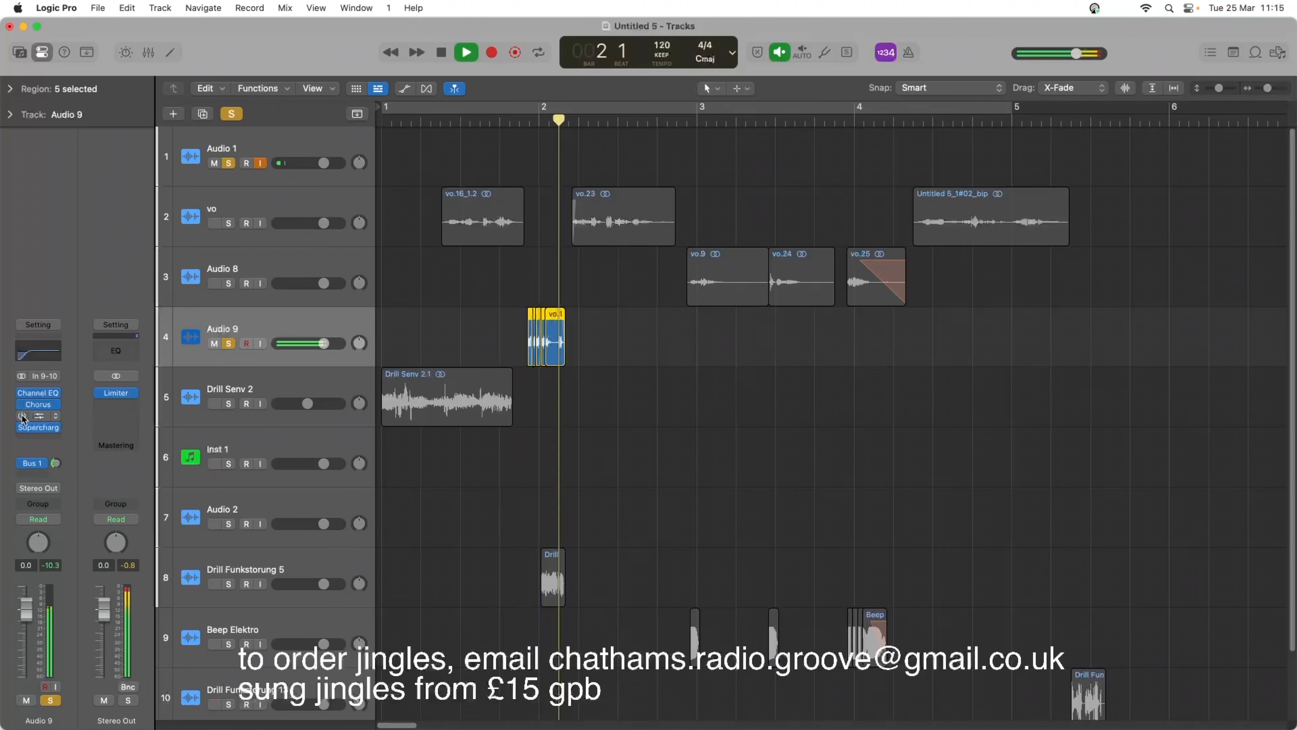
key("space")
Replace the Microphaser on Audio 9 with the Phaser modulation effect and play the stuttered regions.
left_click(53, 420)
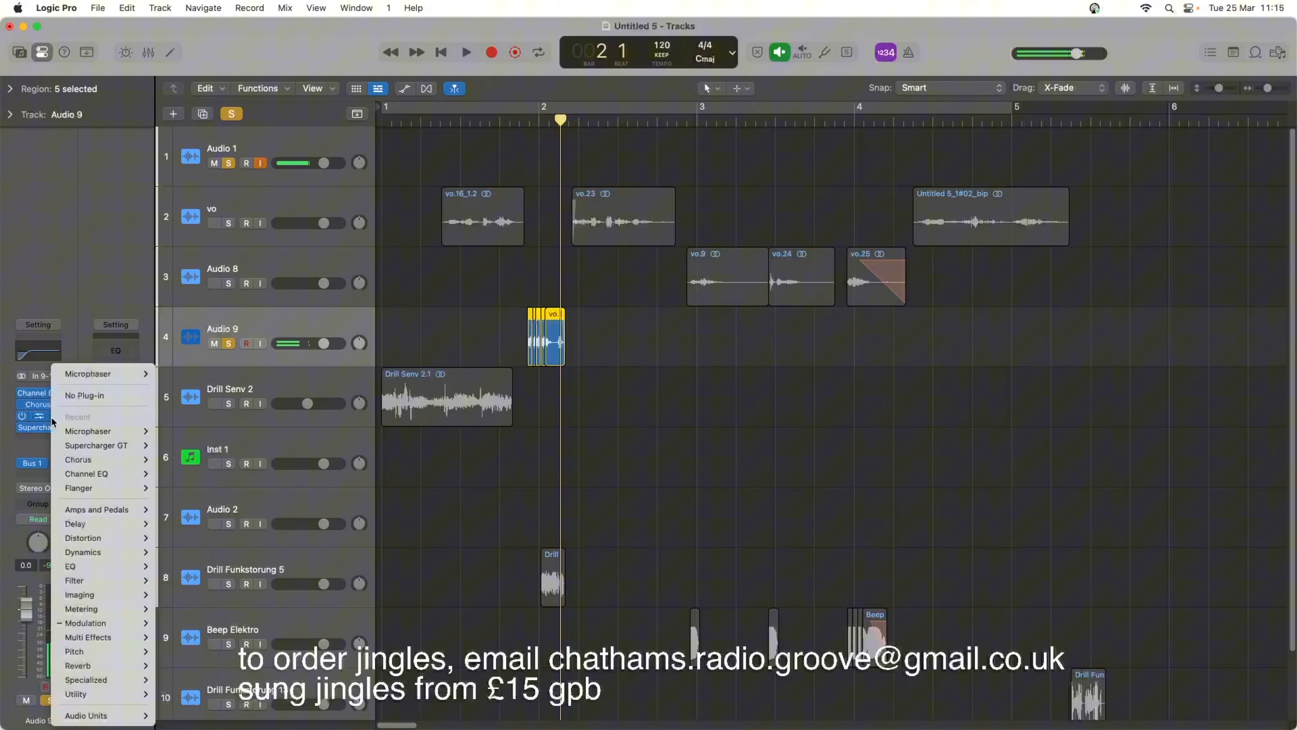
mouse_move(131, 627)
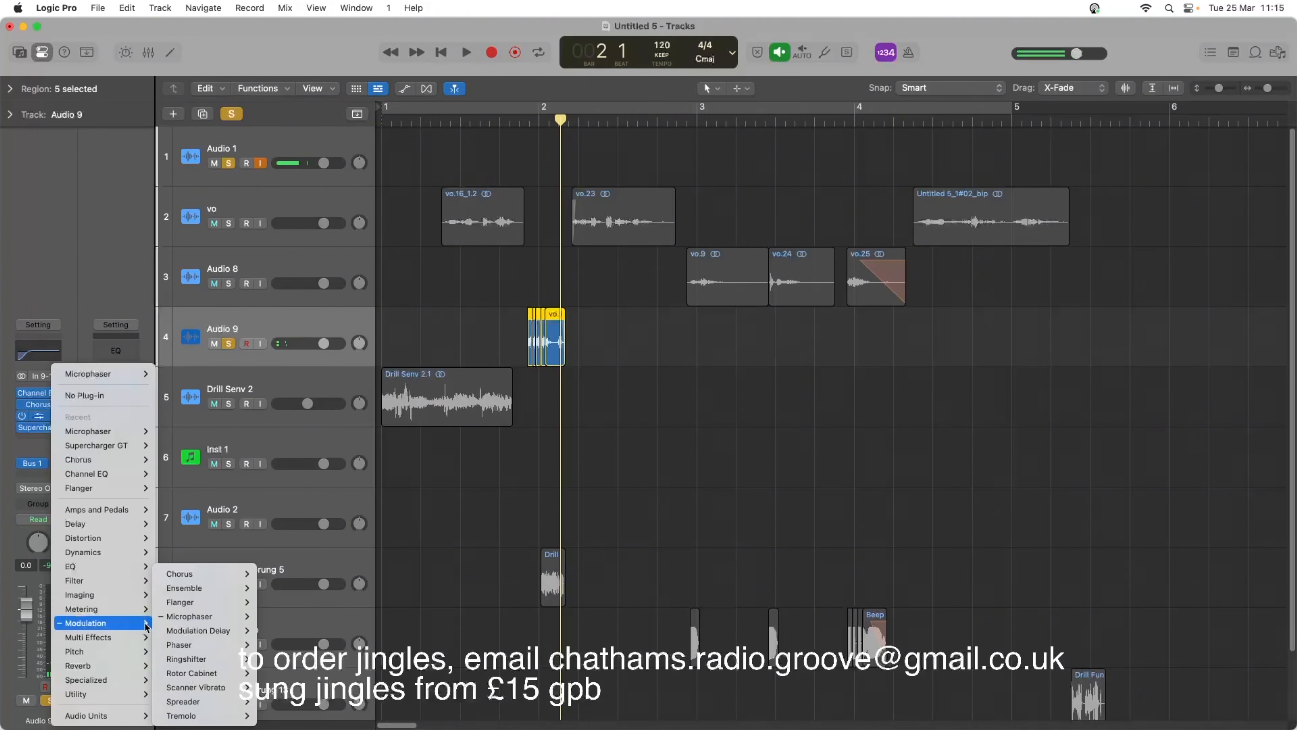
left_click(179, 644)
key("space")
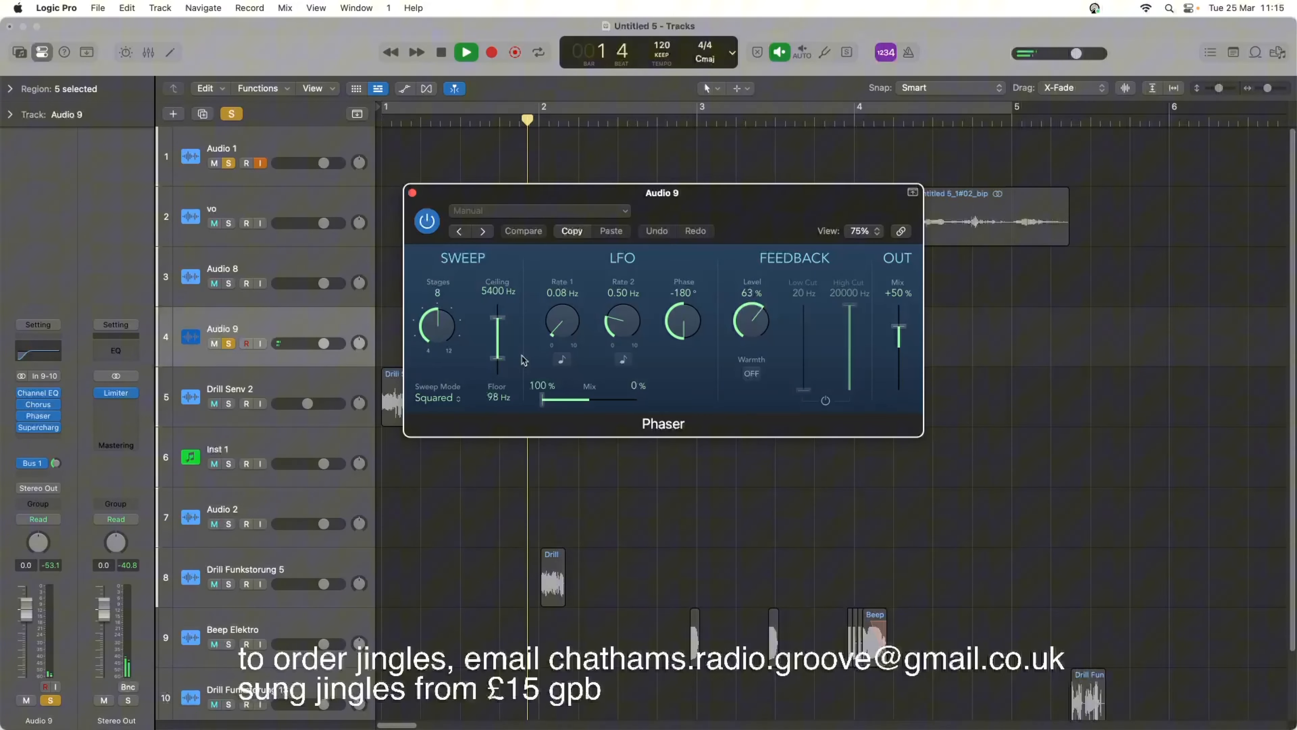
Audition the 6 Stage Phaser preset on Audio 9, switch to Something Strange, play it, and close the Phaser.
left_click(559, 210)
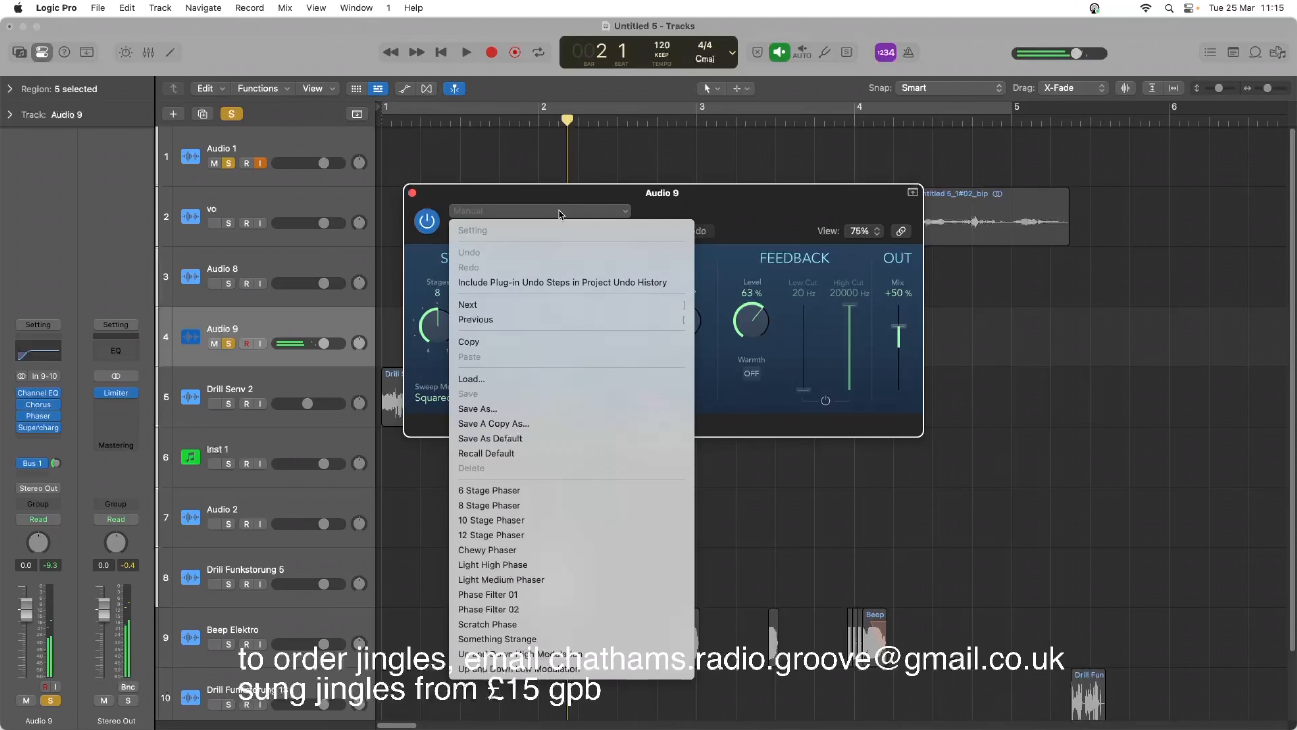
left_click(591, 490)
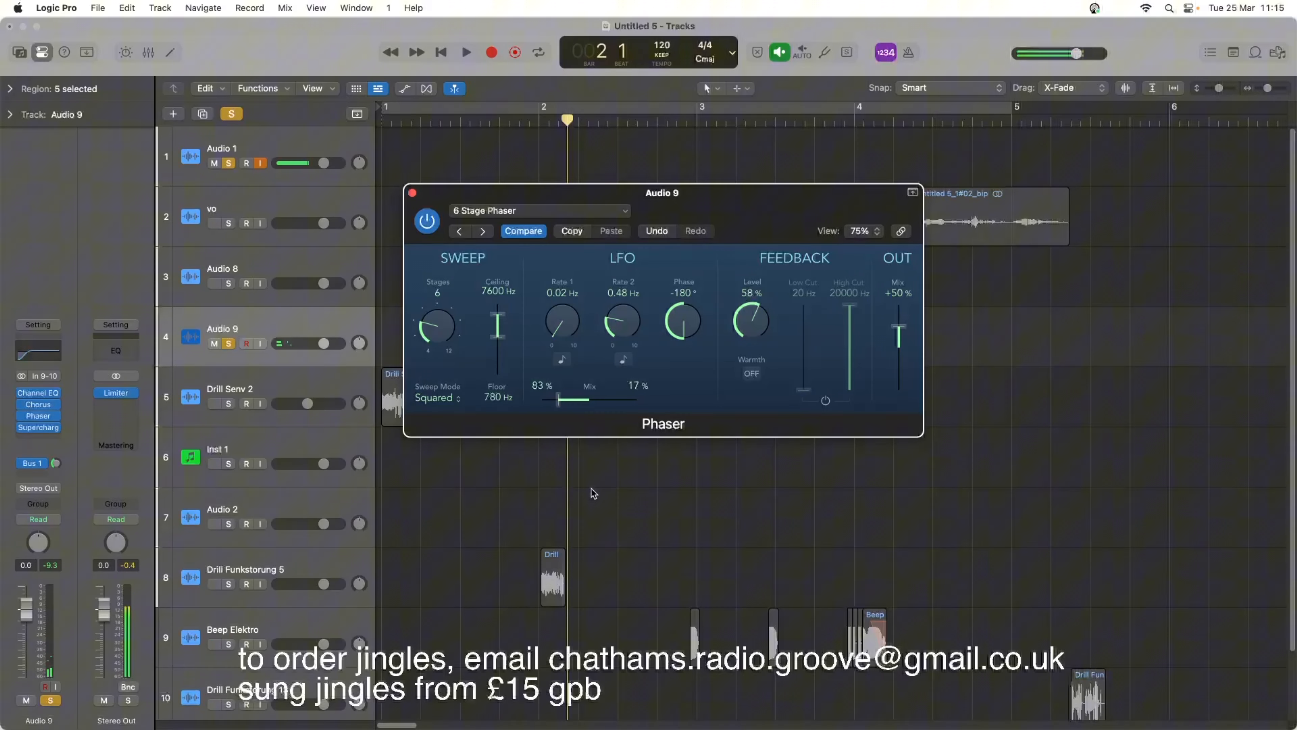
key("space")
key("space")
left_click(548, 209)
left_click(547, 230)
key("space")
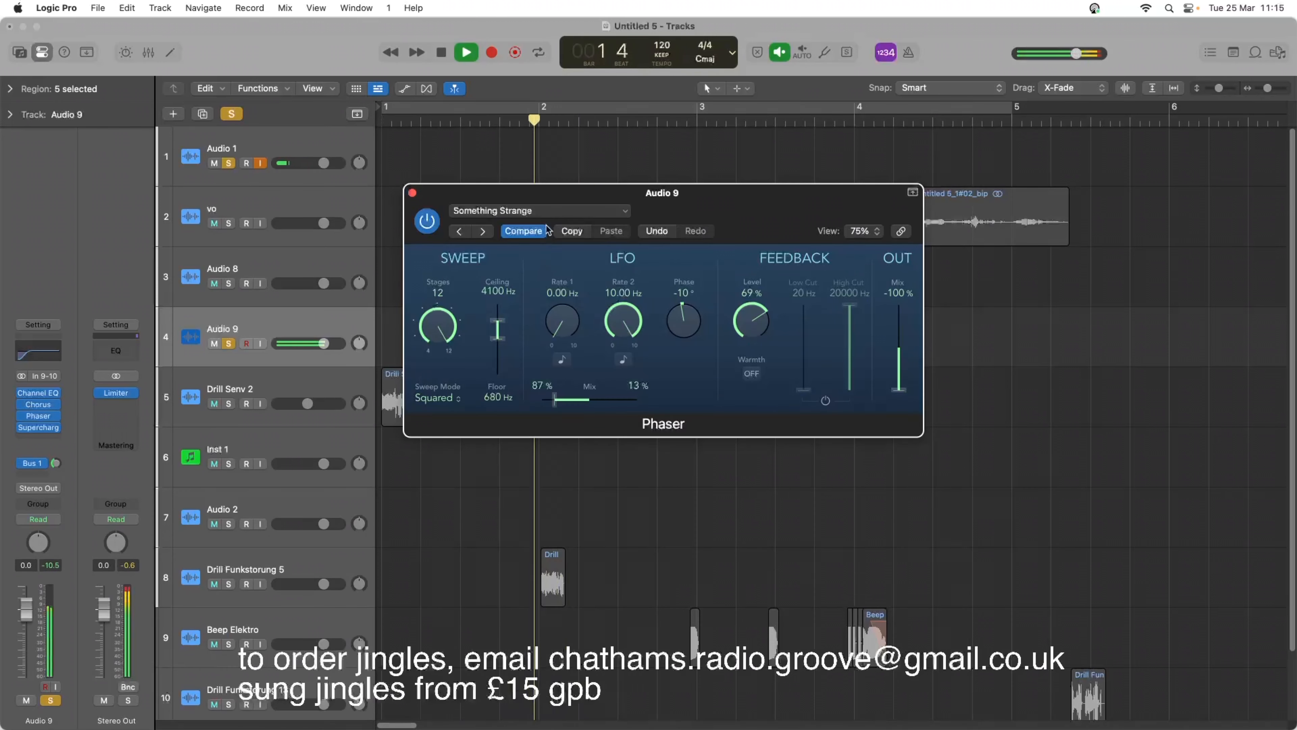
key("space")
left_click(412, 193)
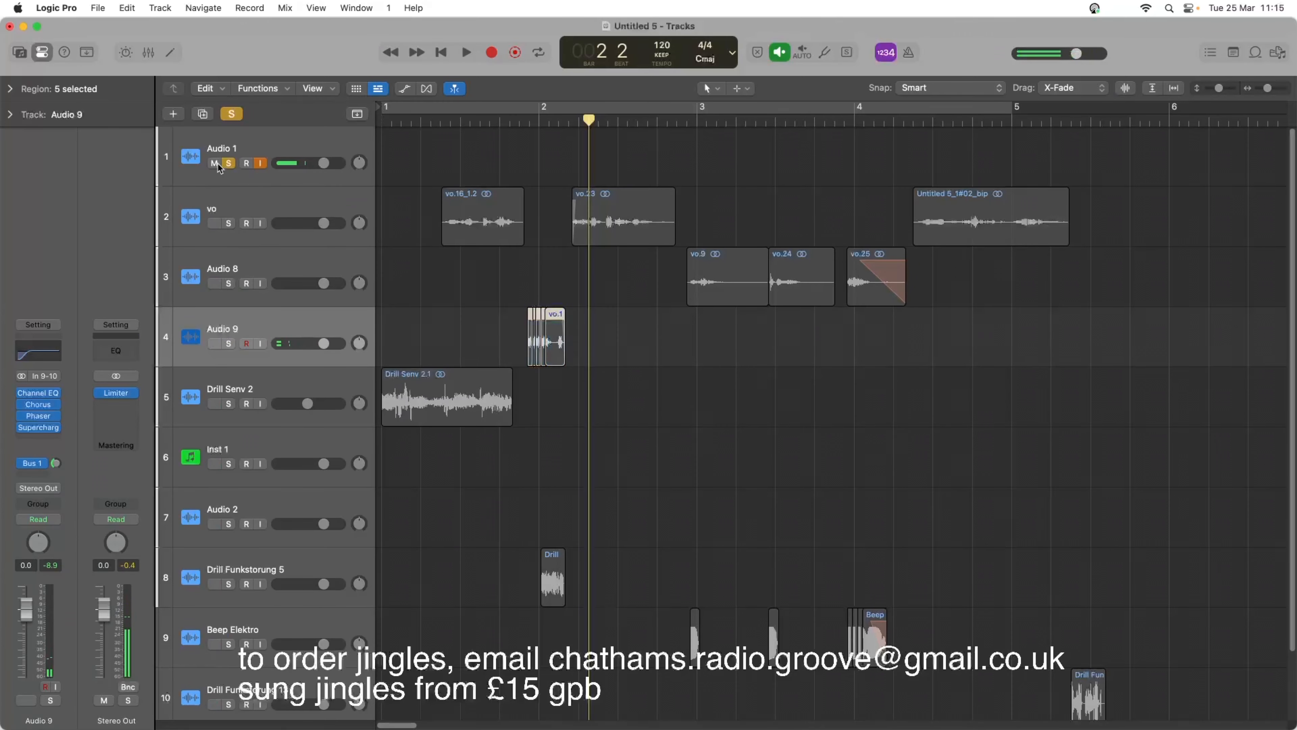
Clear the track solos and play the whole jingle from the beginning.
left_click(229, 163)
left_click(446, 56)
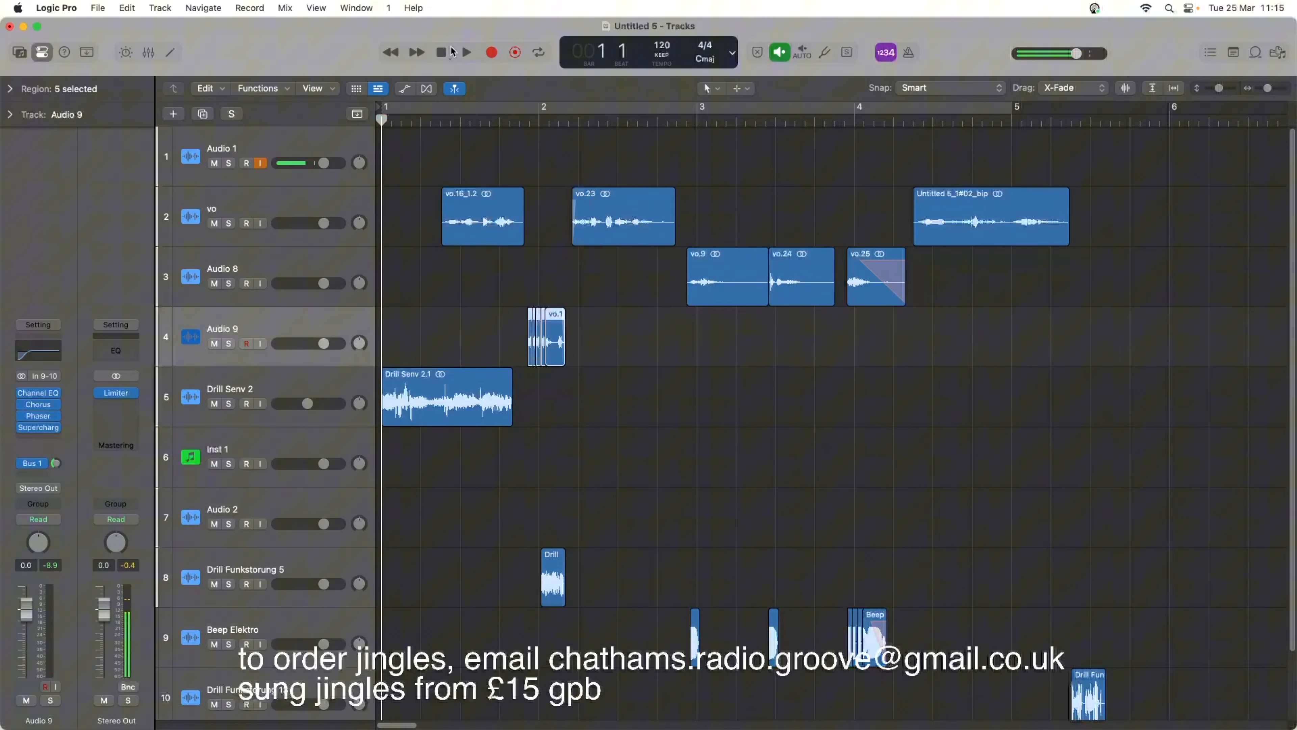
key("space")
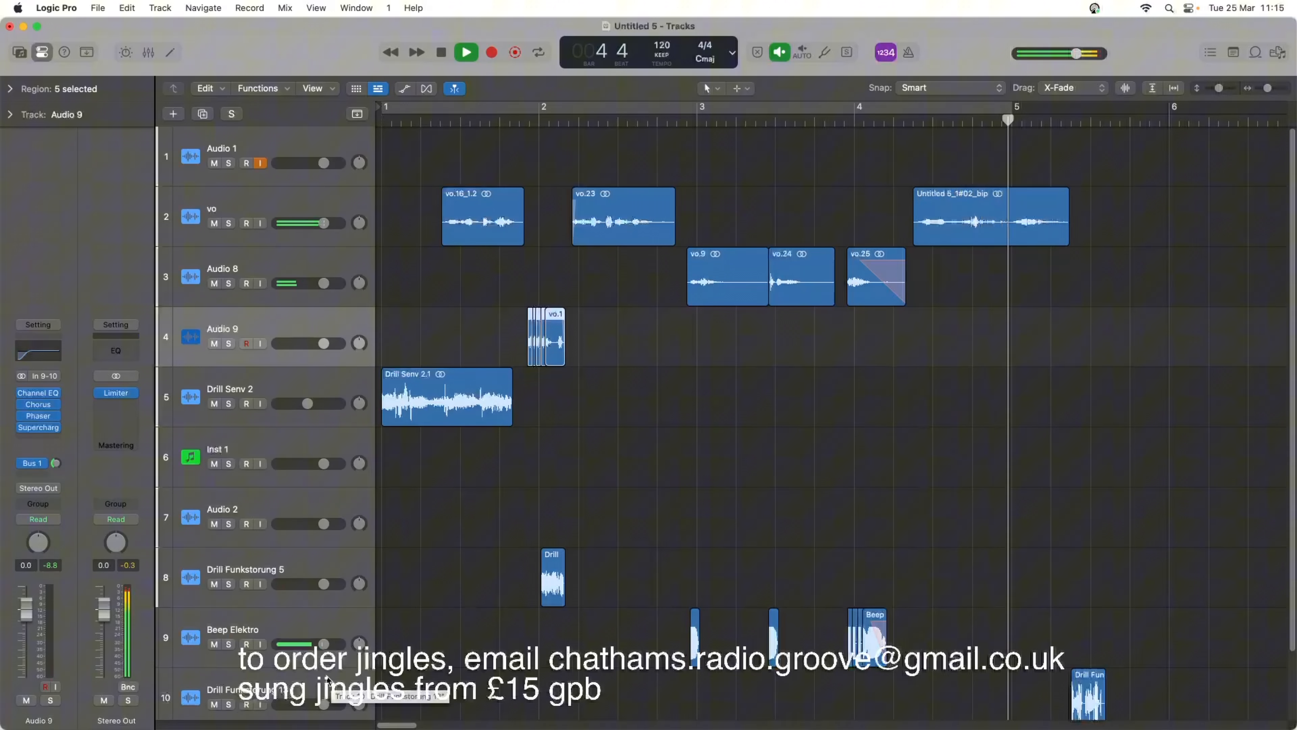
Lower the Beep Elektro track's volume slightly and replay the jingle from the beginning.
key("space")
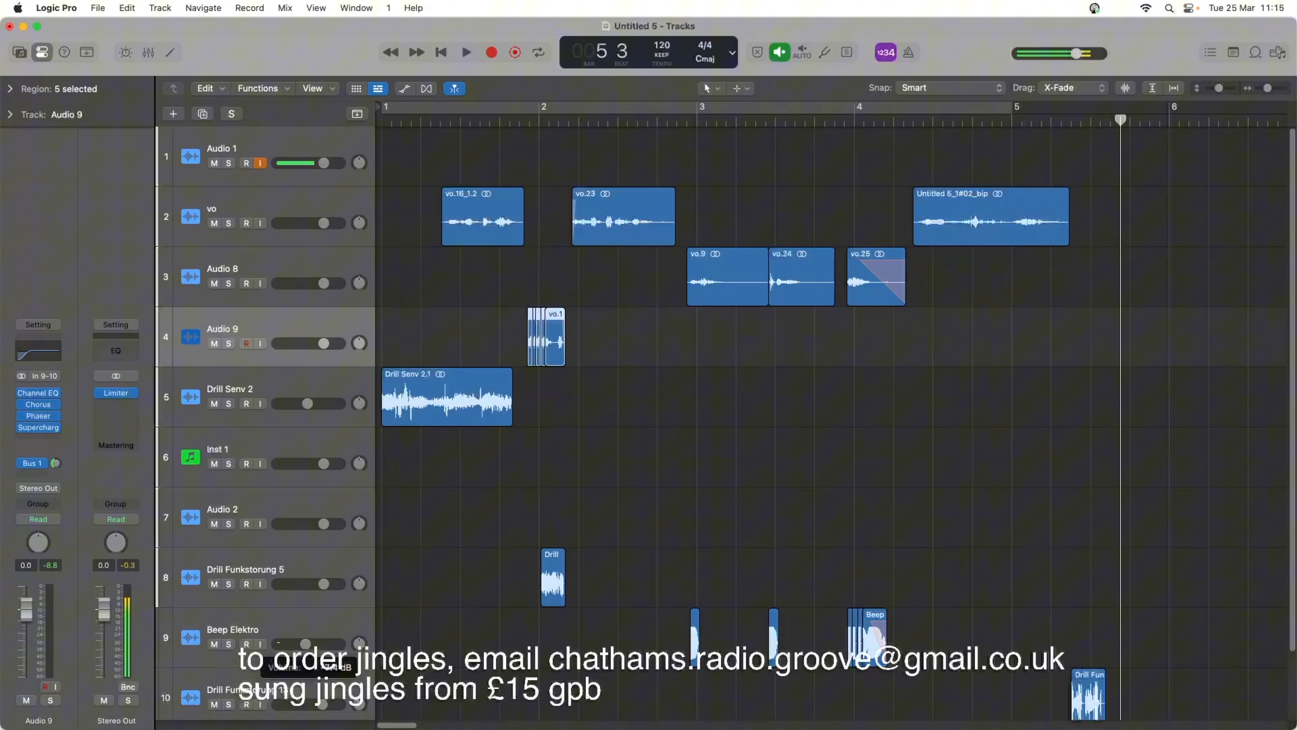
key("Return")
key("space")
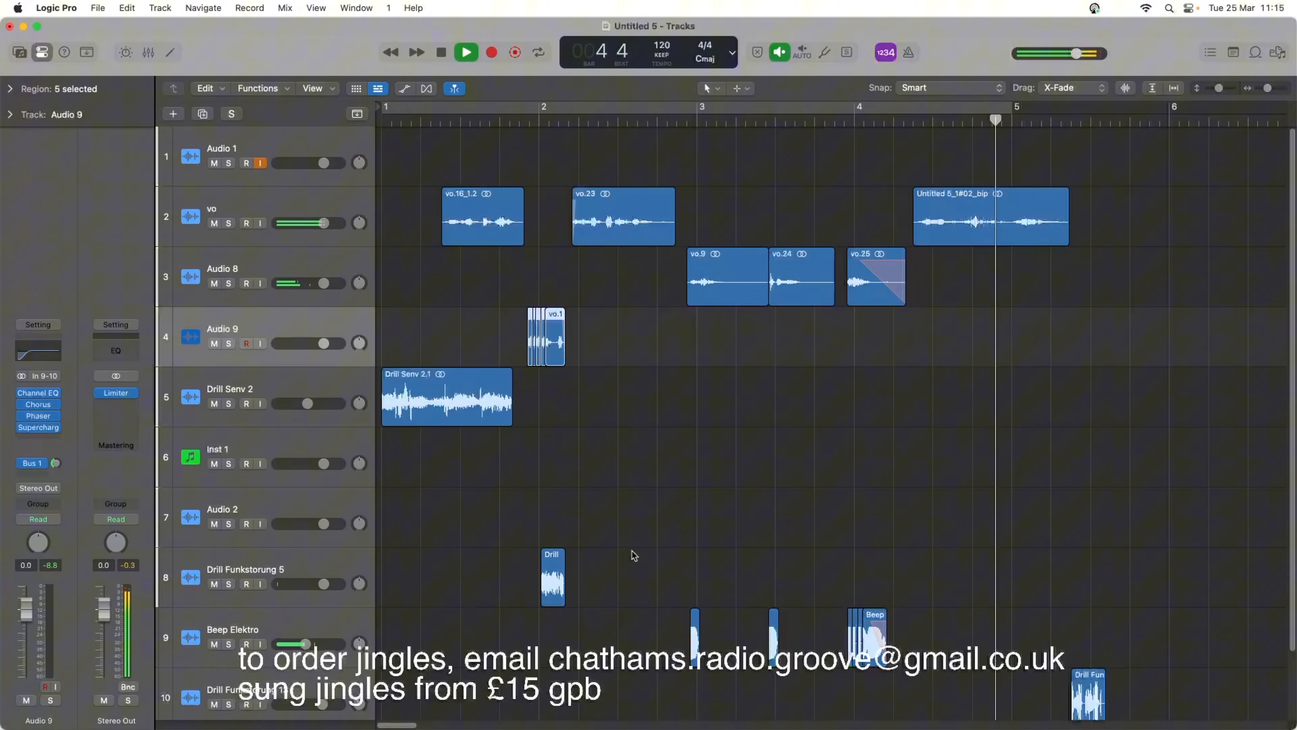
key("space")
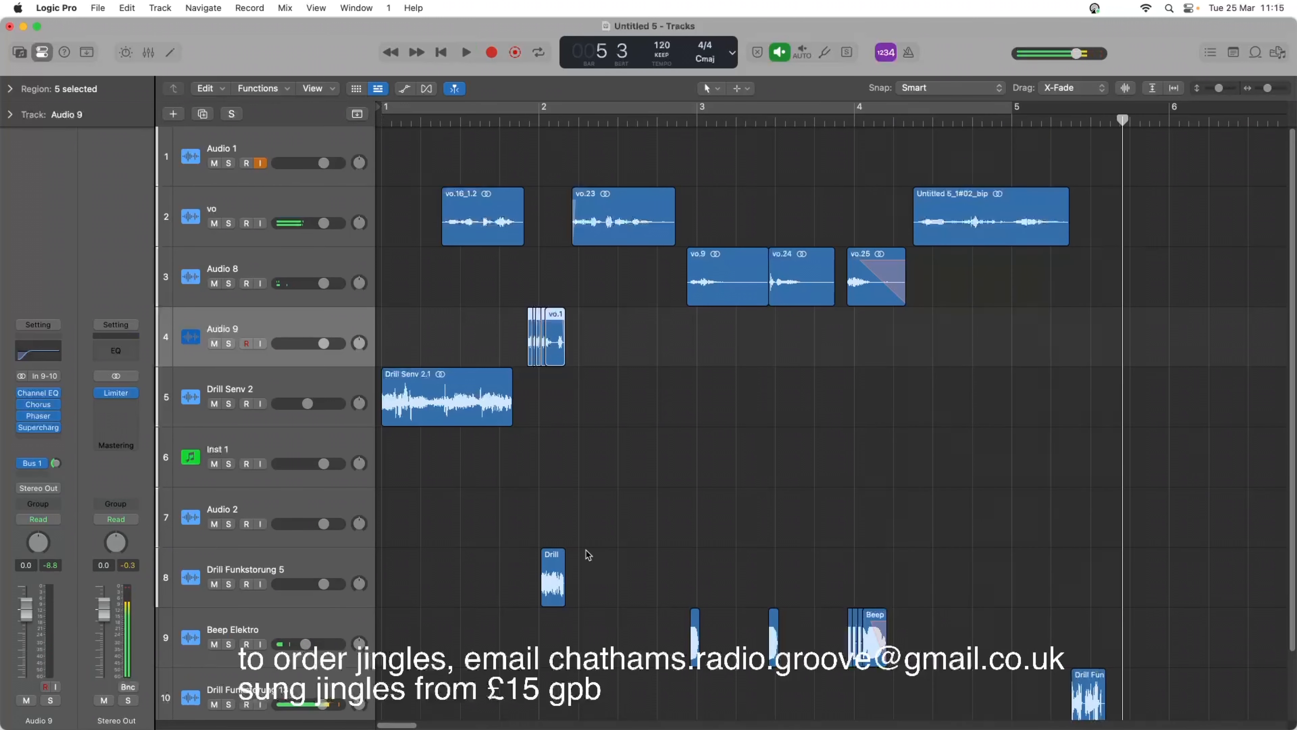
Open Komplete Kontrol on Inst 1 and audition the Sweep & Swell one-shots from Rise Cannon through Sweep CallingMe.
left_click(259, 450)
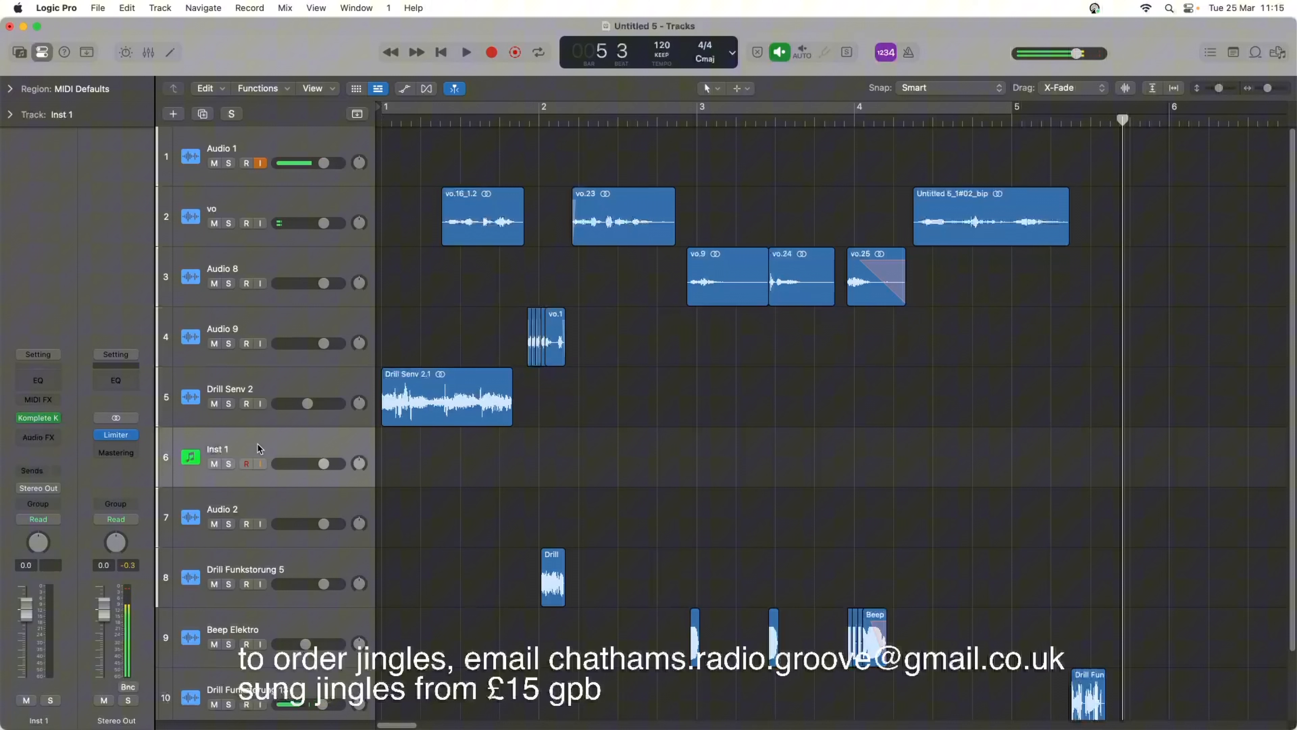
left_click(42, 419)
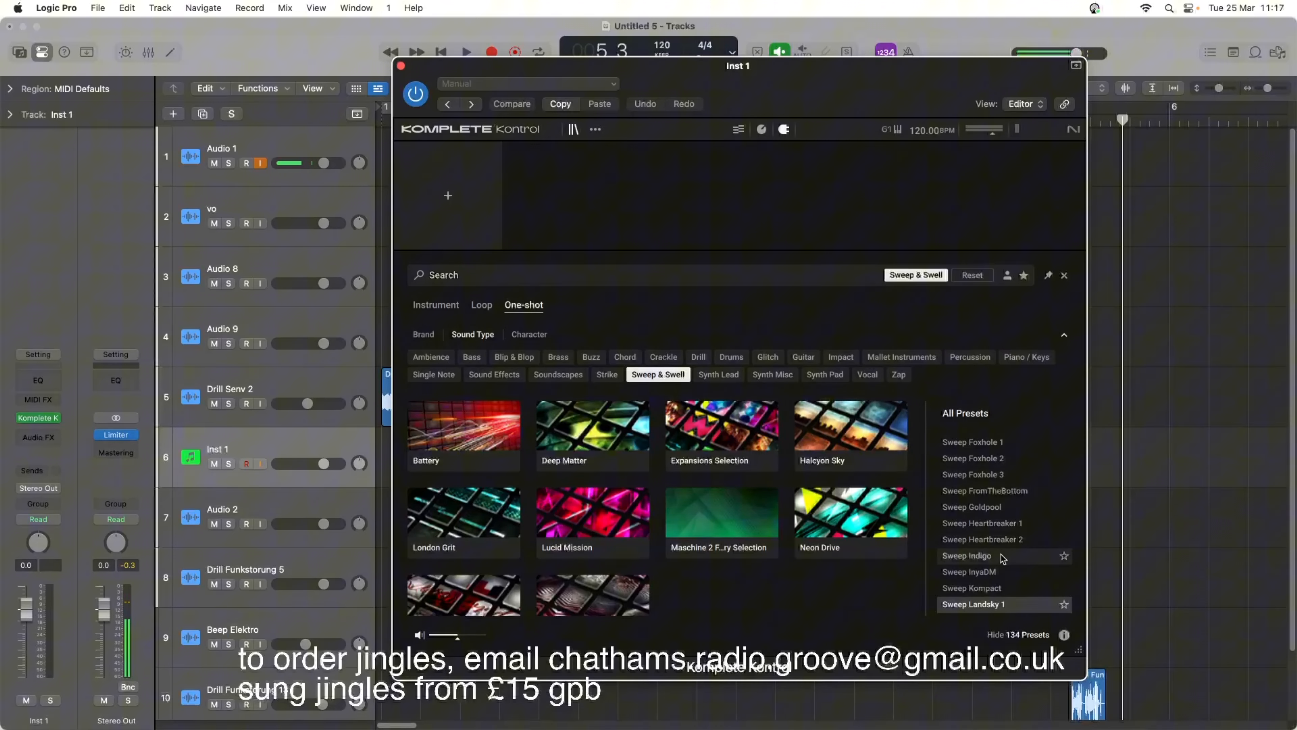
scroll(1004, 556, "up", 5)
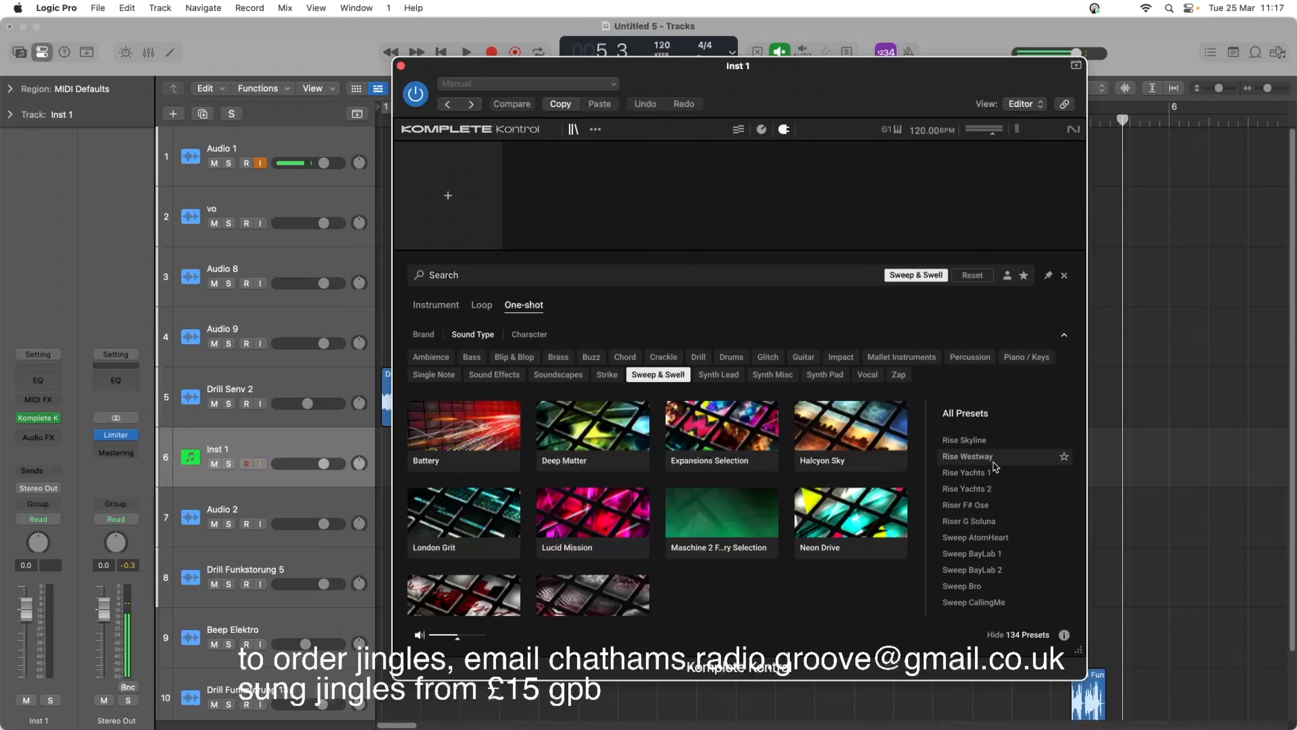
scroll(993, 466, "up", 3)
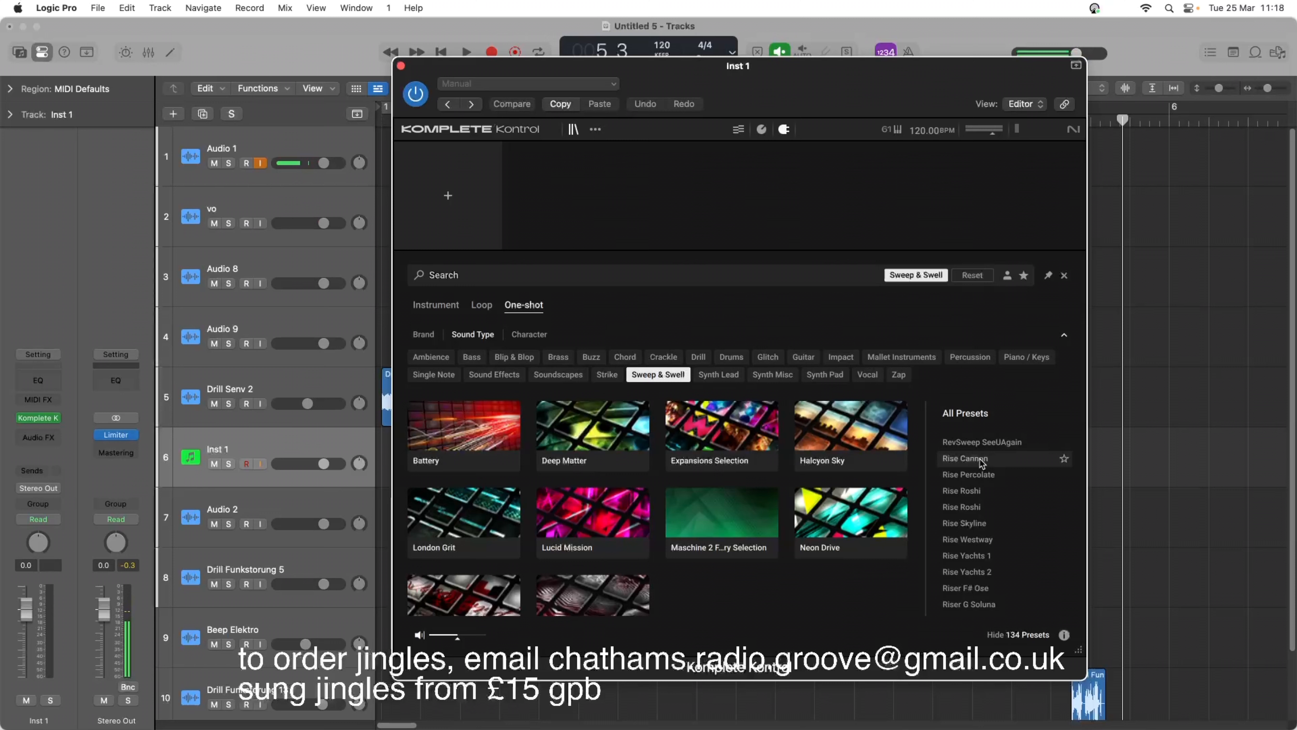
left_click(980, 459)
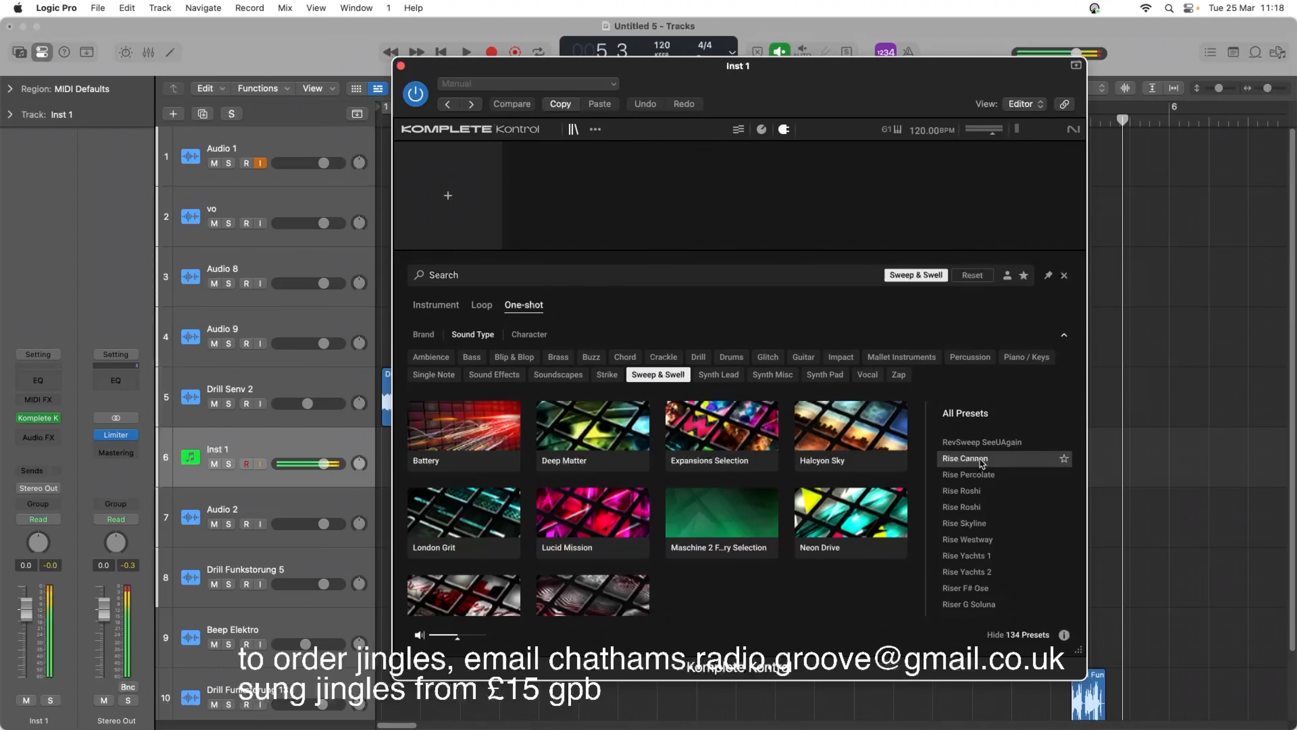
key("Down")
key("Down")
key("Down")
key("Down")
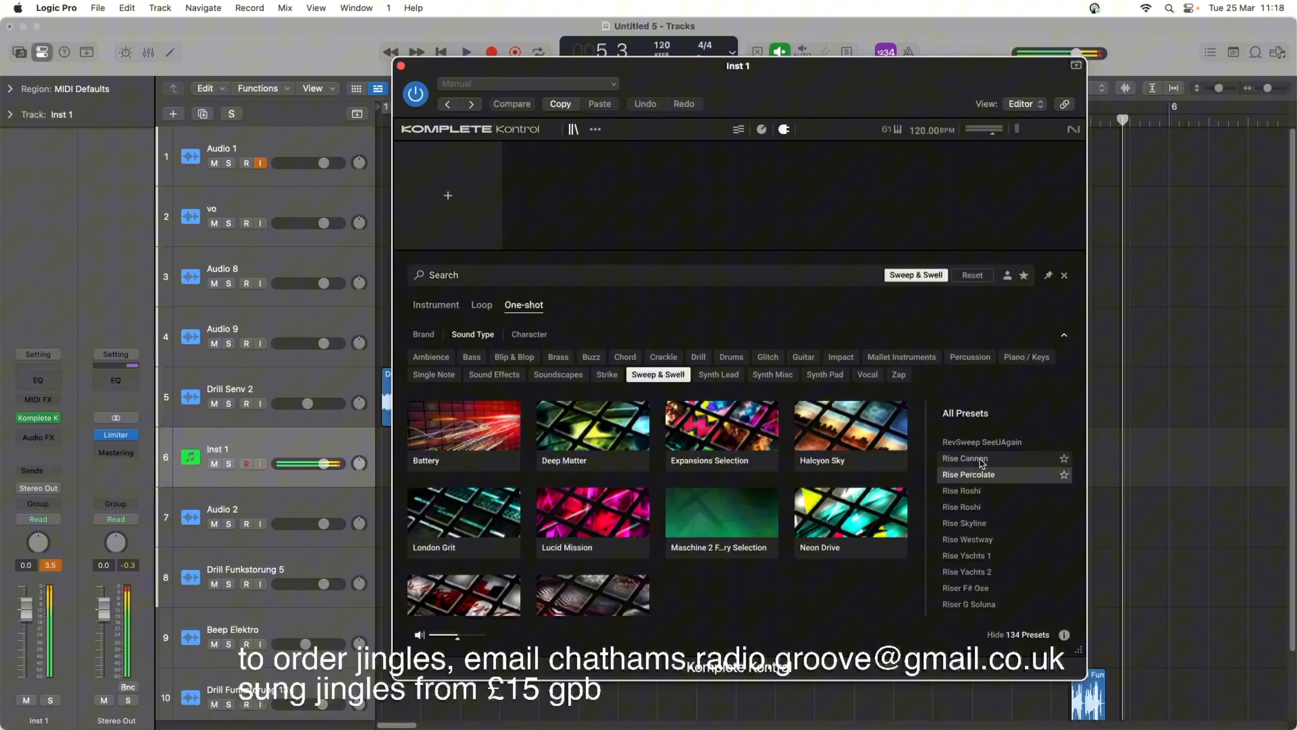
key("Down")
key("Down")
key("Down")
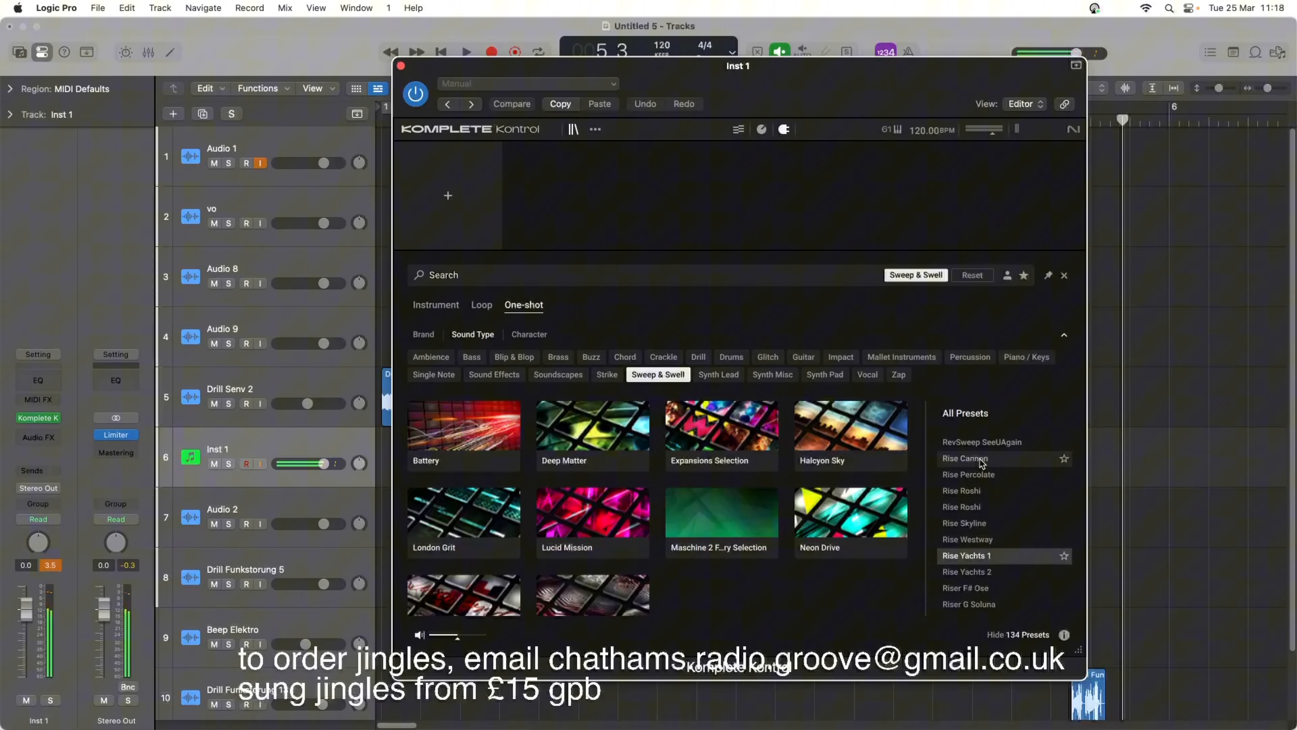
key("Down")
key("Down")
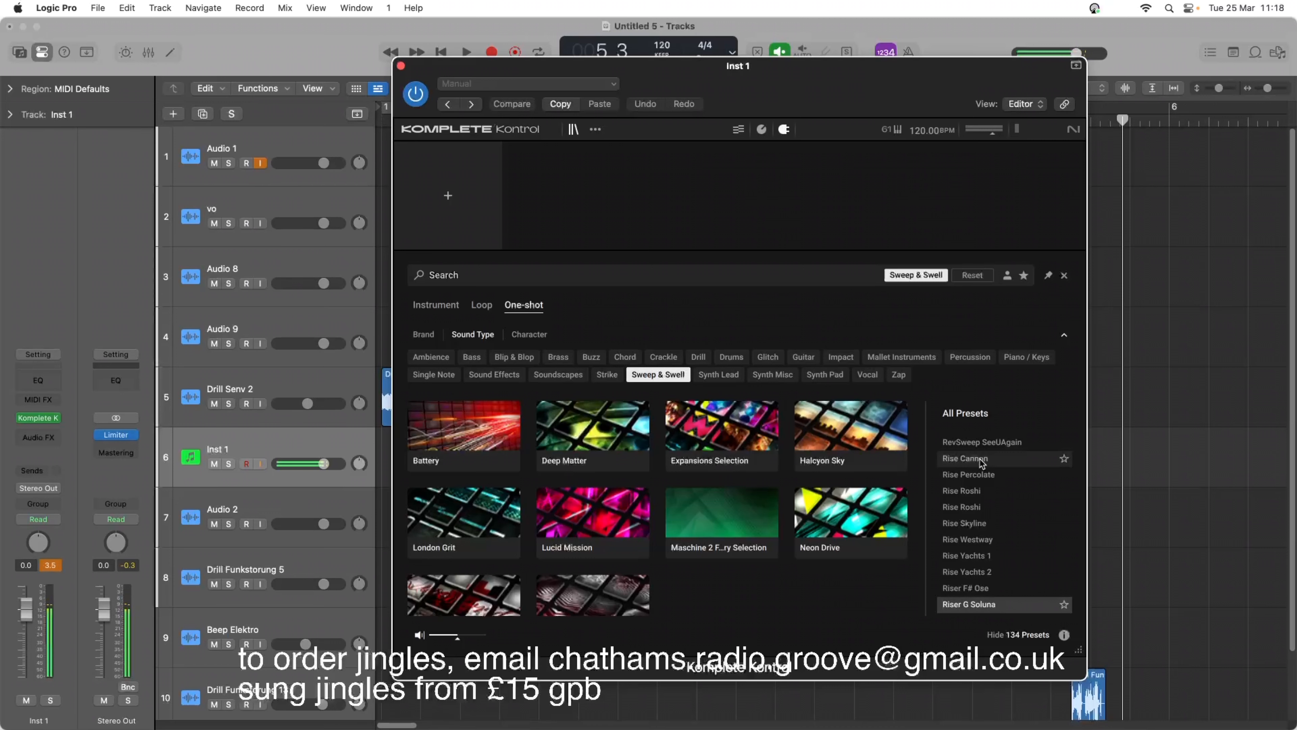
key("Down")
key("Down")
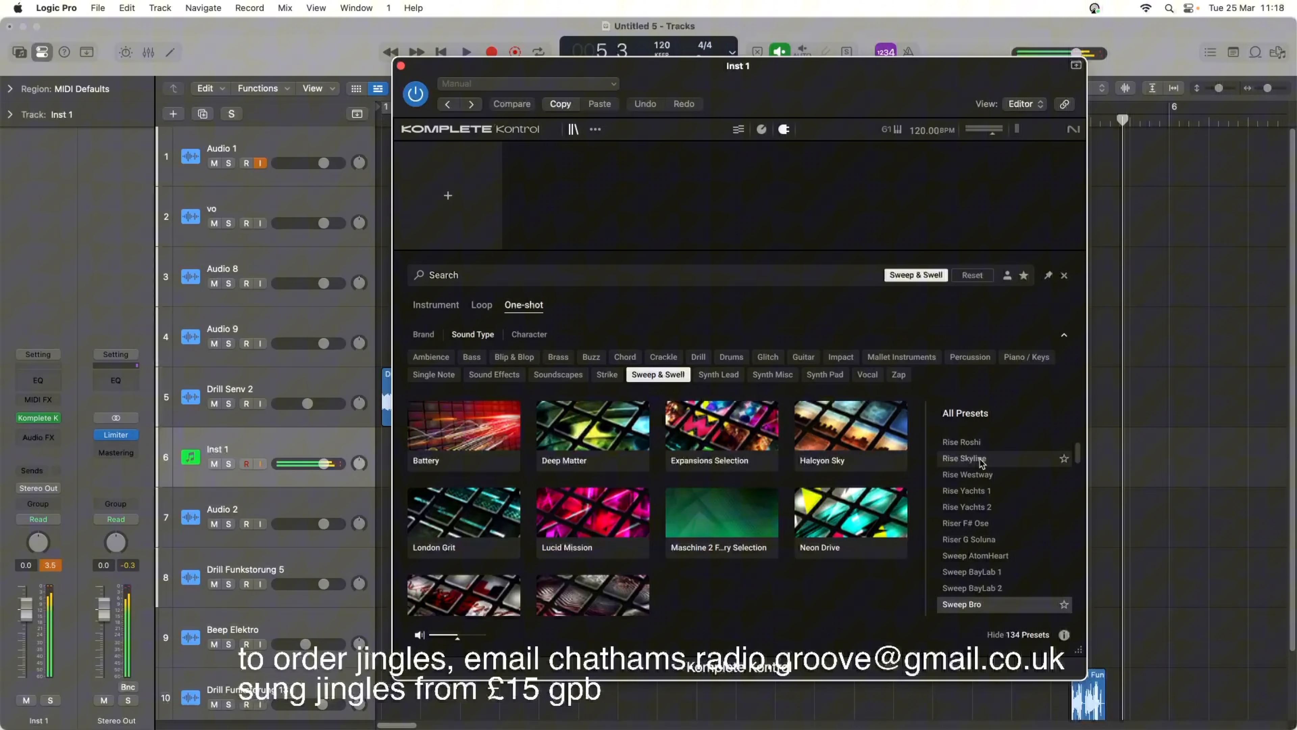
key("Up")
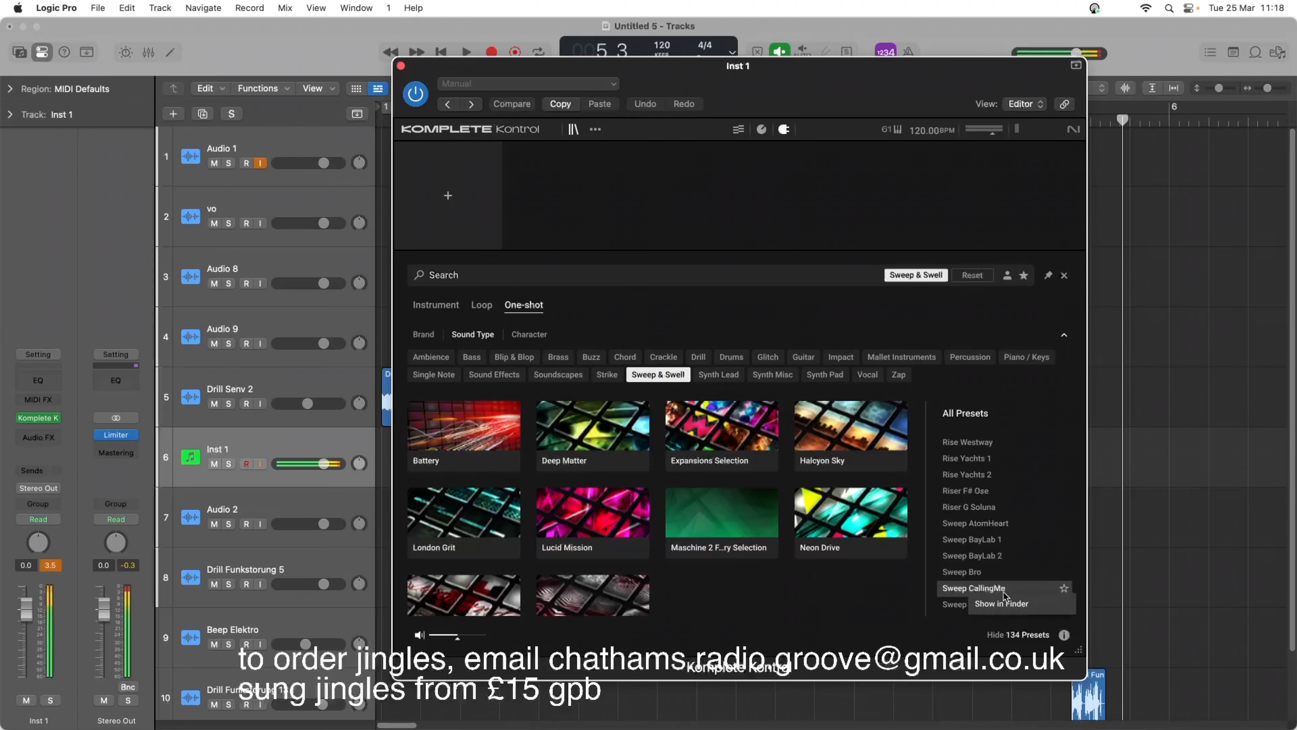
Reveal Sweep CallingMe in Finder, place Sweep CallingMe.wav on a new track at bar 6, and close Komplete Kontrol.
left_click(1004, 605)
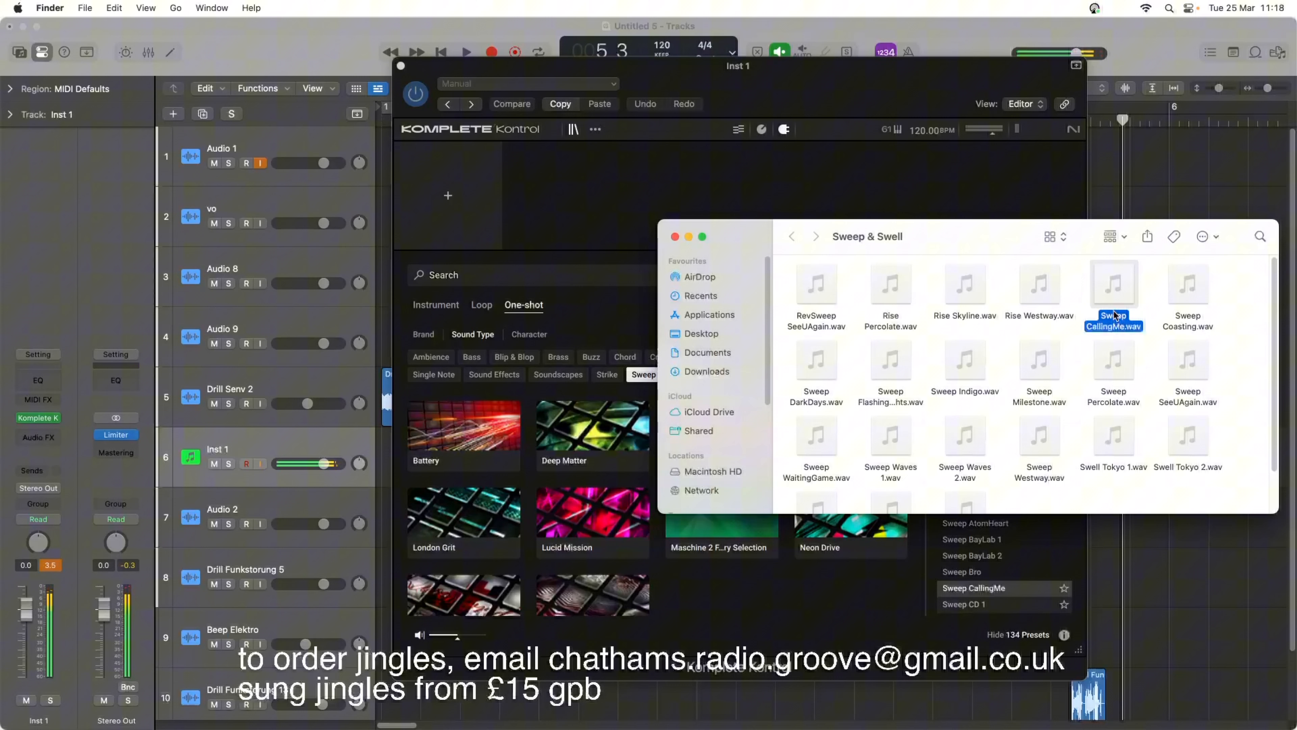
left_click_drag(1114, 297, 1149, 688)
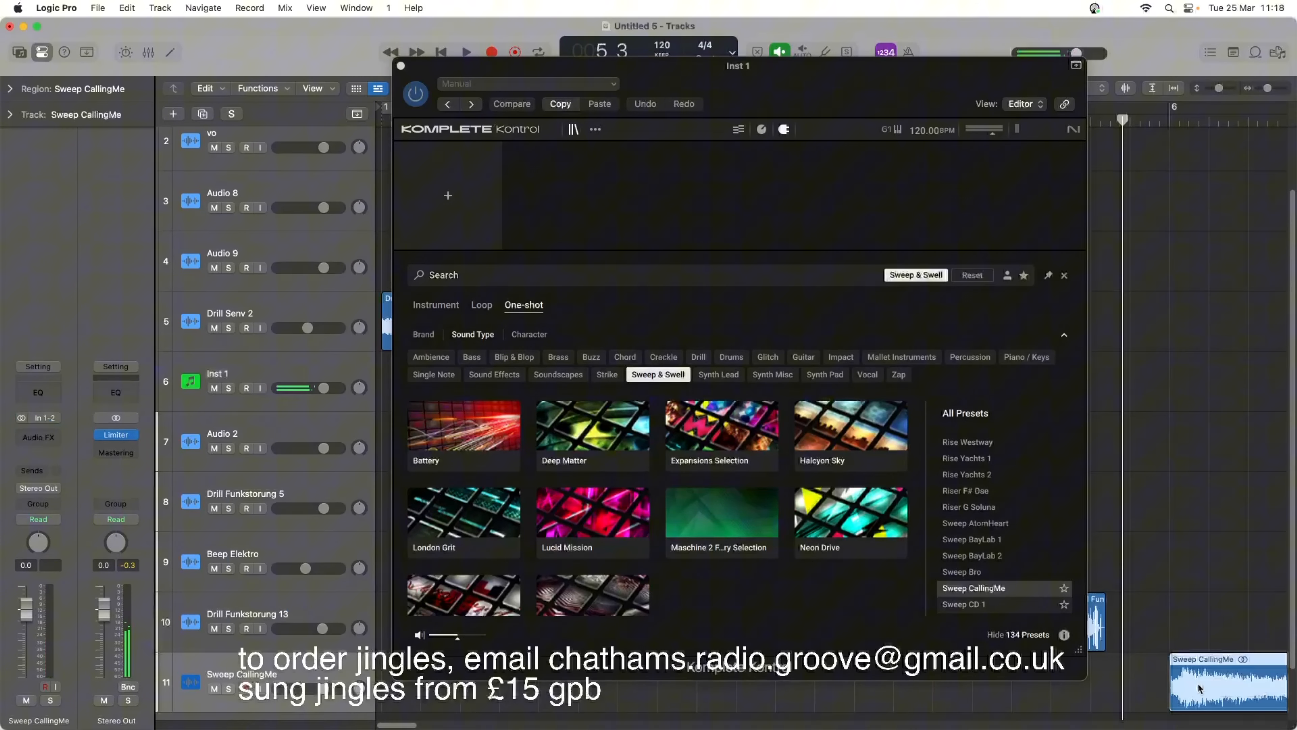
left_click(398, 65)
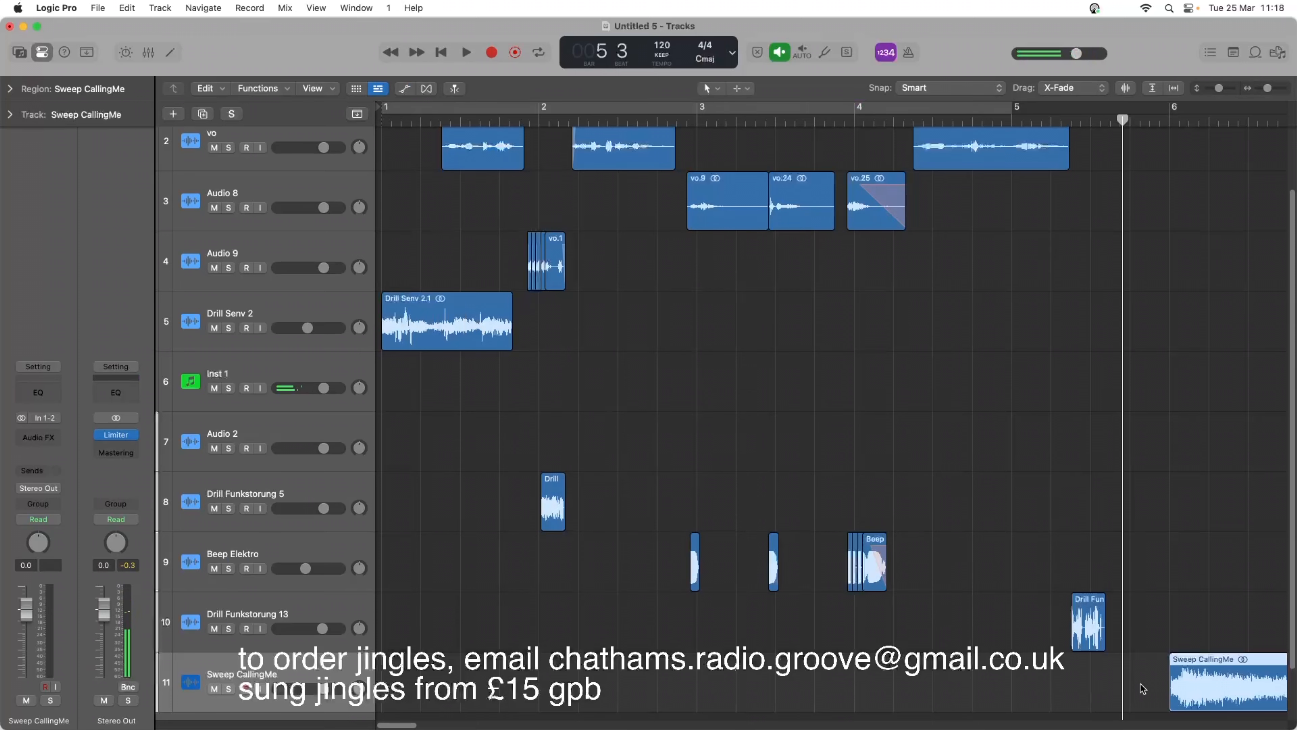
Move the Sweep CallingMe region to start with the first Beep Elektro hit just before bar 3 and play it back.
left_click_drag(1198, 696, 598, 646)
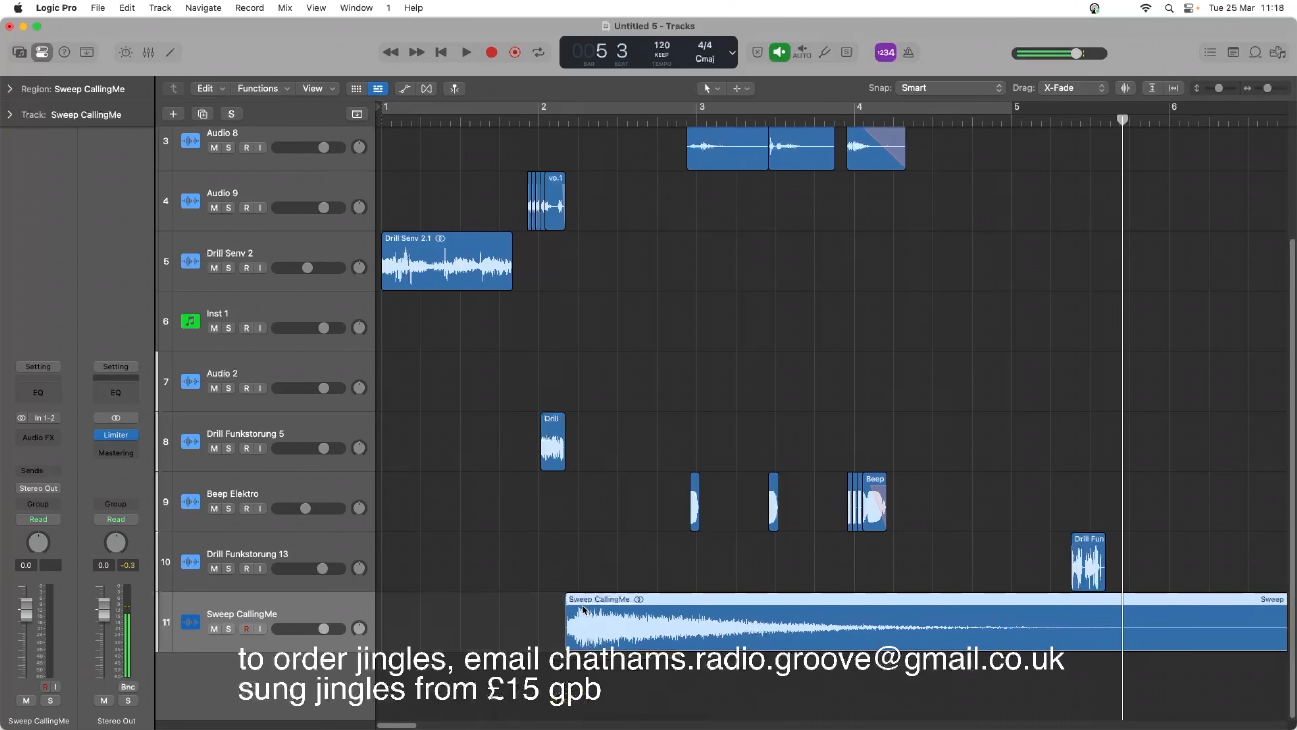
left_click(420, 121)
key("space")
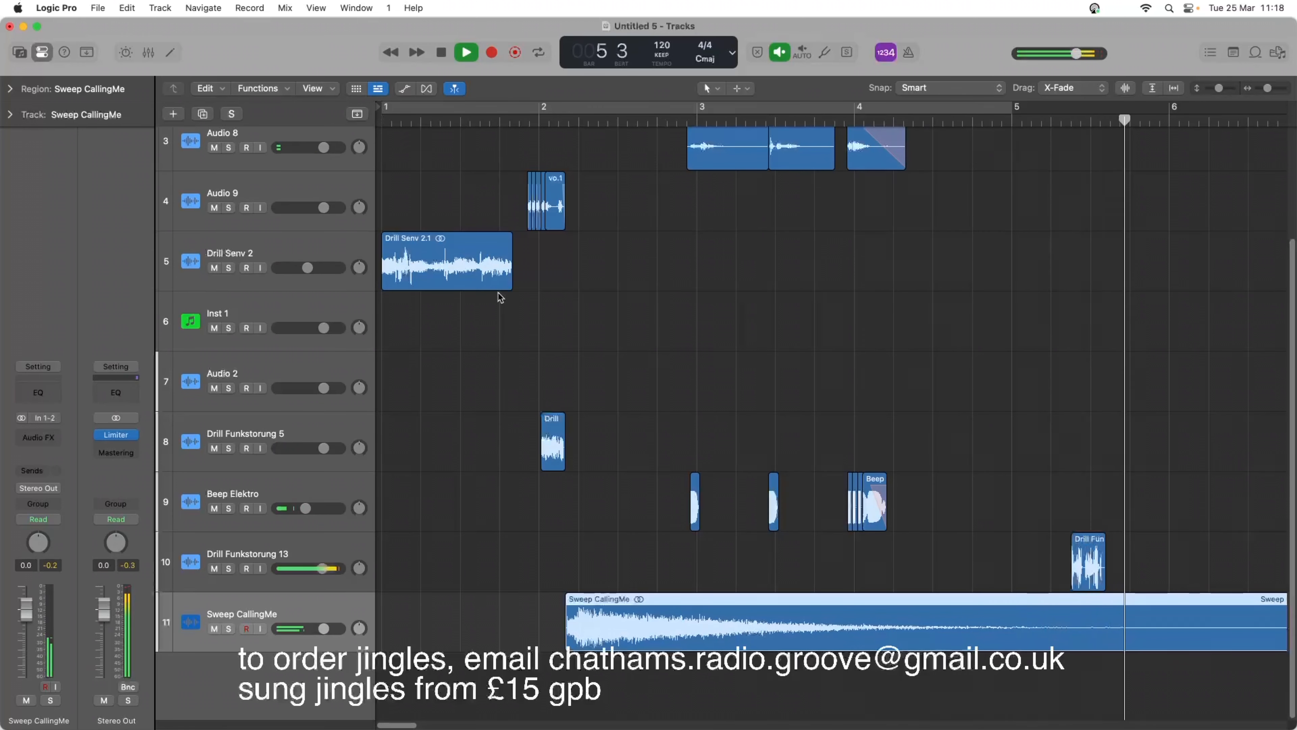
left_click_drag(637, 627, 754, 619)
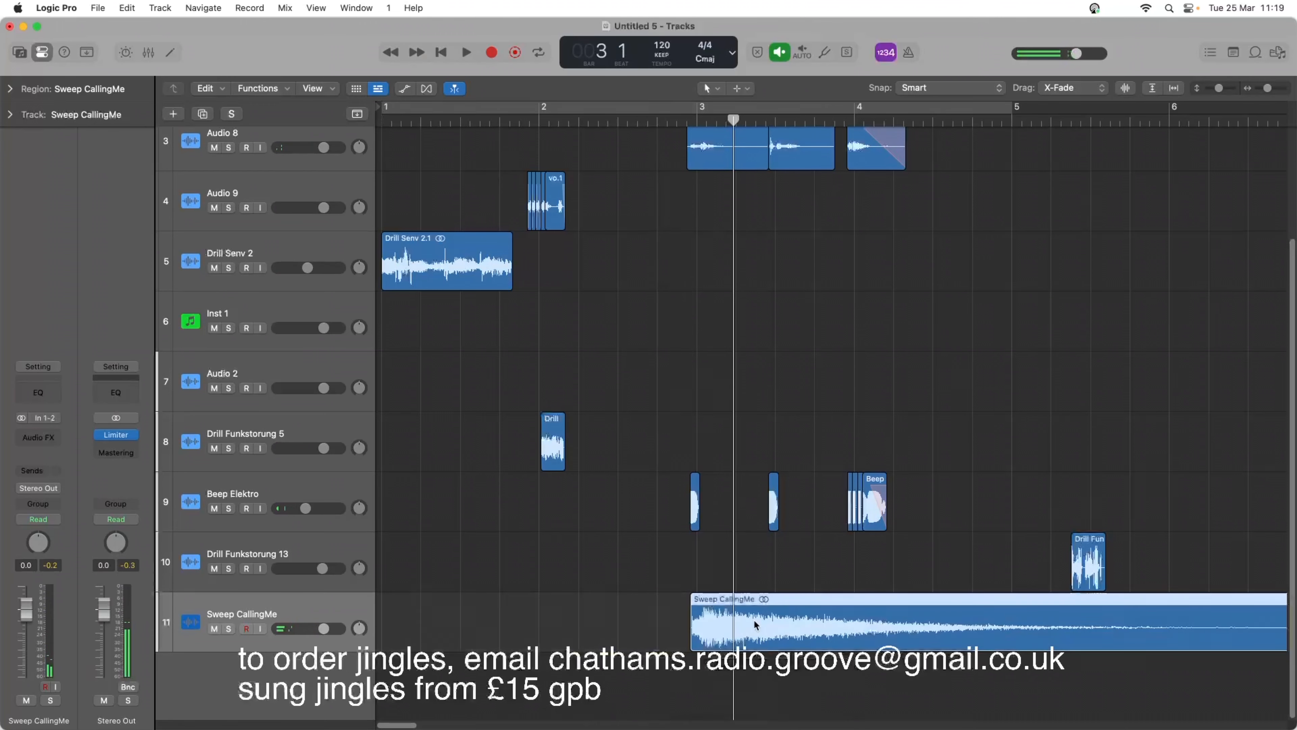
key("space")
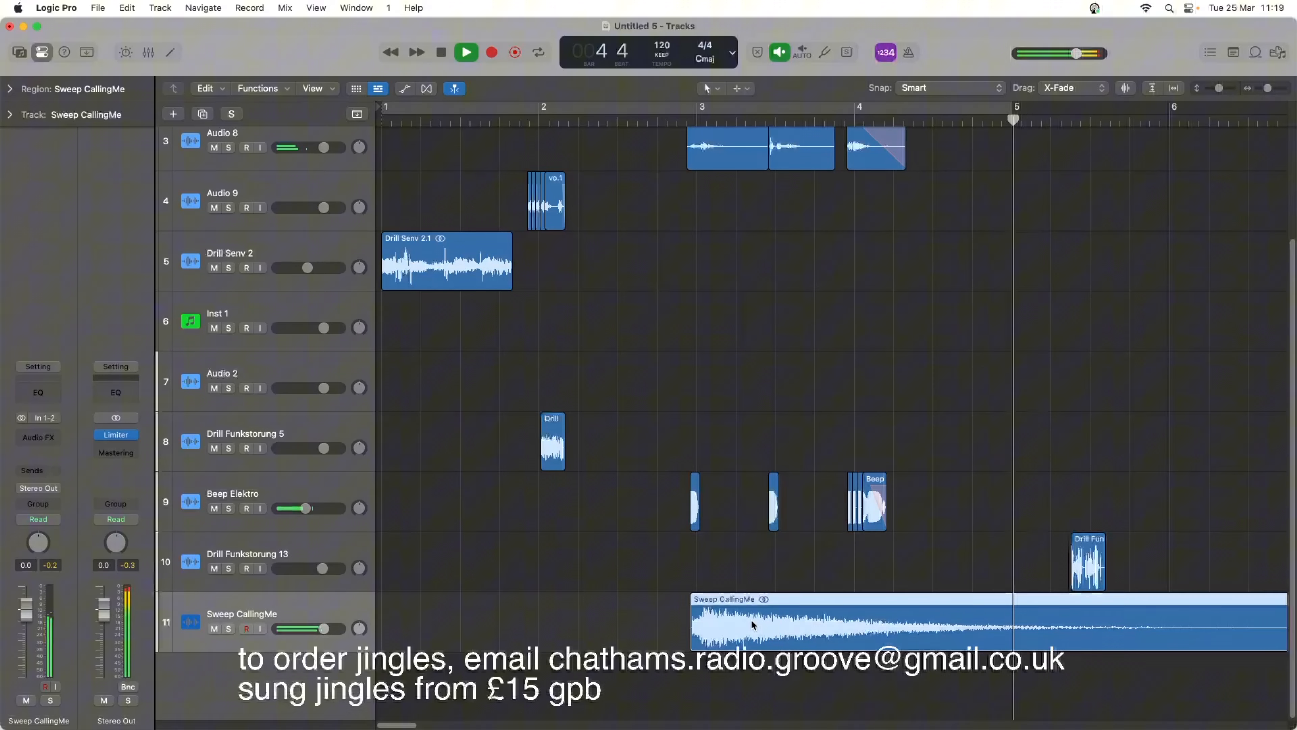
Split Sweep CallingMe where the Drill Funkstorung 13 region begins, delete the remainder, and play back the jingle's ending.
key("space")
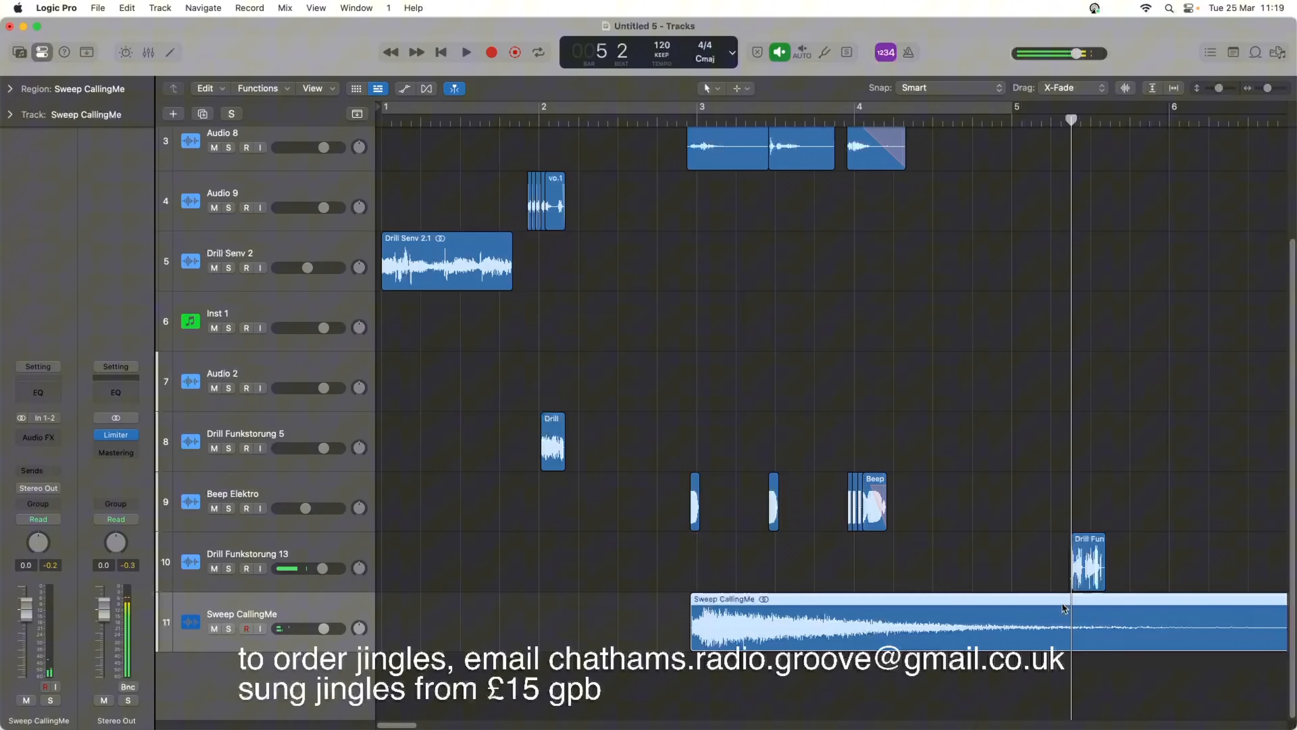
right_click(1062, 633)
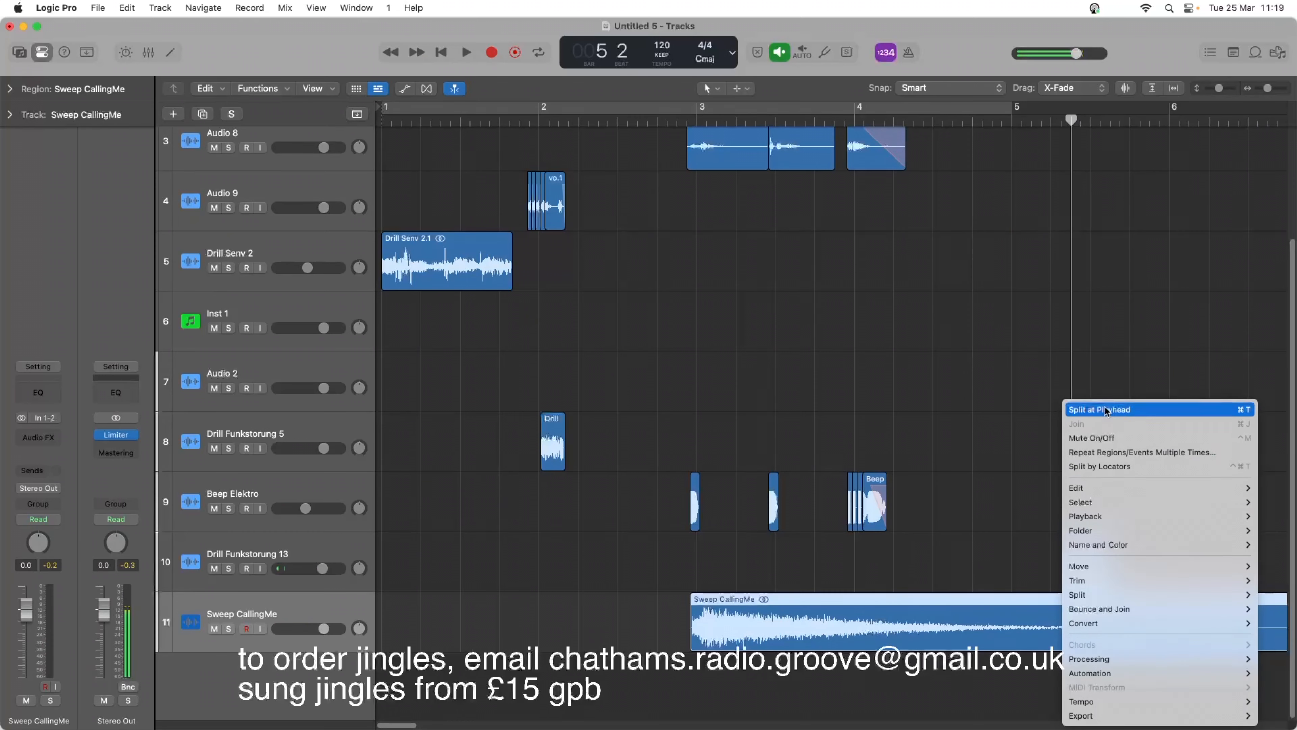
left_click(1093, 410)
key("Delete")
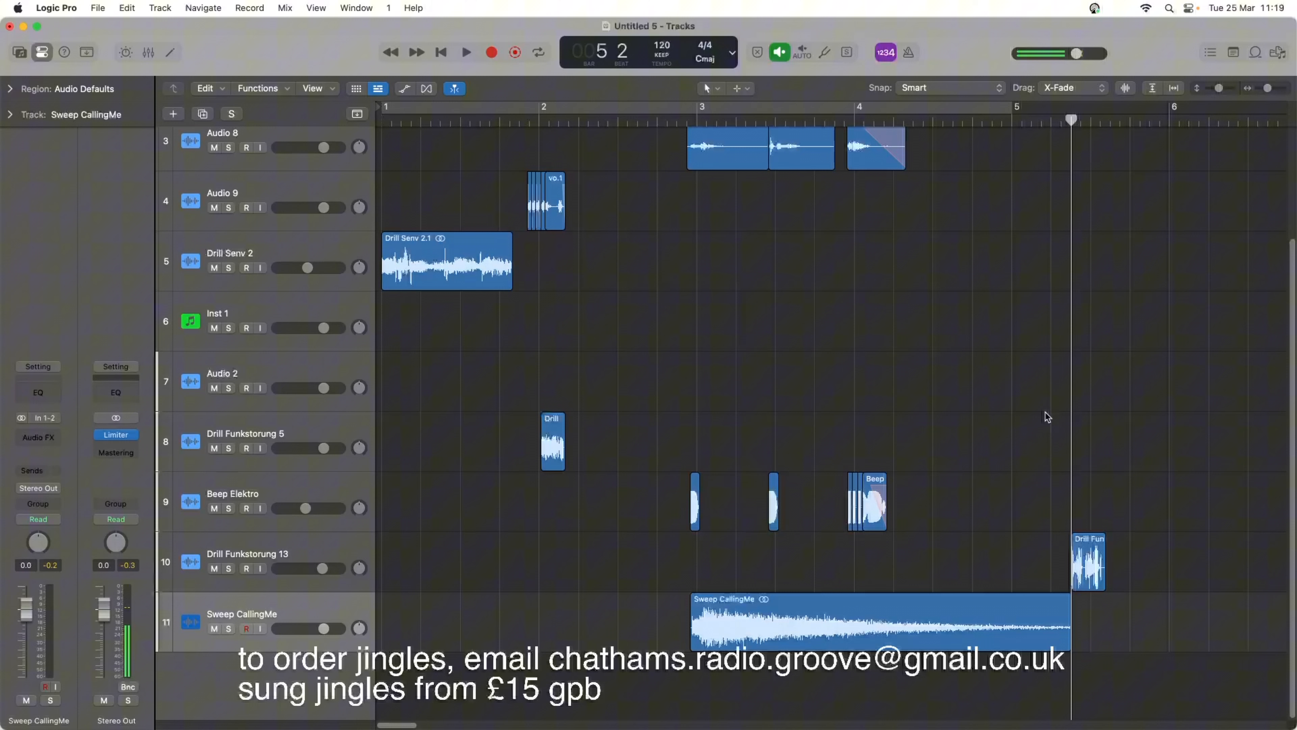
left_click(1021, 122)
key("space")
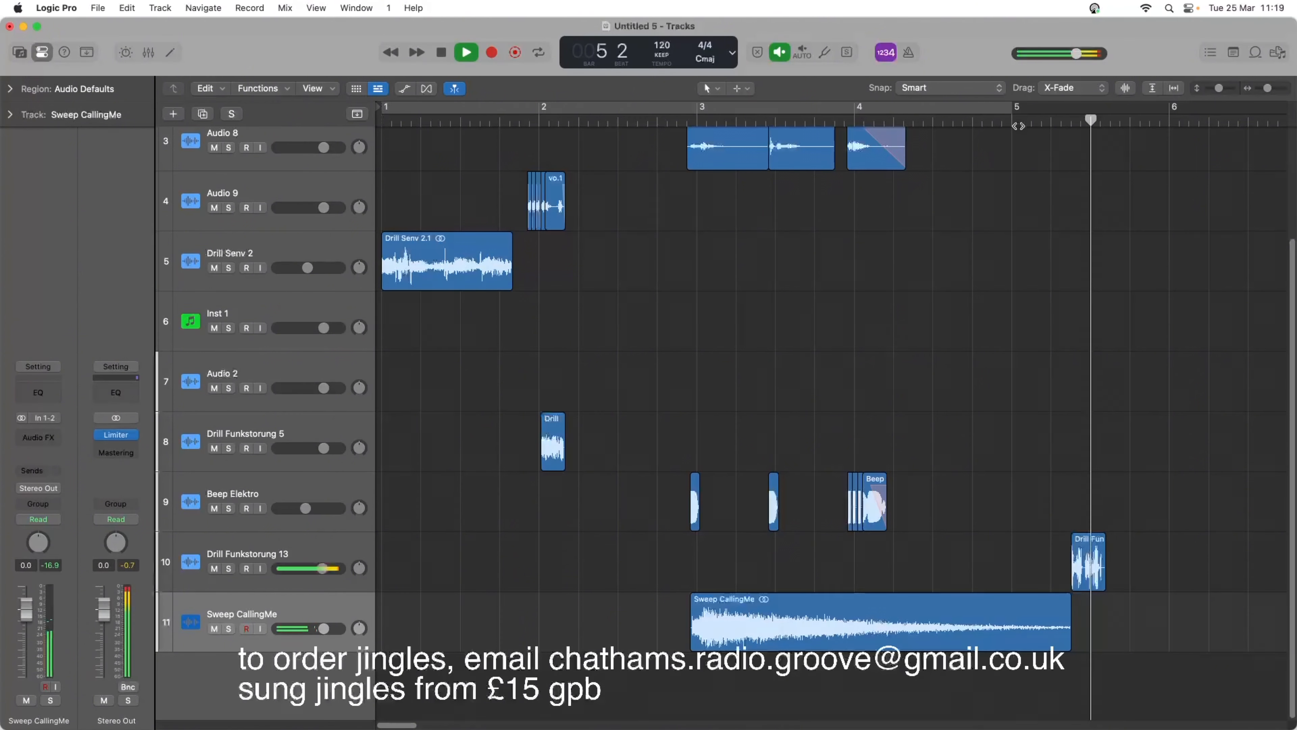
key("space")
Lower the Sweep CallingMe track's volume to -8.2 dB and replay the section from before bar 3.
left_click(647, 118)
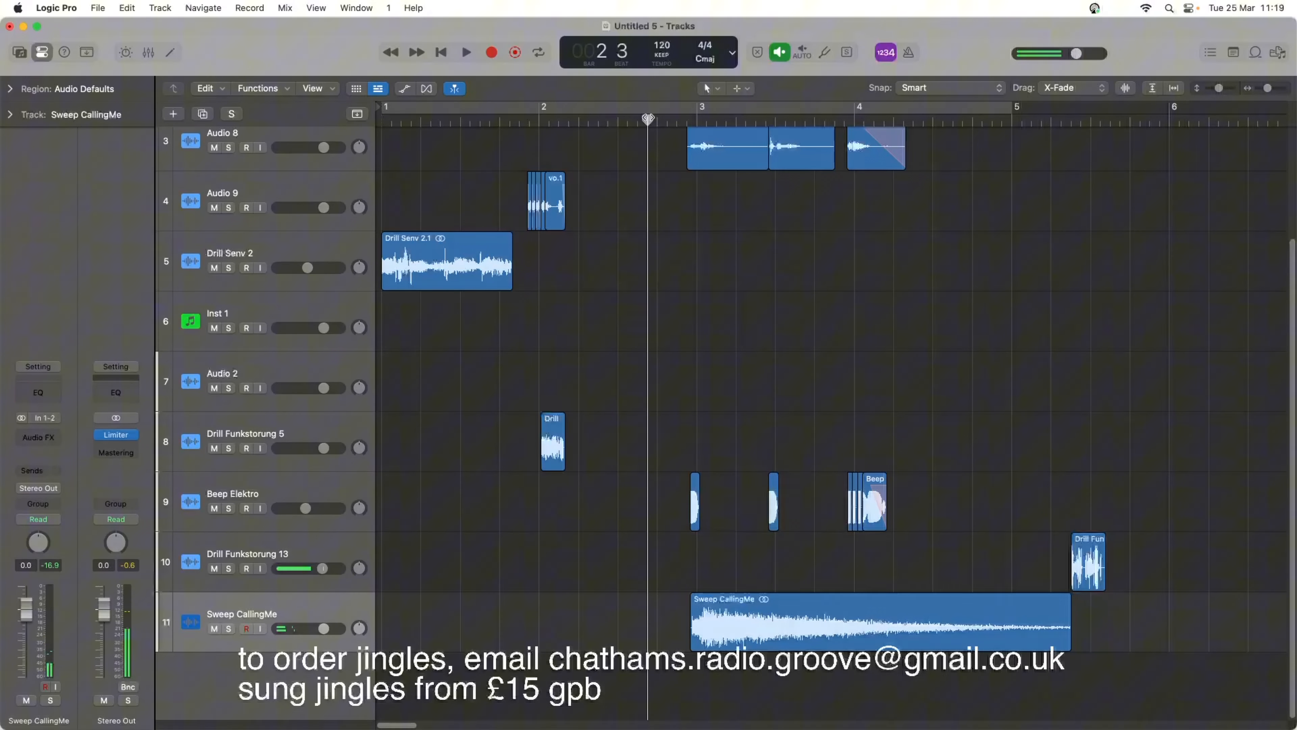
key("space")
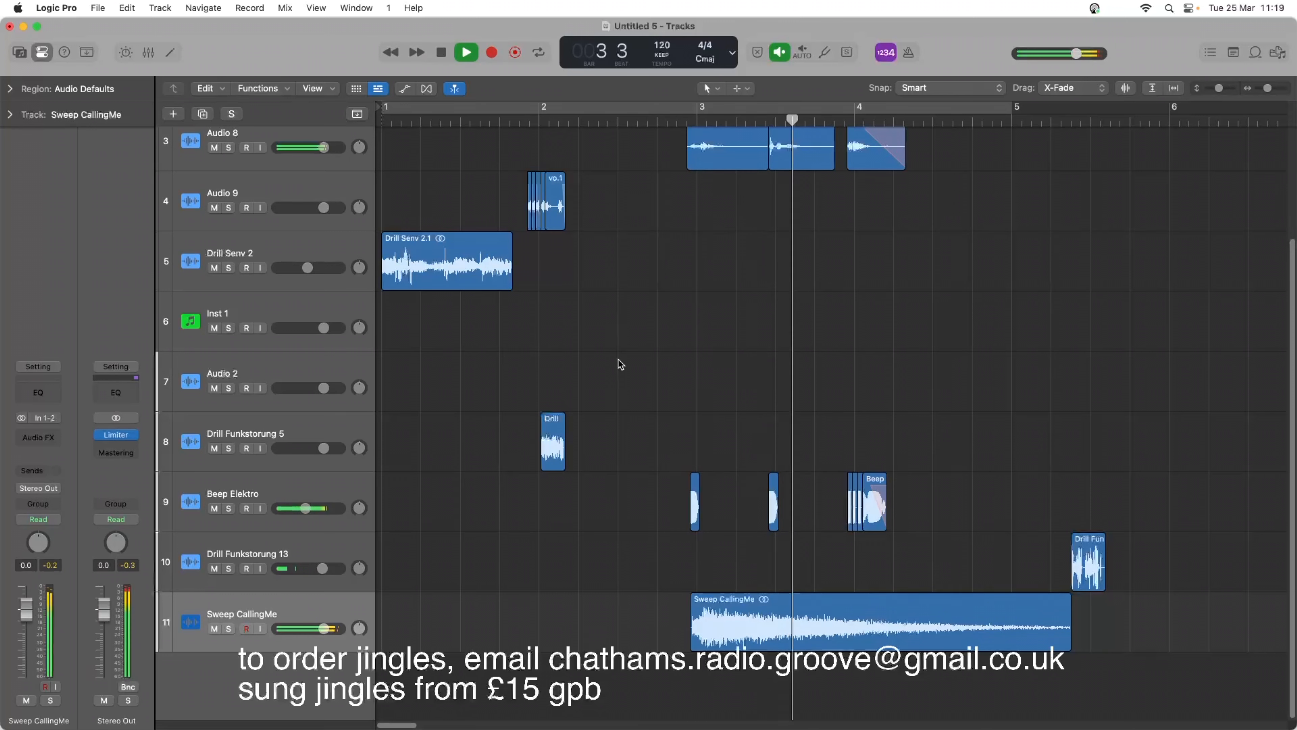
key("space")
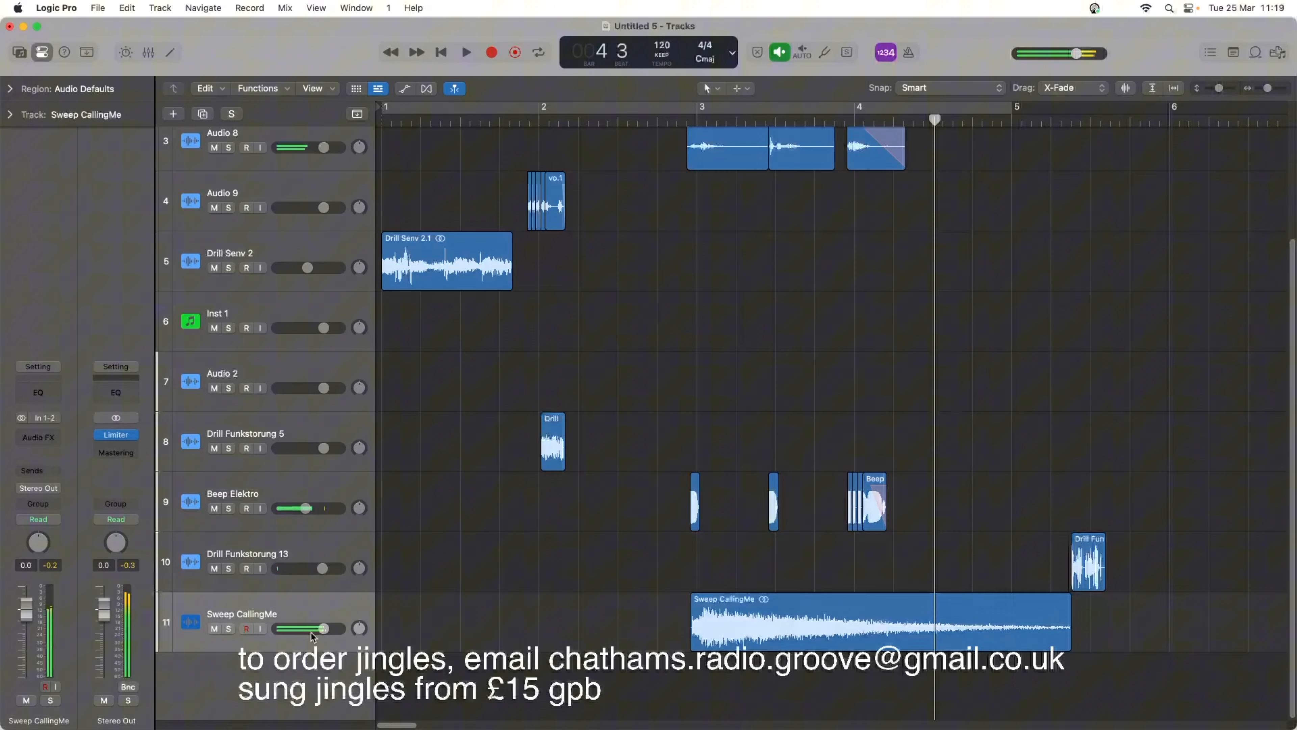
left_click_drag(306, 629, 304, 629)
key("space")
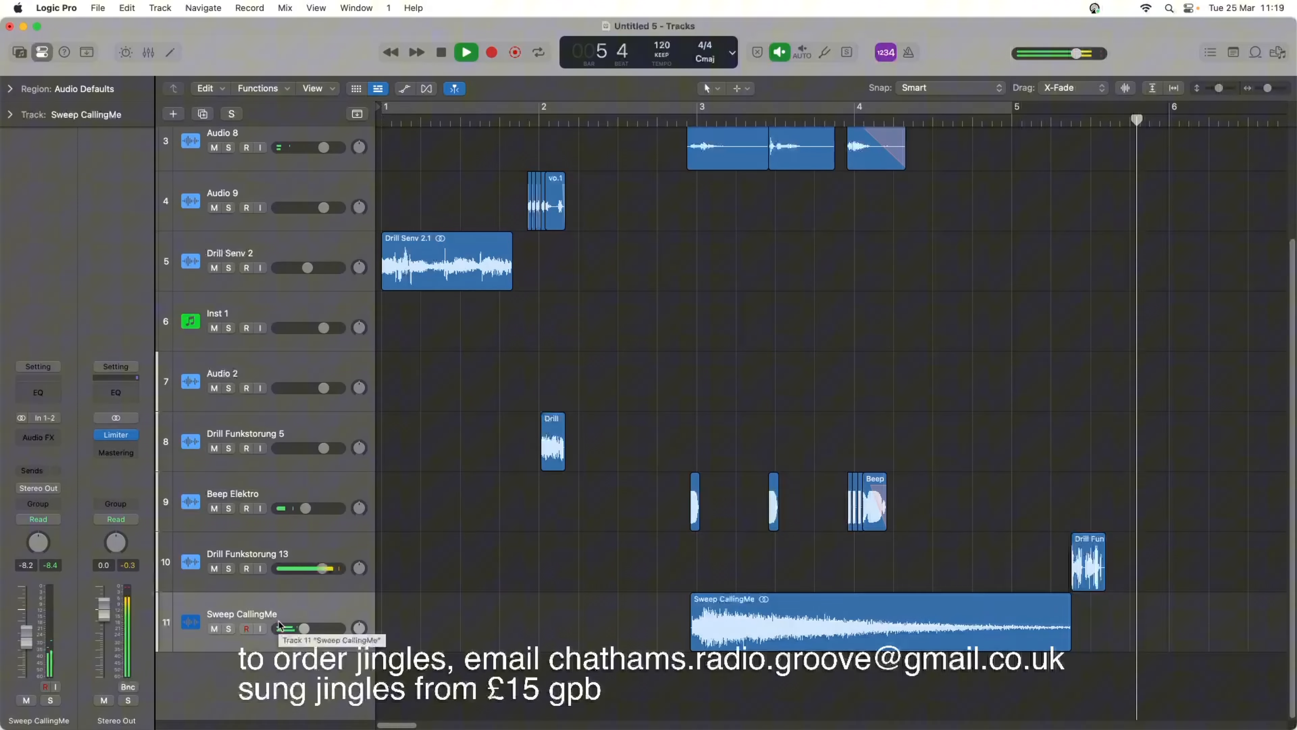
key("space")
Add a Channel EQ to the Sweep CallingMe track, cut the high shelf to -8.3 dB at 14300 Hz, and play it back.
left_click(276, 616)
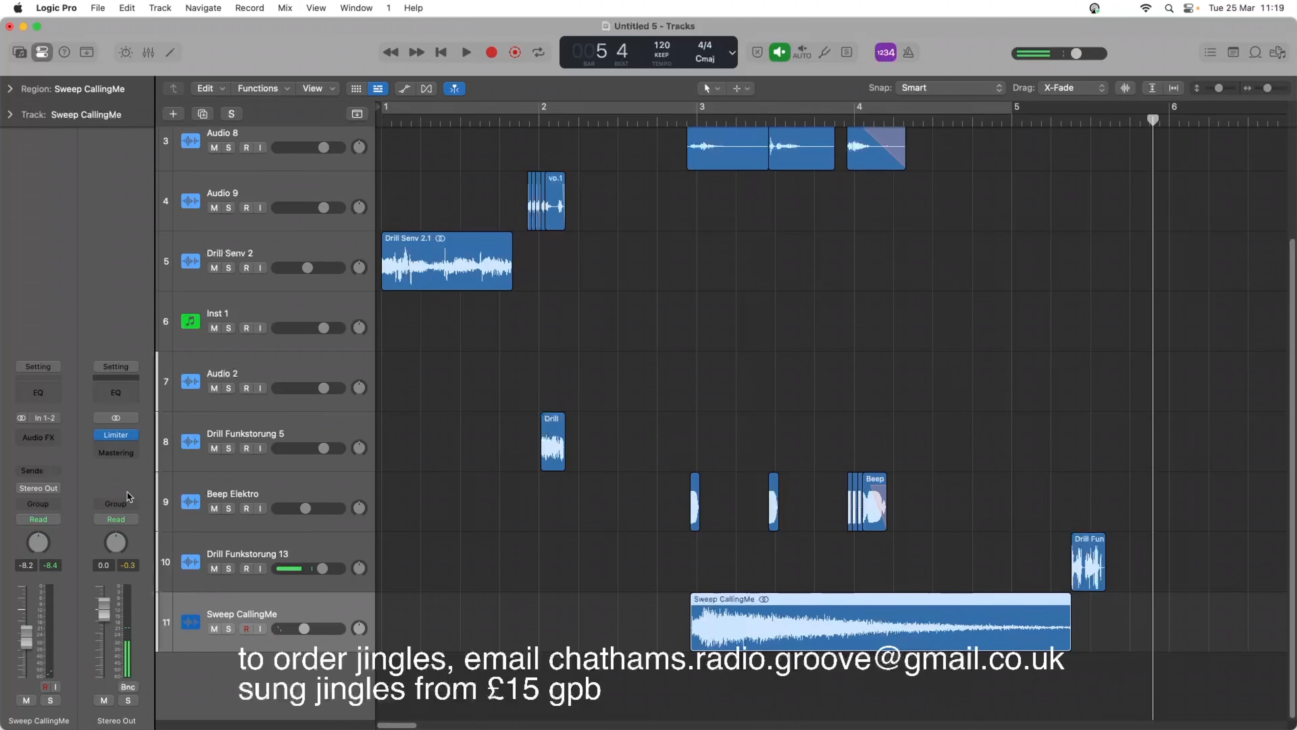
left_click(37, 399)
key("space")
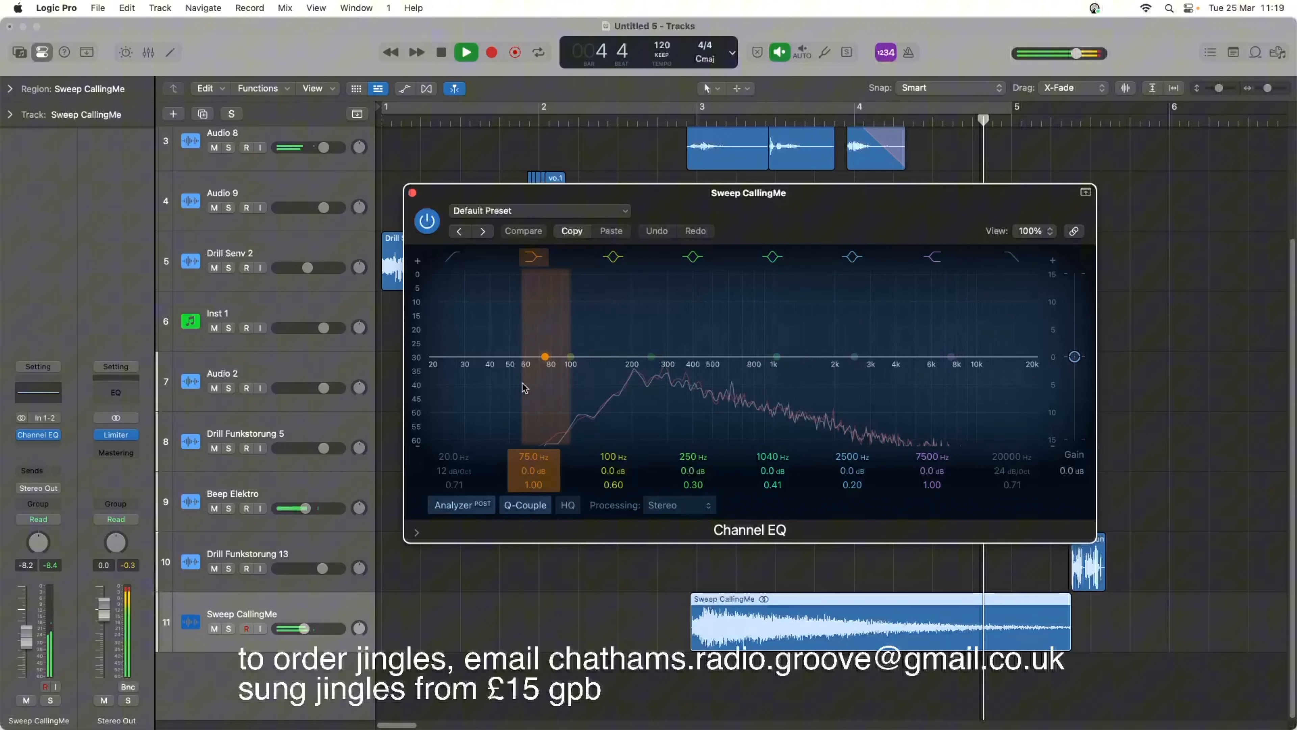
key("space")
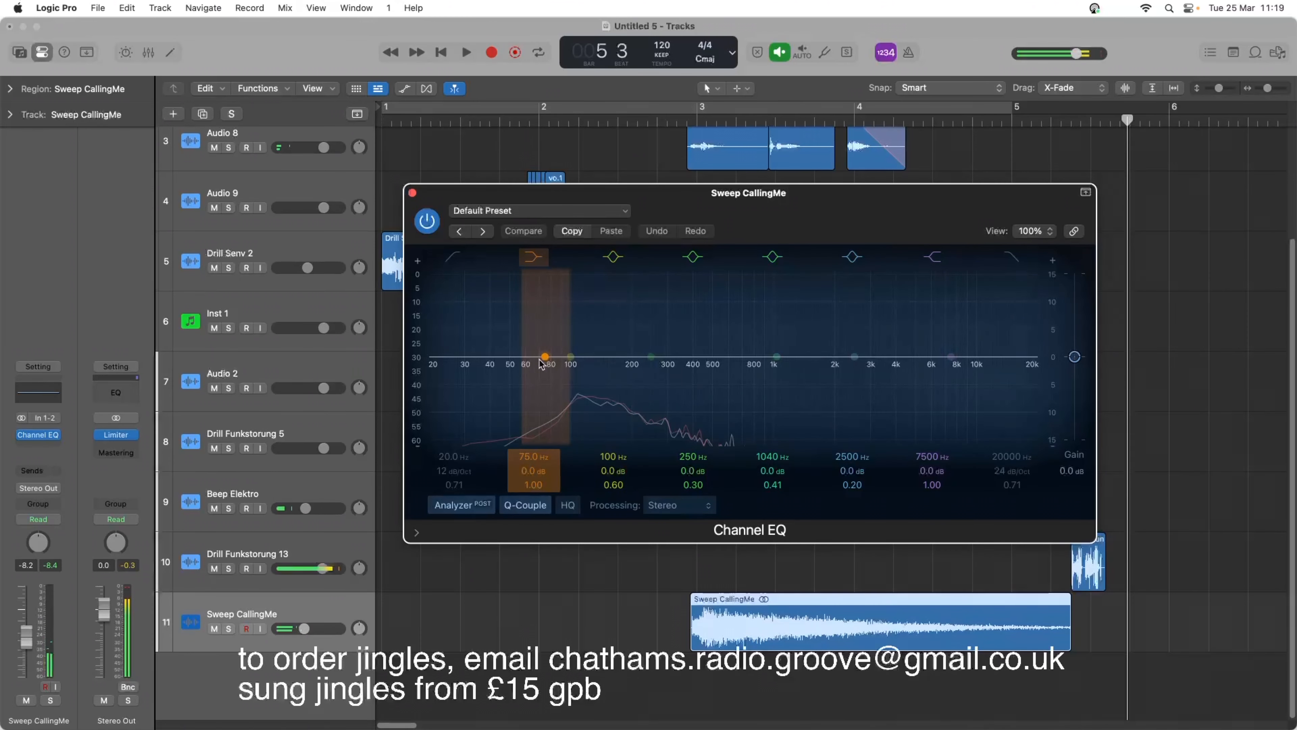
left_click_drag(959, 368, 1016, 423)
key("space")
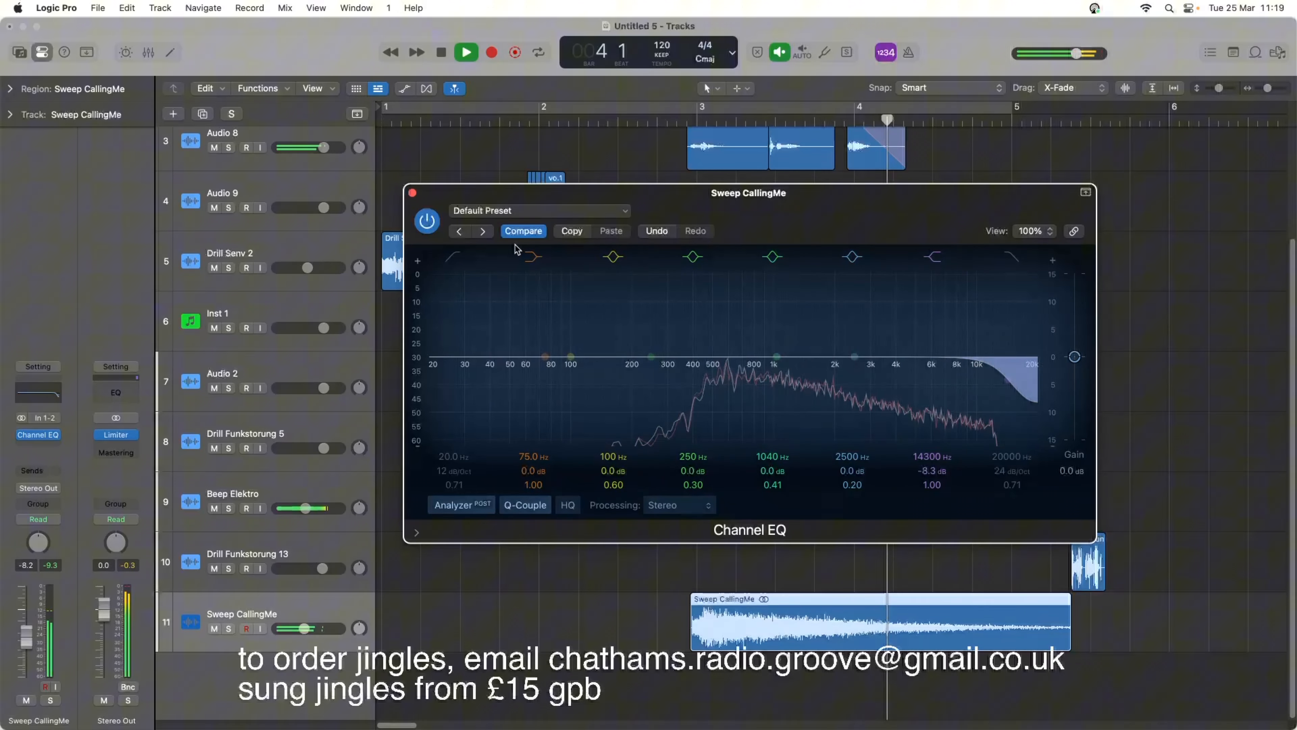
key("space")
left_click(413, 194)
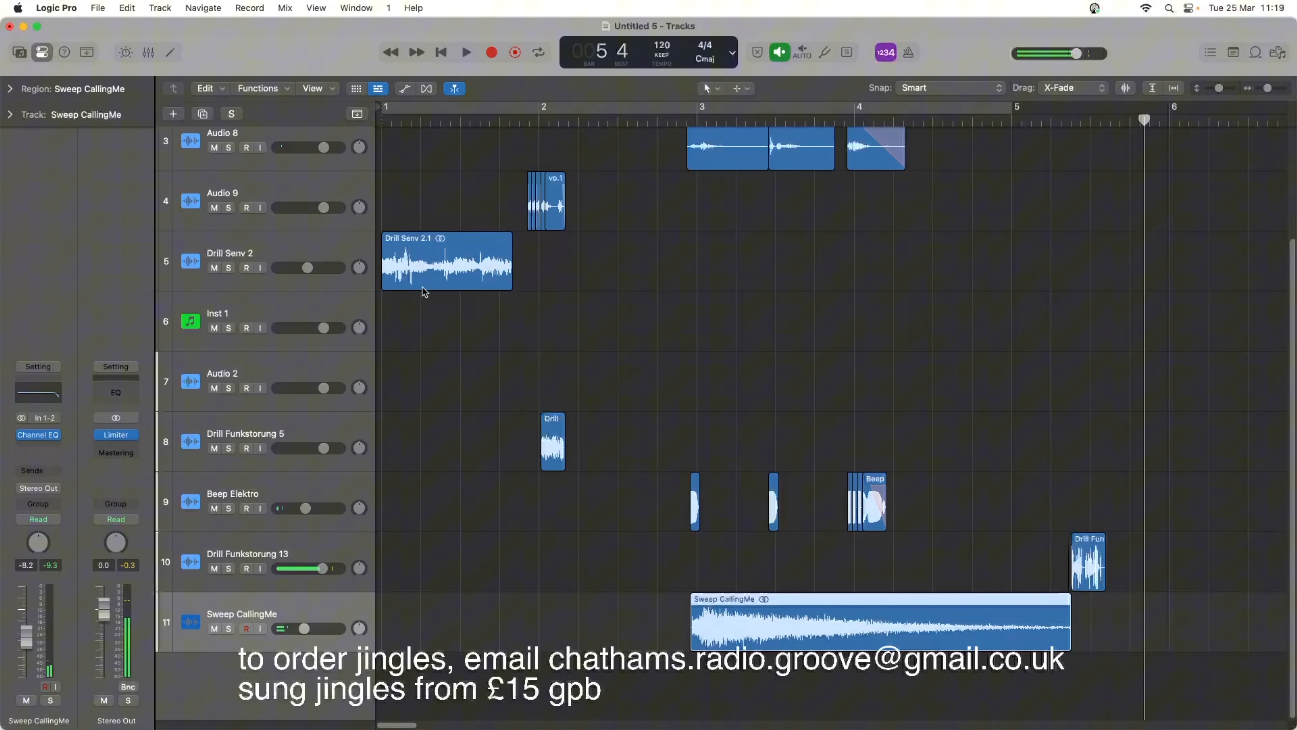
Add a Channel EQ to the Drill Funkstorung 13 track, audition it, and cut the 250 Hz band to -5.4 dB at 202 Hz.
left_click(327, 551)
mouse_move(95, 438)
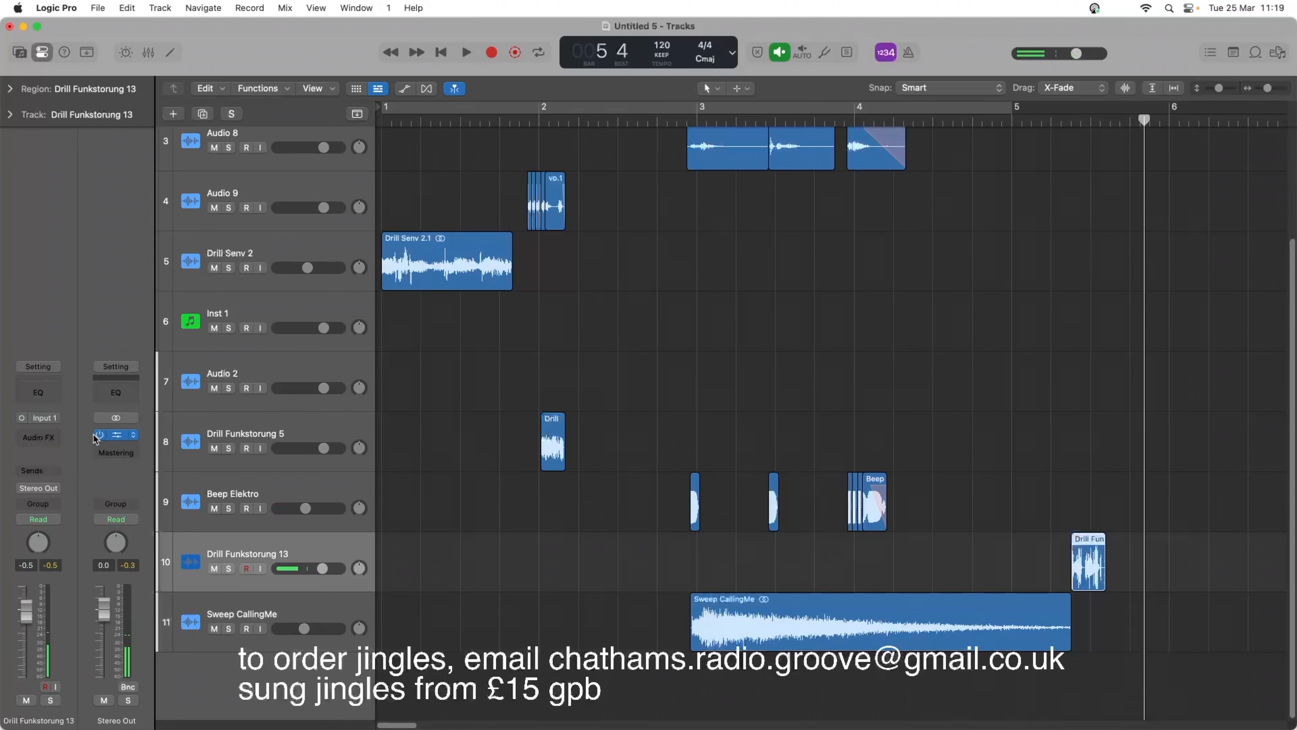
left_click(50, 391)
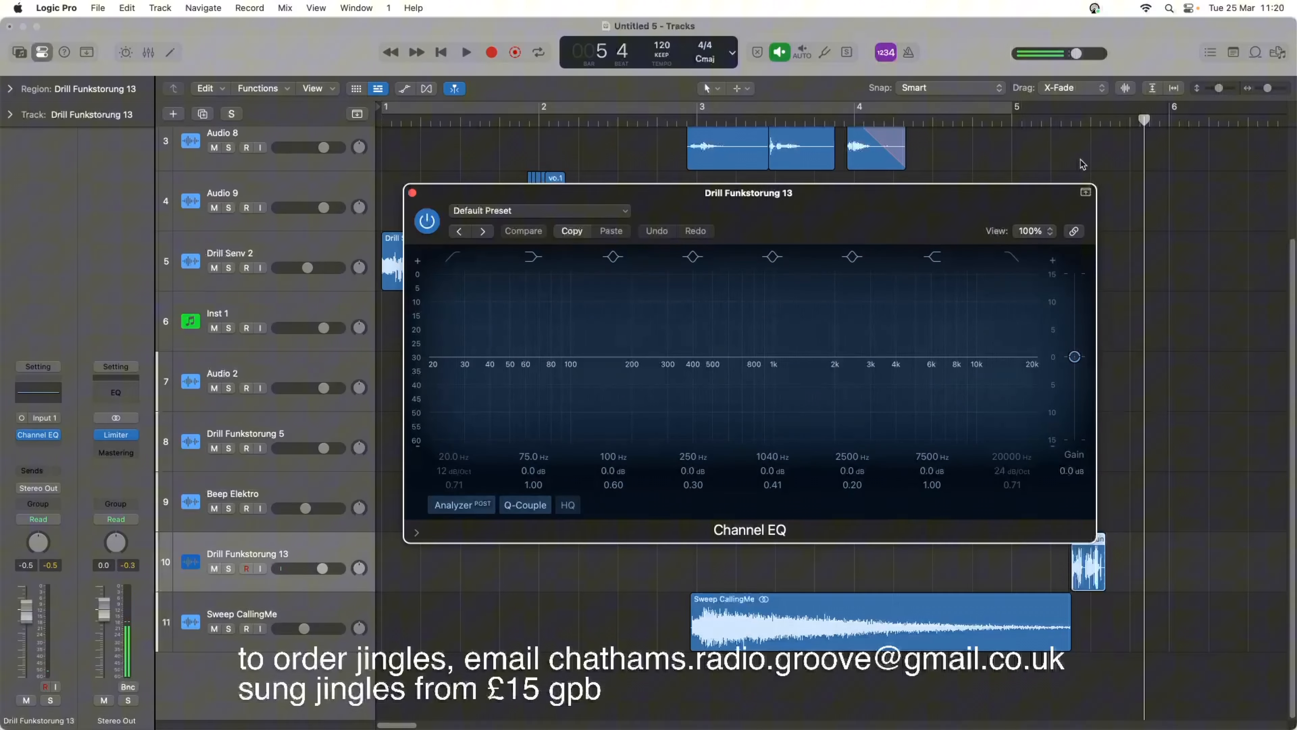
left_click(1066, 133)
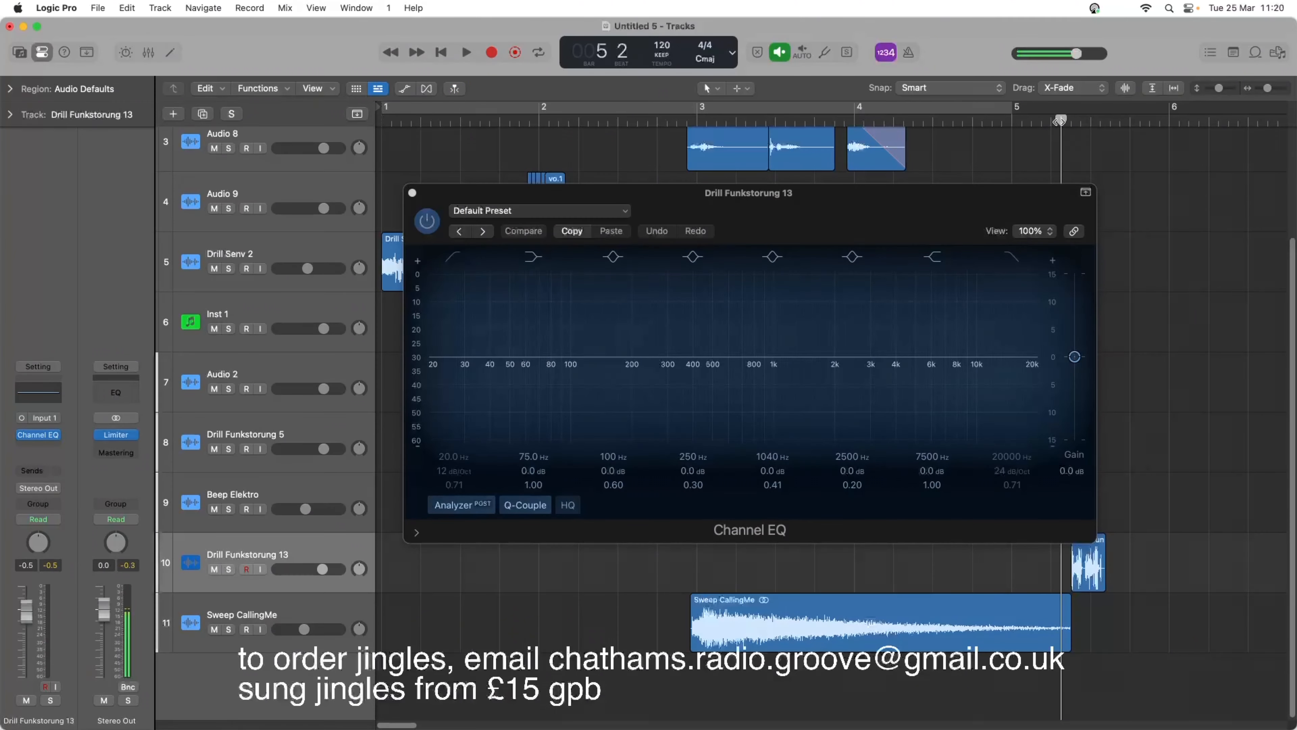
key("space")
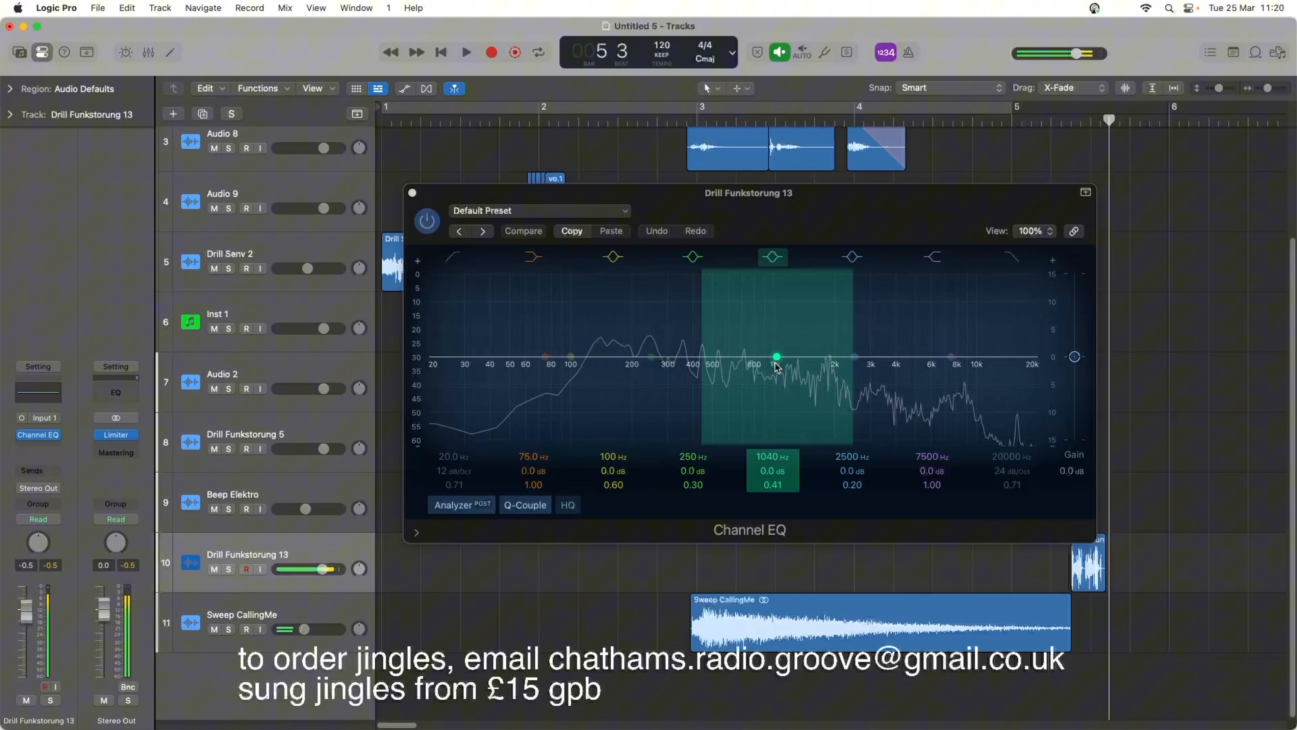
left_click_drag(653, 359, 631, 397)
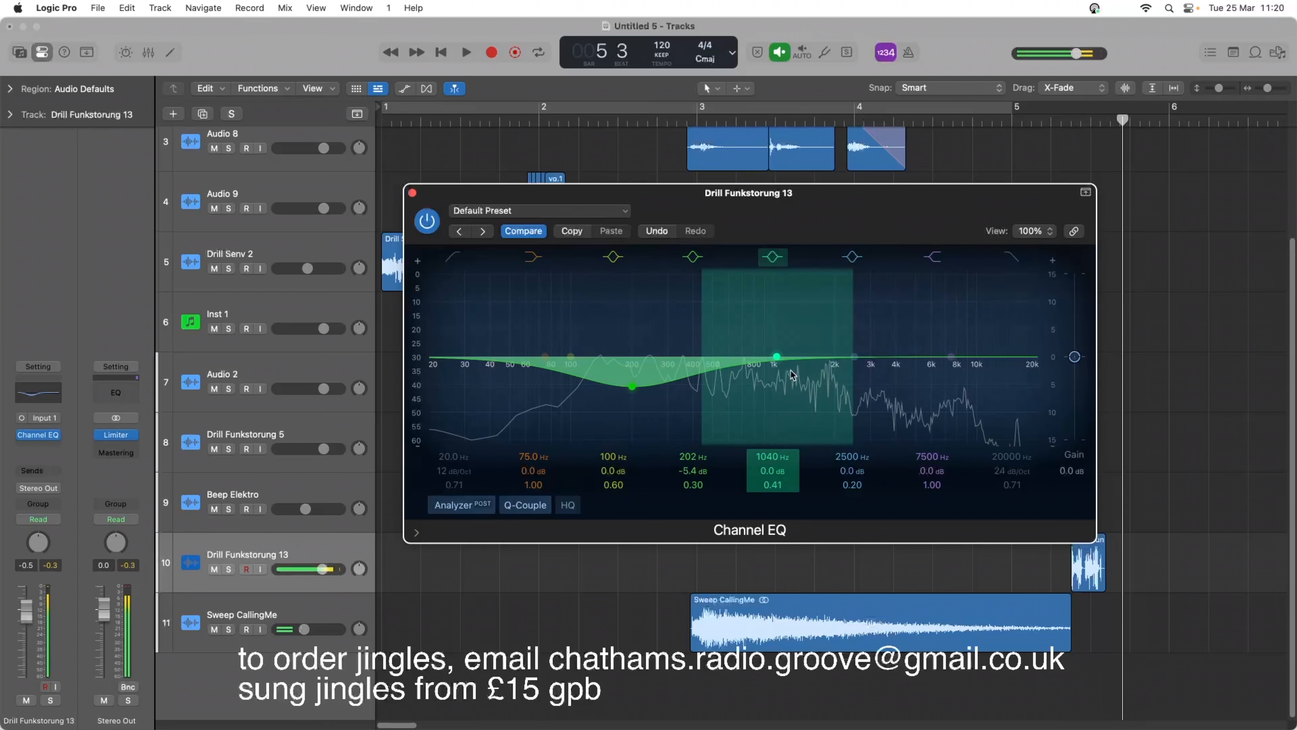
Shape the 2500 Hz band into a +3.8 dB boost at 9000 Hz with a Q of 1.80 while auditioning the hit.
left_click_drag(854, 356, 959, 310)
key("space")
key("space")
key("space")
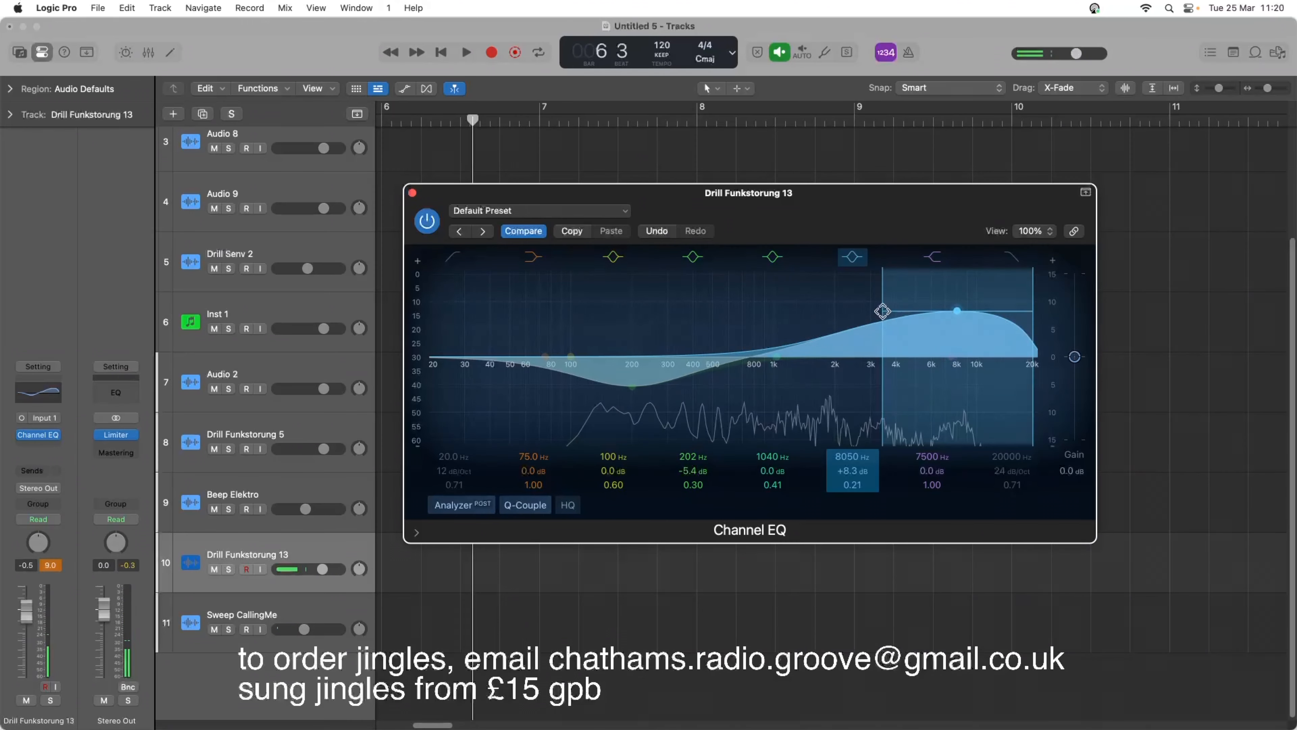
left_click_drag(882, 311, 1032, 317)
key("space")
key("space")
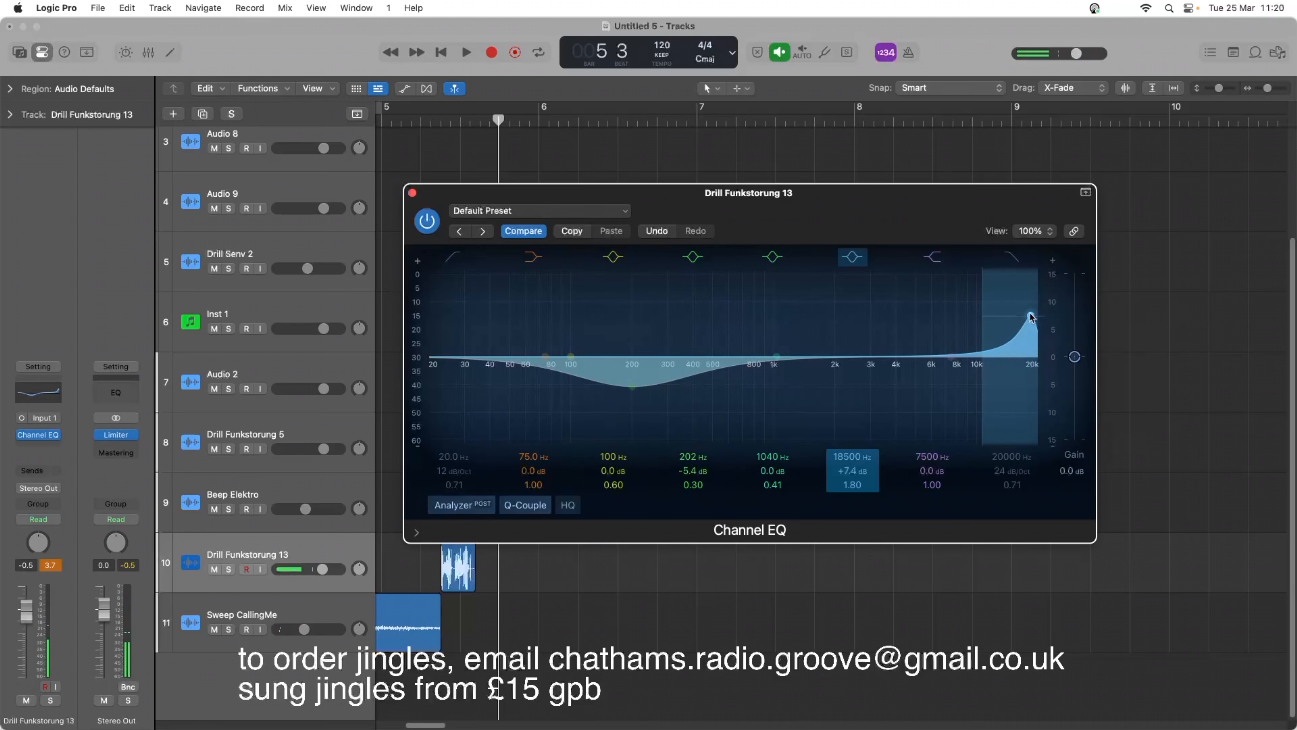
right_click(1032, 316)
key("space")
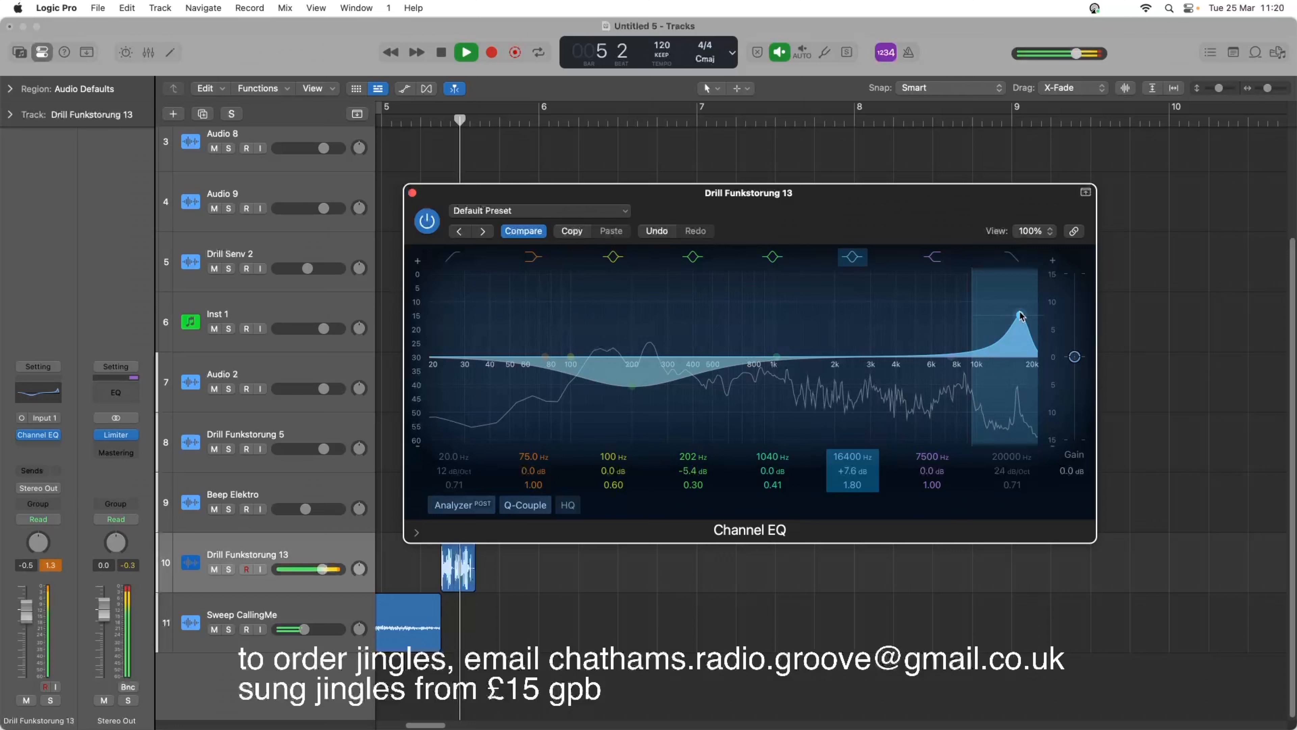
left_click_drag(1020, 315, 966, 341)
key("space")
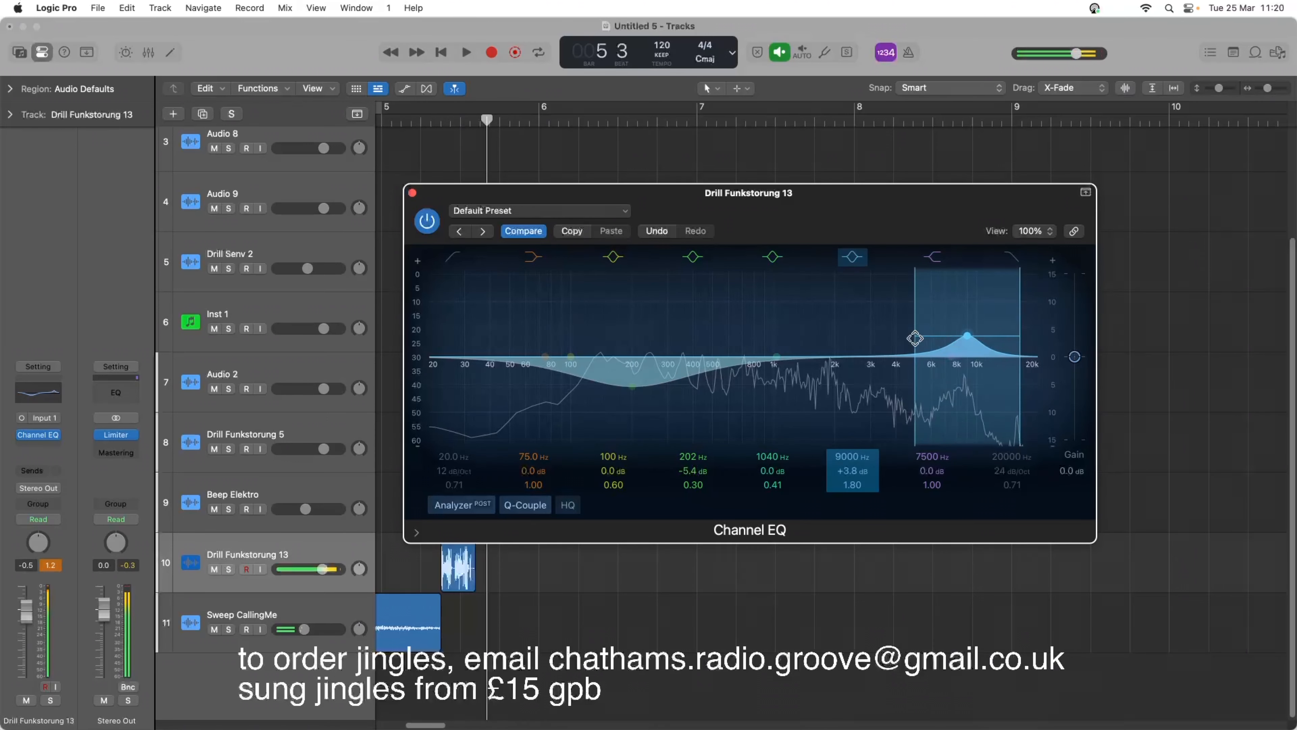
Cut the 1040 Hz band to -5.5 dB at 1020 Hz with a Q of 2.10, close the EQ, and replay the jingle from the beginning.
left_click(782, 348)
key("space")
left_click_drag(774, 354, 816, 380)
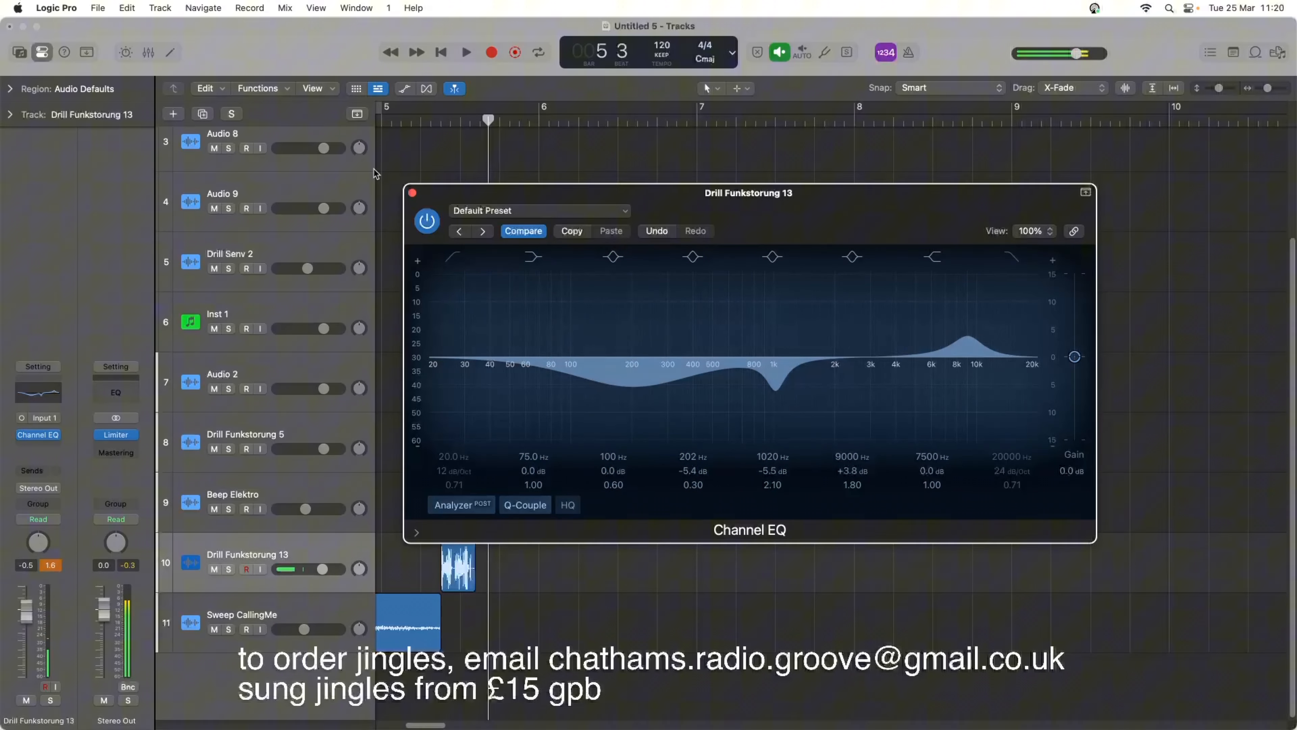
left_click(412, 193)
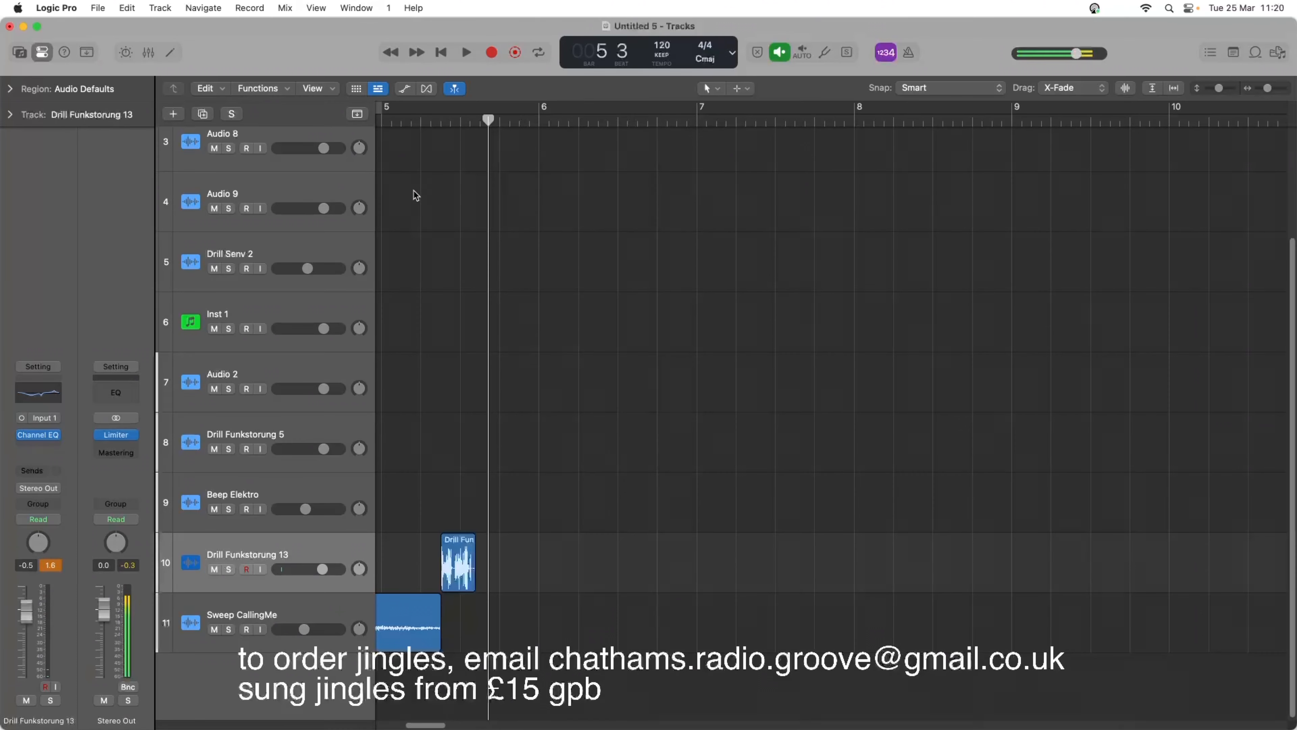
left_click(439, 52)
key("space")
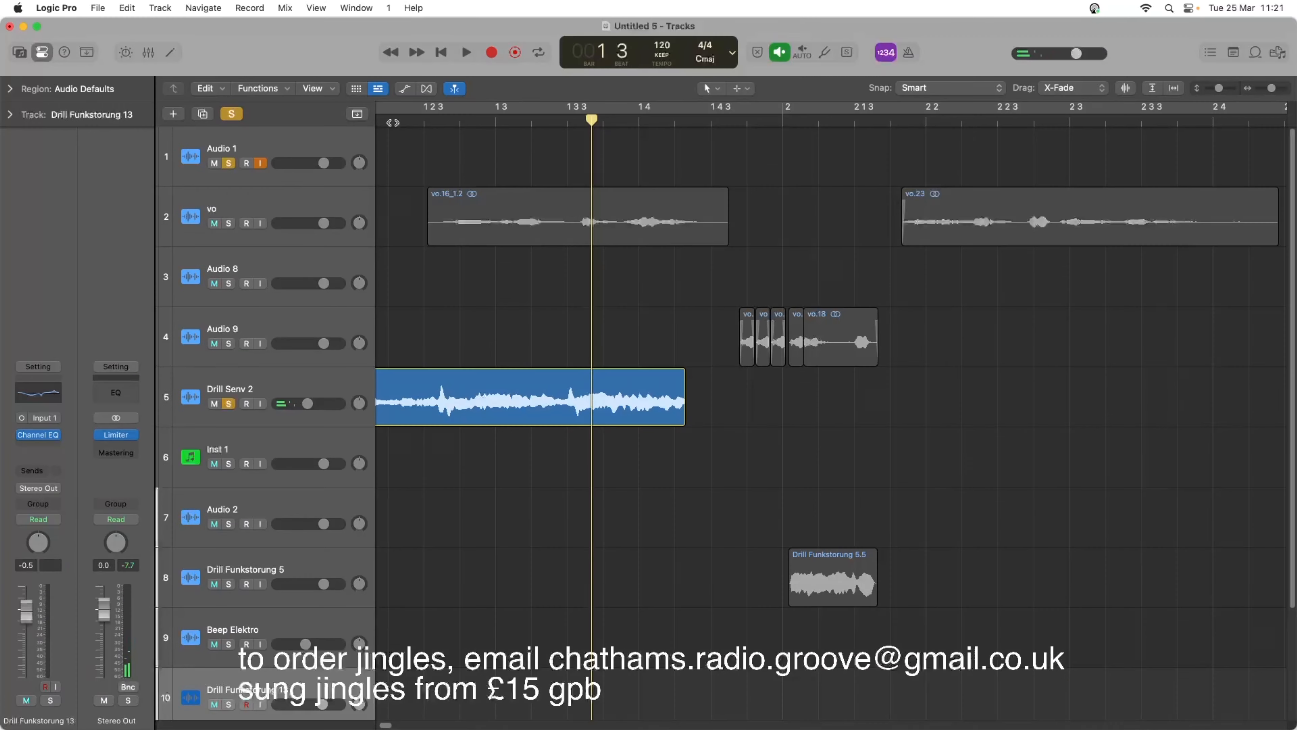
Split the Drill Senv 2 region just before its transient near the start of the first vo phrase.
left_click(447, 124)
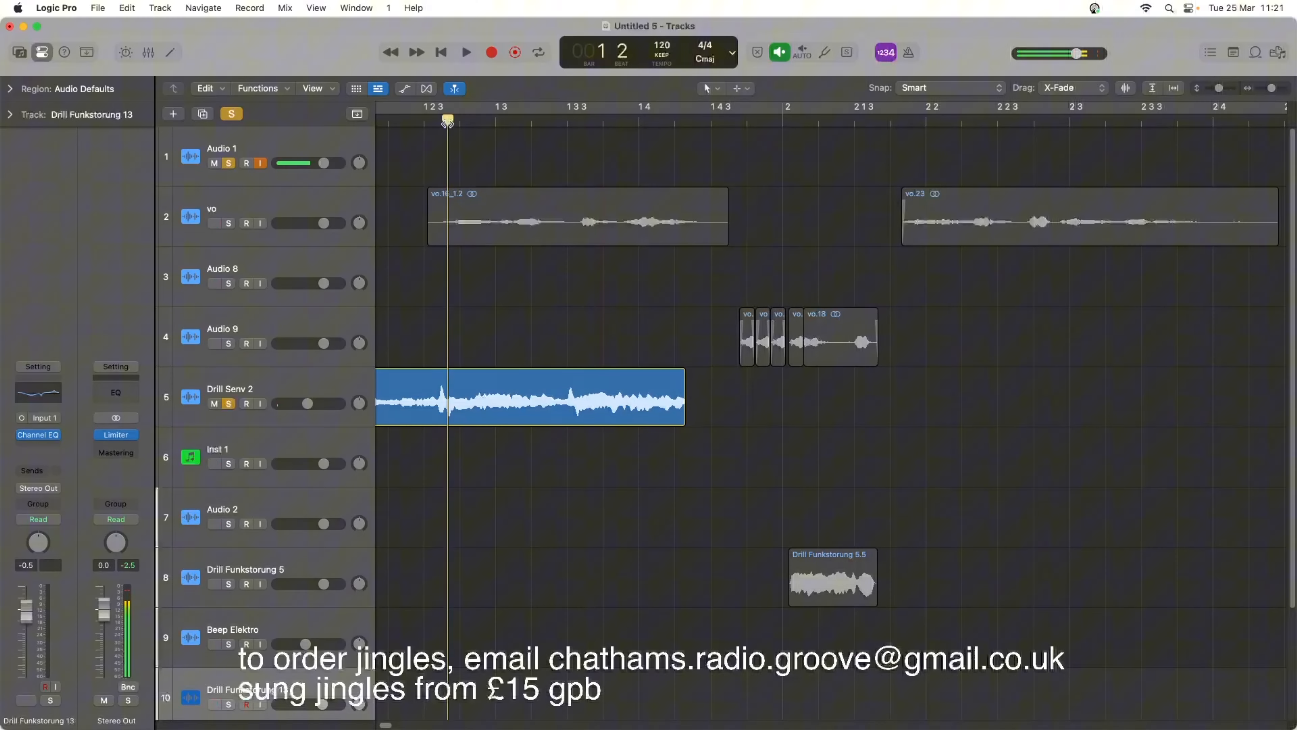
left_click_drag(445, 122, 438, 121)
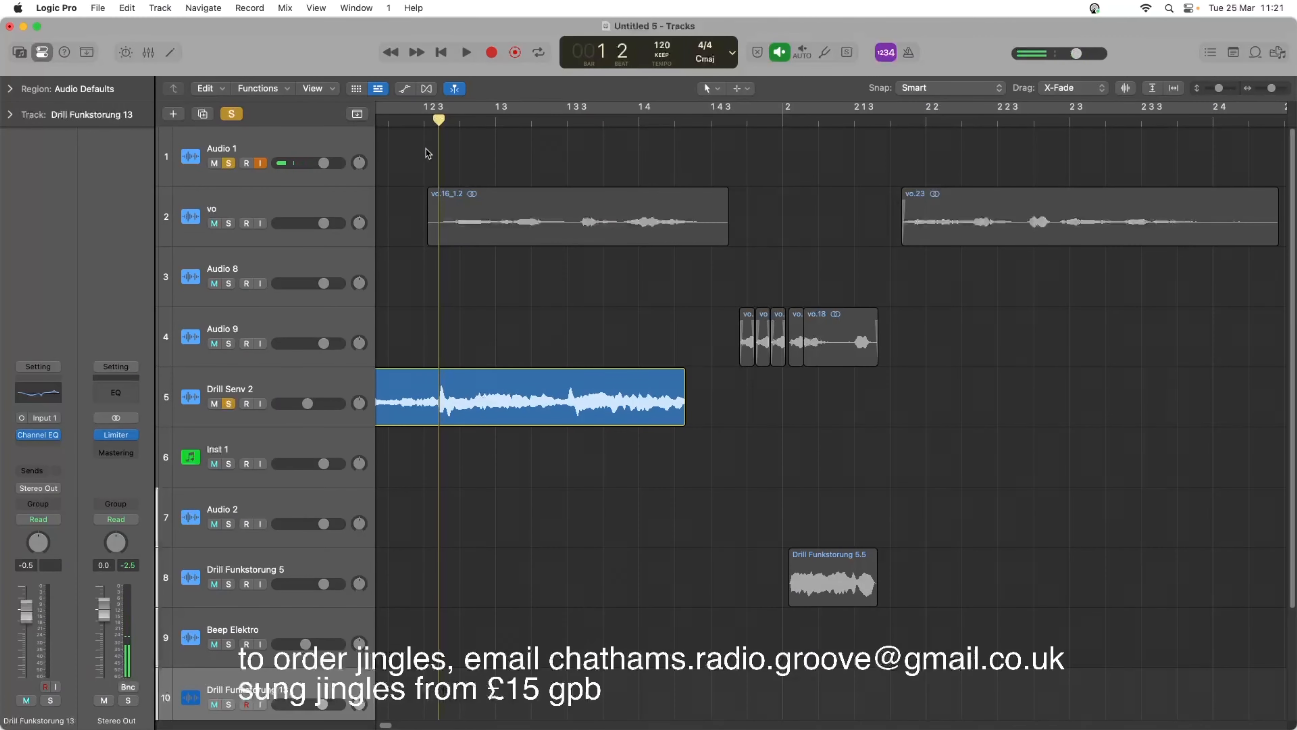
right_click(439, 407)
left_click(443, 410)
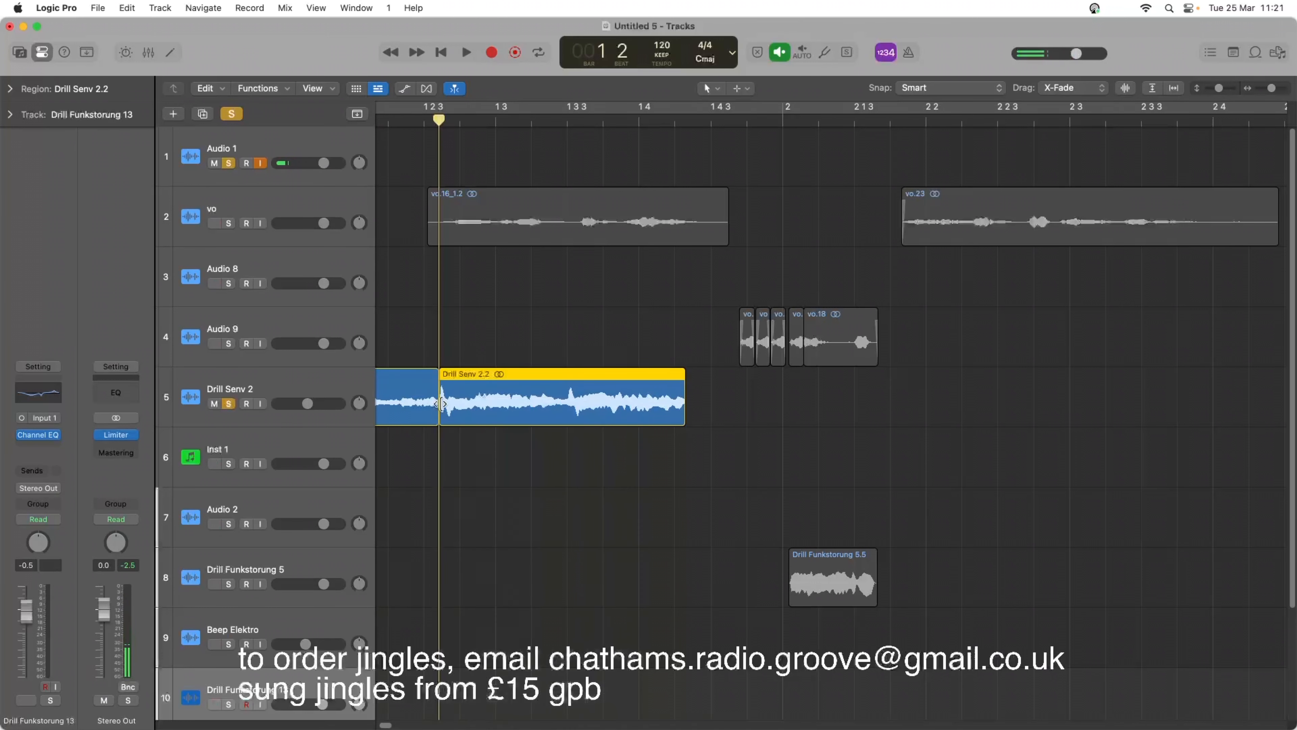
right_click(458, 407)
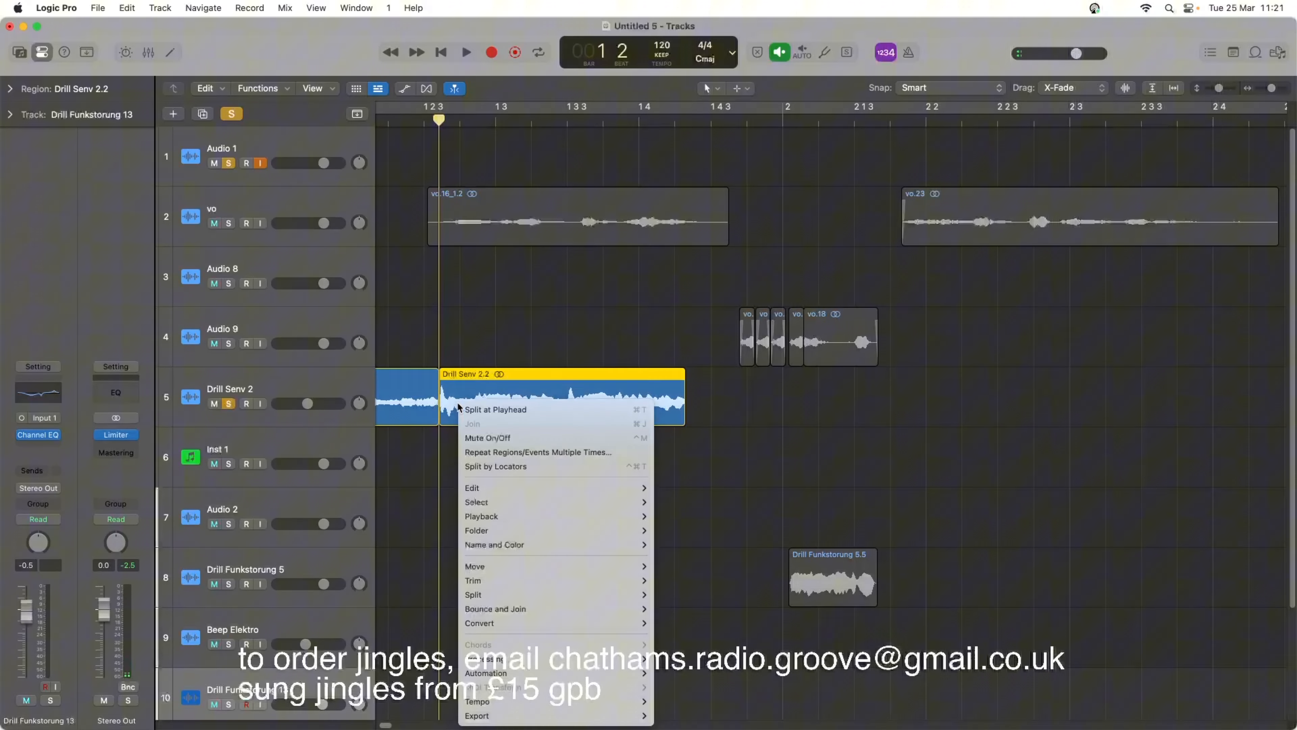
left_click(461, 408)
left_click(456, 344)
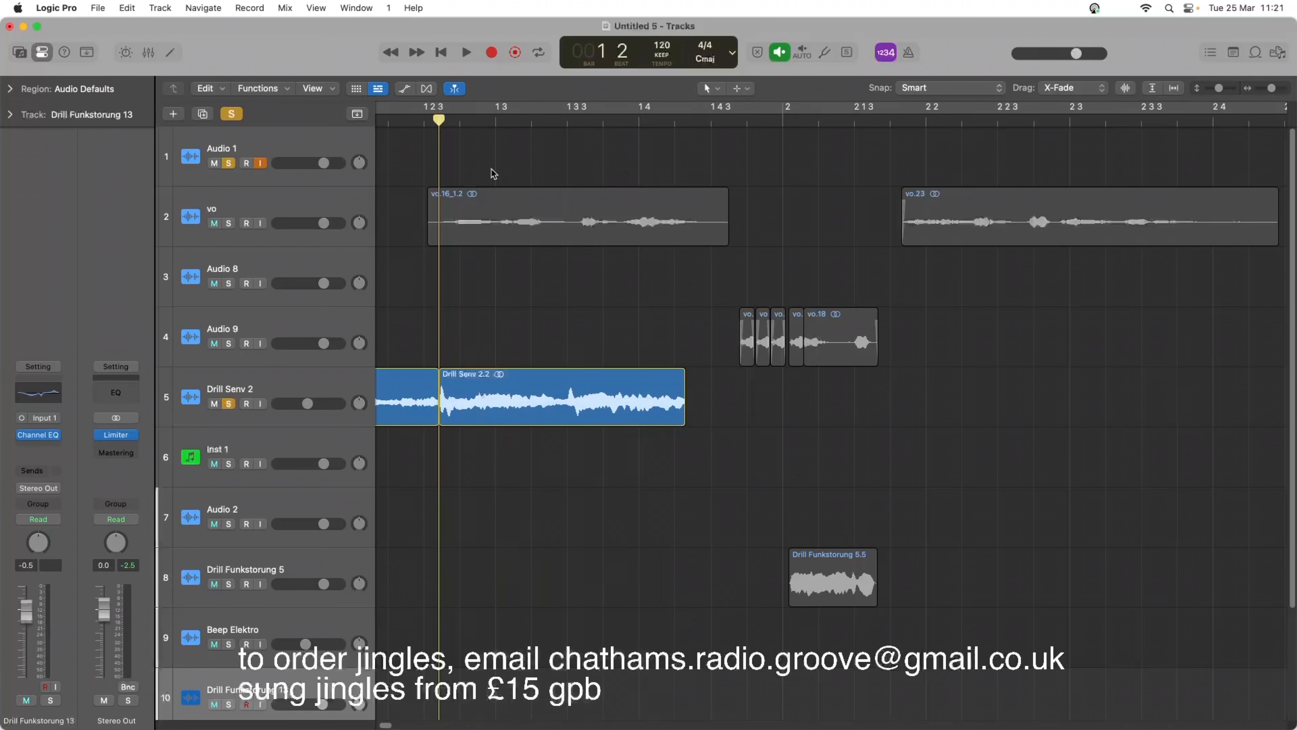
Split the second Drill Senv 2 piece just after its opening transient and delete the remainder, keeping only the short hit.
left_click(462, 391)
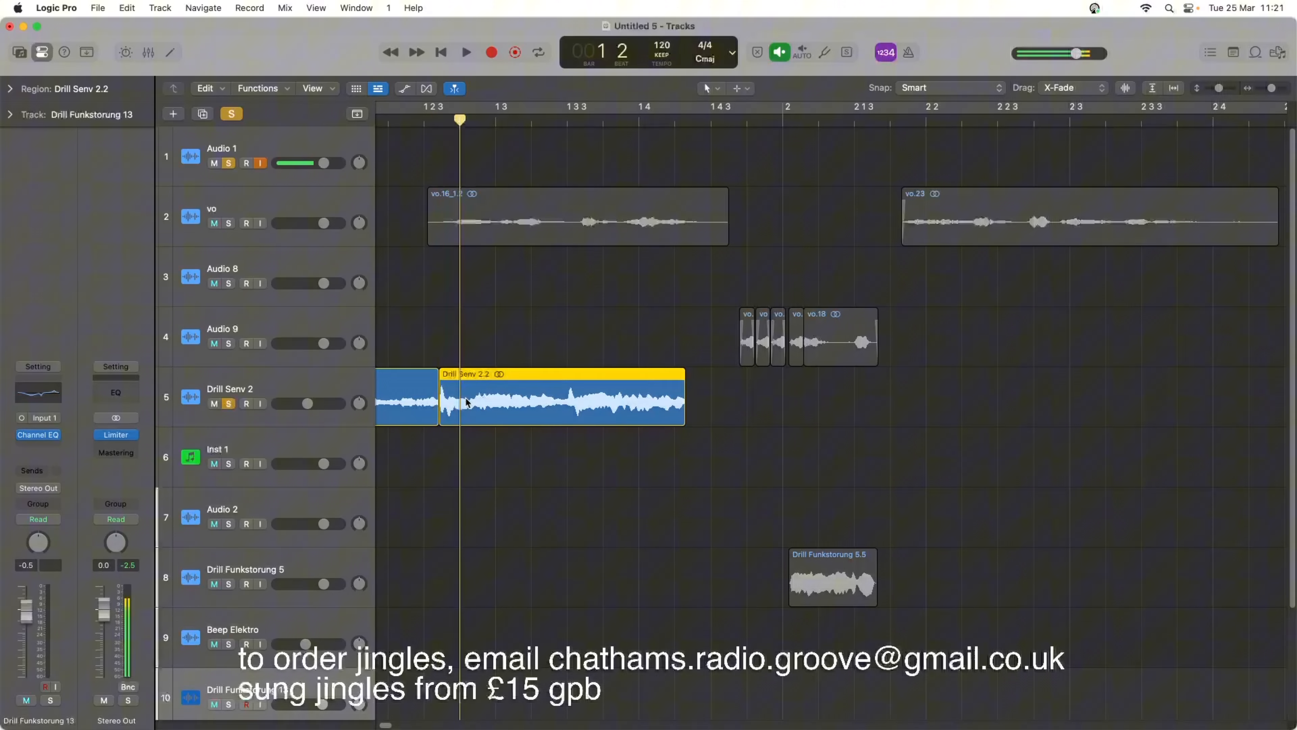
right_click(461, 392)
left_click(480, 407)
key("Delete")
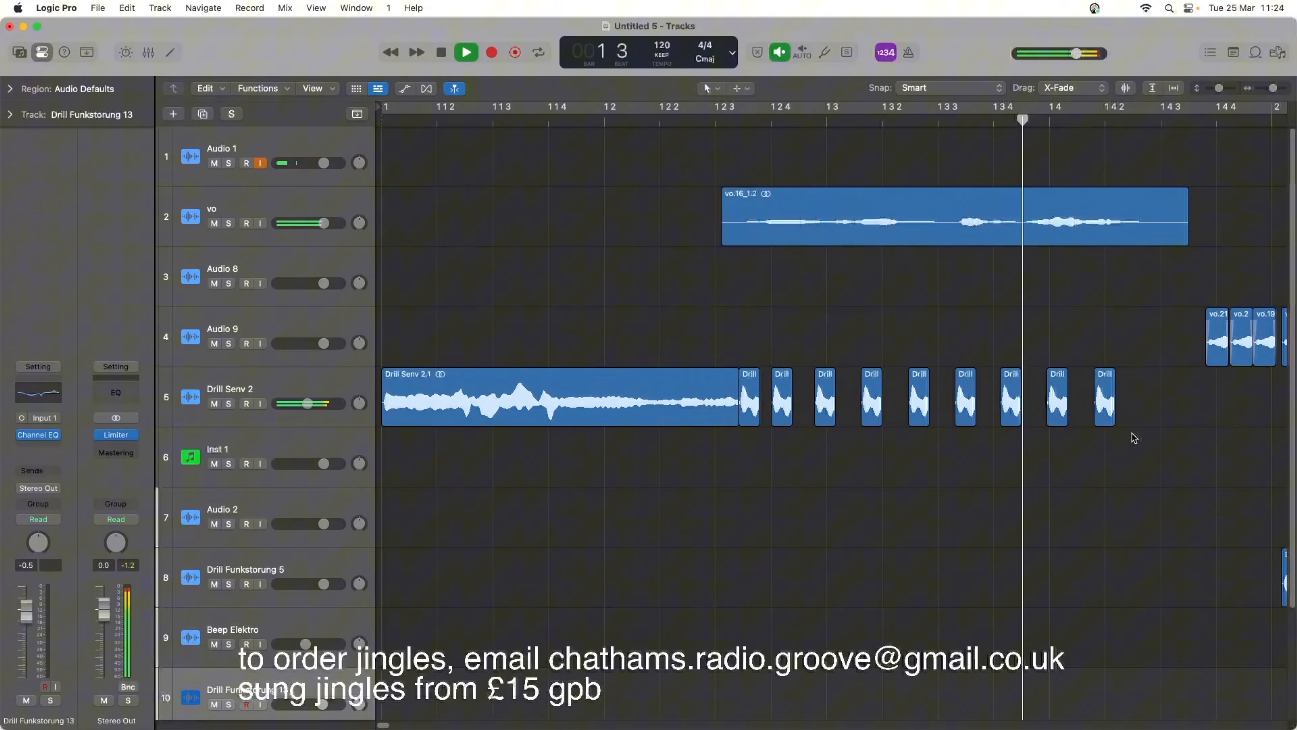
Extend the last Drill Senv 2 hit to the end of the first vo phrase and audition it.
key("space")
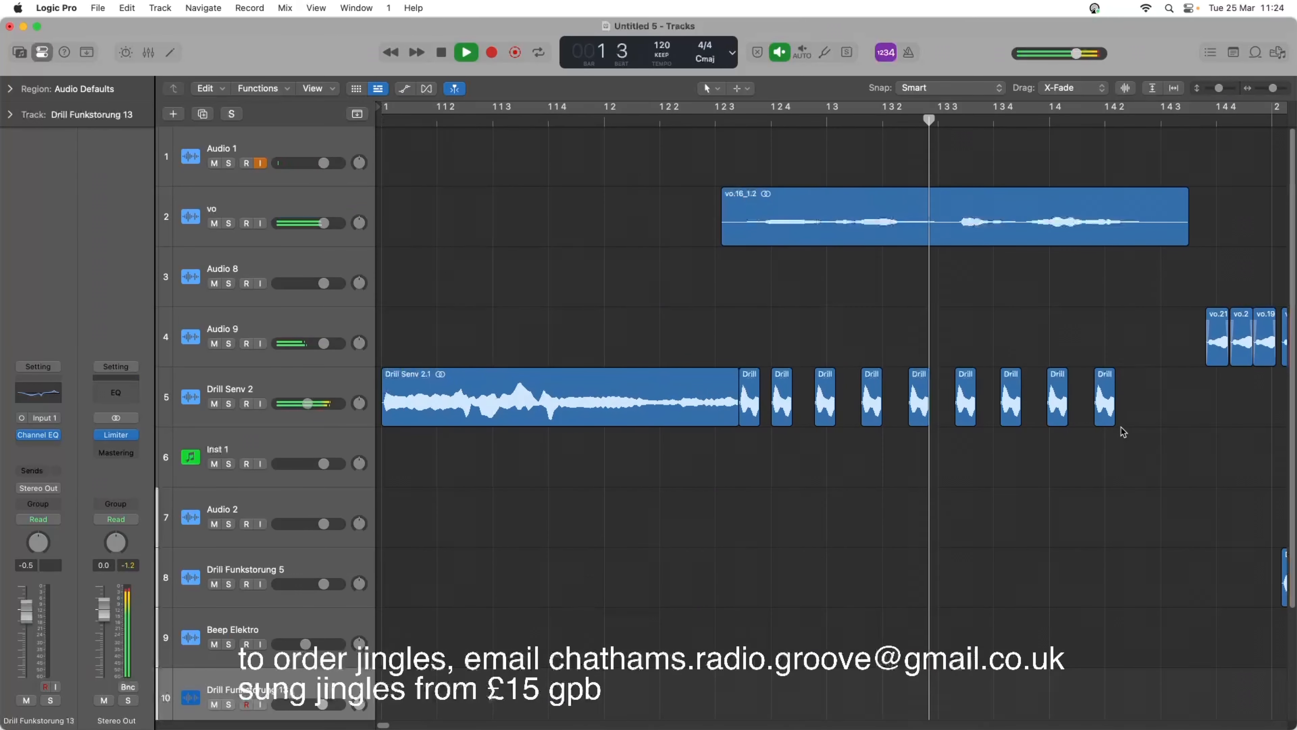
key("space")
left_click_drag(1116, 414, 1185, 411)
key("space")
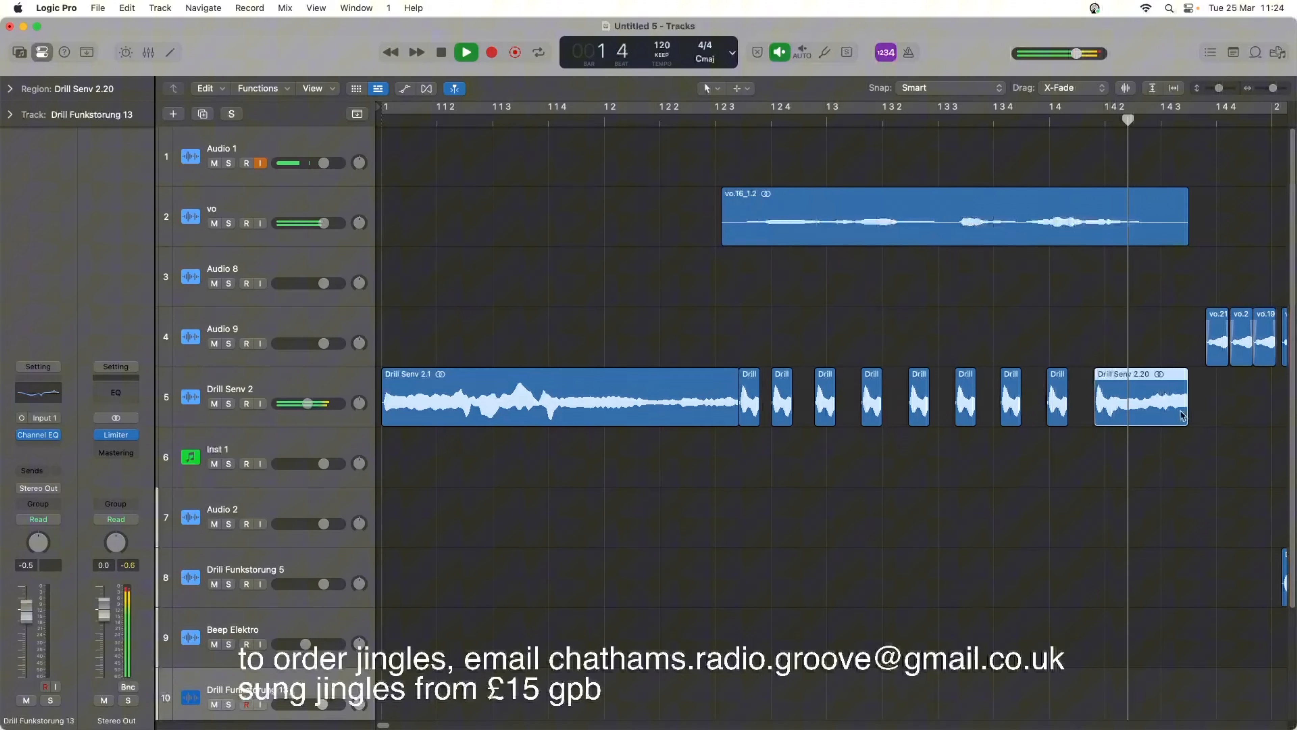
key("space")
Lengthen the seven short Drill Senv 2 hits before the last one together to about double their length, and replay from the beginning.
left_click_drag(776, 325, 1066, 447)
left_click_drag(881, 423, 896, 415)
key("space")
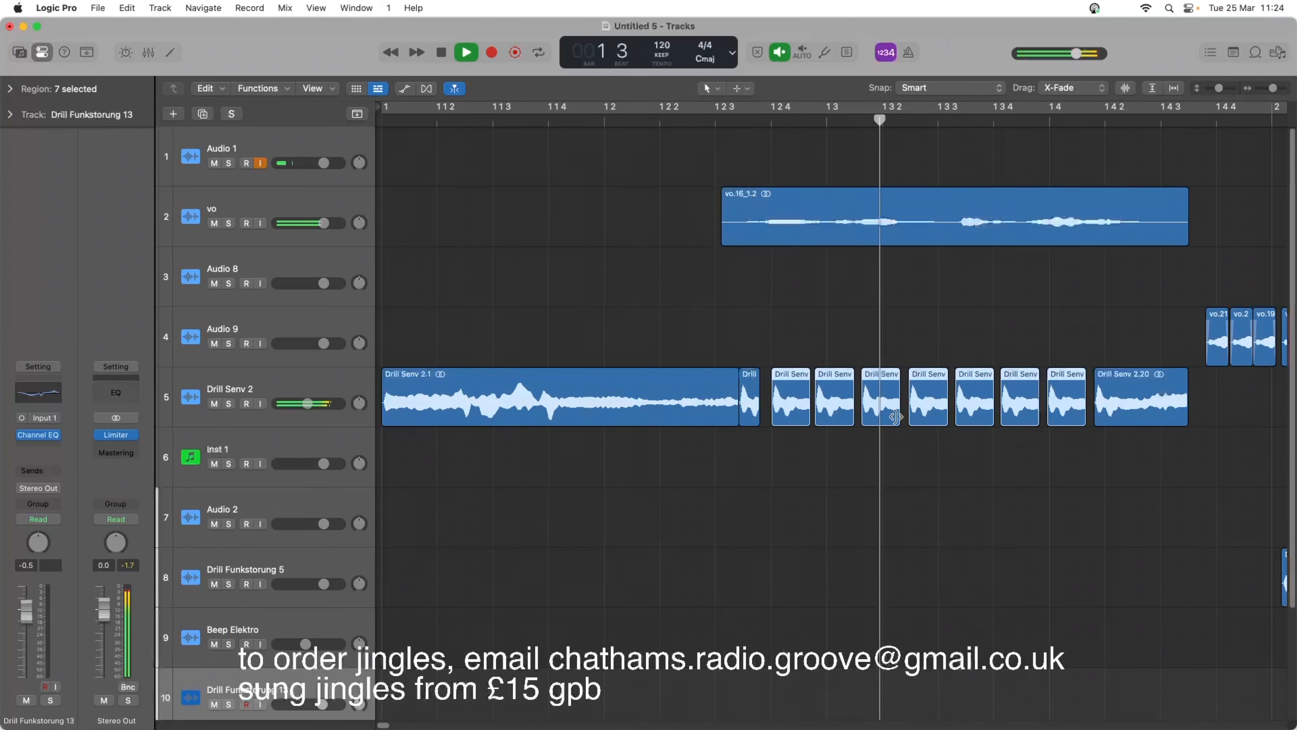
key("Return")
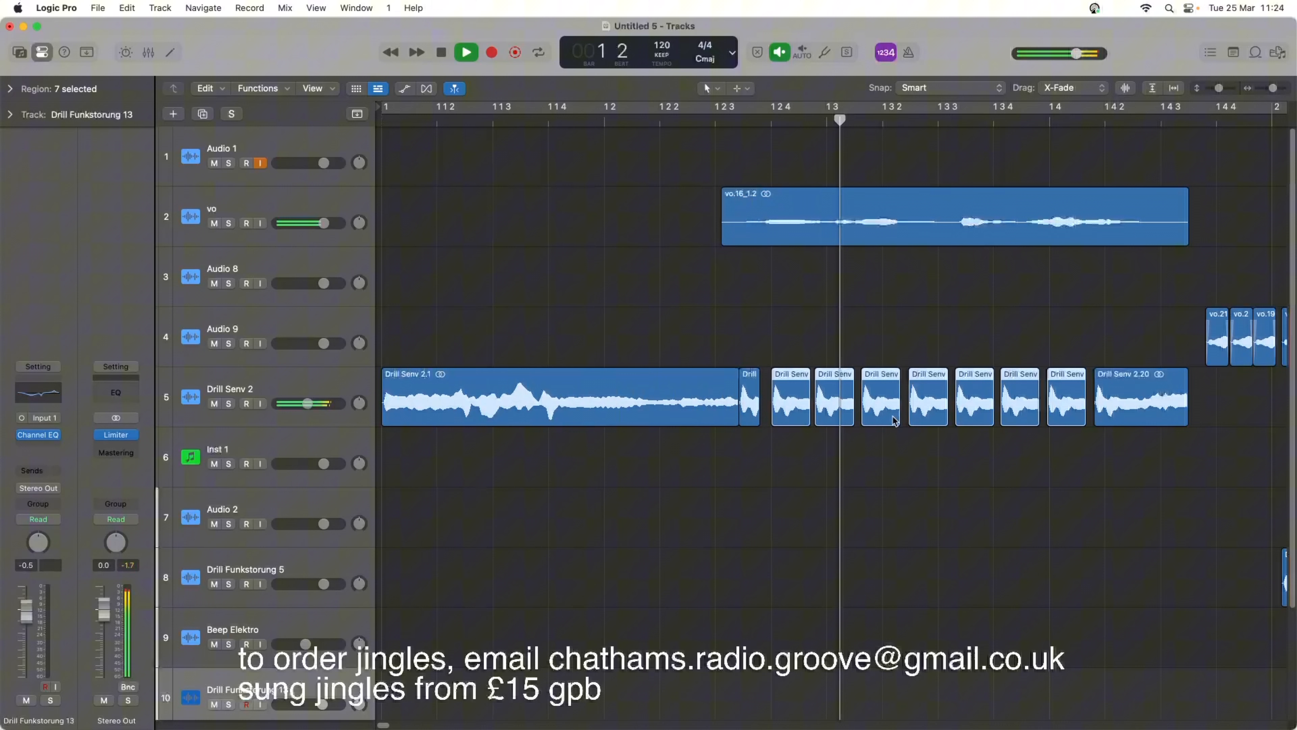
key("space")
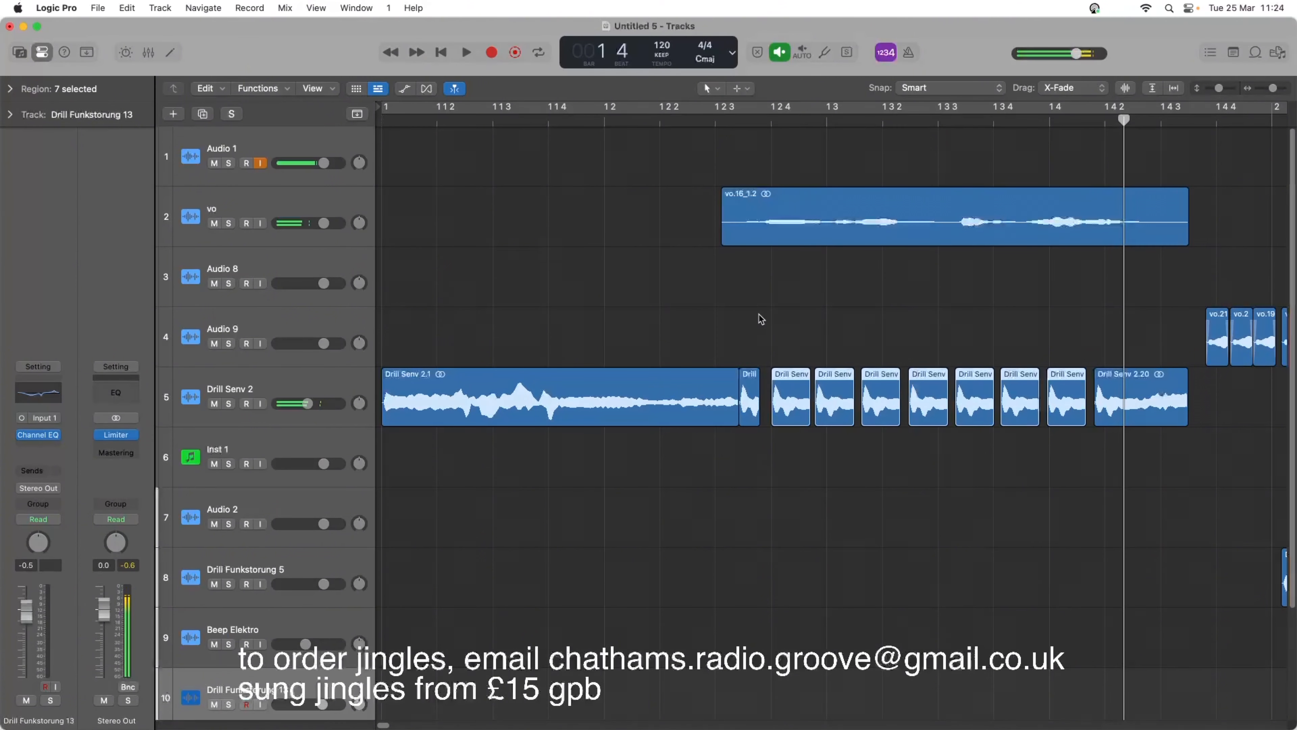
Set a fade-in of 2 and a fade-out of 2 on the last eight Drill Senv 2 hits under the first vo phrase.
left_click_drag(790, 313, 1103, 435)
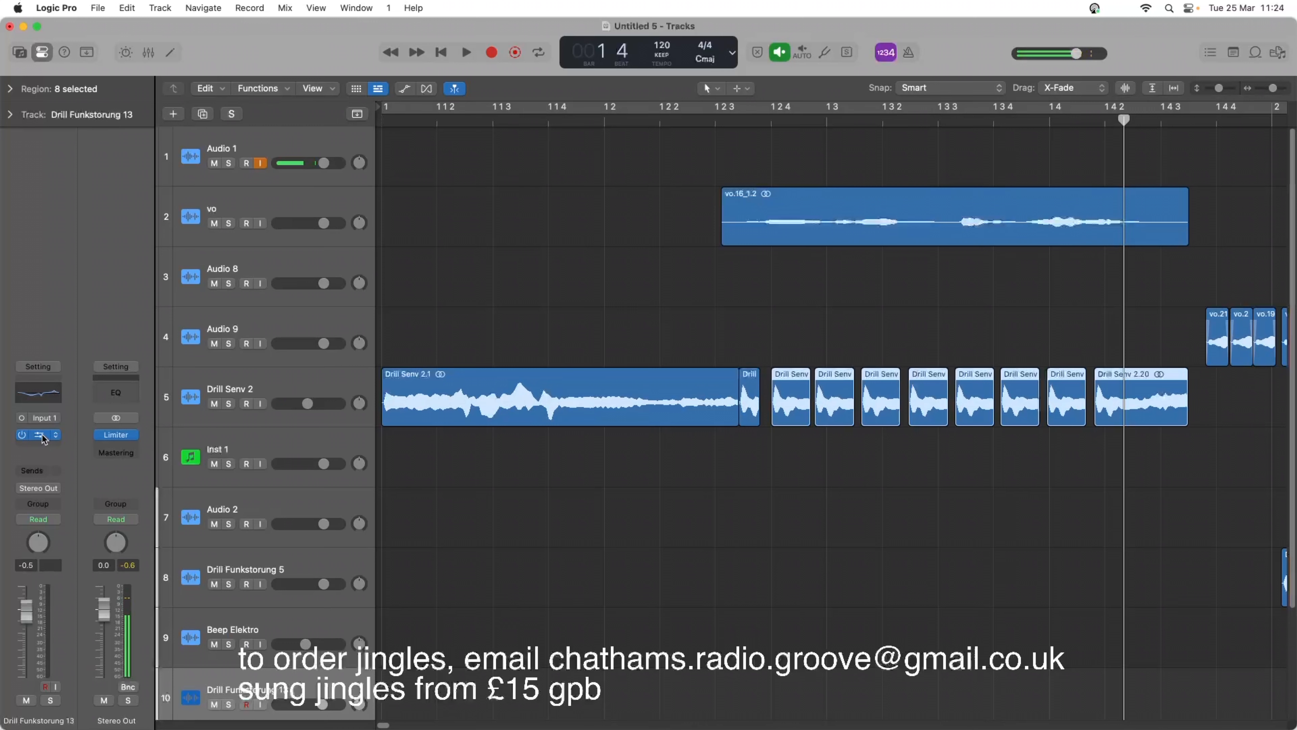
left_click(9, 87)
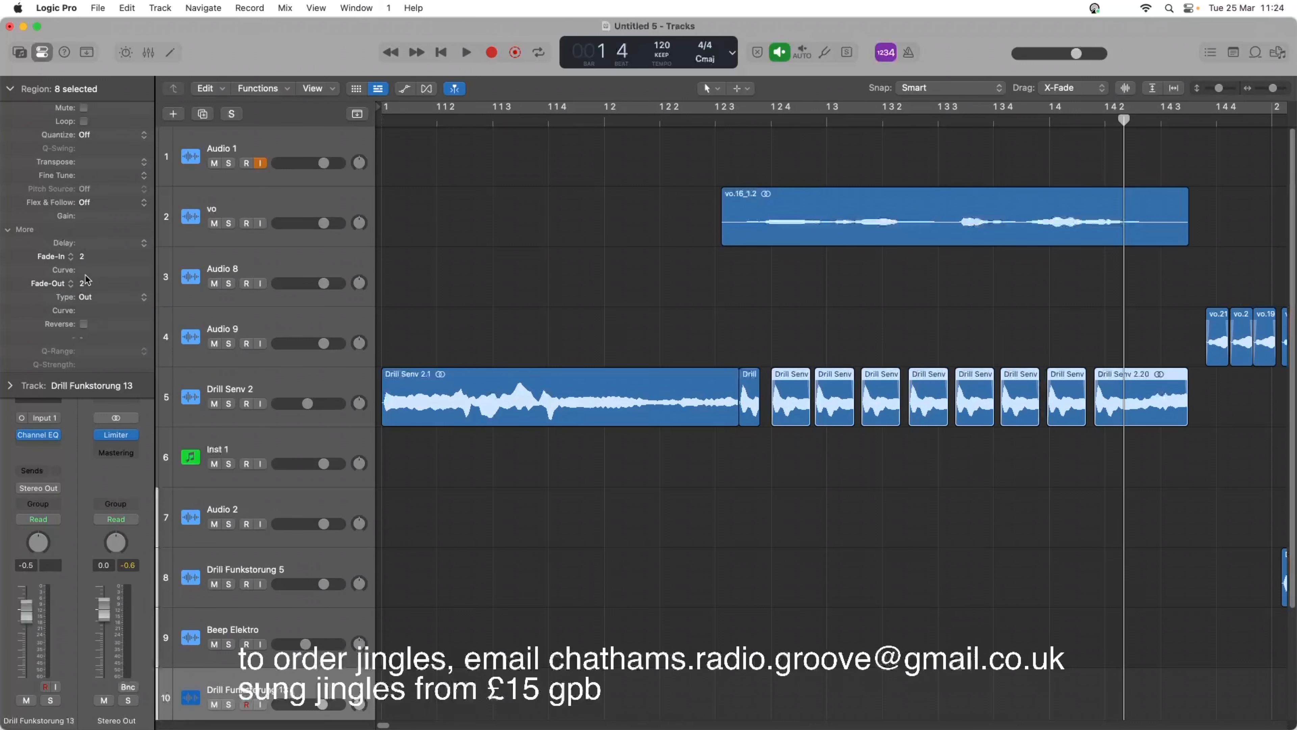
Play the jingle through from the beginning, show the whole arrangement, and return the playhead to bar 1.
left_click(438, 53)
key("space")
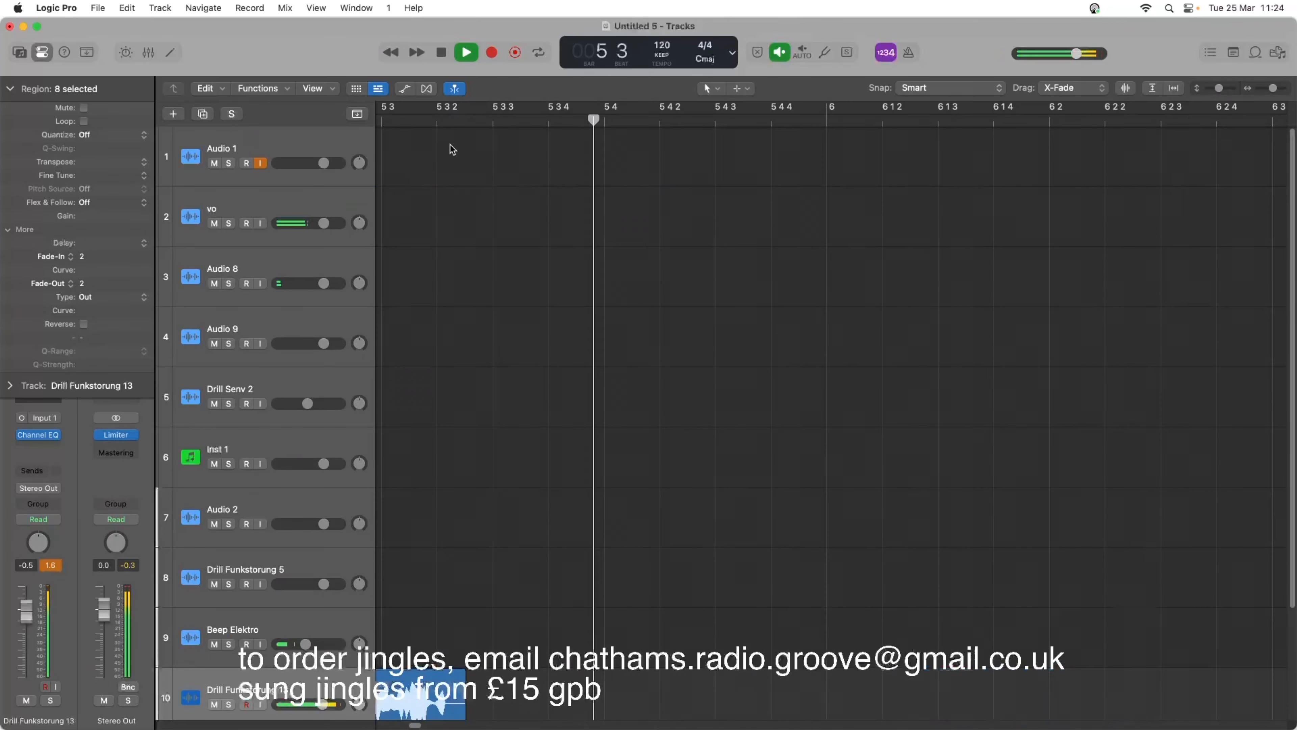
key("space")
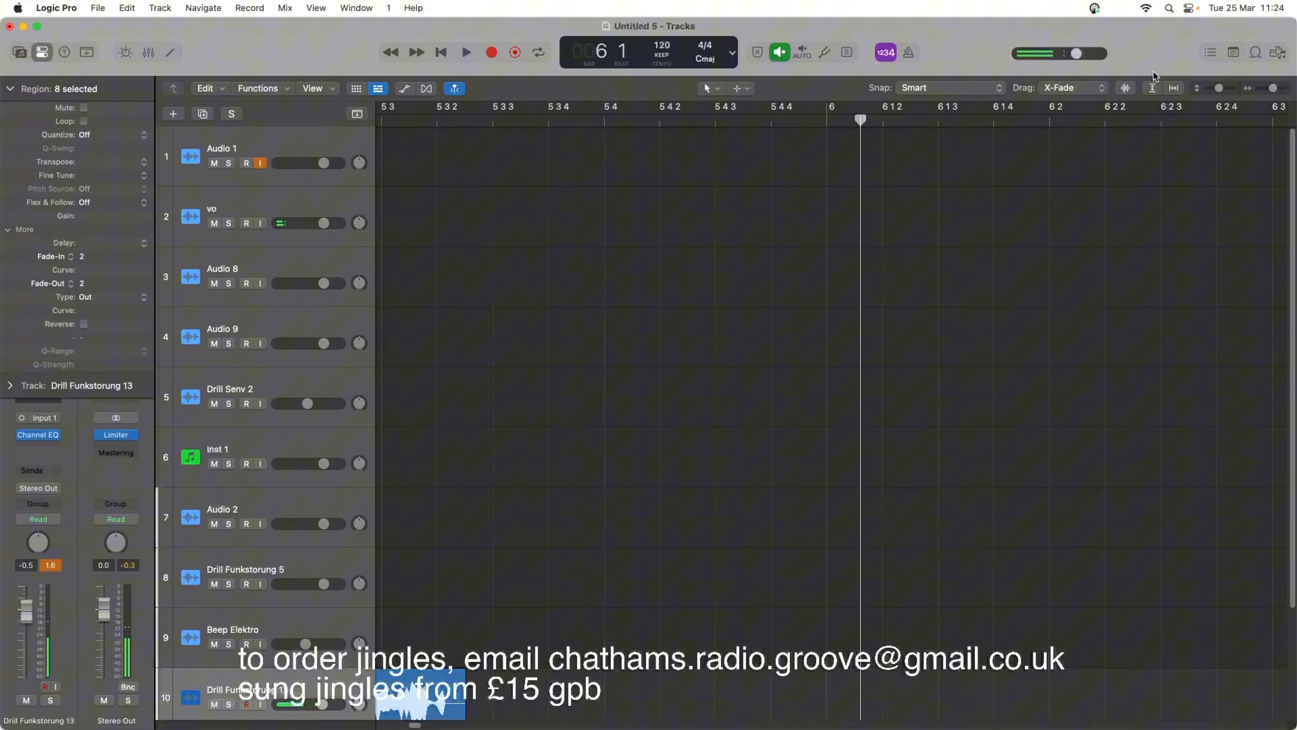
left_click_drag(1269, 89, 1264, 89)
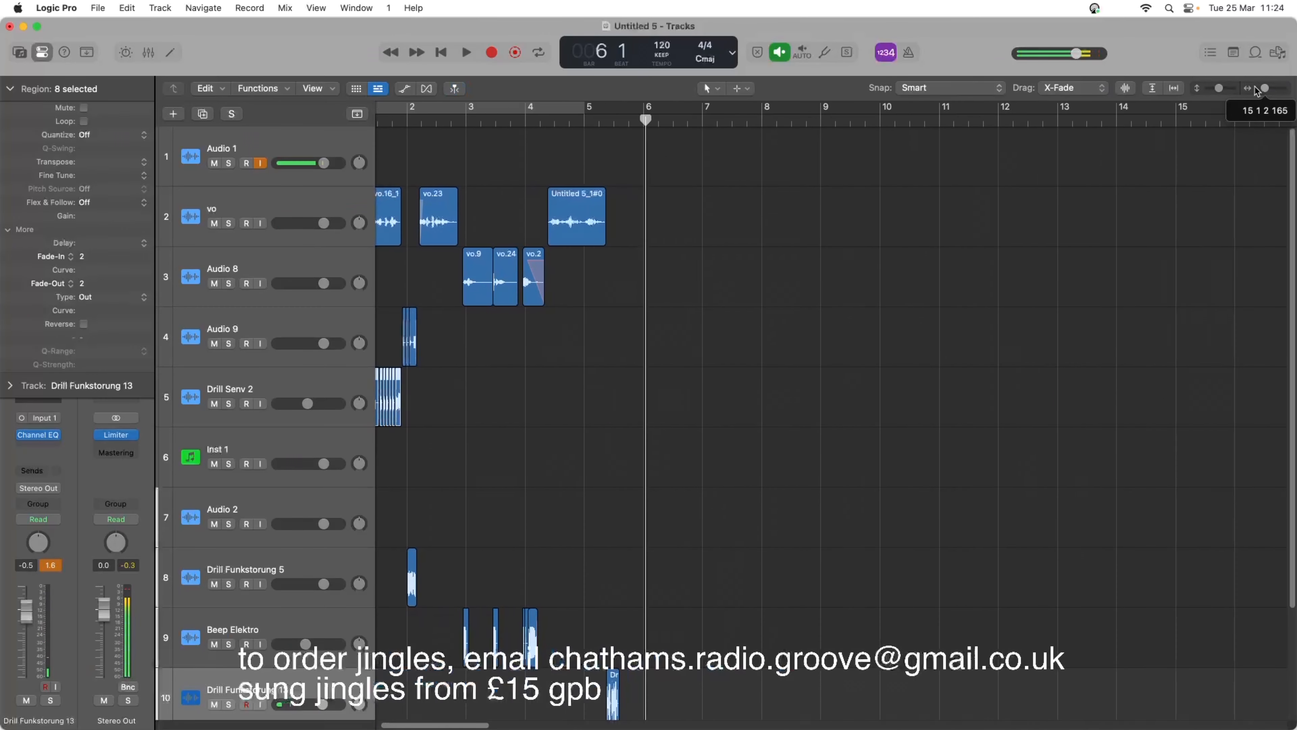
left_click(443, 53)
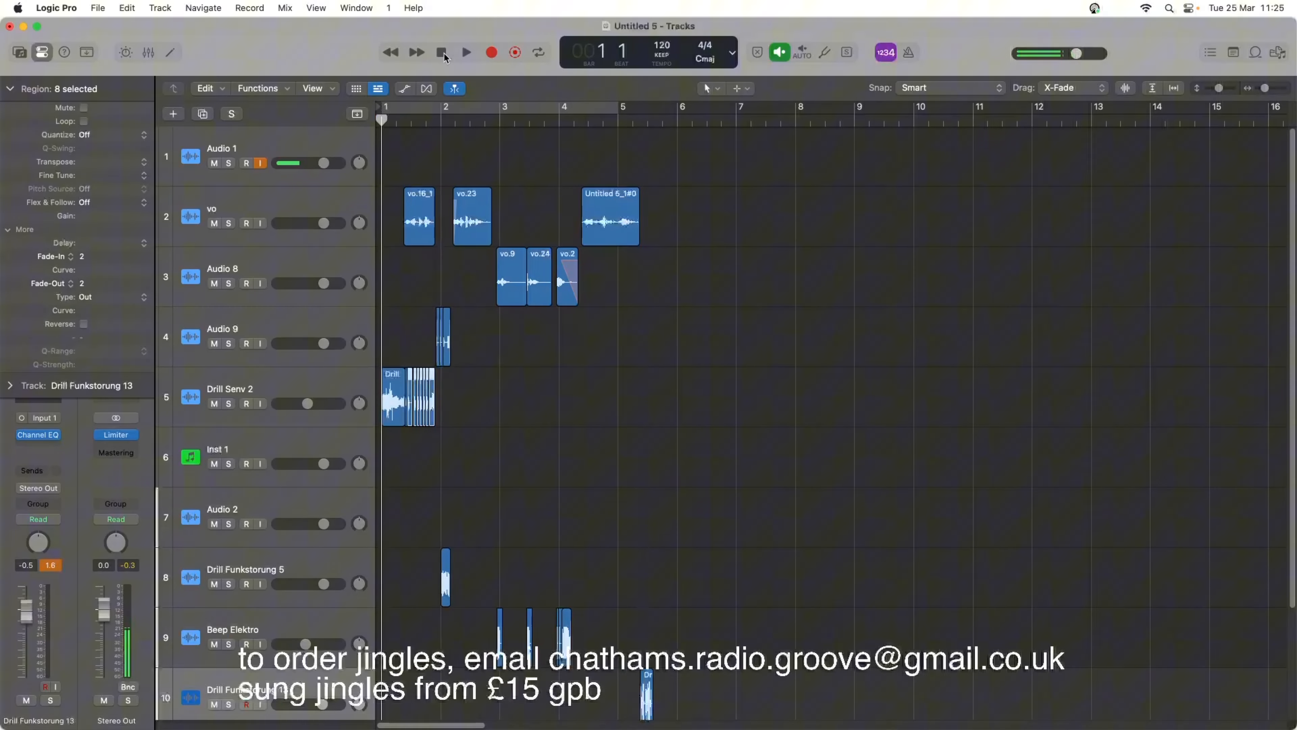